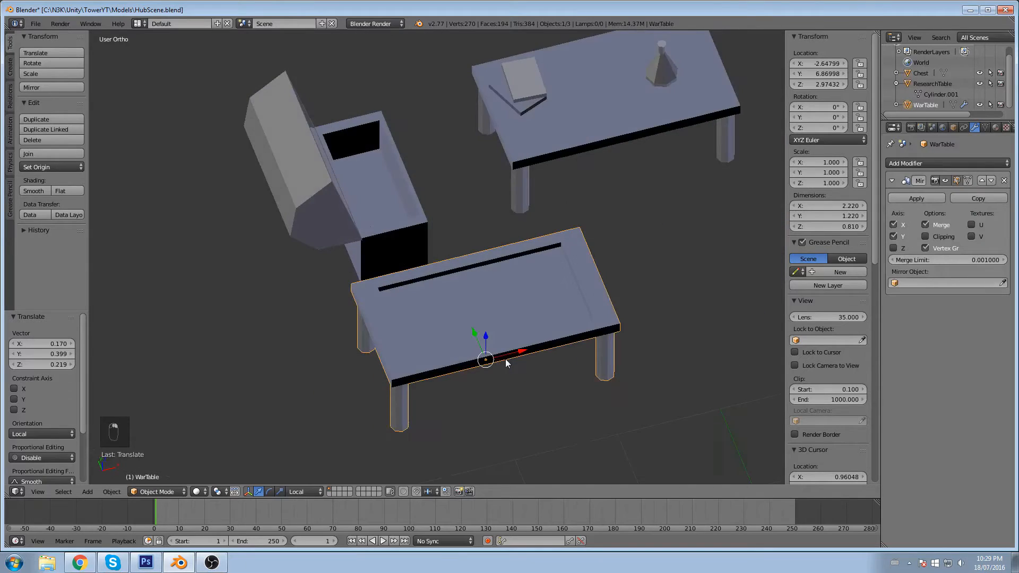
Step: Examine the war table, chest and research table models from several angles and distances
scroll(571, 231, "up", 2)
middle_click_drag(573, 191, 476, 318, "shift")
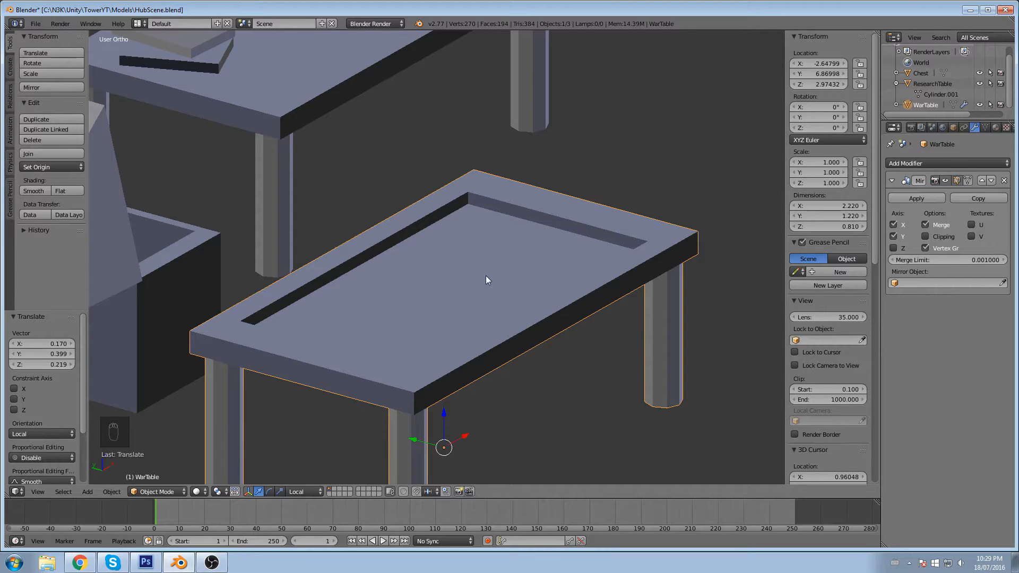
middle_click_drag(580, 292, 436, 421)
right_click(388, 268)
middle_click_drag(388, 268, 433, 272)
scroll(434, 272, "down", 4)
scroll(426, 280, "up", 3)
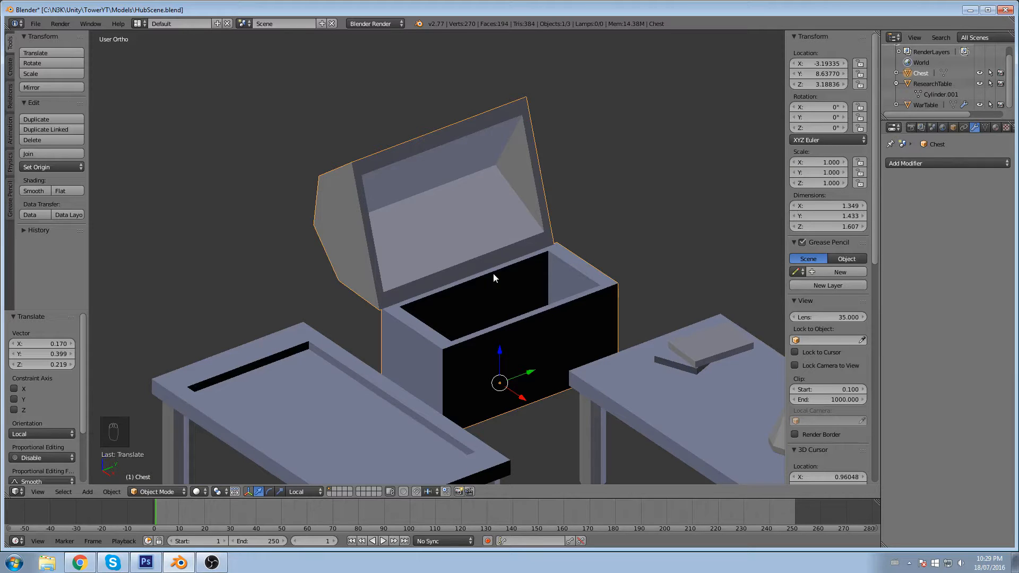
scroll(492, 273, "down", 2)
right_click(643, 344)
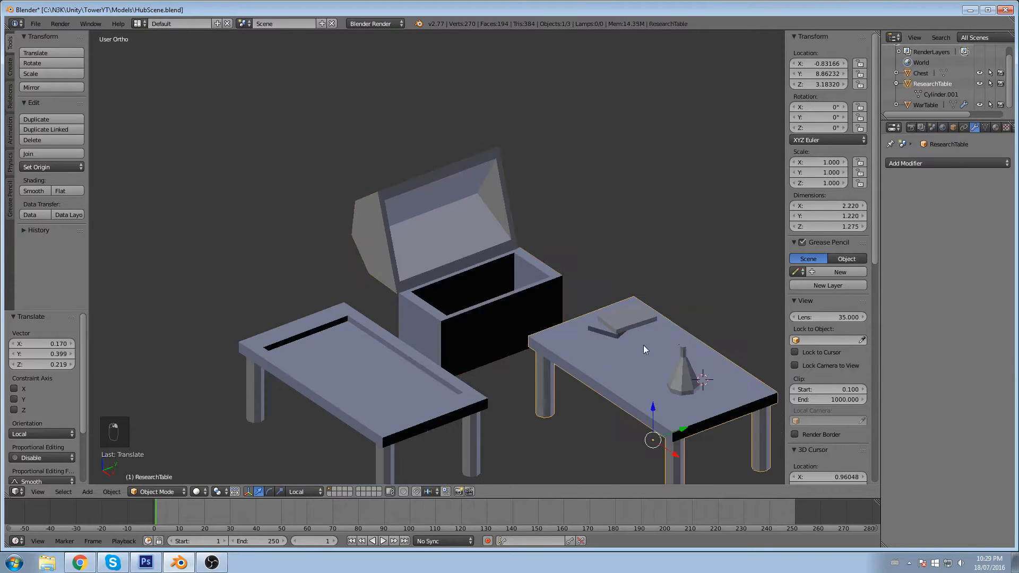
middle_click_drag(586, 317, 566, 222)
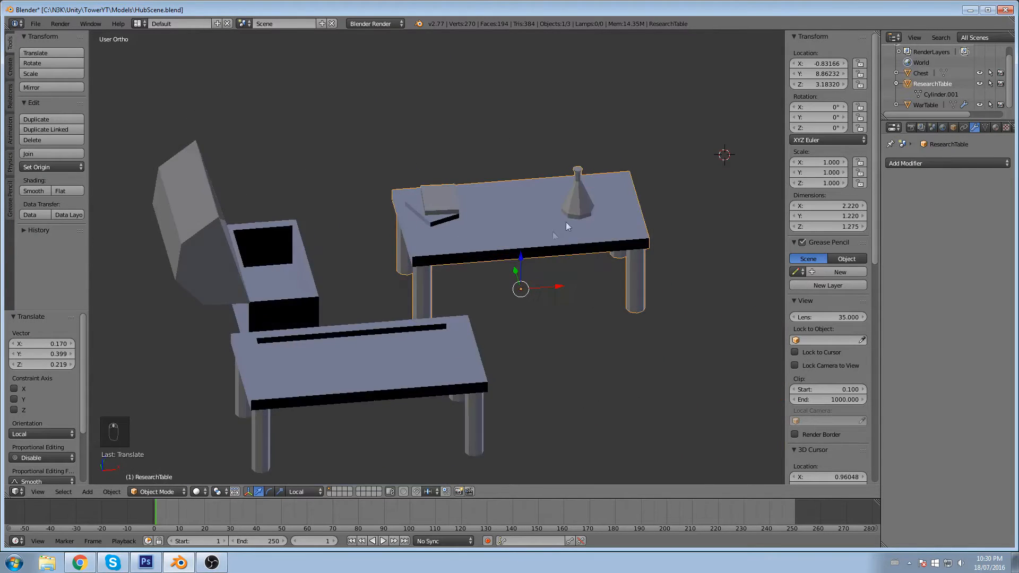
scroll(568, 221, "up", 4)
scroll(591, 203, "down", 5)
middle_click_drag(494, 251, 475, 247)
Step: Save the scene over the existing HubScene.blend file
key("ctrl+s")
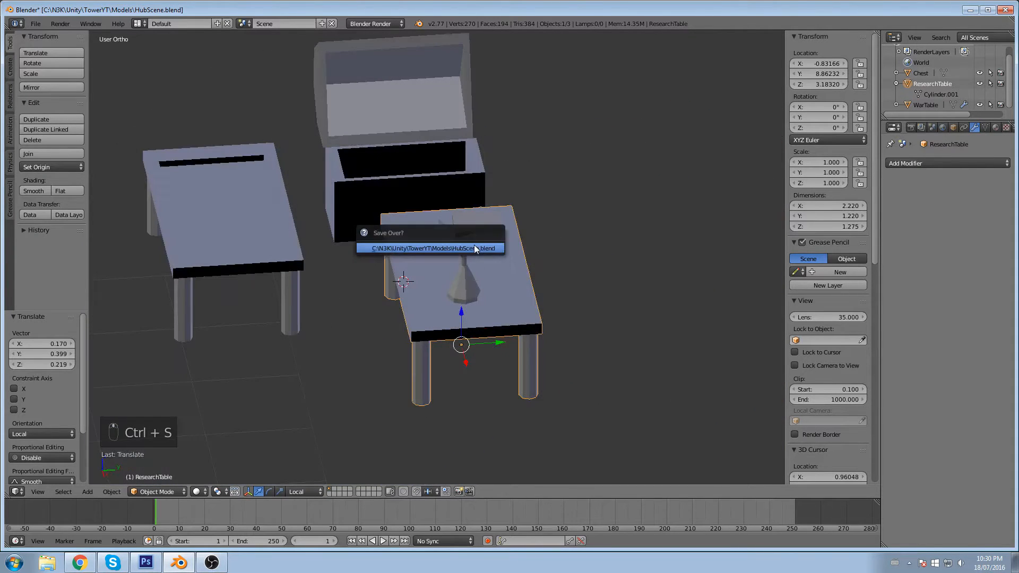
left_click(473, 244)
middle_click_drag(404, 235, 350, 269)
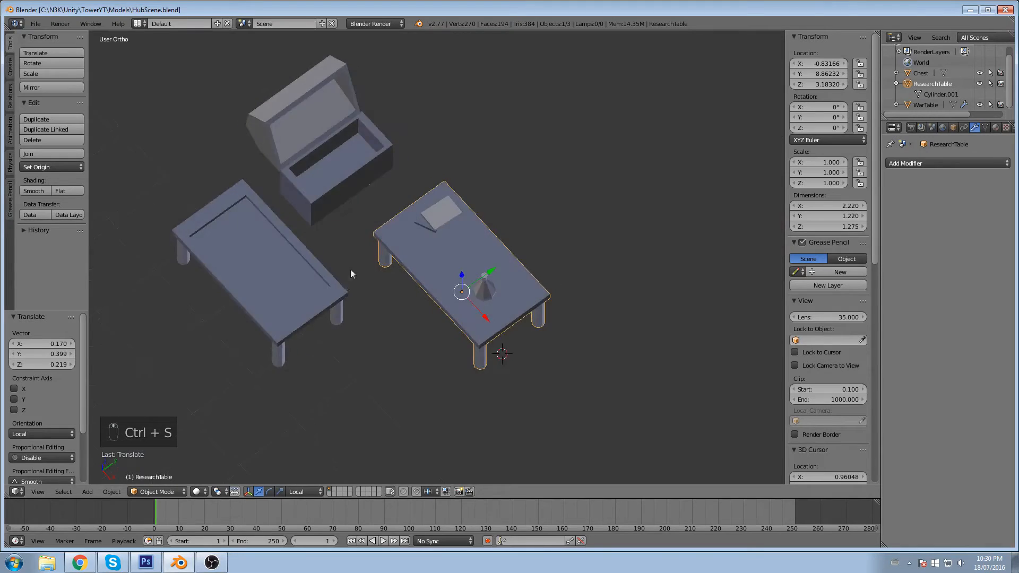
scroll(442, 269, "down", 2)
mouse_move(442, 269)
middle_mouse_down()
mouse_move(387, 260)
mouse_move(436, 288)
middle_mouse_up()
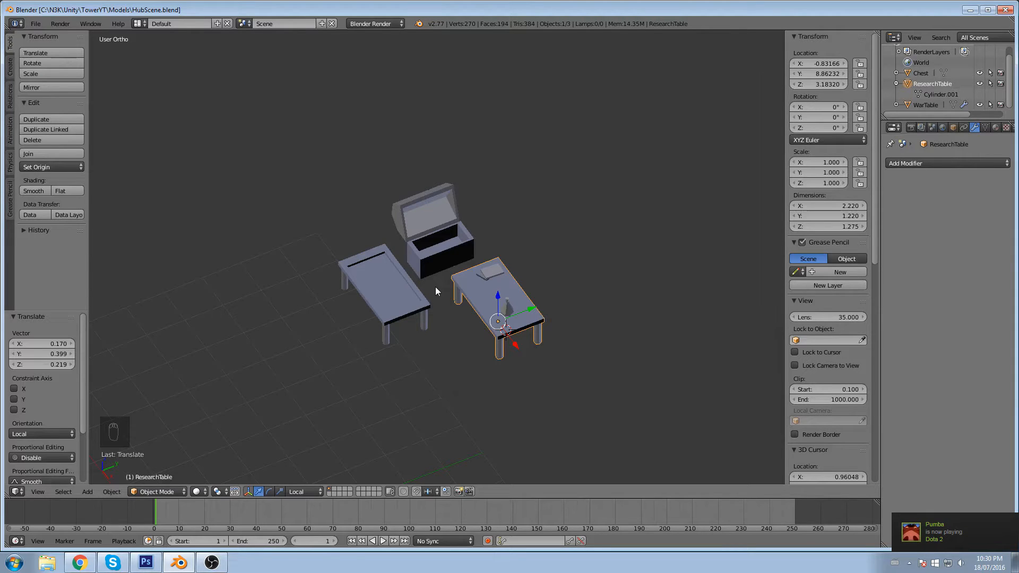
key("ctrl+s")
middle_click_drag(449, 355, 605, 316, "shift")
scroll(550, 326, "up", 2)
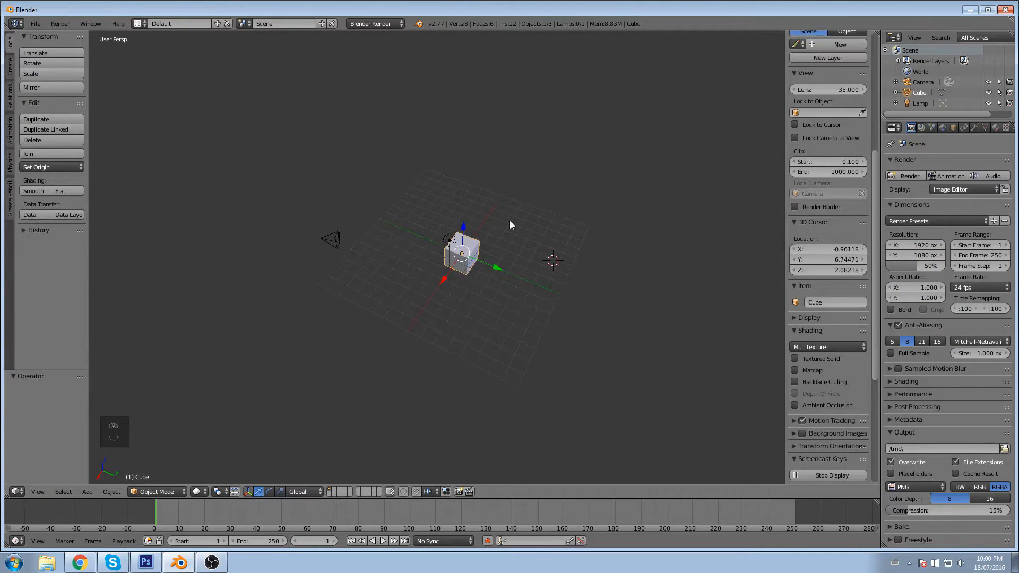
scroll(504, 221, "up", 2)
middle_click_drag(496, 221, 540, 197)
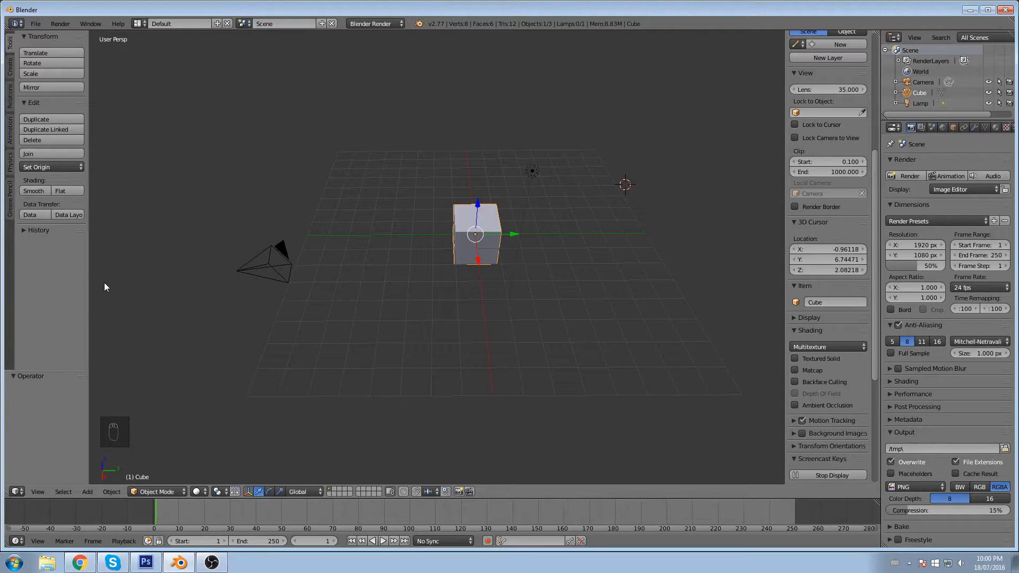
middle_click_drag(387, 293, 497, 199)
scroll(449, 254, "down", 5)
scroll(458, 199, "up", 8)
scroll(497, 199, "down", 5)
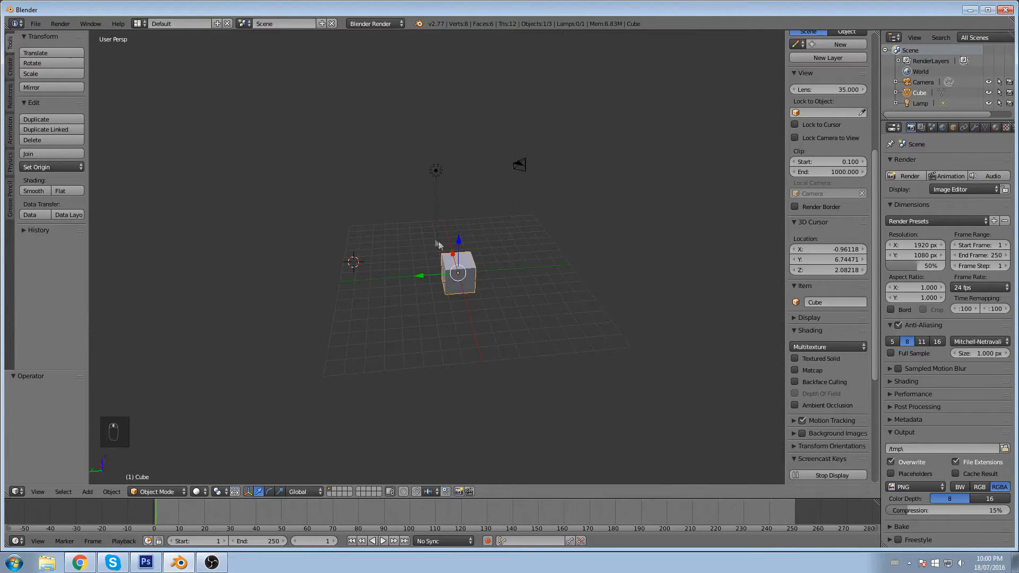
Step: Delete the default camera, lamp and cube so the scene is empty
left_click(462, 209)
middle_click_drag(482, 158, 485, 203)
right_click(526, 199)
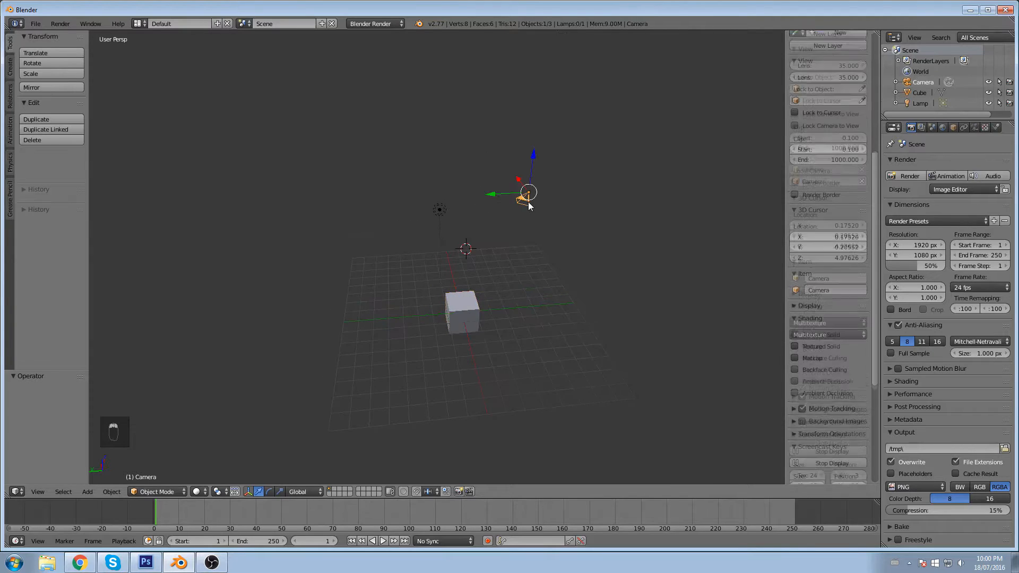
key("x")
left_click(502, 216)
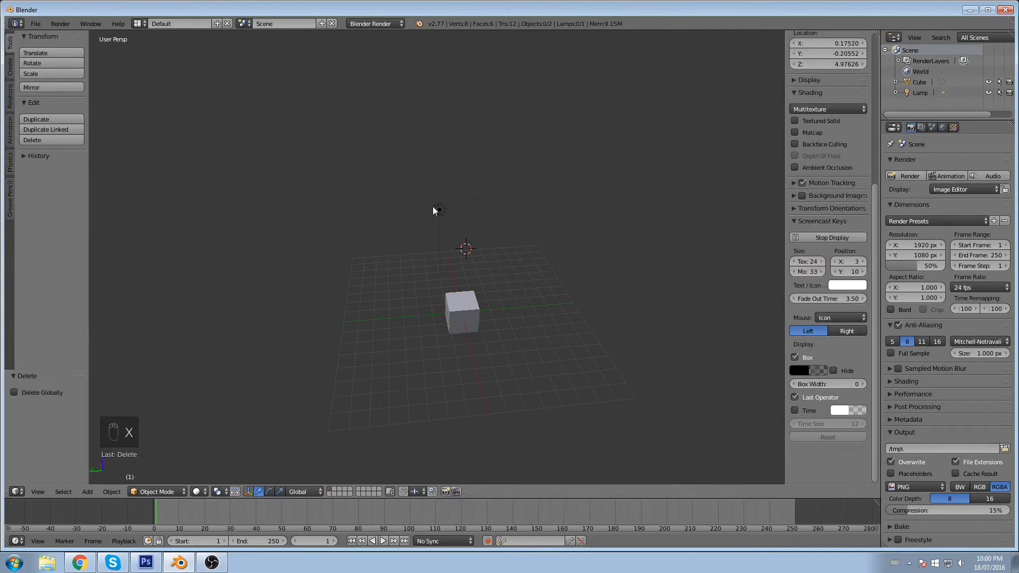
right_click(436, 209)
key("x")
left_click(439, 217)
key("x")
left_click(440, 218)
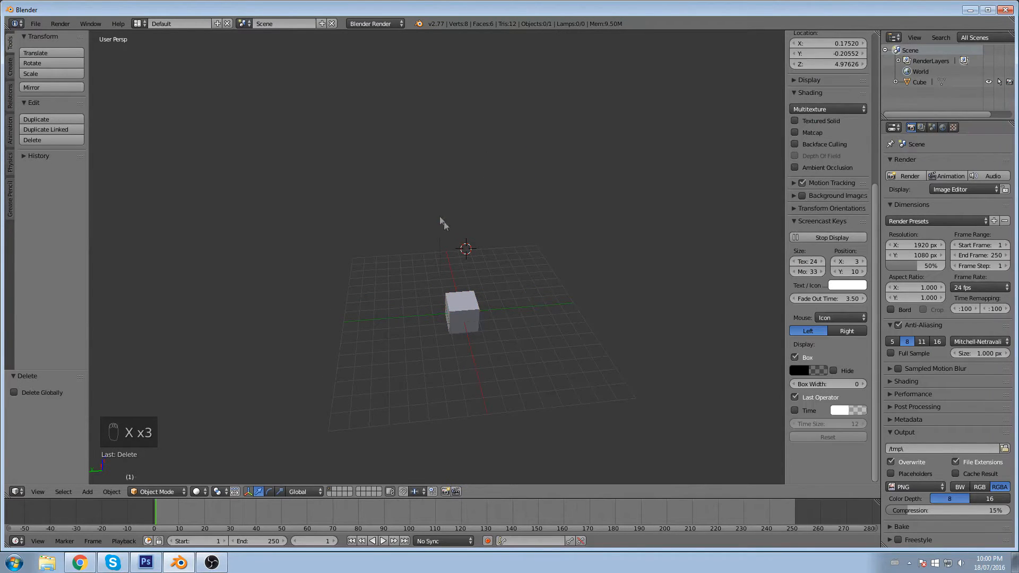
right_click(459, 303)
key("x")
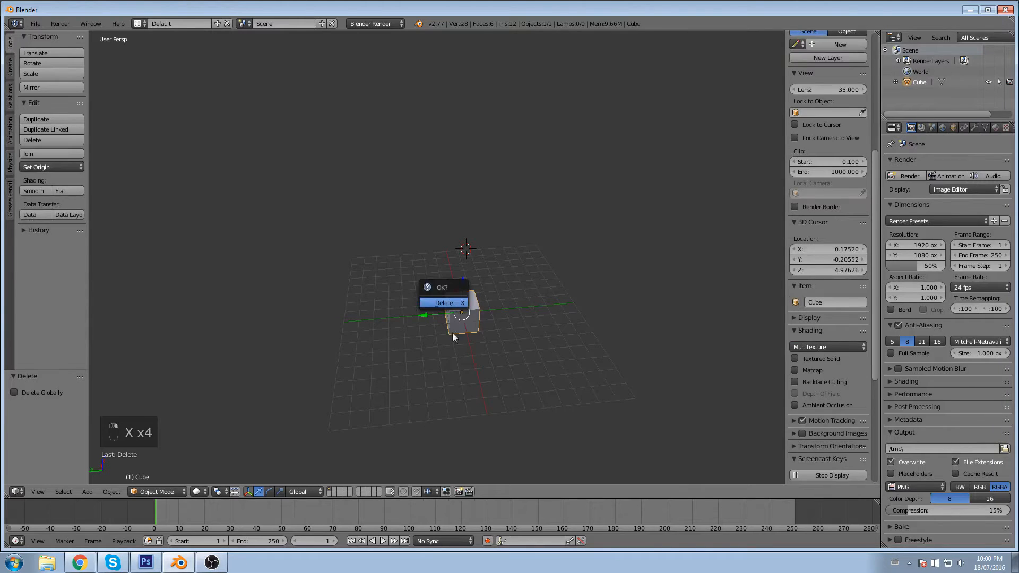
left_click(444, 302)
Step: Start saving the scene and browse to the folder C:\N3K\Unity\TowerYT
key("ctrl+s")
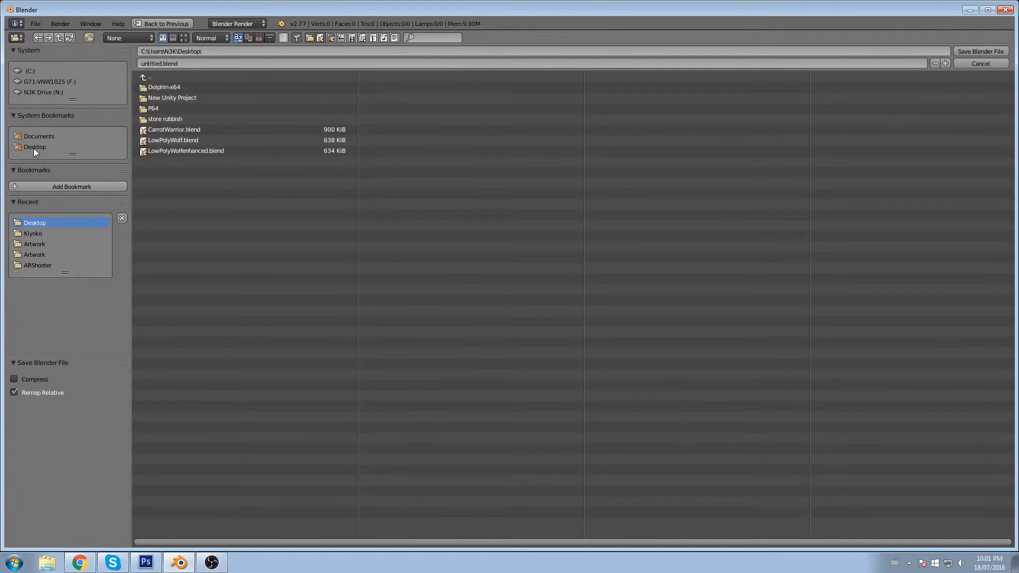
left_click_drag(75, 154, 76, 207)
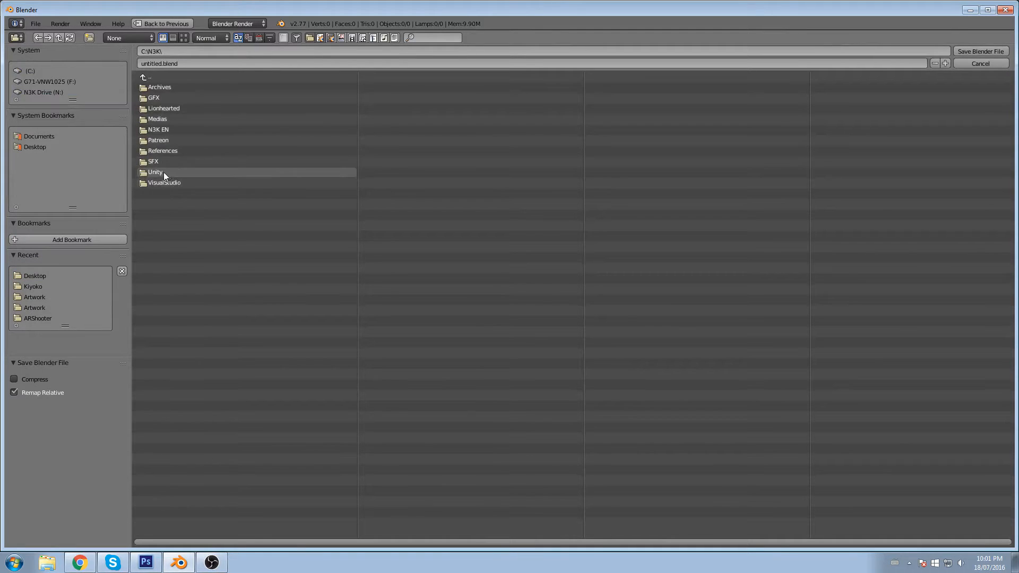
left_click(163, 172)
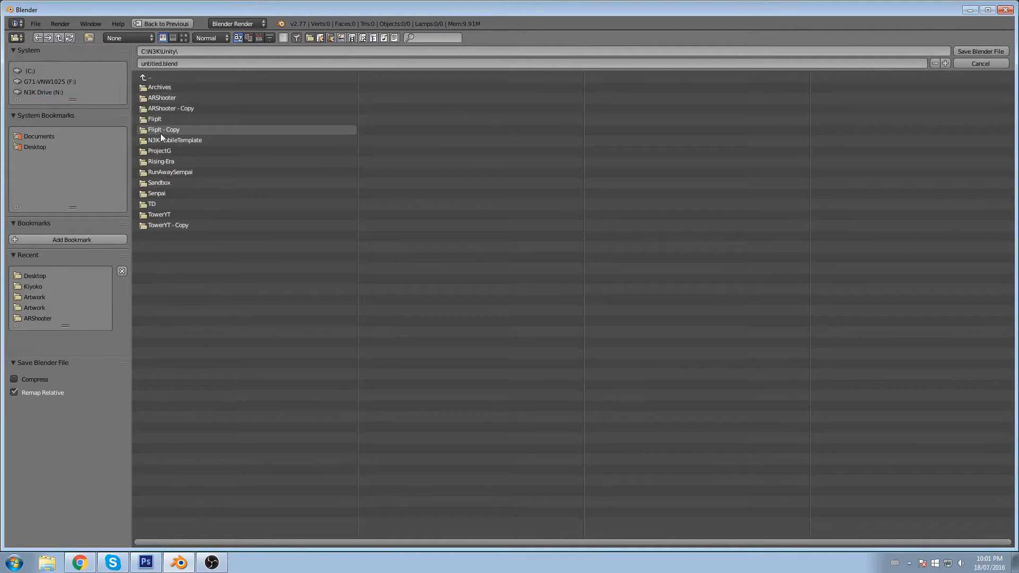
left_click(168, 213)
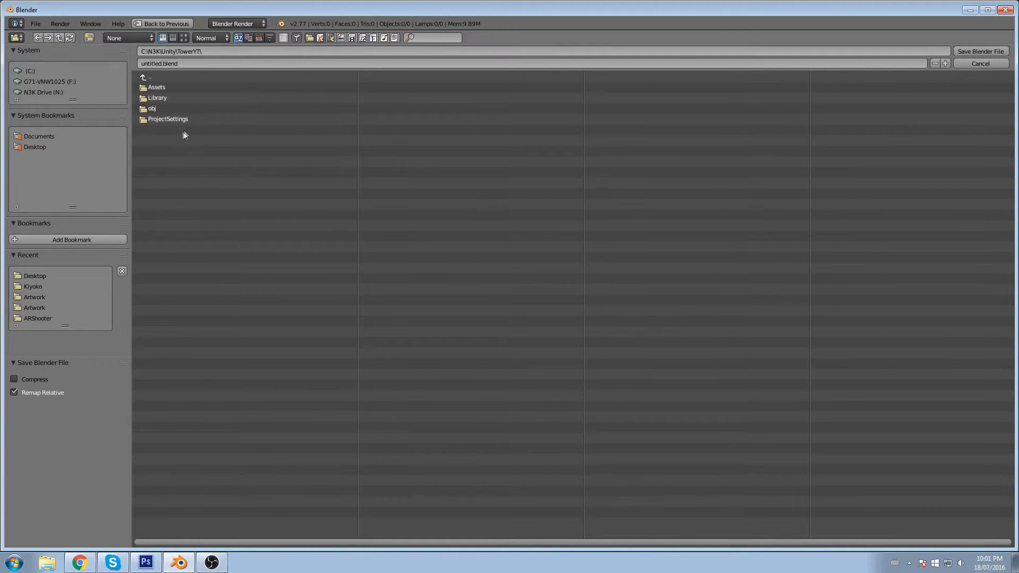
Step: Create a new folder named Models inside TowerYT and open it
left_click(90, 37)
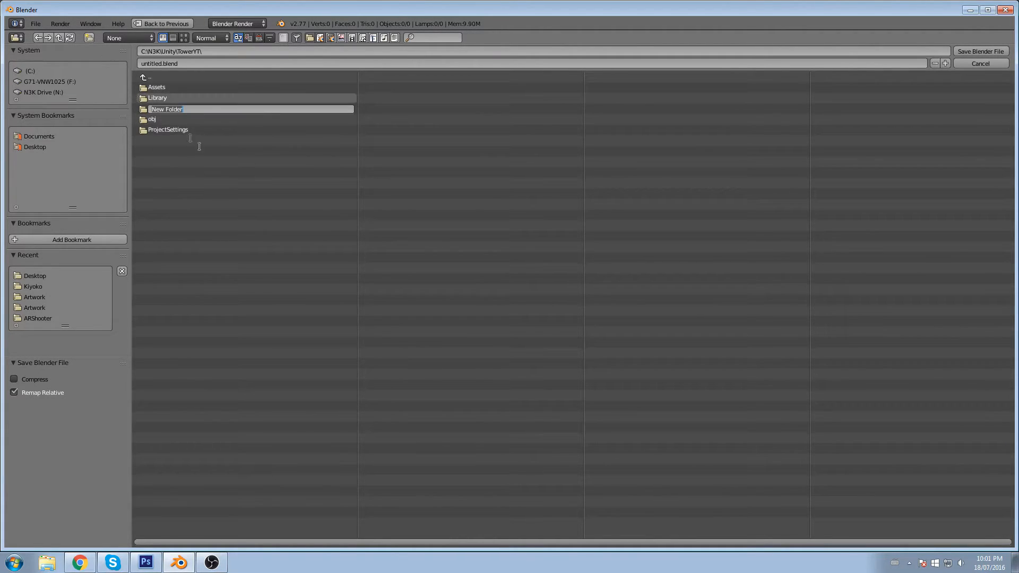
type("Models")
key("Return")
left_click(154, 109)
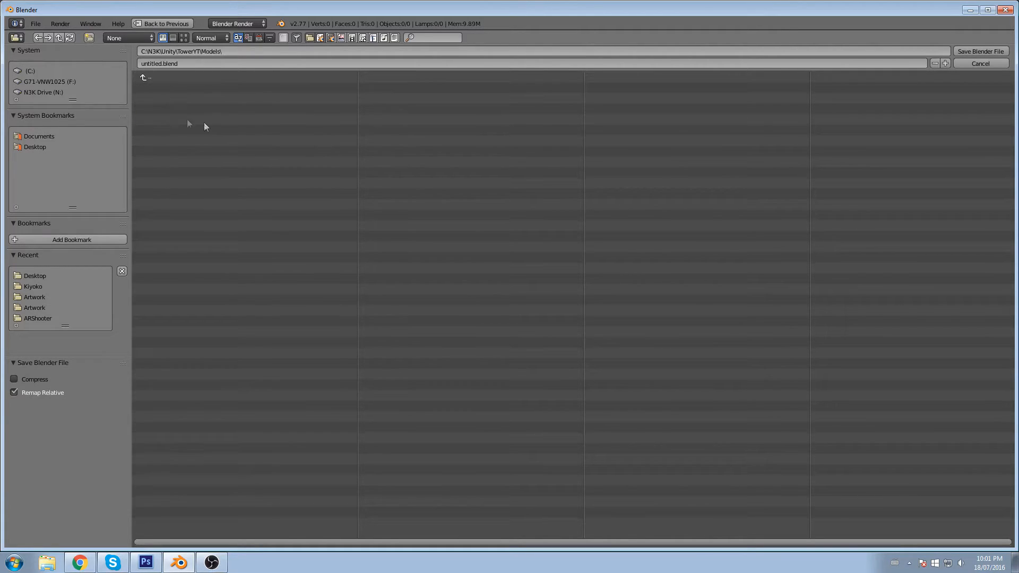
Step: Name the file HubScene and save it in the Models folder
left_click(161, 62)
left_click(162, 63)
left_click_drag(163, 63, 39, 59)
key("BackSpace")
type("HubScene")
key("Return")
left_click(969, 51)
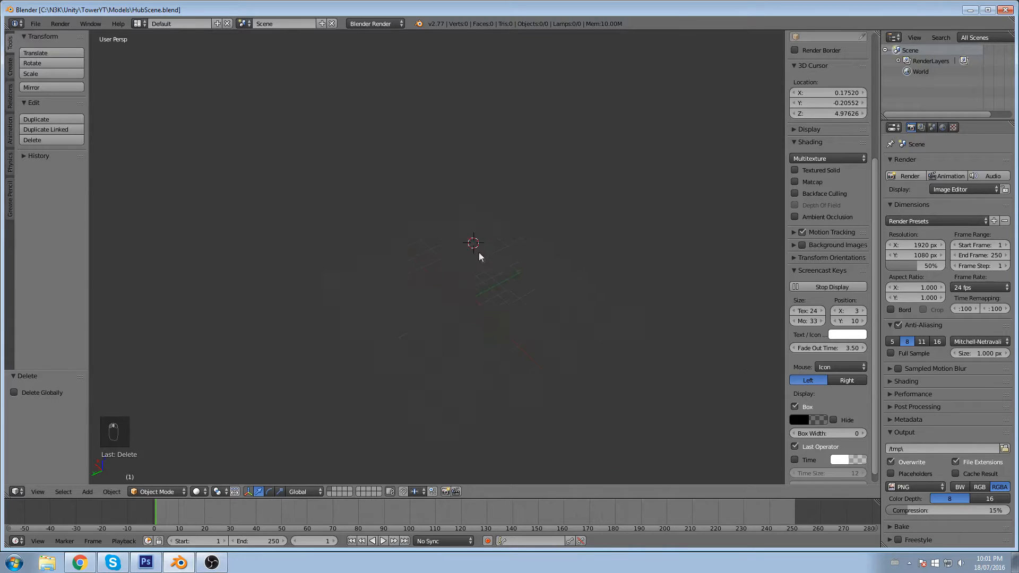
Step: Switch the viewport to the front orthographic view with the world origin in sight
middle_click_drag(495, 298, 542, 260)
scroll(529, 266, "up", 2)
middle_click_drag(463, 219, 522, 215)
middle_click_drag(448, 208, 505, 221)
key("KP_1")
middle_click_drag(505, 221, 574, 189, "shift")
key("KP_5")
scroll(458, 185, "up", 1)
middle_click_drag(470, 228, 444, 274, "shift")
Step: Add a mesh cylinder and move it about 1.75 along X and -3.68 along Z
key("shift+a")
mouse_move(450, 282)
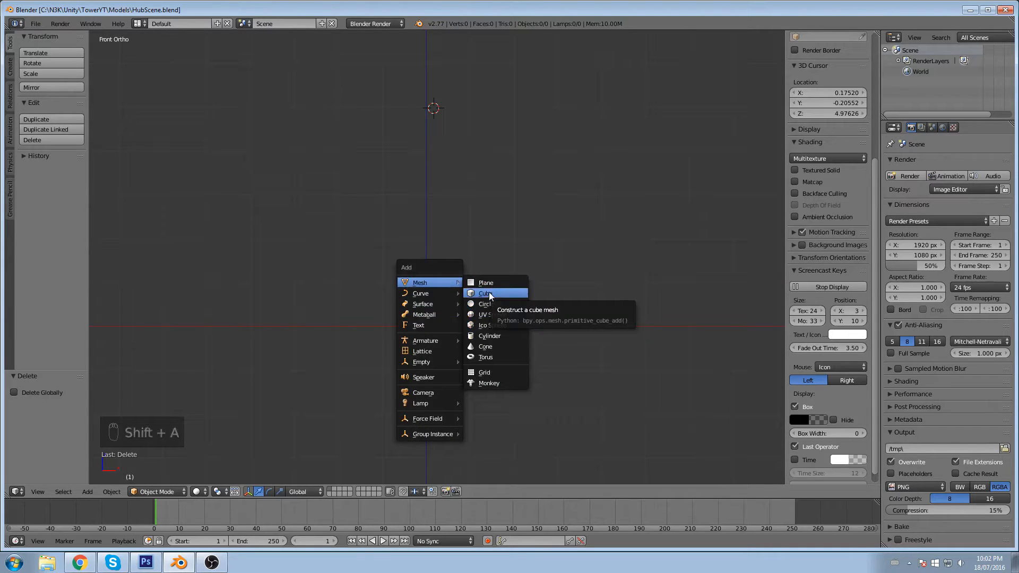
left_click(498, 336)
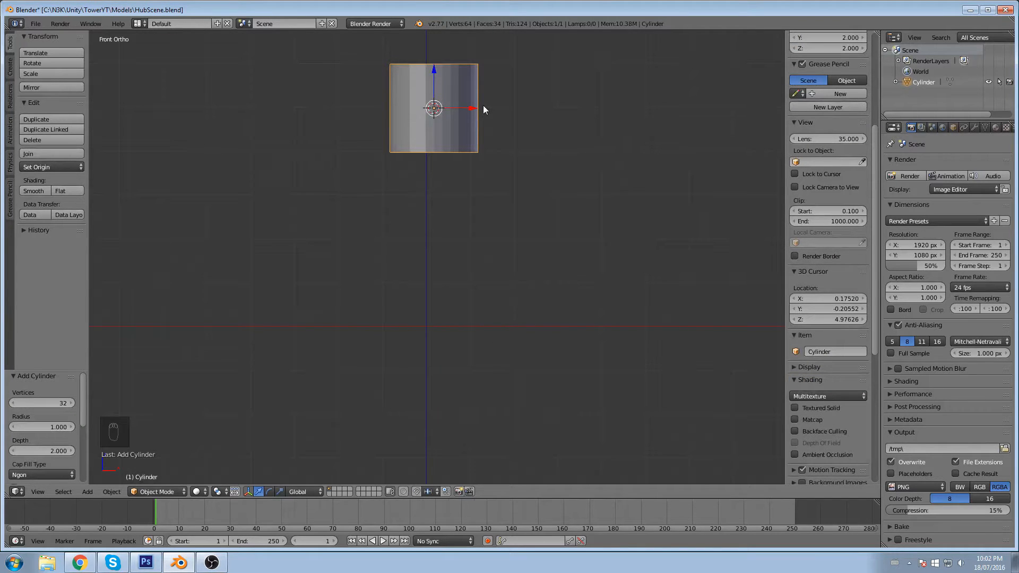
key("g")
left_click(486, 311)
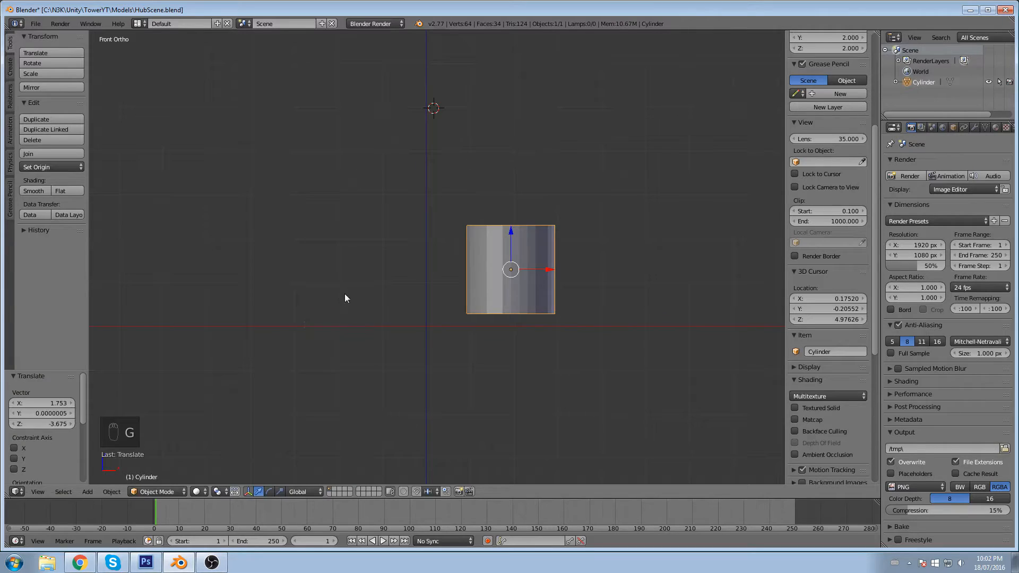
Step: Undo the cylinder's move and creation, and delete the default cube brought back by the undo
key("ctrl+z")
left_click(13, 376)
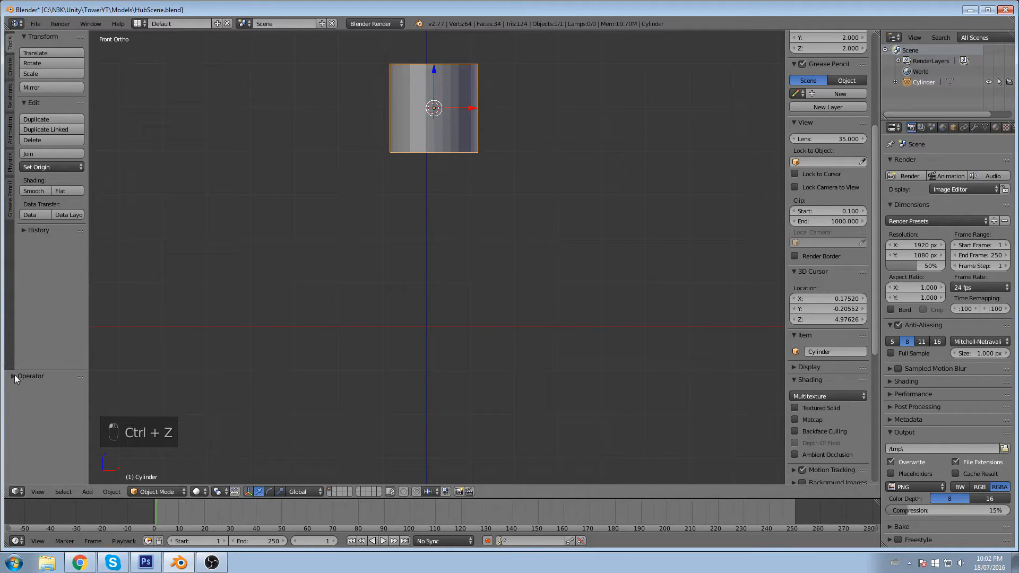
key("ctrl+z")
key("ctrl+z")
key("ctrl+z")
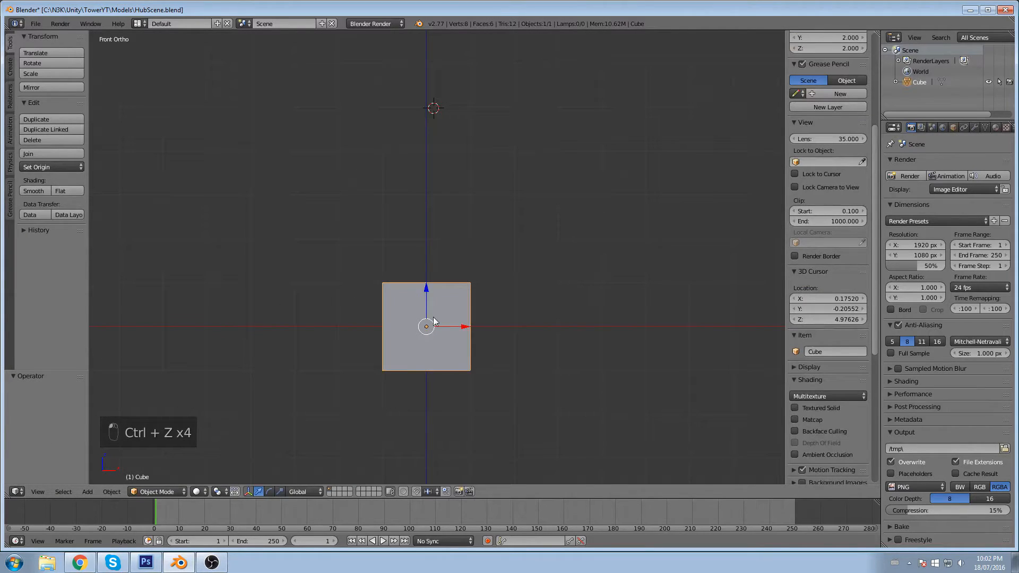
key("g")
left_click(476, 234)
key("x")
left_click(476, 233)
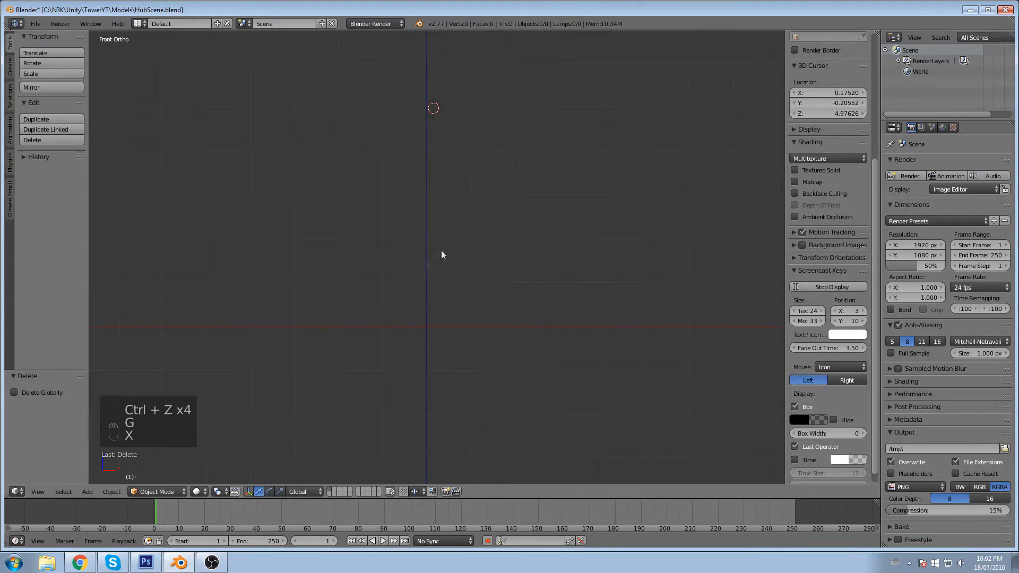
Step: Add a mesh cylinder and set its vertex count to 8
key("shift+a")
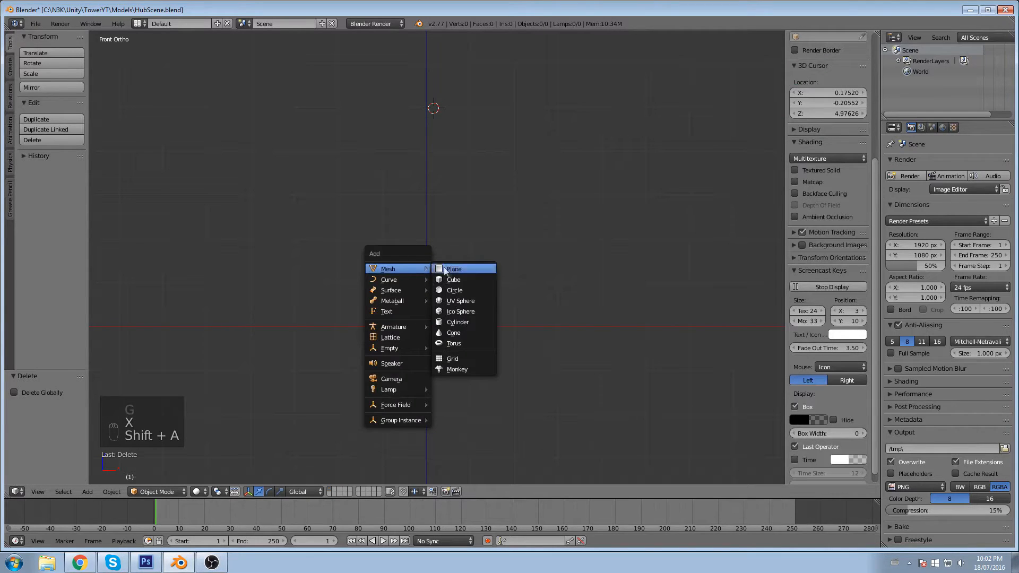
left_click(466, 322)
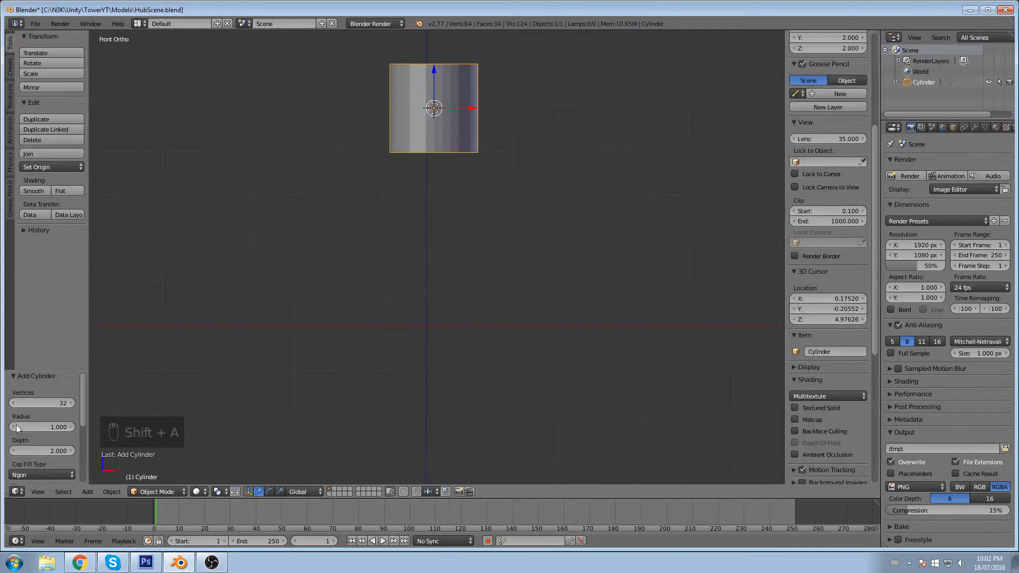
scroll(39, 403, "down", 3)
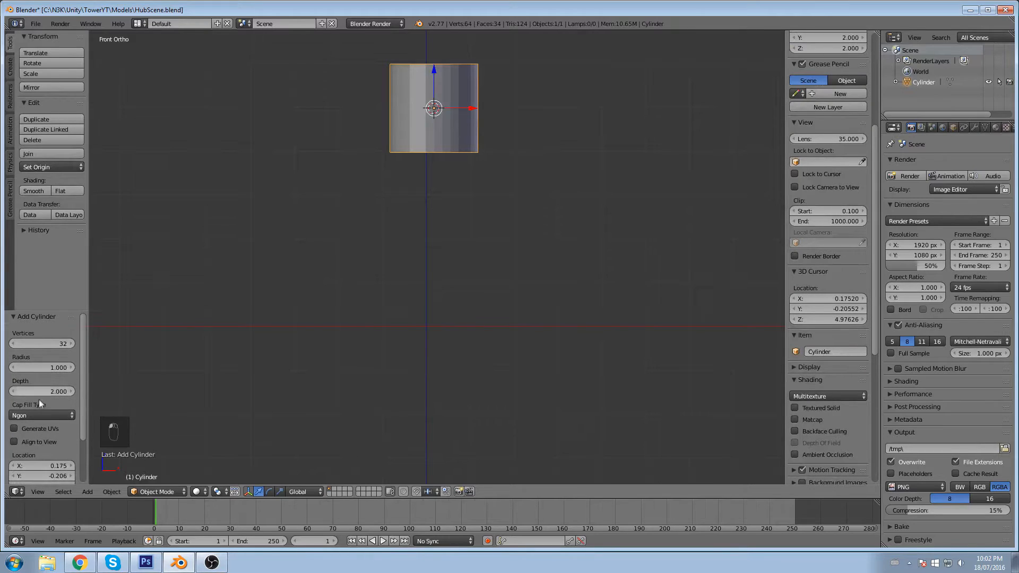
left_click(58, 343)
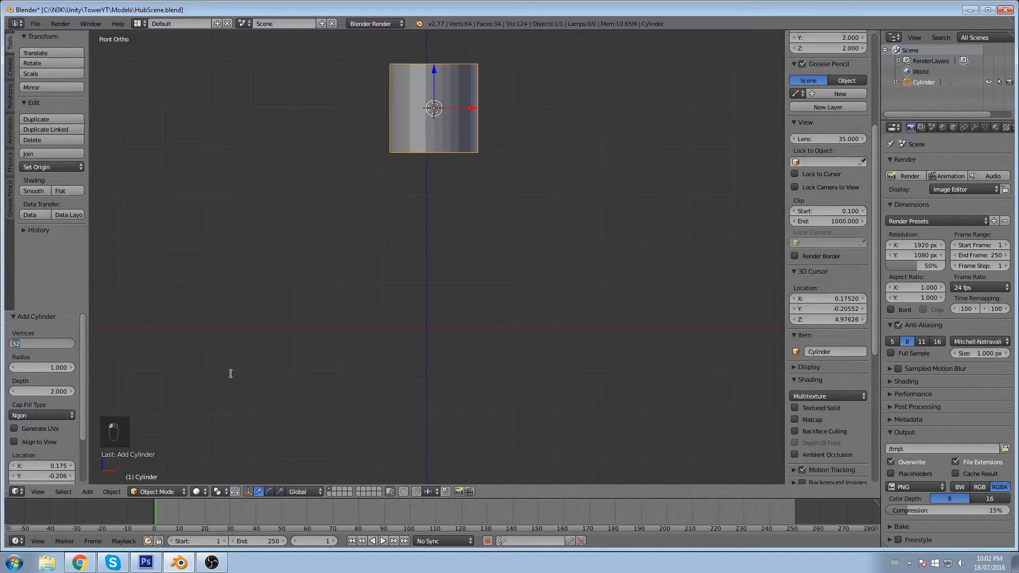
type("8")
key("Return")
Step: Move the cylinder down close to the ground line in the front view and scale it to about 0.379 units
middle_click_drag(472, 98, 447, 239)
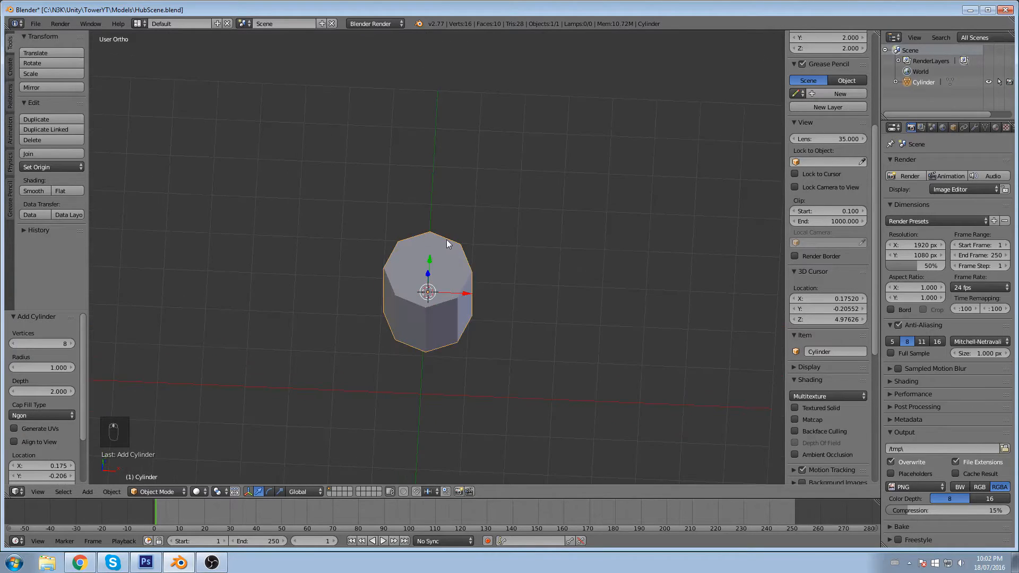
key("KP_5")
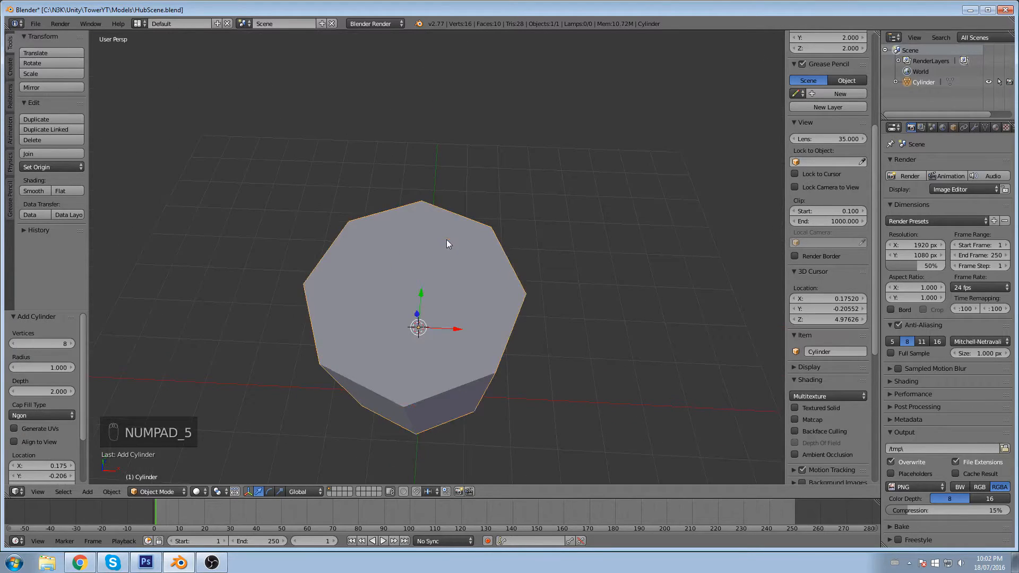
key("KP_5")
key("KP_1")
key("g")
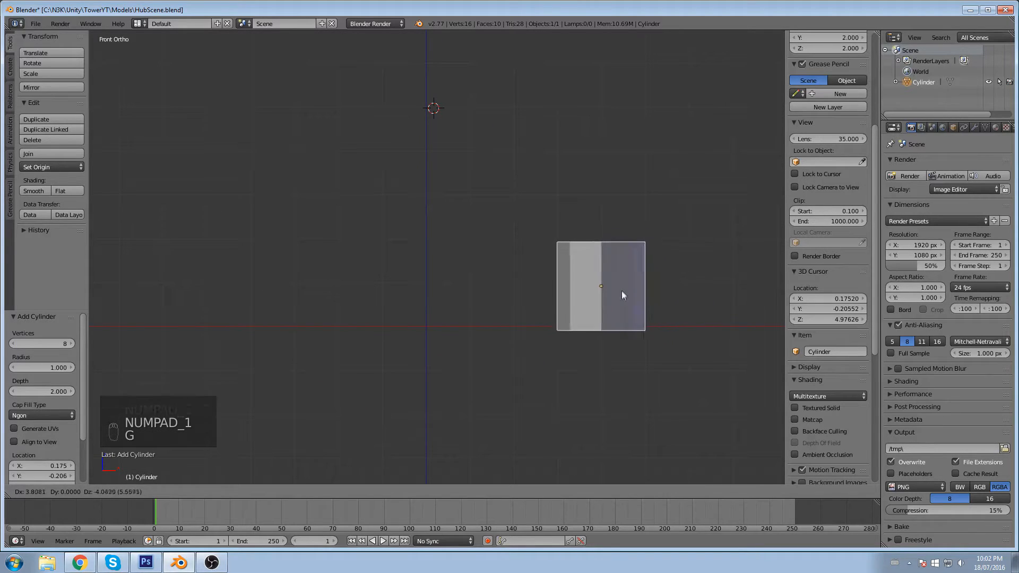
left_click(622, 290)
key("s")
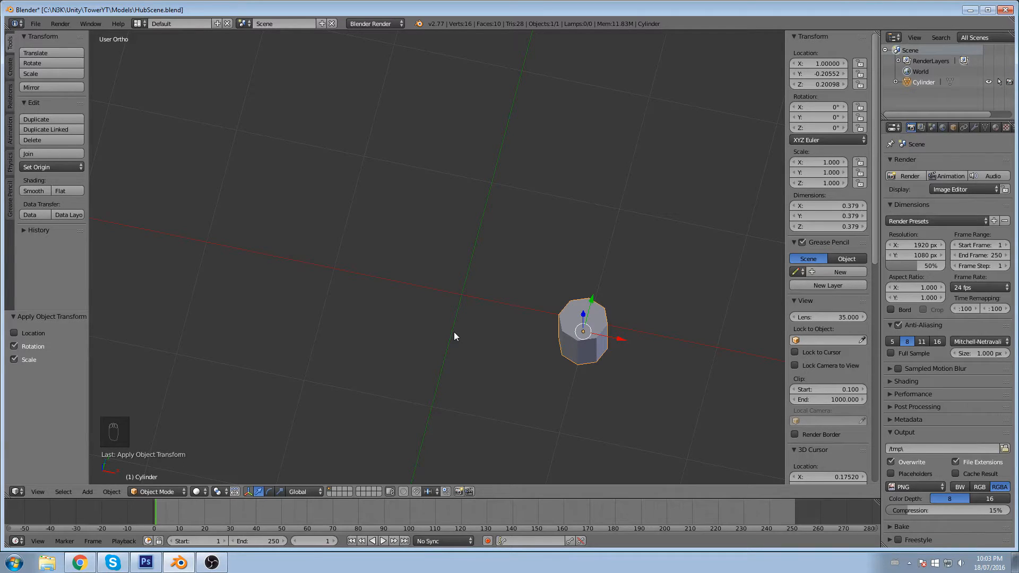
Step: Move the cylinder to about -0.51 on the Y axis and apply its rotation and scale
middle_click_drag(454, 335, 516, 284)
key("g")
key("g")
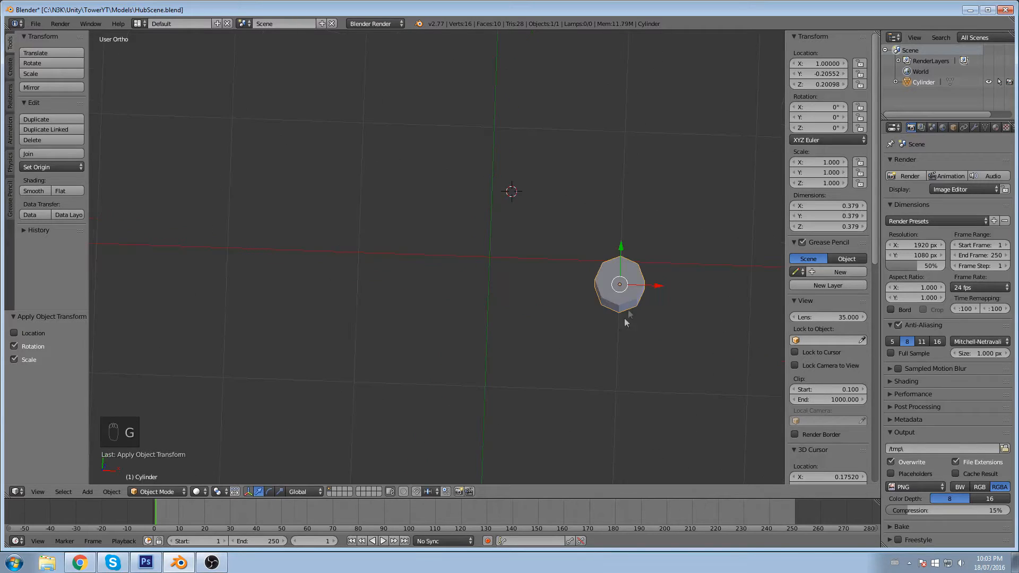
left_click(632, 357)
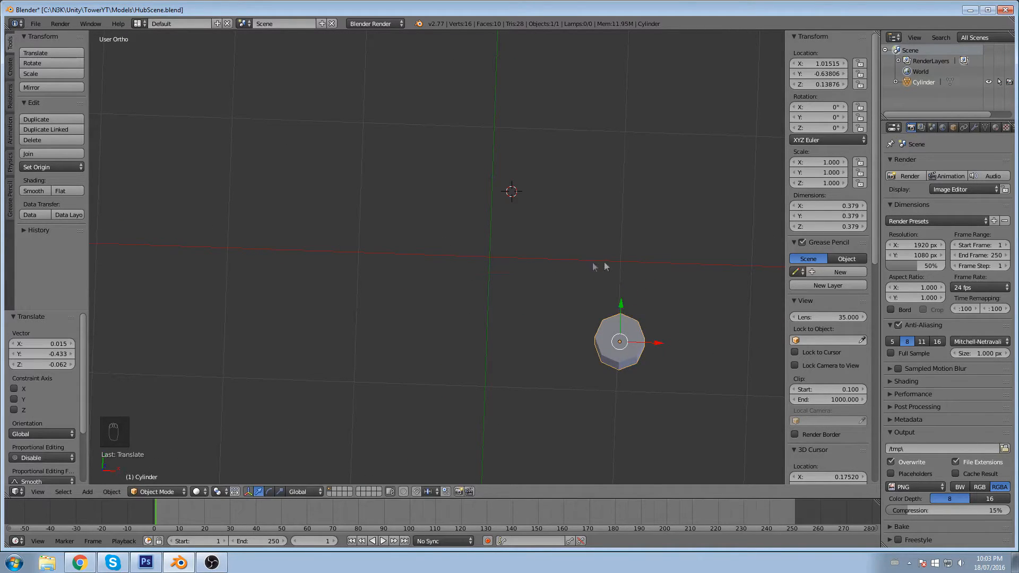
key("g")
left_click(620, 319)
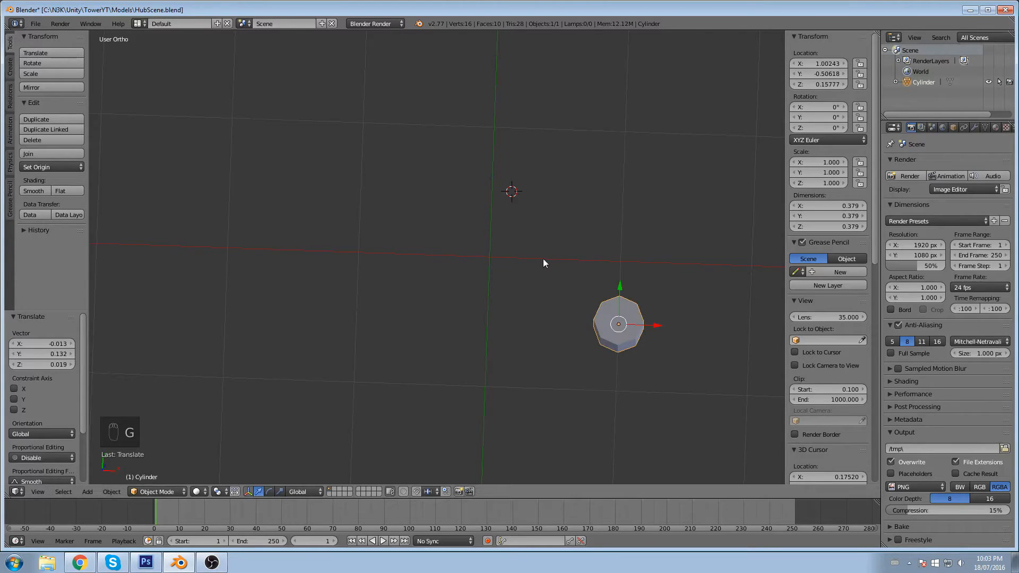
key("ctrl+a")
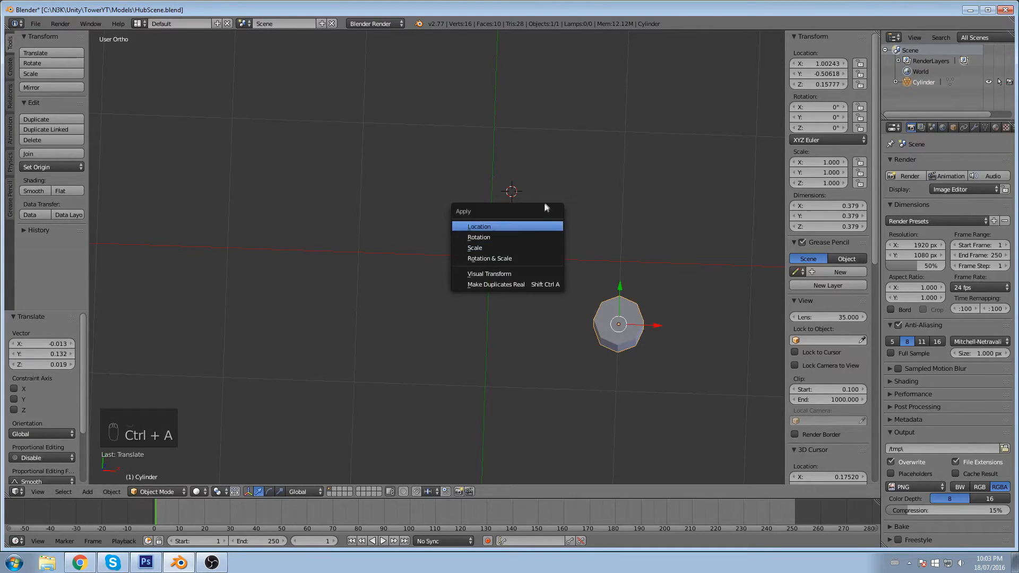
left_click(496, 259)
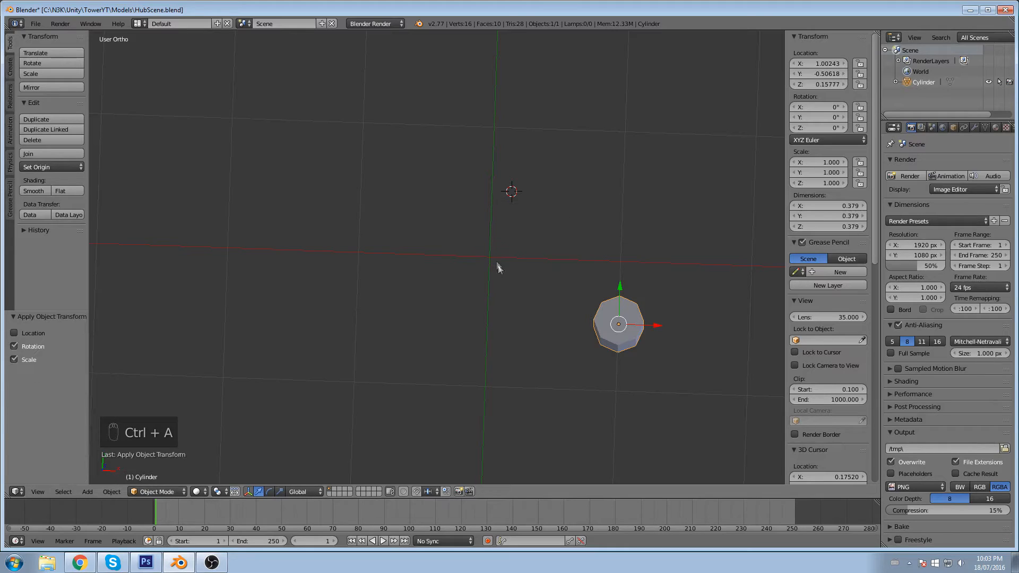
Step: Set the cylinder's location to 1 on X and 0.5 on Y
left_click(817, 63)
type("1")
key("Return")
left_click(809, 74)
key("BackSpace")
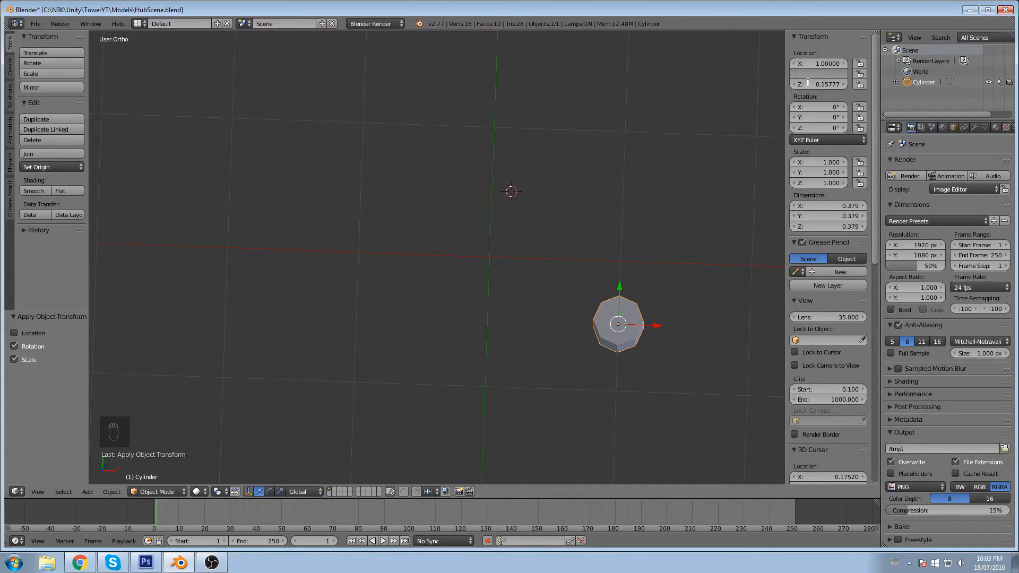
key("BackSpace")
key("BackSpace")
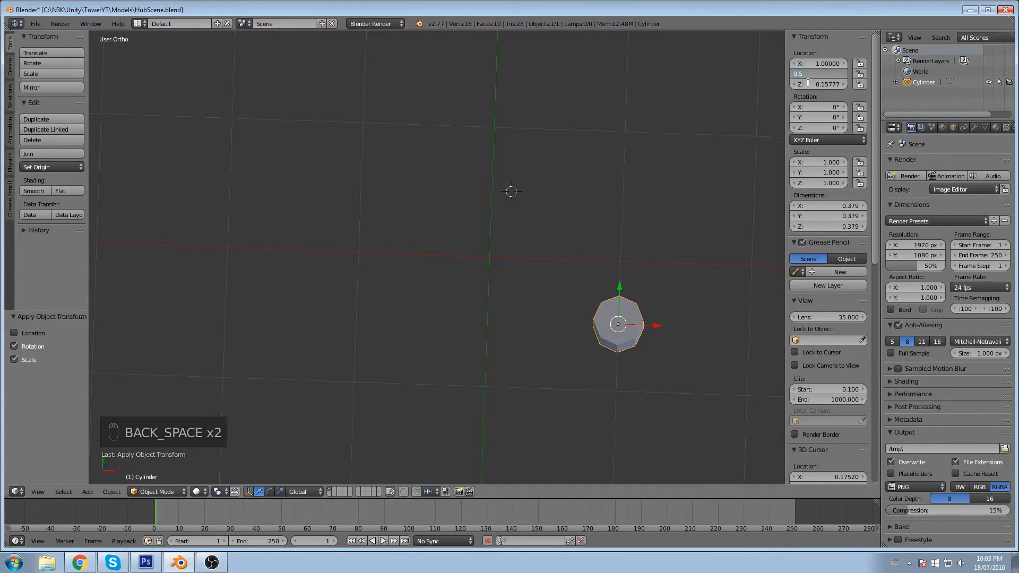
key("Return")
Step: Scale the cylinder down uniformly by a factor of about 0.455
middle_click_drag(509, 212, 478, 281)
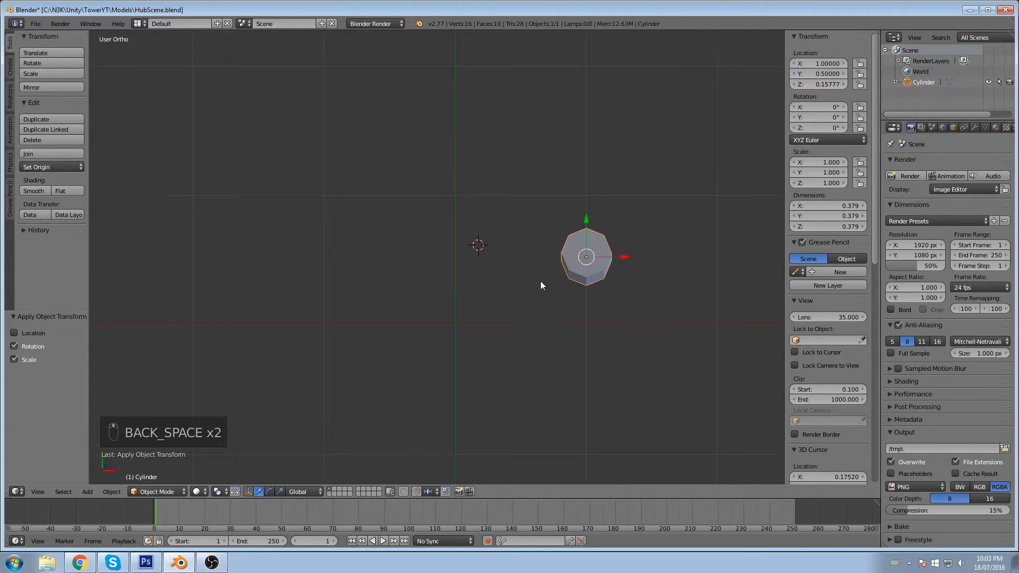
key("s")
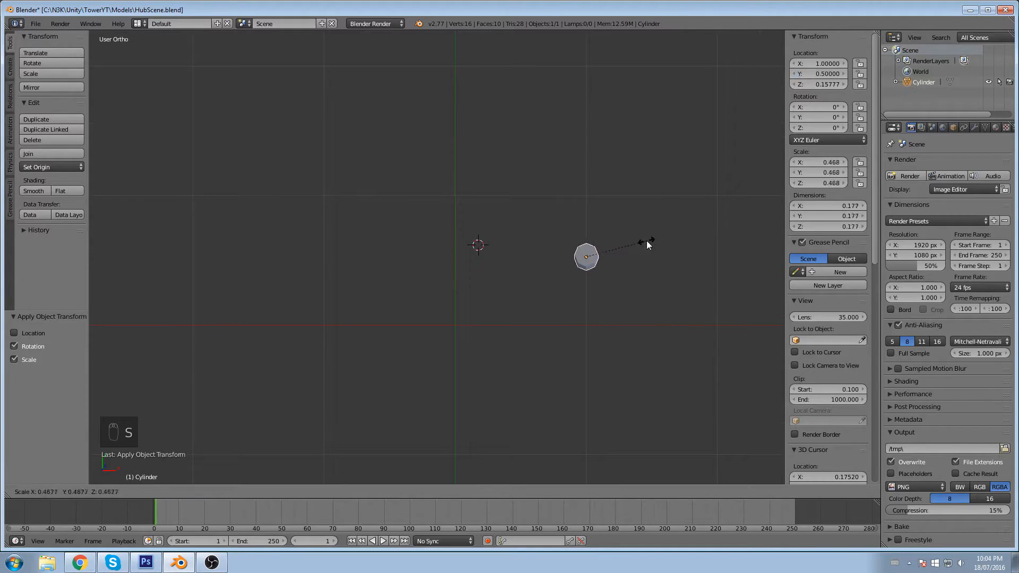
left_click(635, 243)
middle_click_drag(641, 264, 602, 318)
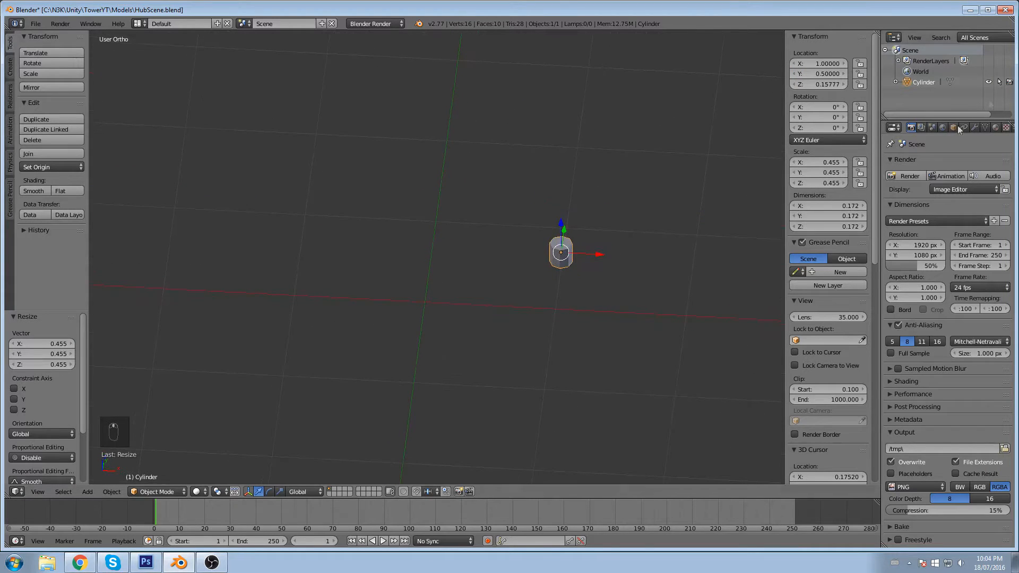
Step: Try mirroring the cylinder across X and Y with a Mirror modifier, and remove the modifier
left_click(984, 129)
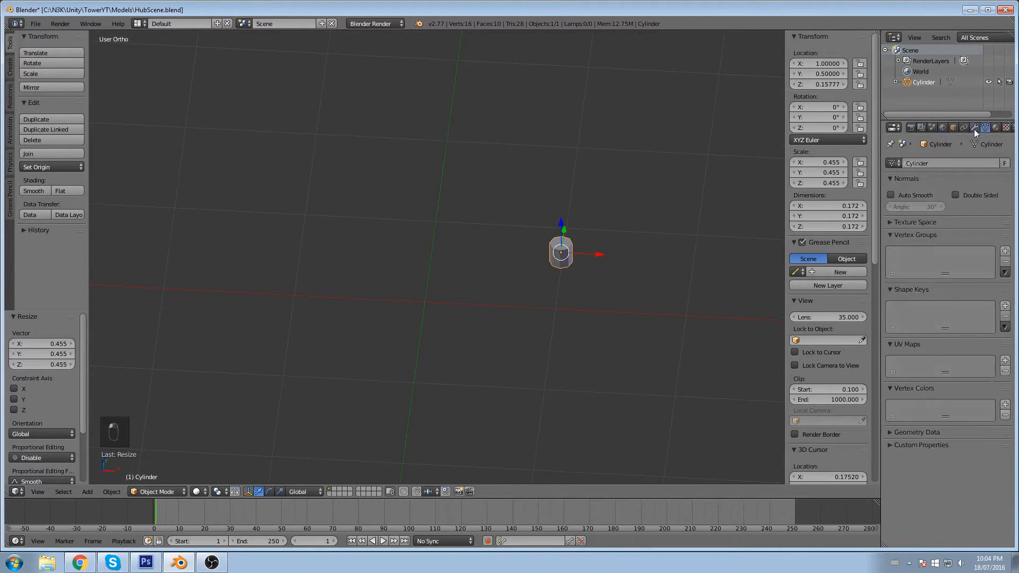
left_click(974, 128)
left_click(934, 164)
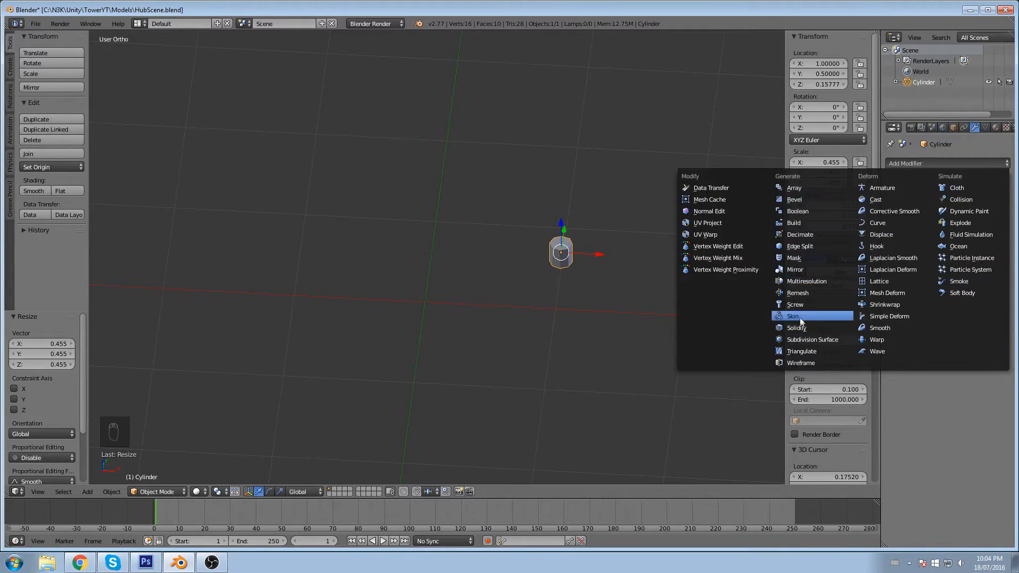
left_click(809, 270)
left_click(894, 236)
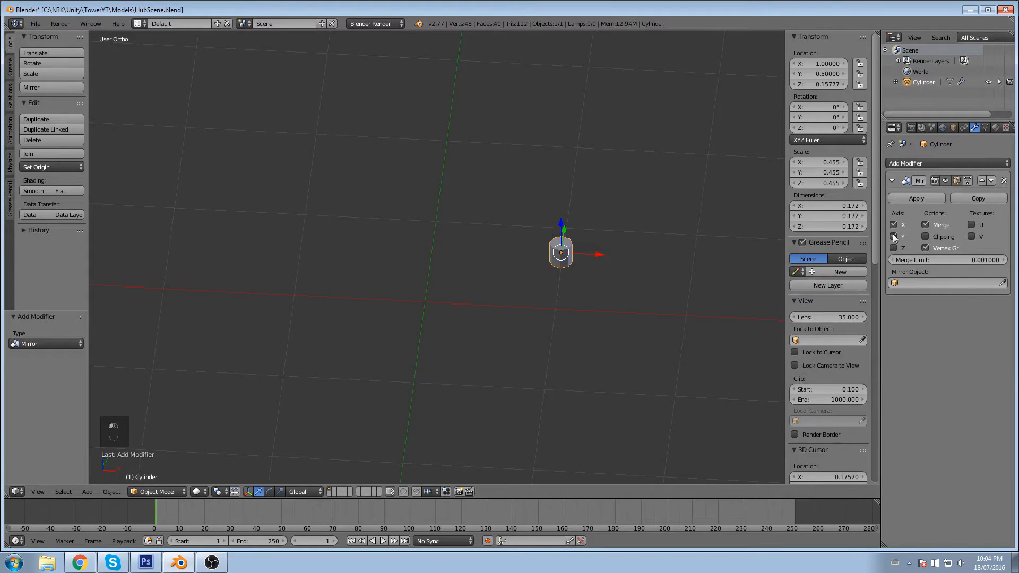
middle_click_drag(599, 275, 434, 302)
middle_click_drag(504, 321, 525, 280)
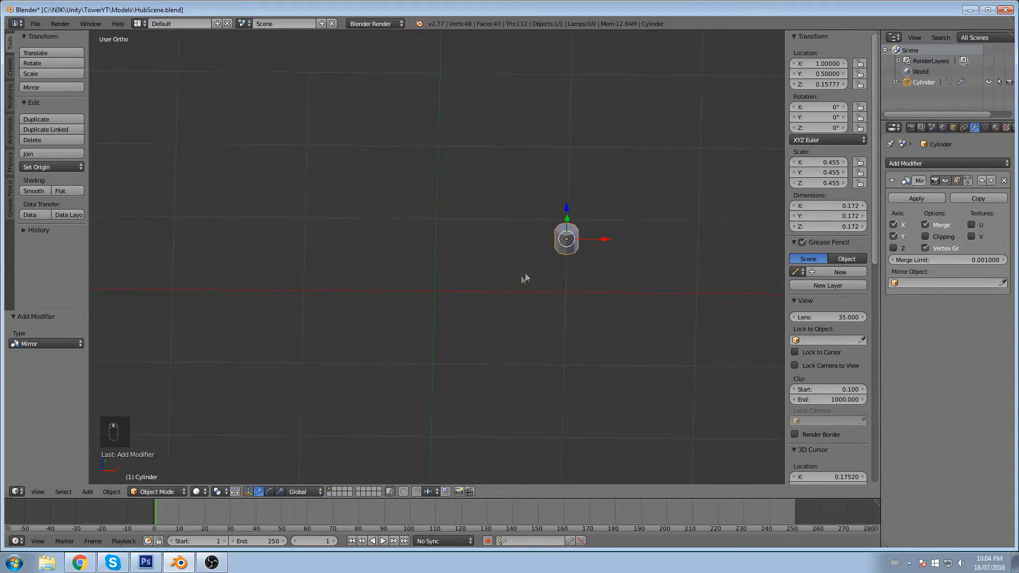
left_click(1004, 181)
Step: Reset the 3D cursor to the world origin and set the cylinder's origin to the 3D cursor
middle_click_drag(614, 248, 552, 279)
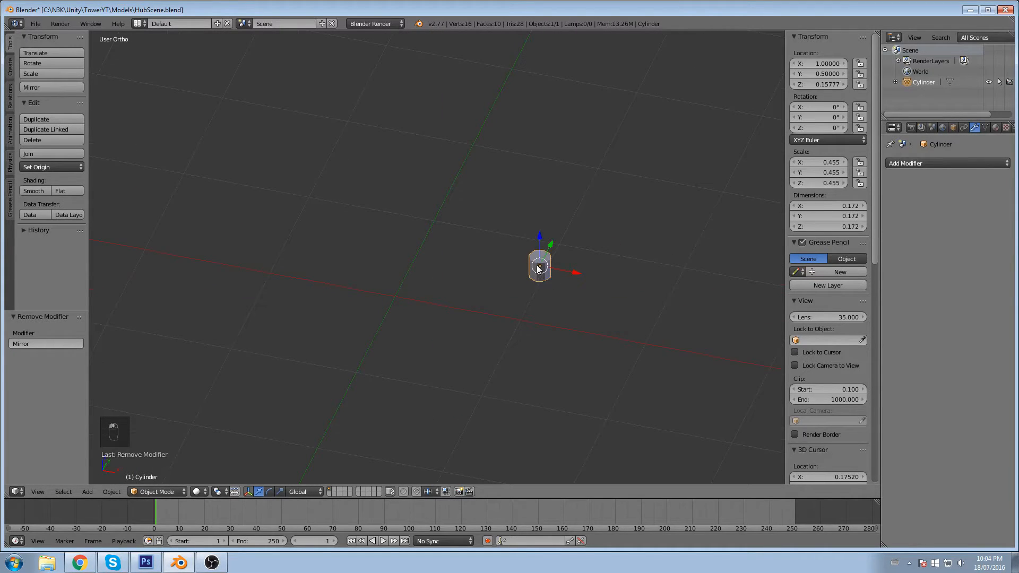
key("shift+c")
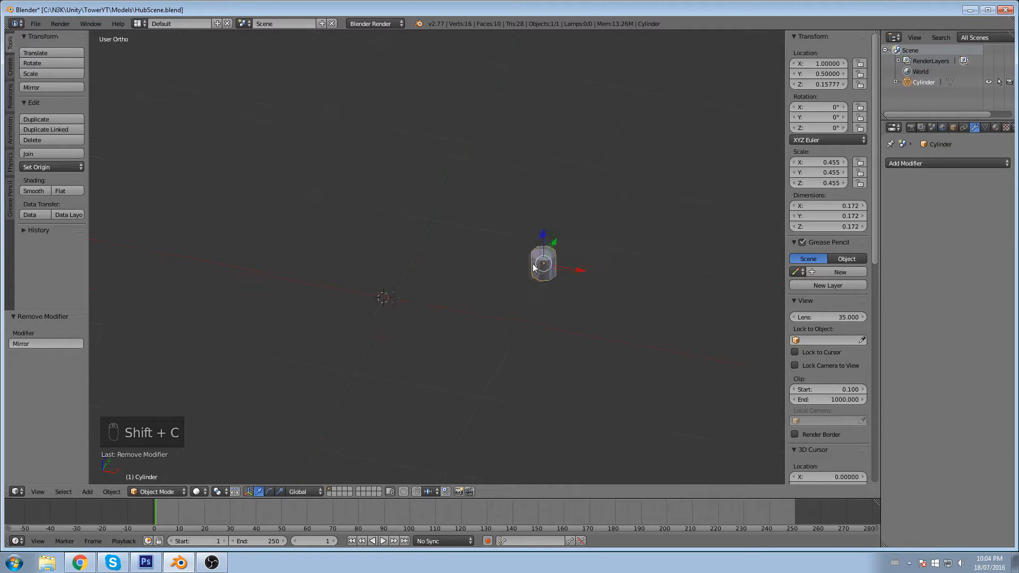
scroll(253, 305, "down", 1)
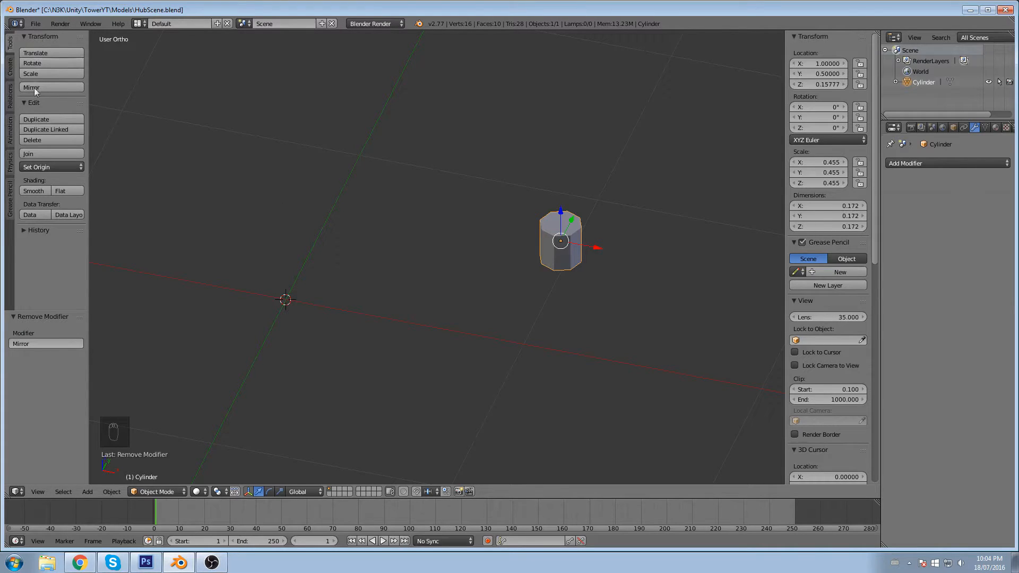
left_click(40, 167)
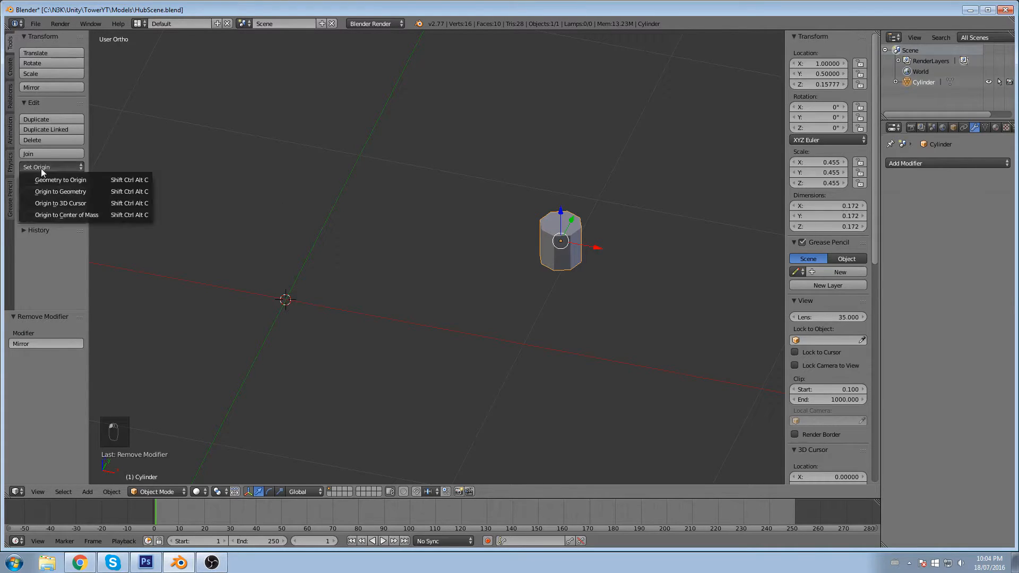
left_click(70, 205)
scroll(293, 212, "down", 3)
middle_click_drag(433, 209, 438, 216)
scroll(342, 282, "up", 2)
middle_click_drag(501, 221, 525, 220)
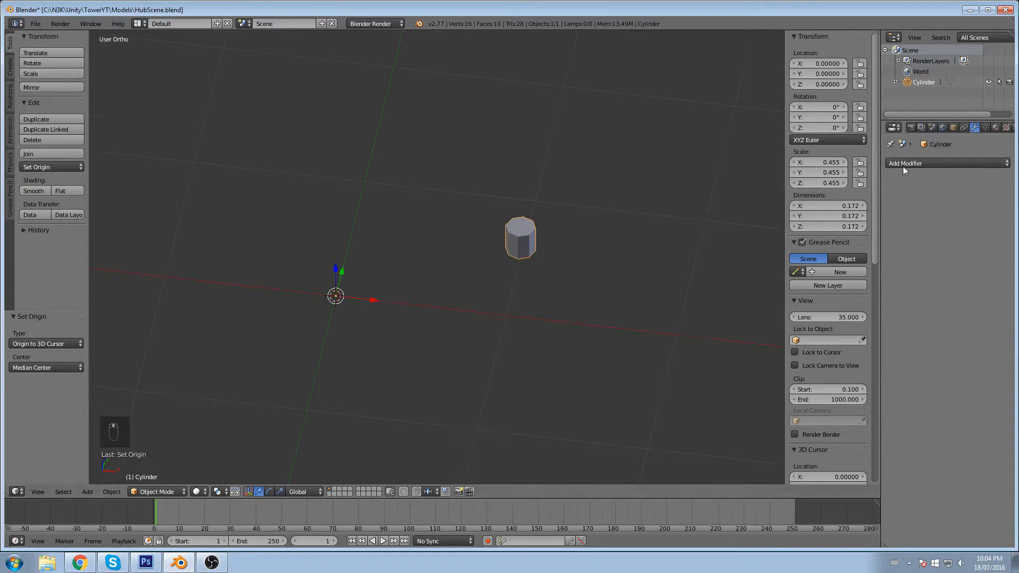
Step: Add a Mirror modifier to the cylinder and mirror it across both the X and Y axes
left_click(925, 163)
left_click(799, 270)
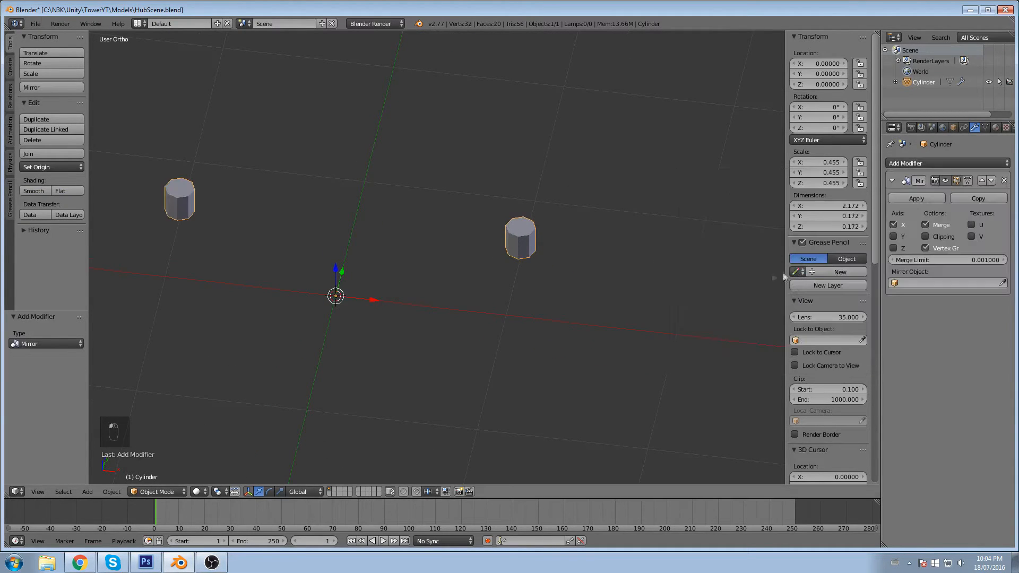
middle_click_drag(326, 175, 357, 163)
scroll(371, 183, "down", 6)
mouse_move(397, 209)
middle_mouse_down()
mouse_move(390, 182)
mouse_move(394, 227)
mouse_move(403, 225)
middle_mouse_up()
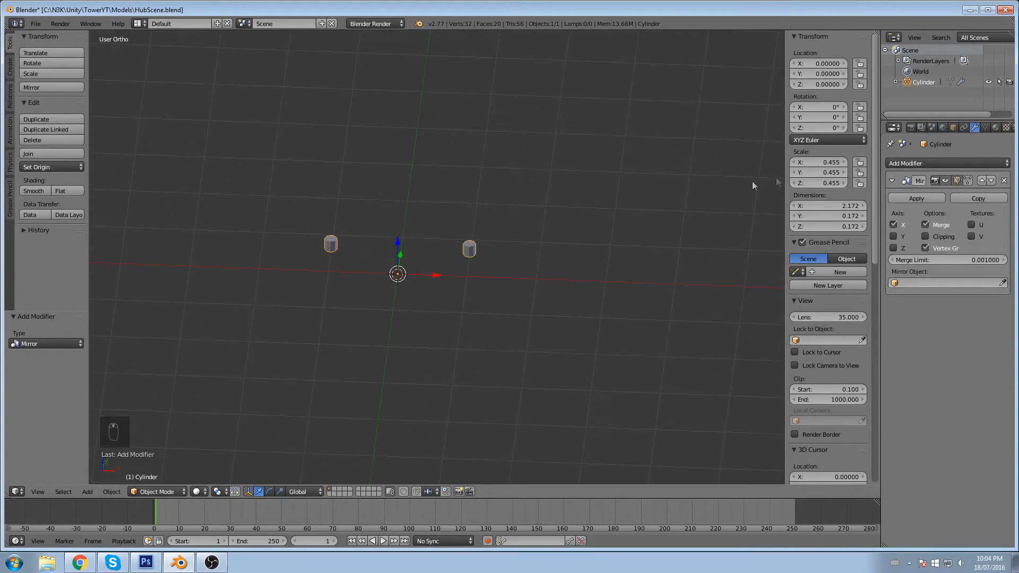
middle_click_drag(481, 260, 401, 284)
left_click(893, 236)
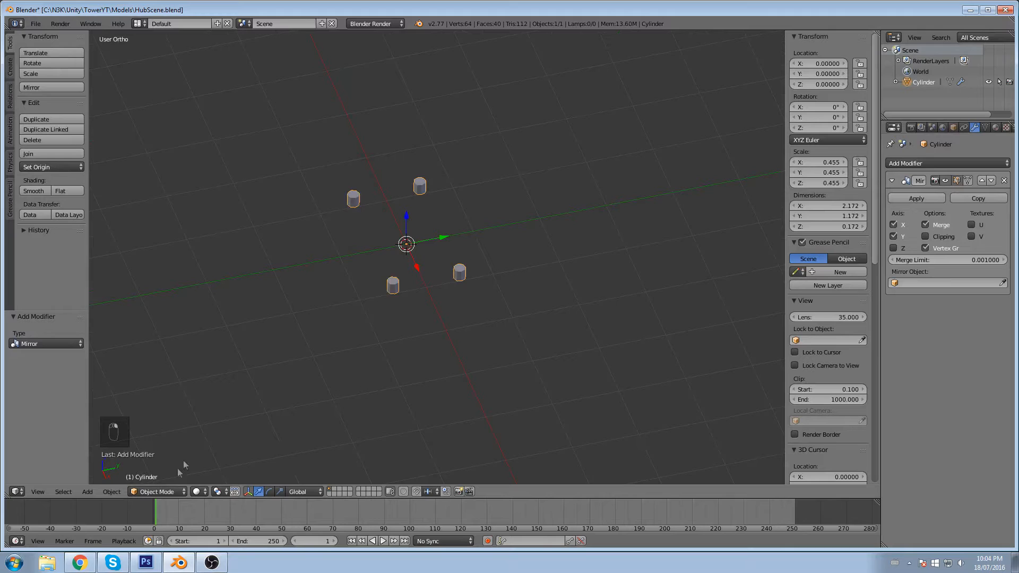
Step: Switch the mirrored cylinder to Edit Mode
key("Tab")
key("shift+Tab")
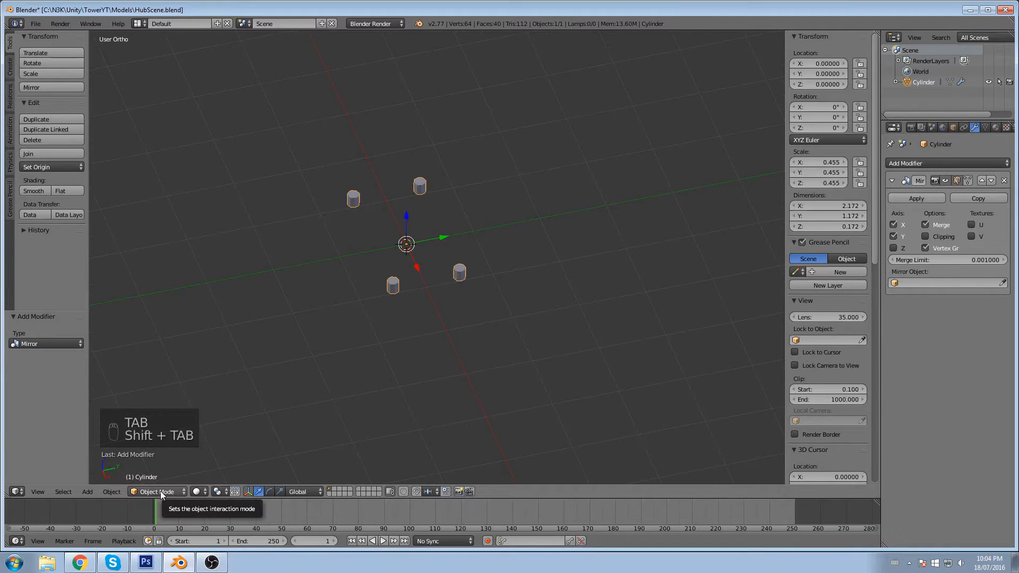
left_click(161, 491)
left_click(166, 469)
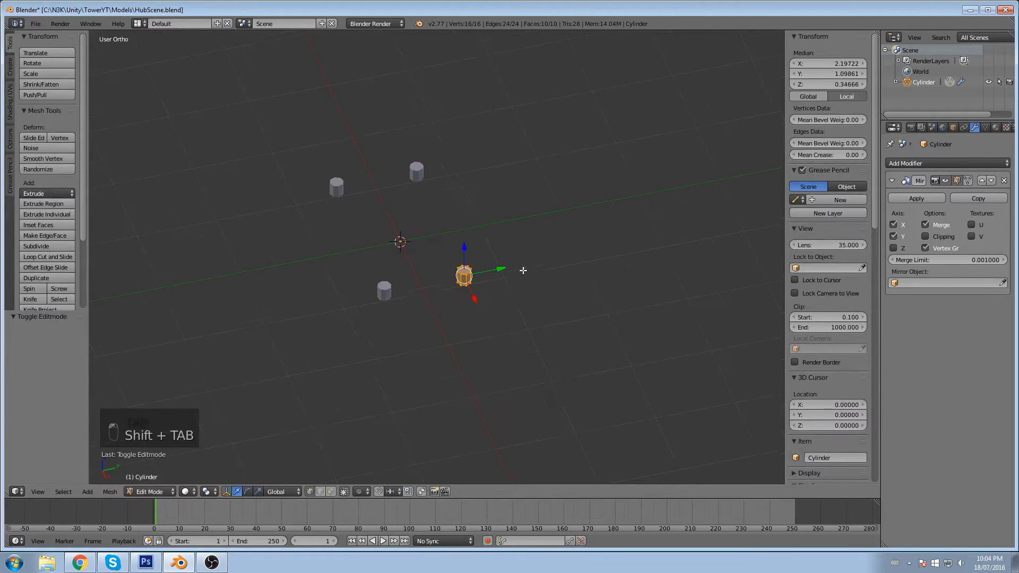
scroll(507, 255, "up", 2)
middle_click_drag(504, 260, 469, 257)
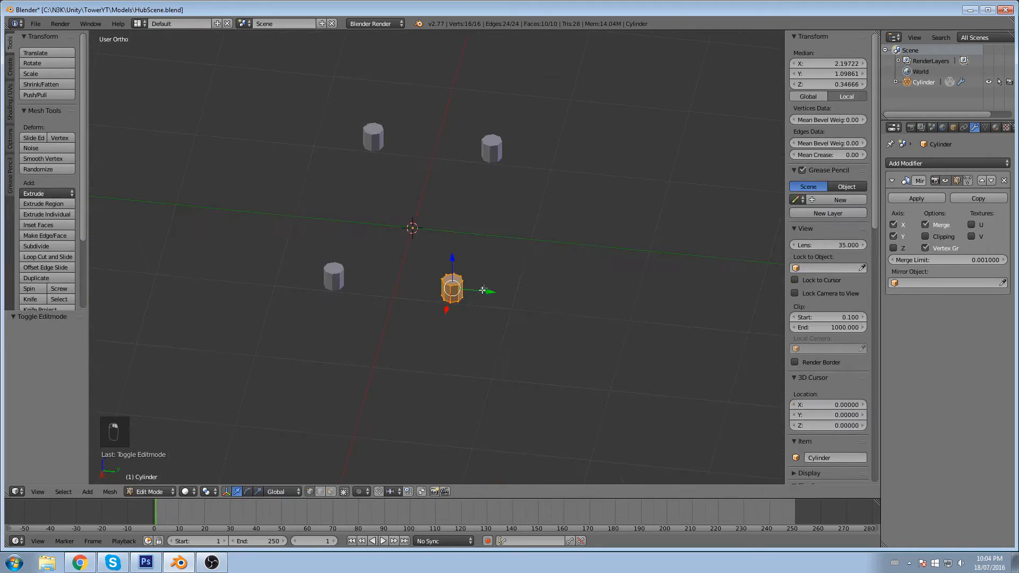
Step: Try moving the cylinder's mesh freely toward the origin, and undo the move
key("g")
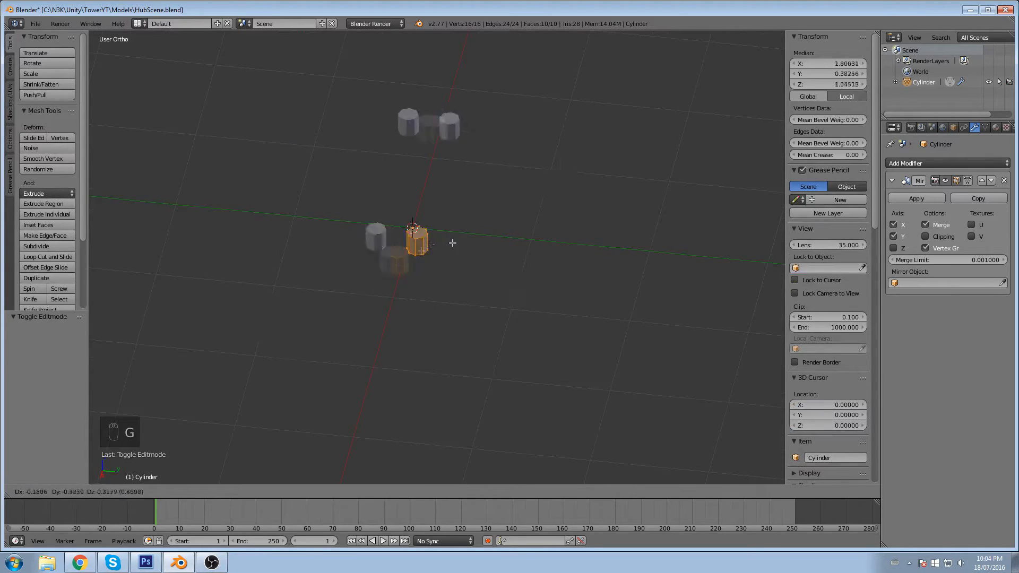
left_click(444, 252)
key("ctrl+z")
Step: Select the cylinder's bottom face and set its Z position to 0
middle_click_drag(443, 253, 462, 237)
middle_click_drag(594, 166, 393, 360)
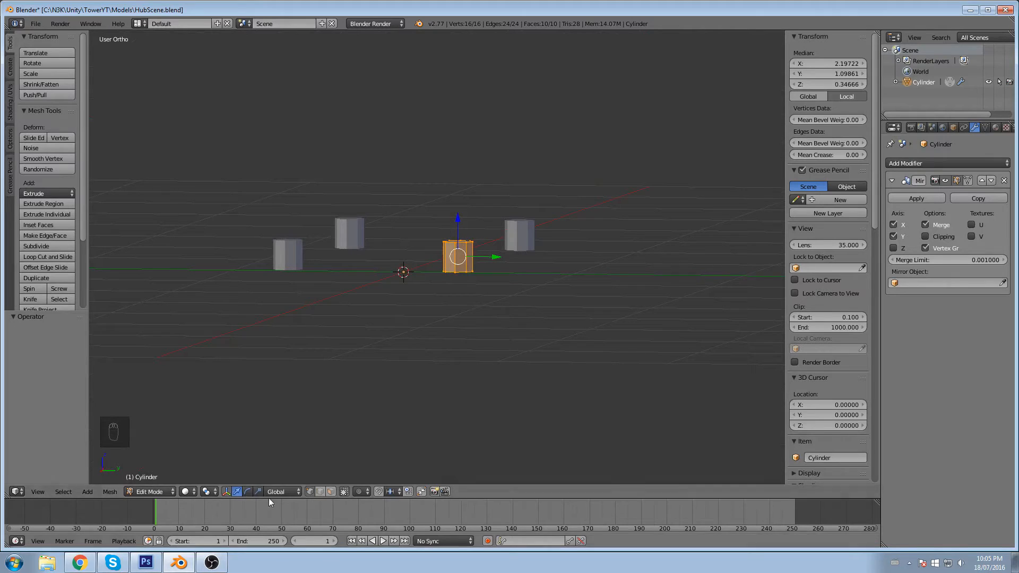
middle_click_drag(519, 370, 520, 318)
right_click(459, 219)
middle_click_drag(461, 219, 541, 260)
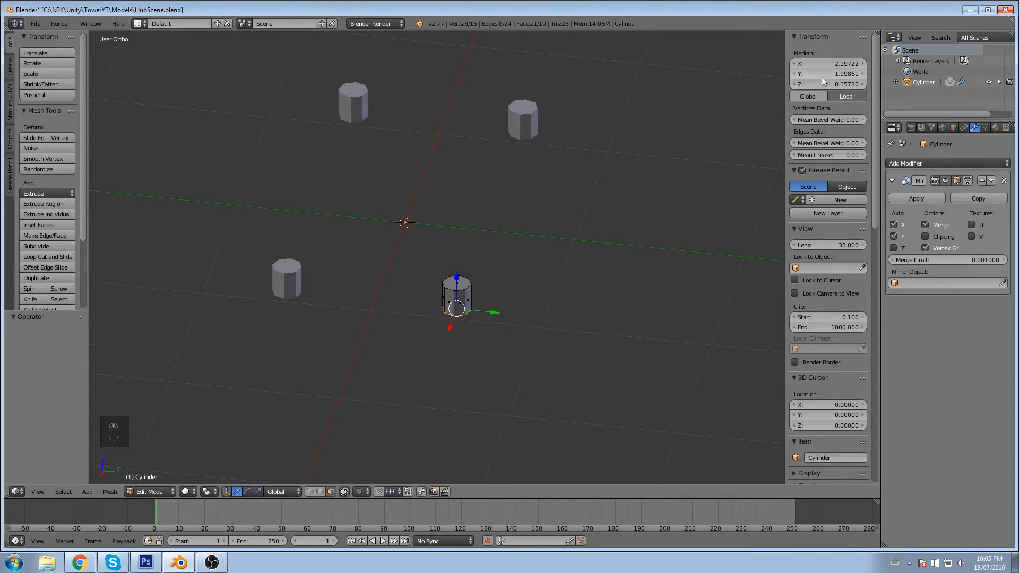
left_click(841, 84)
type("0")
key("Return")
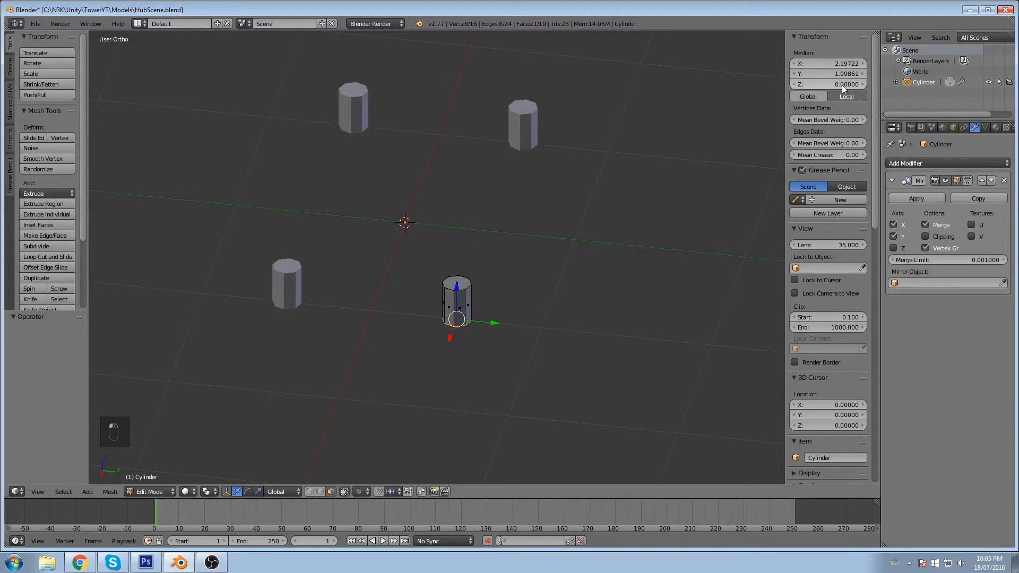
Step: Delete the selected bottom face of the cylinder
middle_click_drag(575, 230, 493, 238)
key("x")
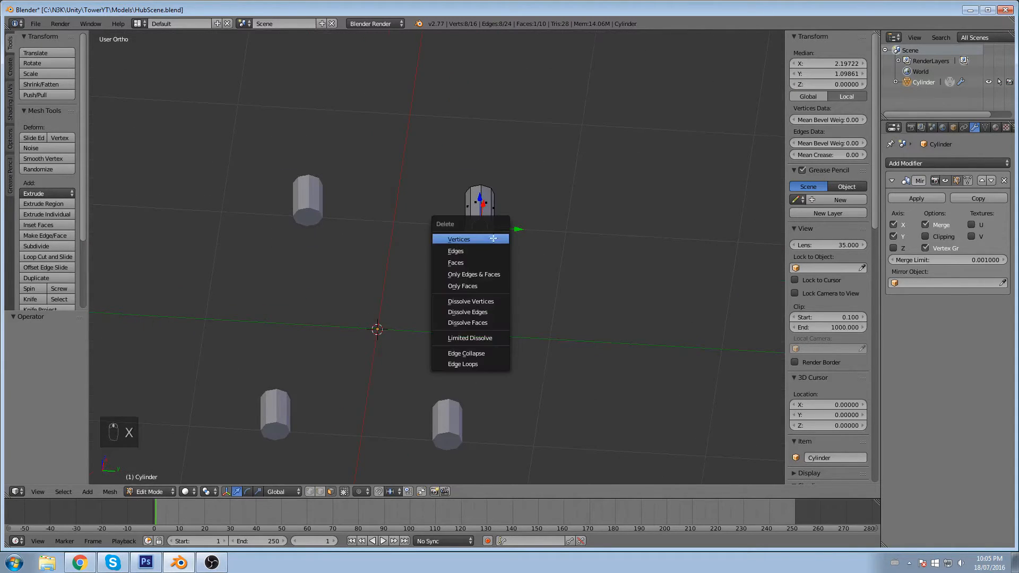
left_click(461, 262)
key("x")
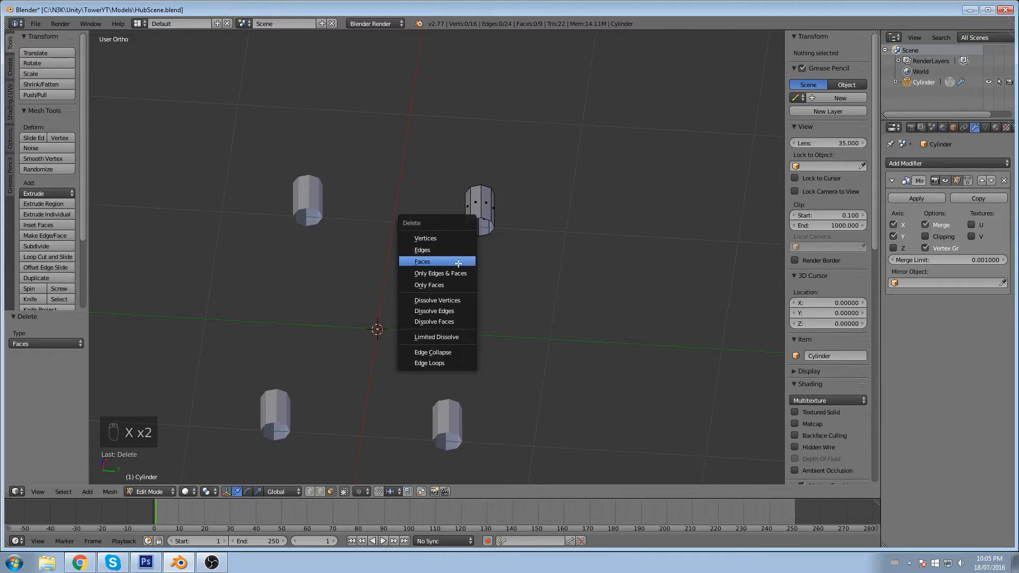
middle_click_drag(541, 121, 525, 219)
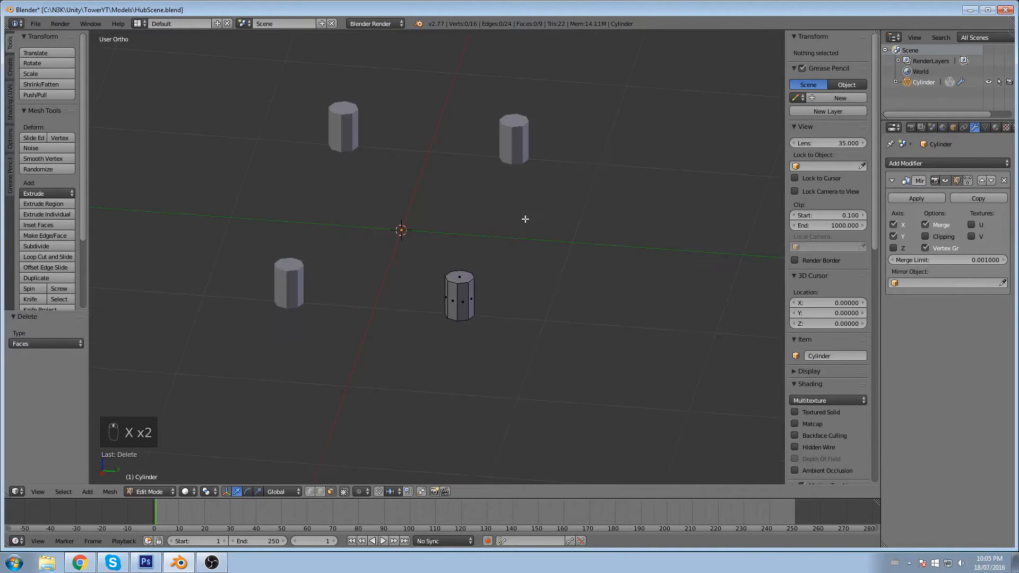
right_click(470, 277)
mouse_move(636, 170)
middle_mouse_down()
mouse_move(605, 191)
mouse_move(621, 177)
middle_mouse_up()
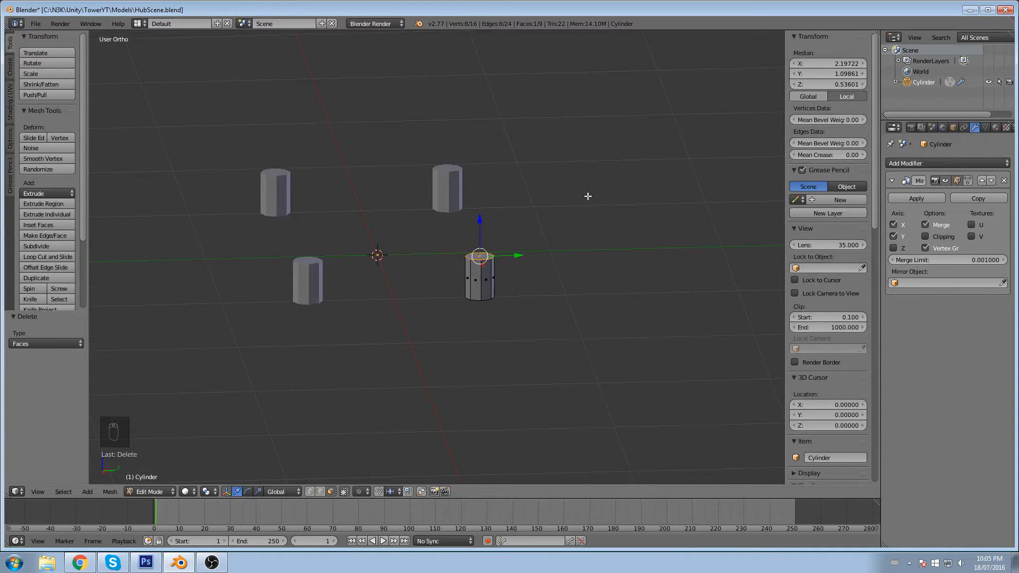
middle_click_drag(570, 210, 616, 260)
scroll(593, 255, "down", 4)
middle_click_drag(532, 259, 491, 242)
scroll(488, 253, "up", 3)
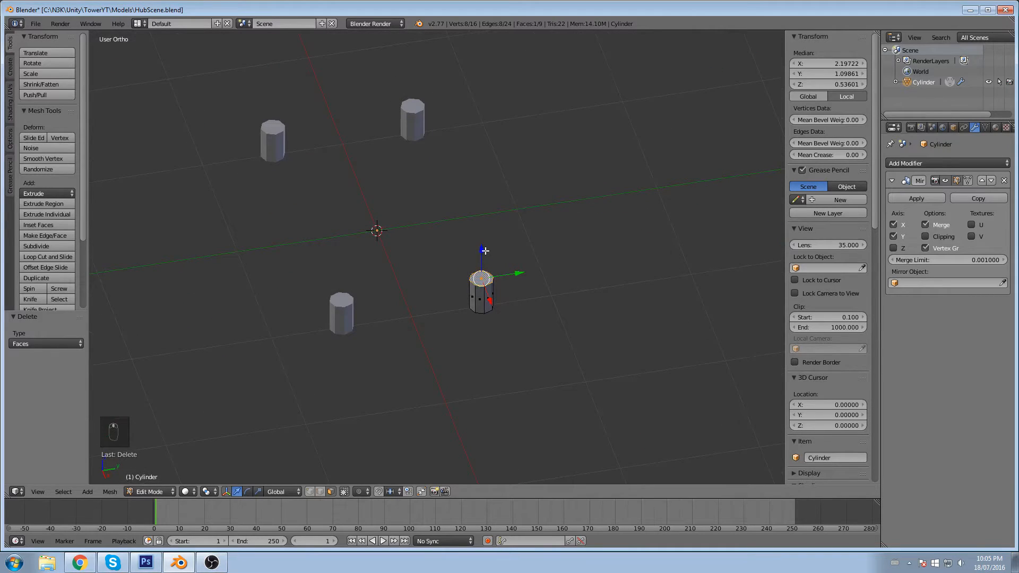
left_click(837, 85)
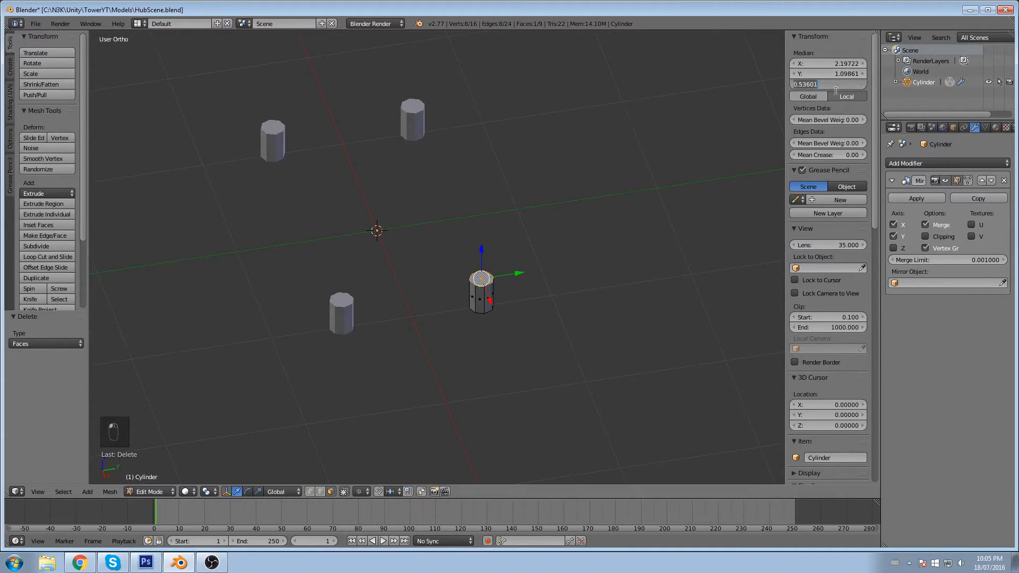
left_click(565, 209)
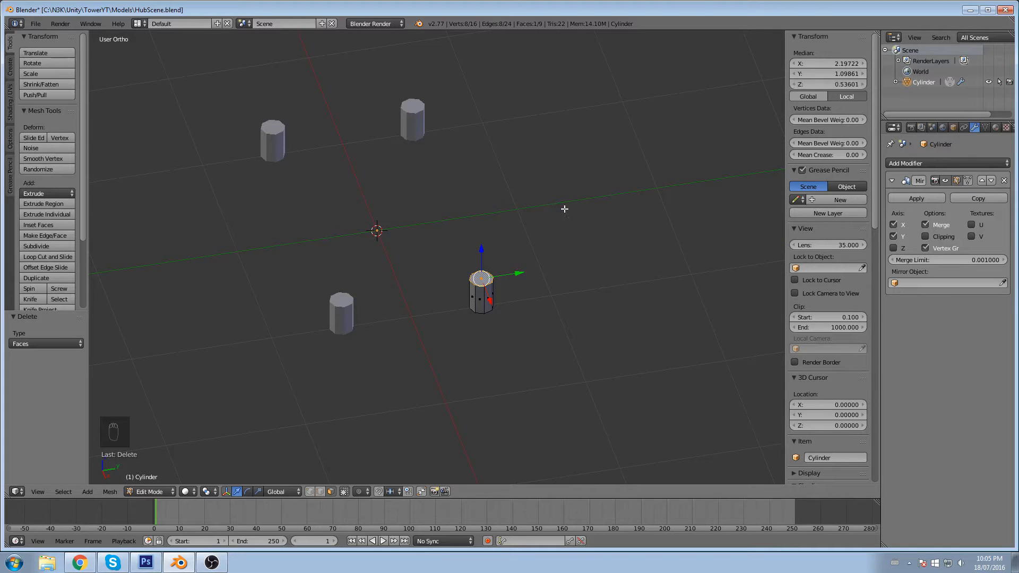
Step: Switch the cylinder to Object Mode and apply its rotation and scale
key("a")
key("a")
key("a")
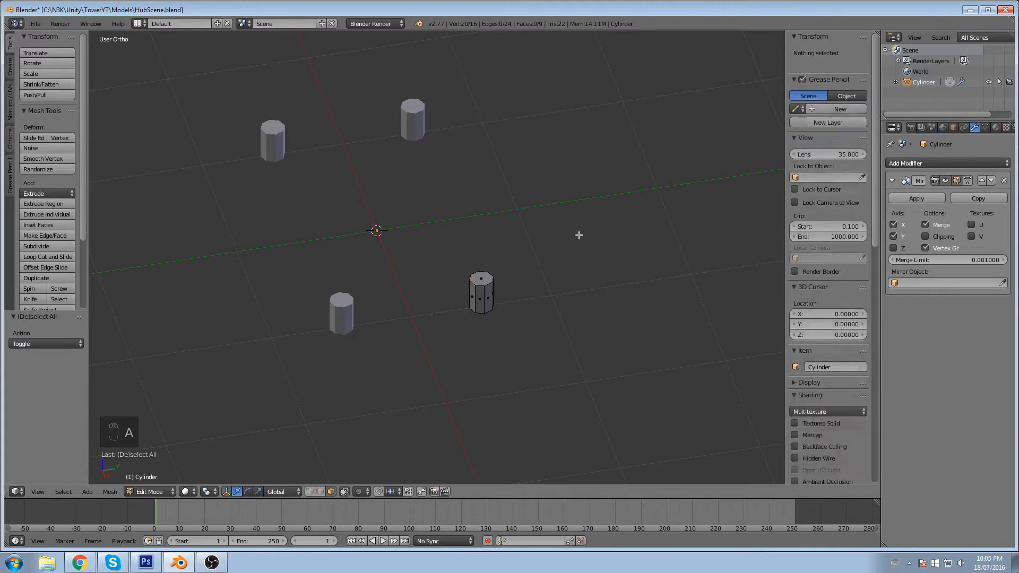
key("ctrl+a")
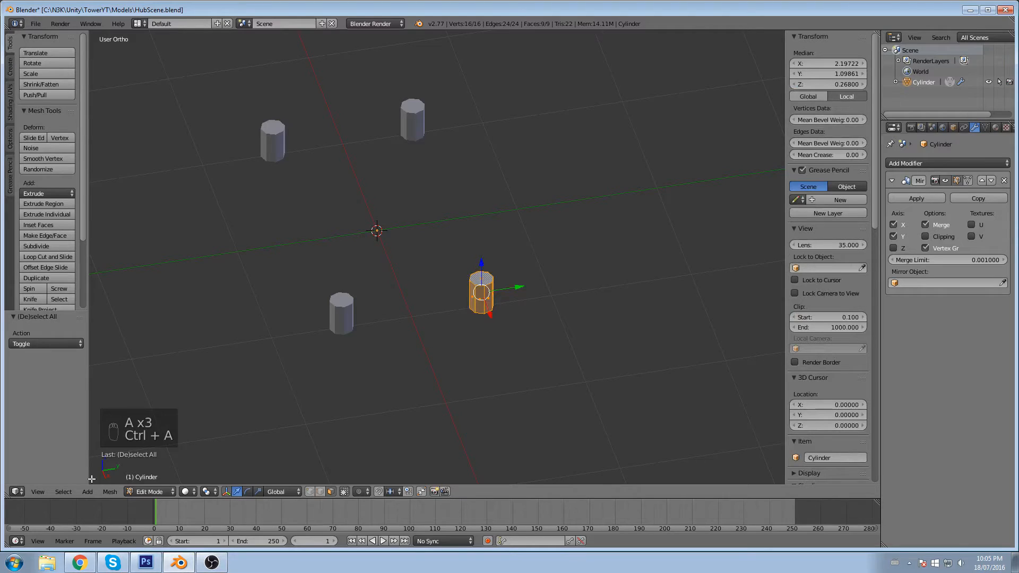
left_click(150, 491)
left_click(151, 479)
key("ctrl+a")
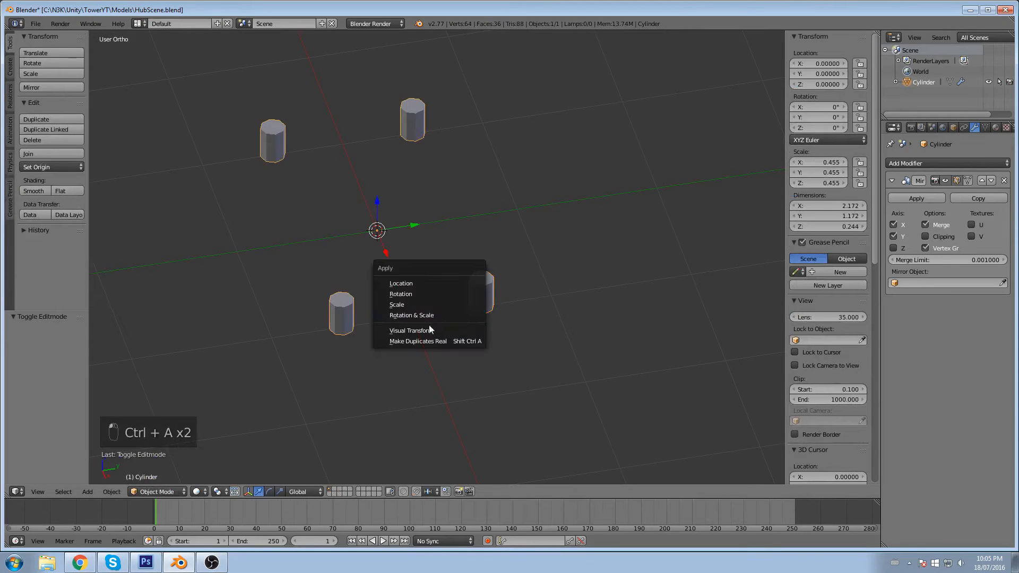
left_click(416, 314)
Step: Return to Edit Mode, select the cylinder's top face and set its Z position to 0.5
left_click(155, 491)
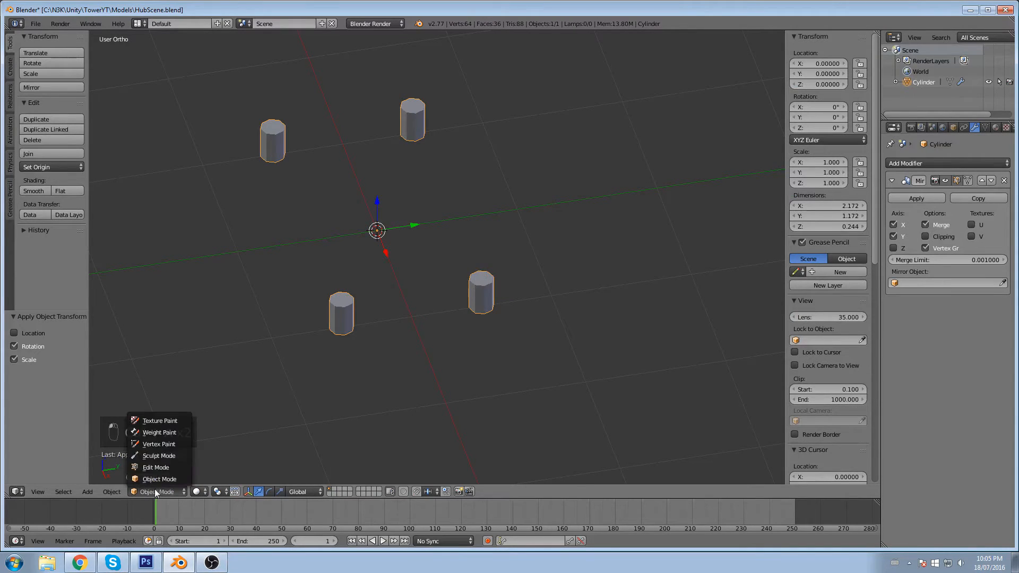
left_click(156, 468)
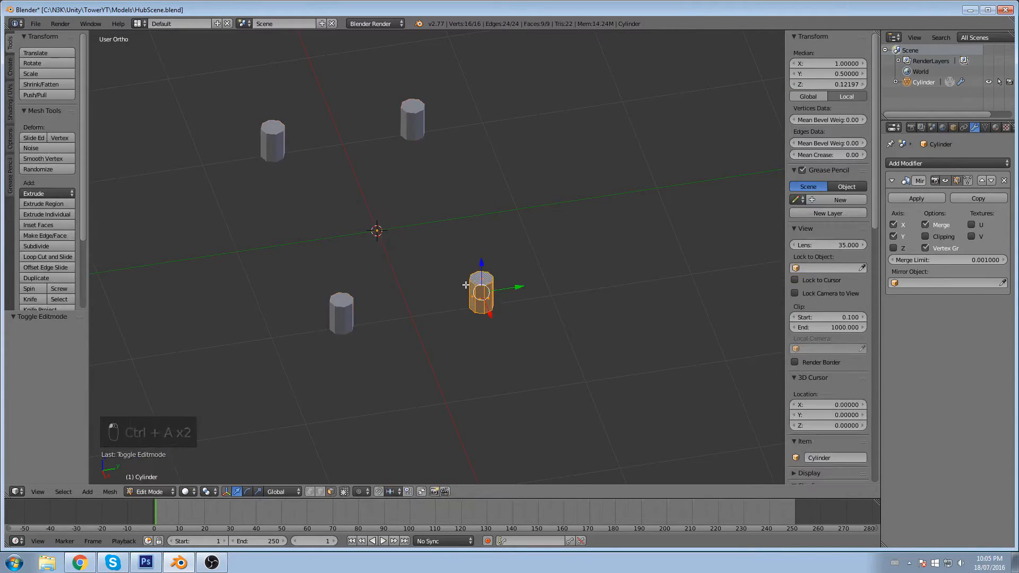
right_click(499, 278)
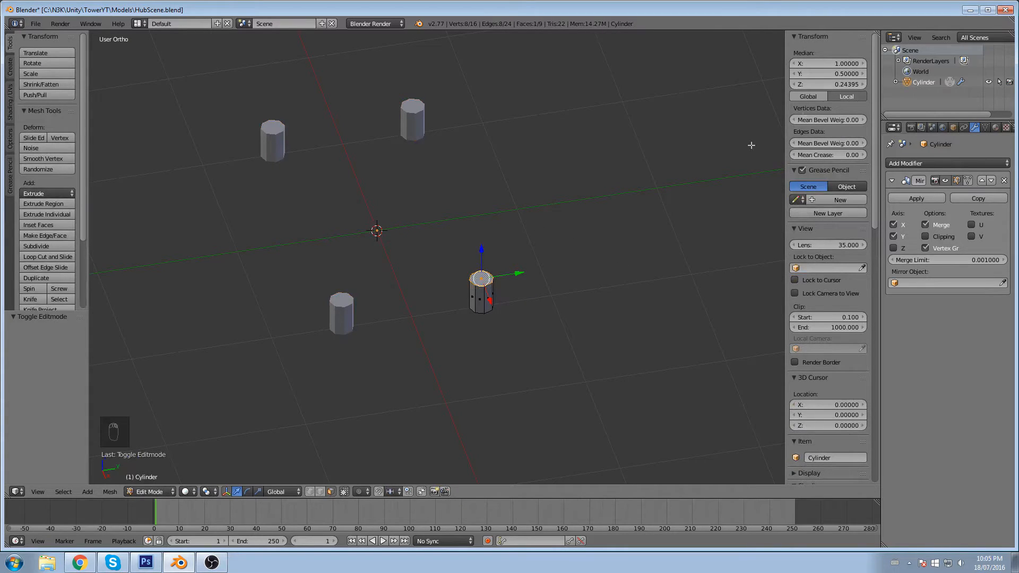
left_click(846, 84)
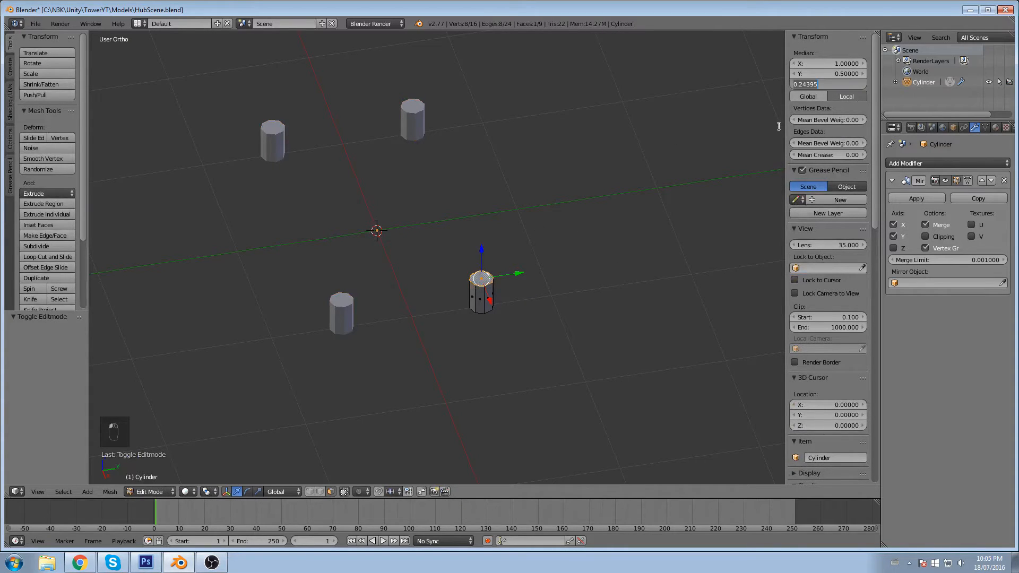
type("0.5")
key("Return")
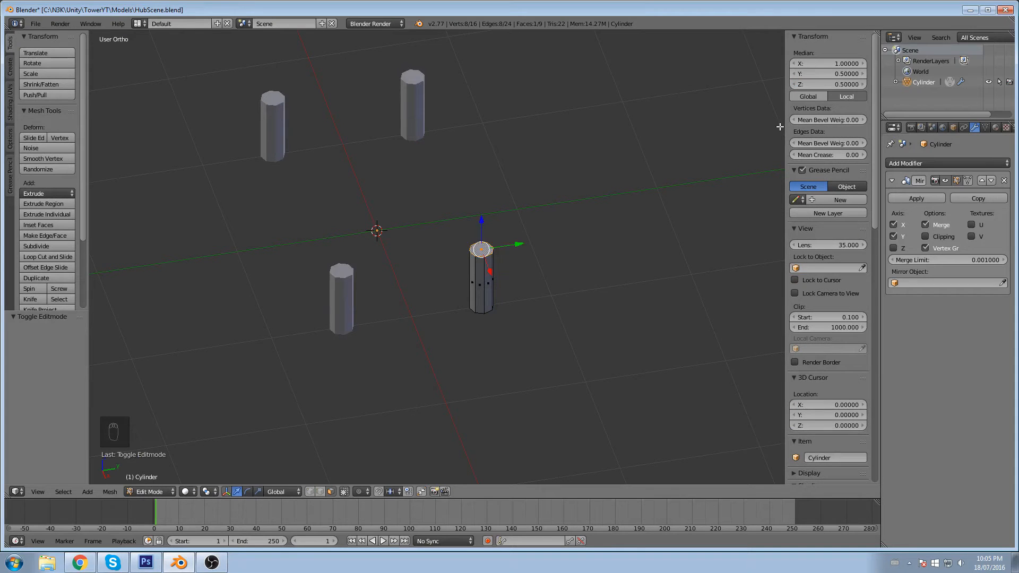
Step: Raise the cylinder's top face to a Z position of 0.7
middle_click_drag(509, 209, 540, 169)
left_click(836, 86)
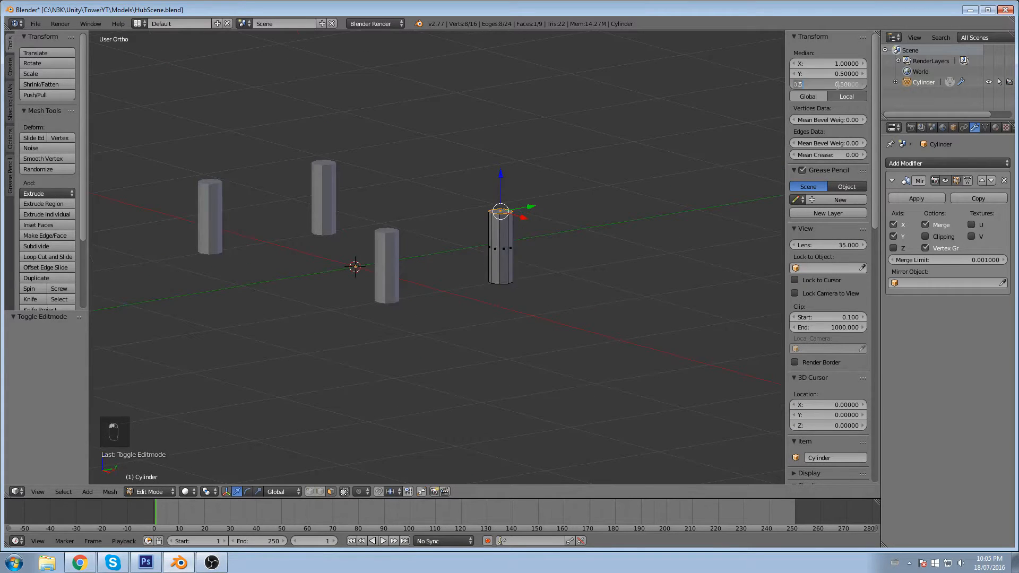
type("0.7")
key("Return")
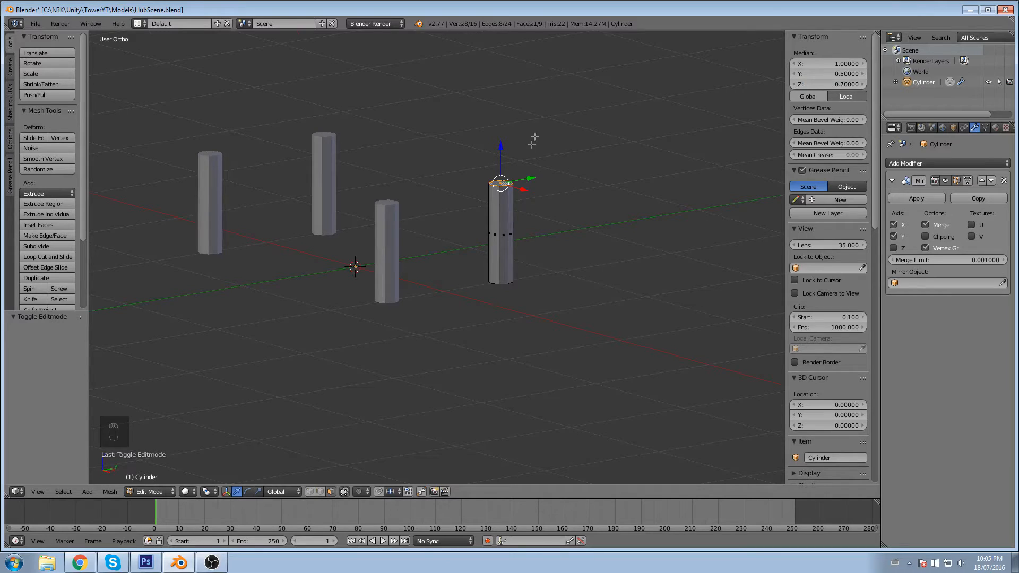
Step: Delete the top face of the cylinder leg
middle_click_drag(438, 190, 539, 268)
key("x")
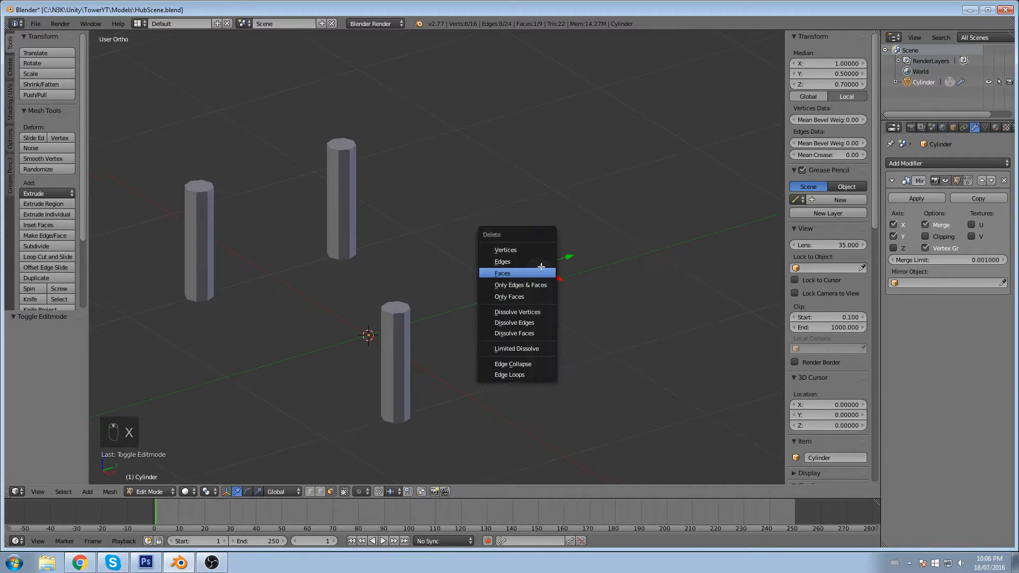
left_click(514, 275)
key("x")
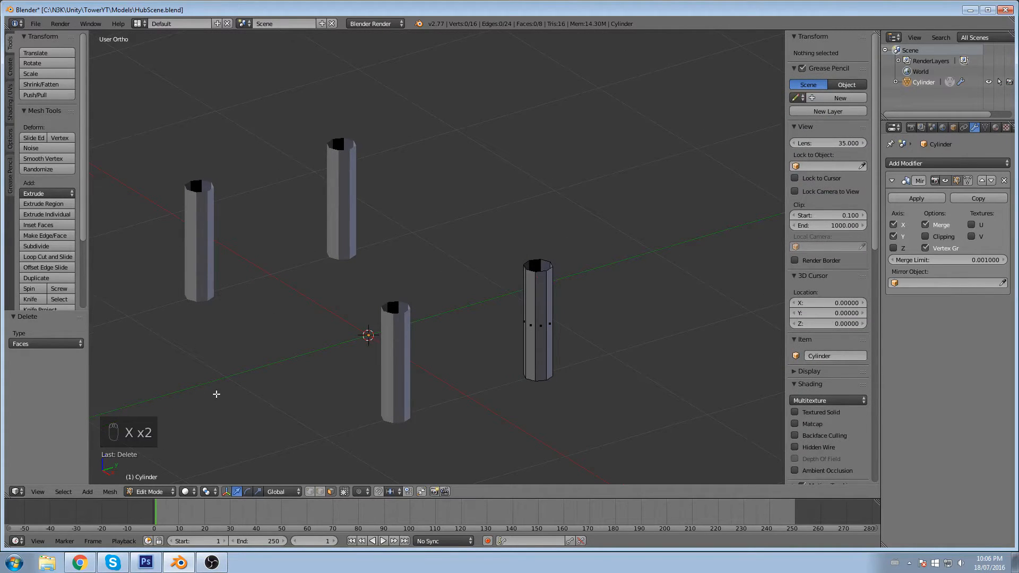
middle_click_drag(420, 296, 370, 329)
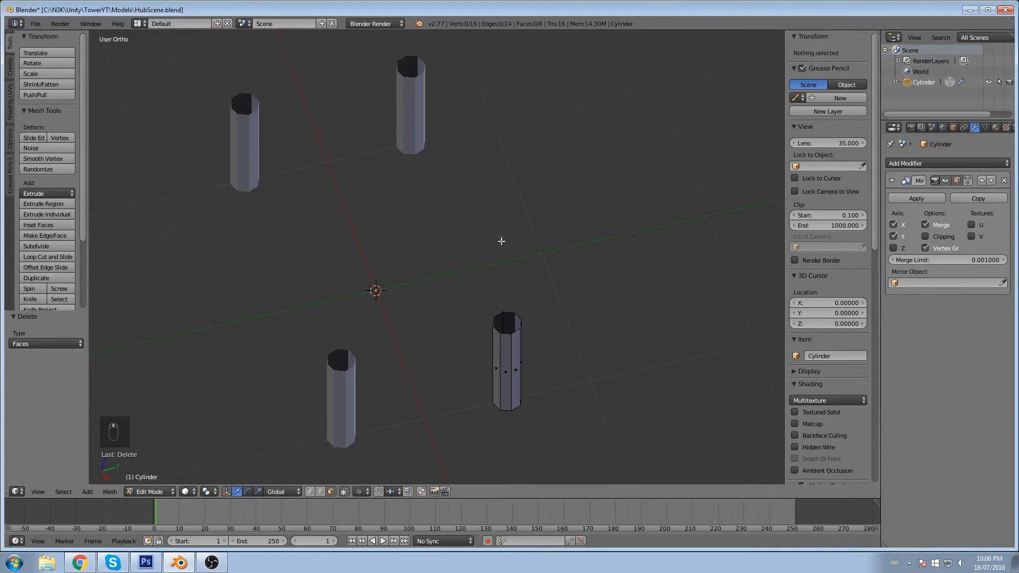
Step: Add a cube to the leg mesh and scale it down to slightly wider than a leg
middle_click_drag(501, 240, 500, 263)
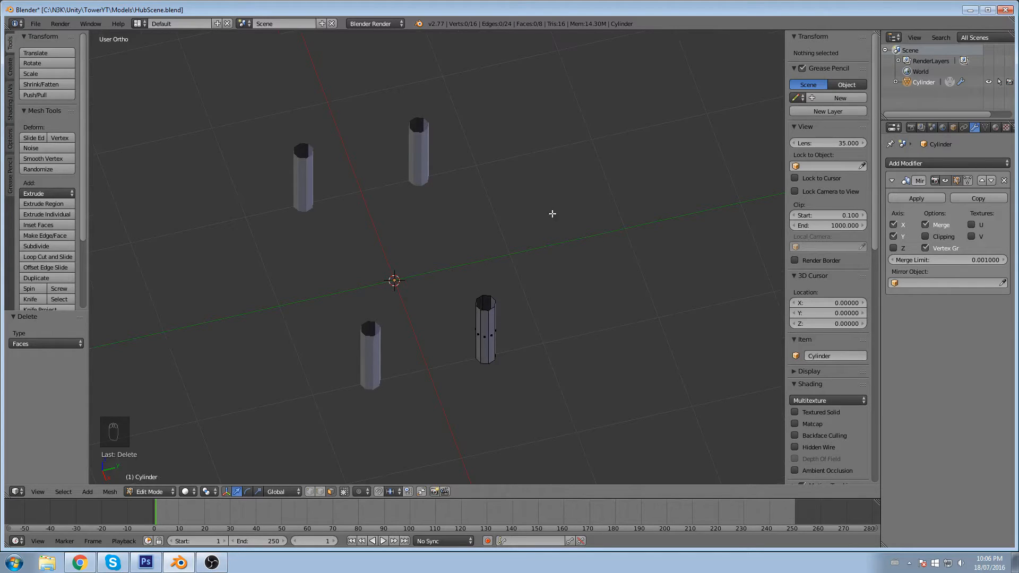
key("shift+a")
key("shift+a")
left_click(528, 253)
middle_click_drag(514, 267, 502, 251)
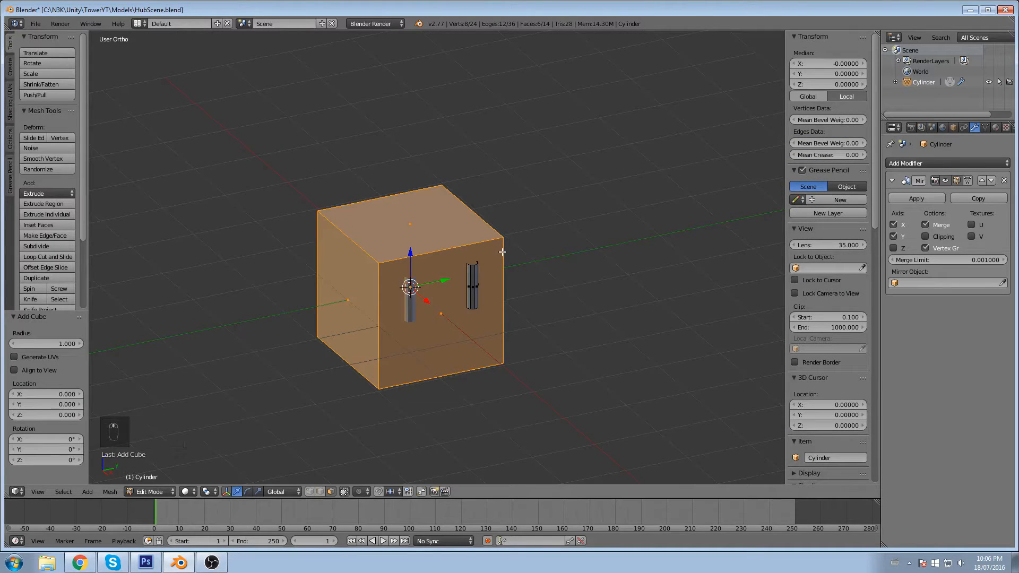
key("s")
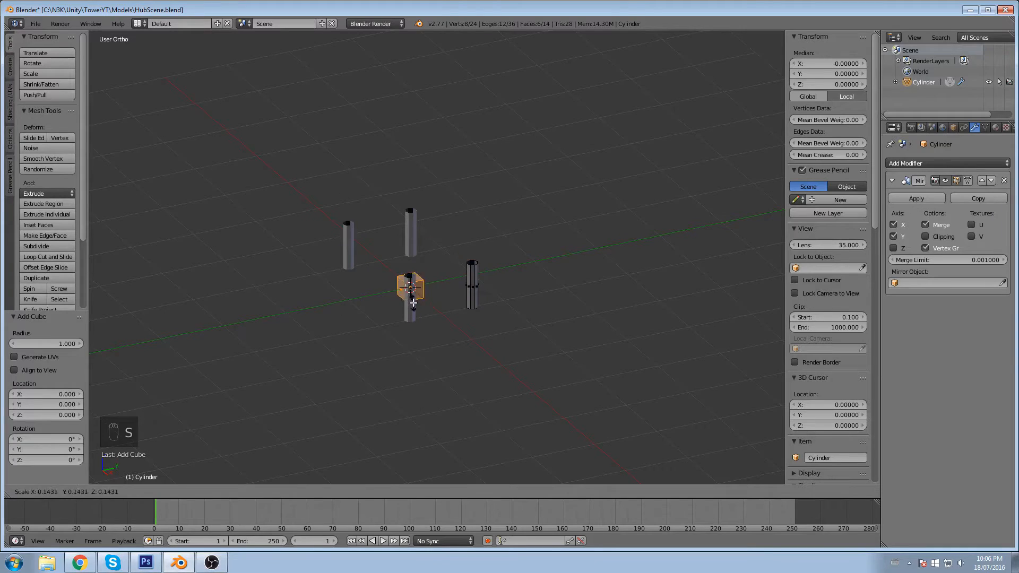
left_click(396, 288)
Step: Move the small cube onto the upper end of the editable leg
key("g")
left_click(473, 318)
scroll(471, 308, "up", 3)
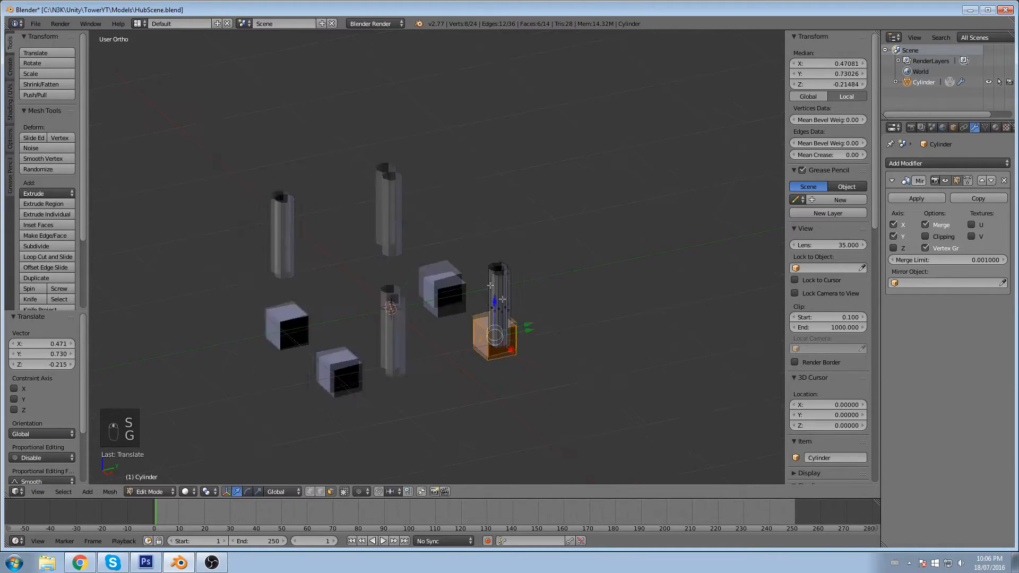
middle_click_drag(468, 269, 516, 303)
key("g")
left_click(555, 340)
left_click_drag(523, 300, 524, 223)
scroll(530, 233, "up", 2)
key("g")
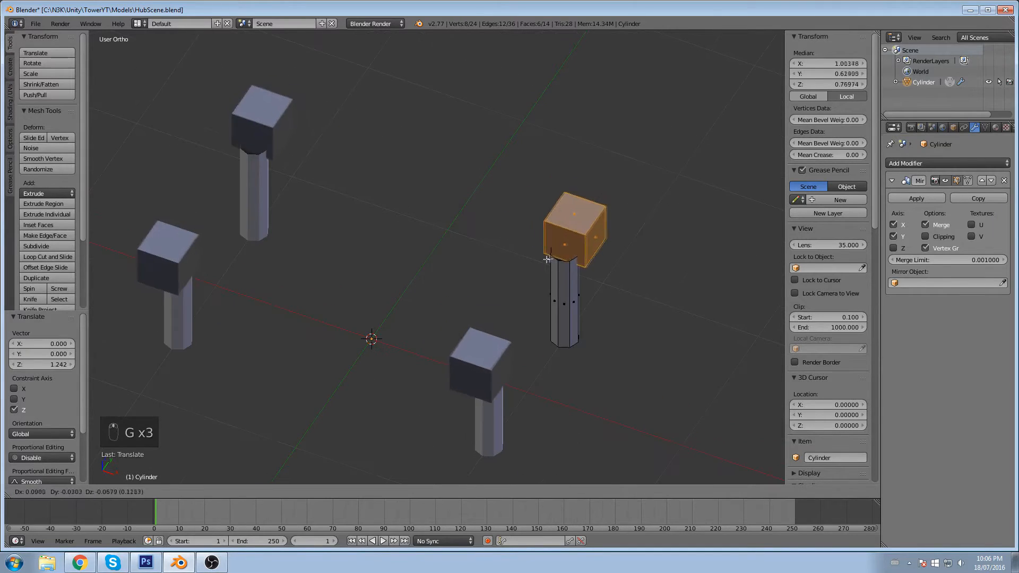
left_click(554, 265)
middle_click_drag(558, 265, 600, 244)
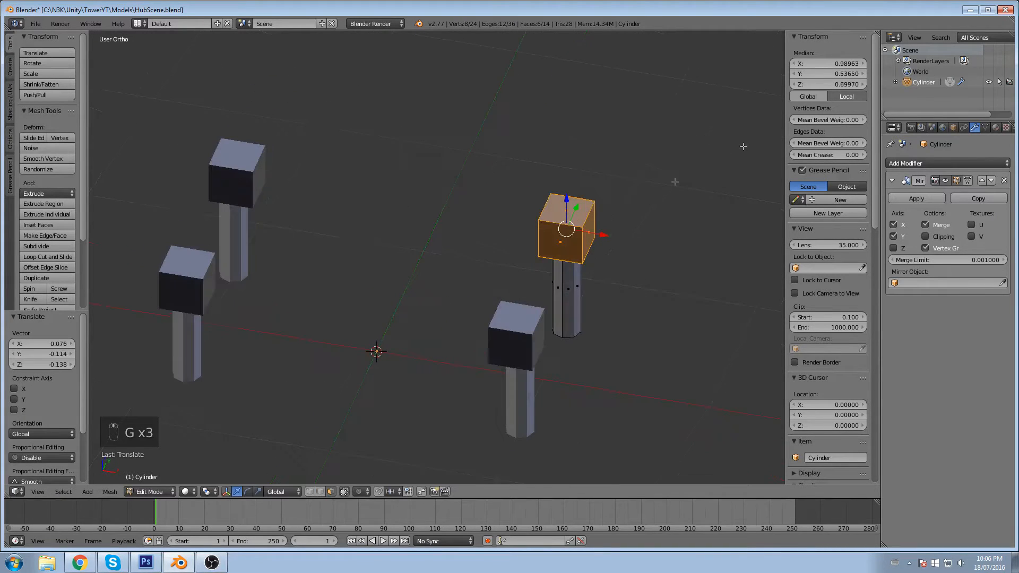
Step: Centre the cube over the leg by setting its X position to 1 and Y position to 0.5
left_click(838, 64)
type("1")
key("Return")
left_click(844, 74)
type("00000")
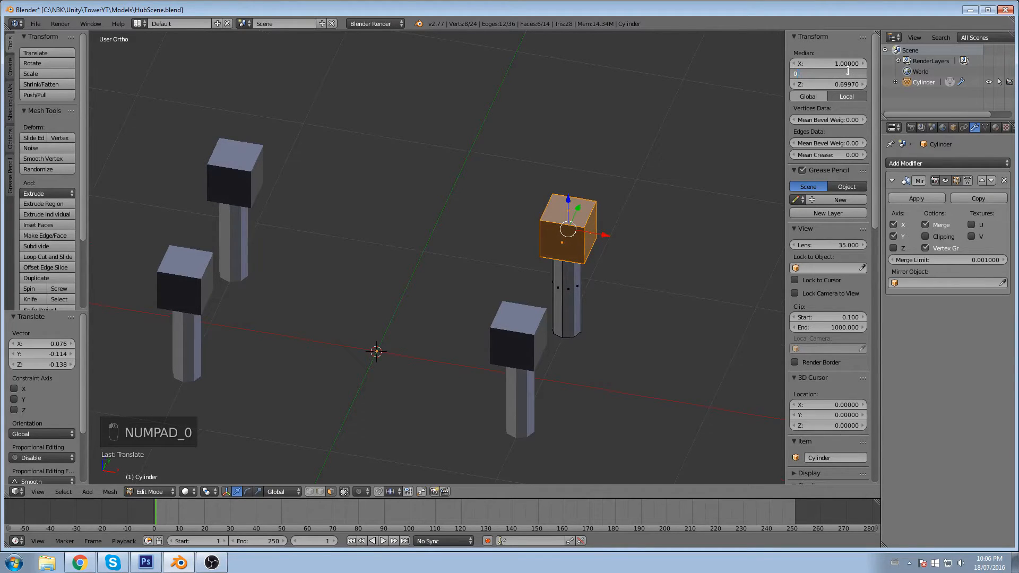
key("Return")
middle_click_drag(587, 141, 613, 223)
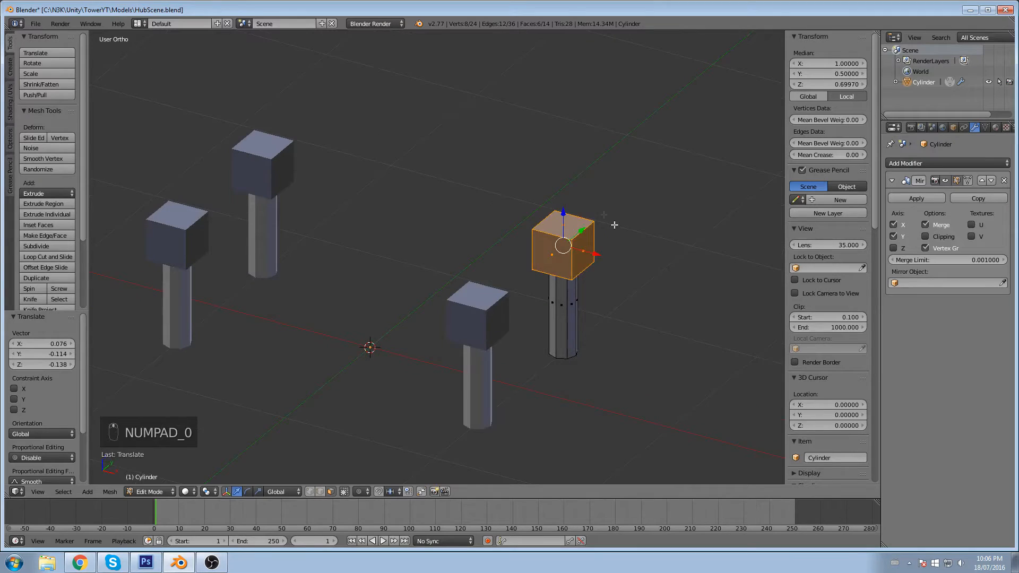
Step: Scale the cube down uniformly to about 0.83 of its size
key("s")
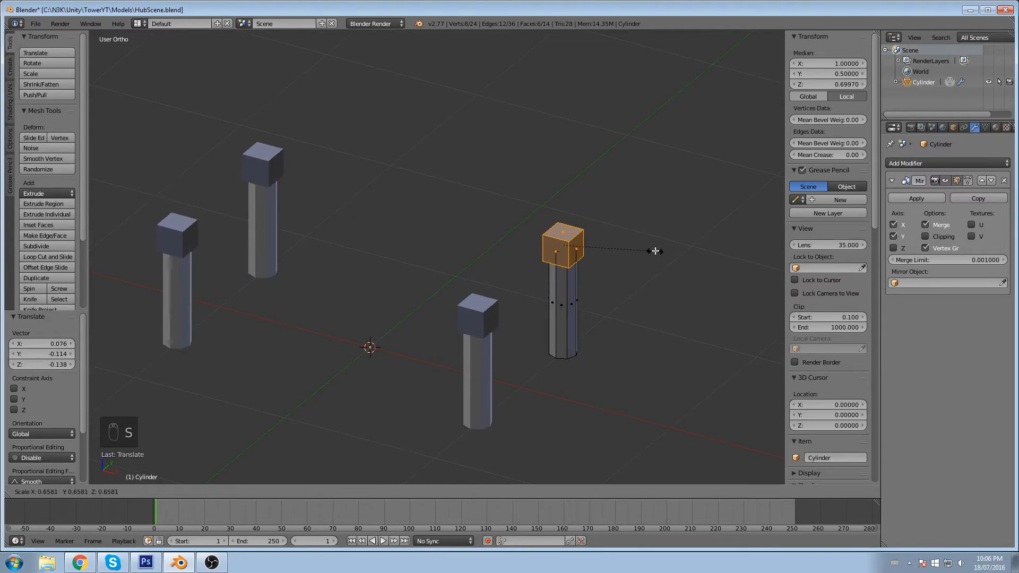
left_click(675, 245)
middle_click_drag(675, 245, 610, 242)
middle_click_drag(300, 450, 313, 467)
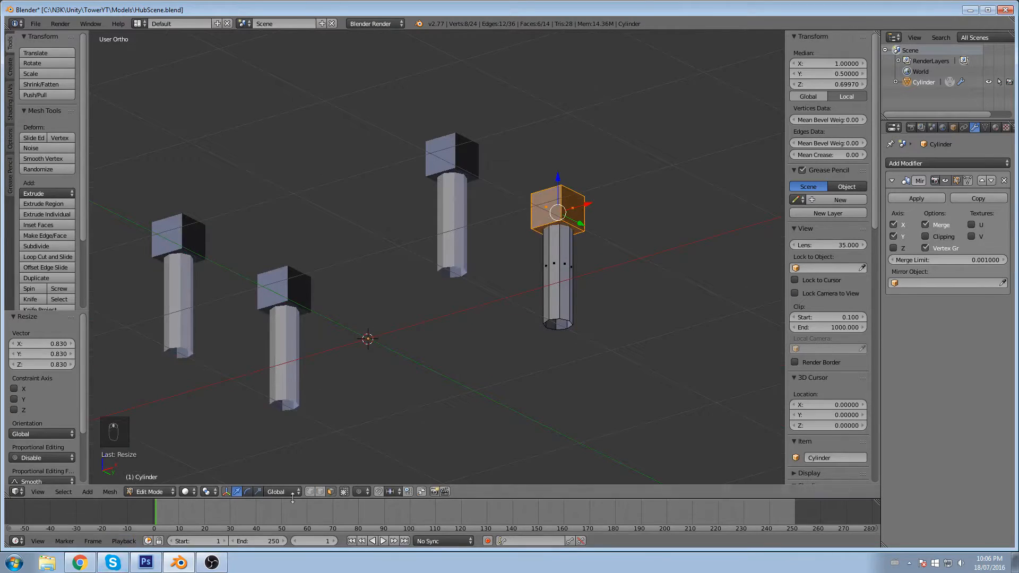
Step: Select the cube's bottom face, raise it along Z and set its Z position to 0.7
right_click(570, 228)
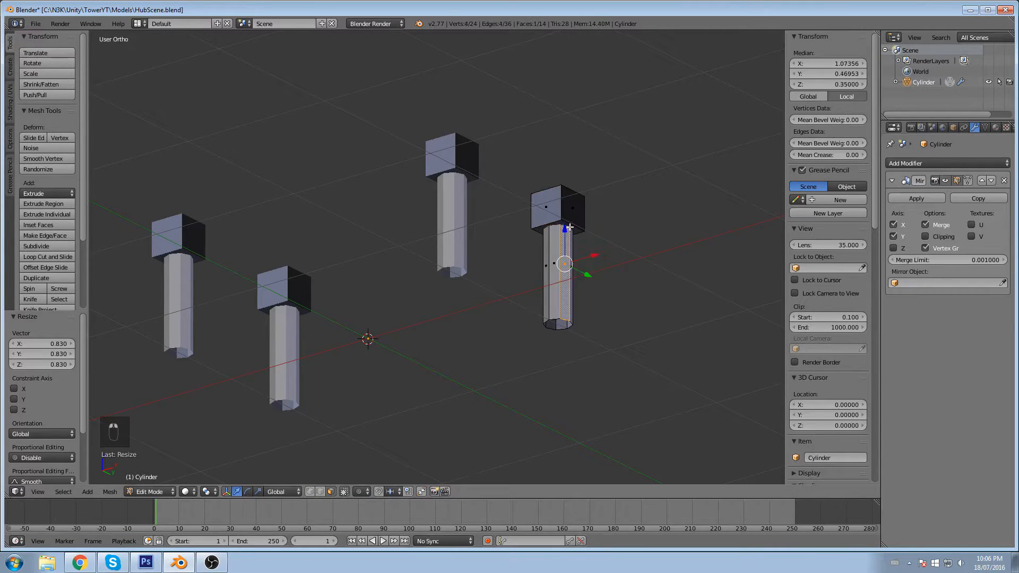
left_click_drag(559, 205, 553, 191)
middle_click_drag(552, 191, 551, 230)
left_click(812, 84)
type("0.6")
key("Return")
left_click(845, 85)
type(".7")
key("Return")
middle_click_drag(636, 202, 617, 223)
middle_click_drag(512, 277, 584, 240)
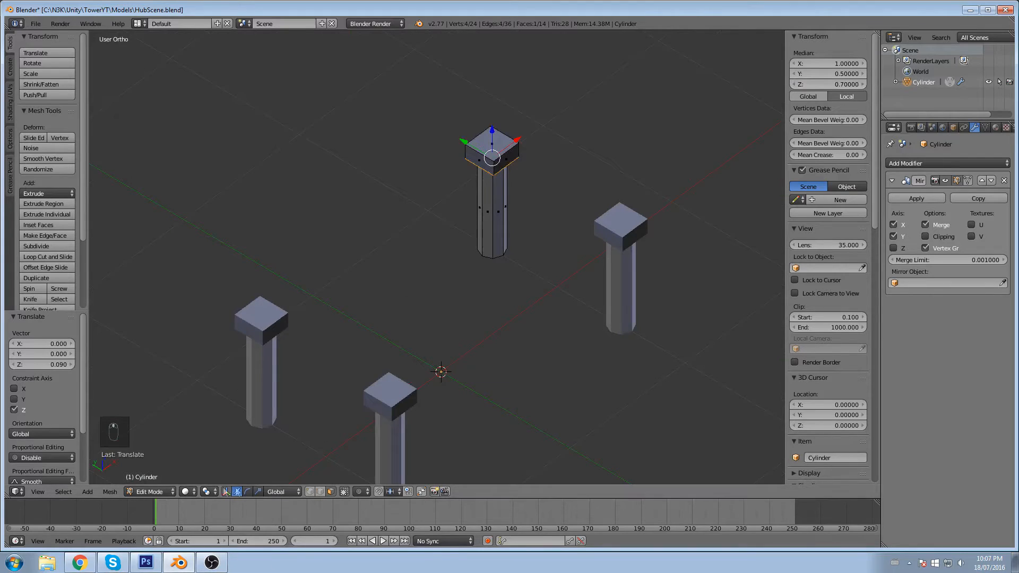
Step: Select the cube's side face that points inward along X and set its X position to 0
right_click(499, 161)
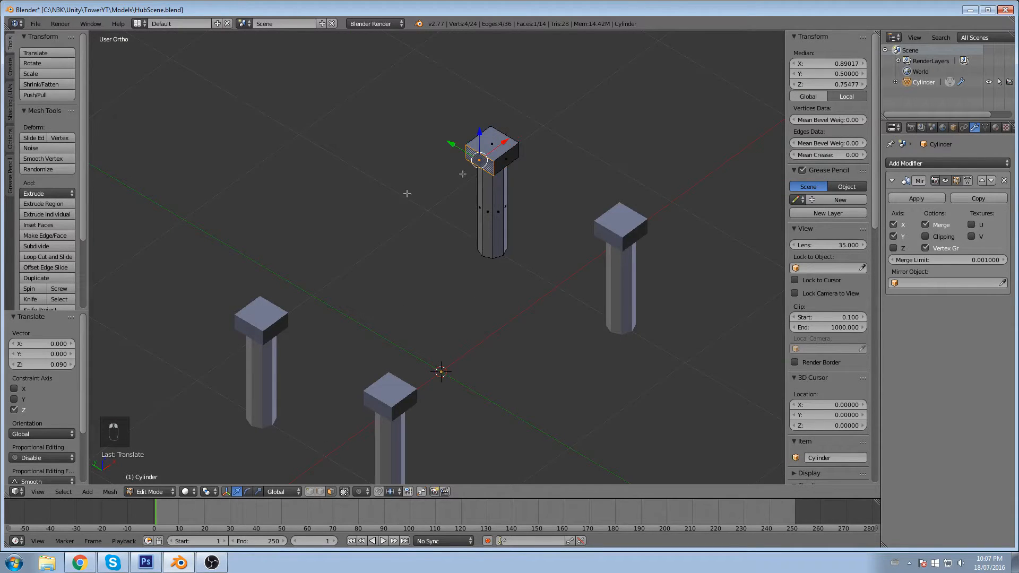
middle_click_drag(511, 175, 471, 170)
left_click_drag(575, 197, 421, 206)
left_click(833, 63)
type("0")
key("Return")
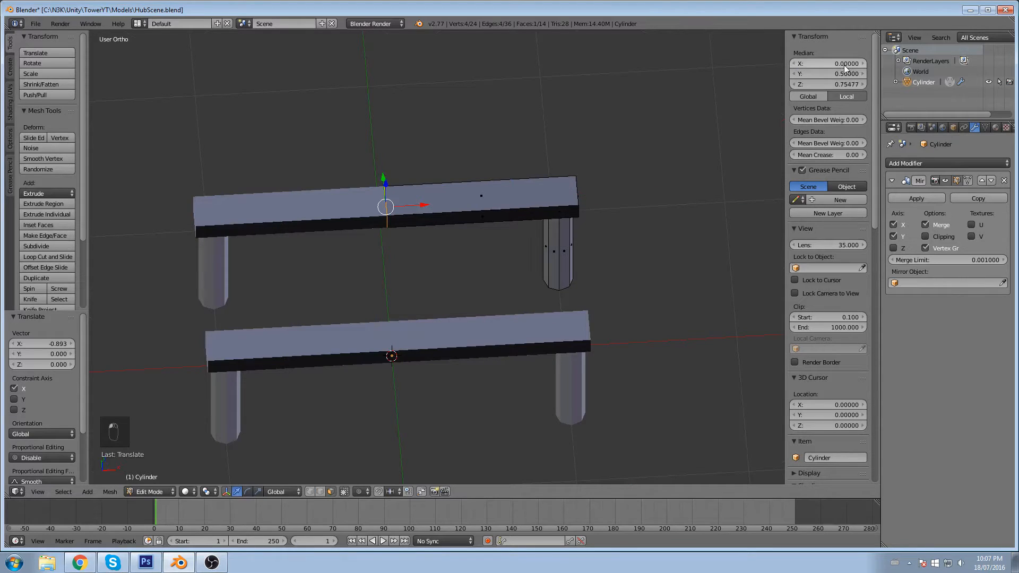
Step: Select the slab's inner long side face and set its Y position to 0 to close the tabletop
right_click(442, 219)
left_click(845, 73)
type("0")
key("Return")
middle_click_drag(610, 265, 527, 273)
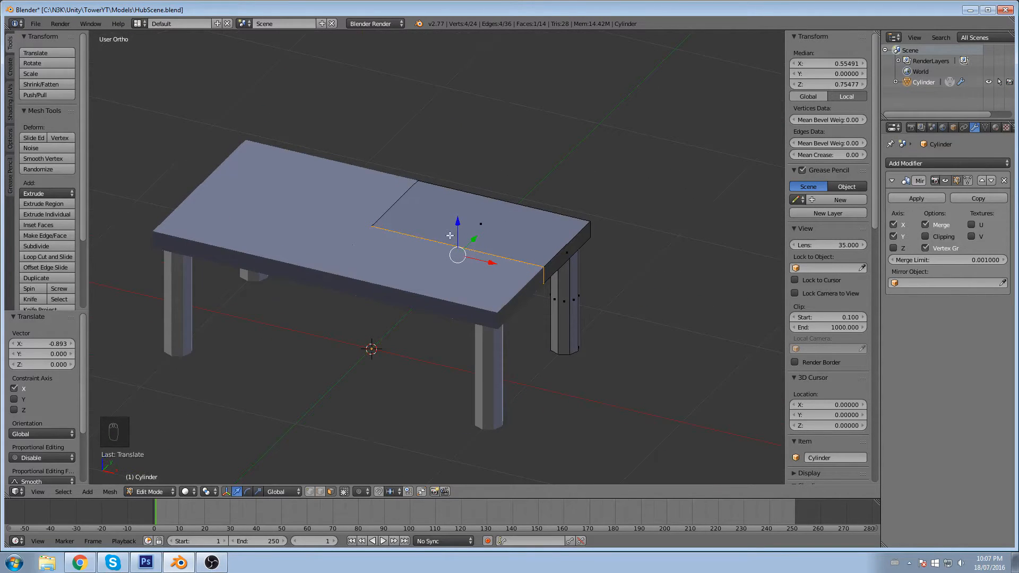
Step: Switch the viewport to wireframe display to expose the tabletop's interior faces
key("z")
key("z")
key("z")
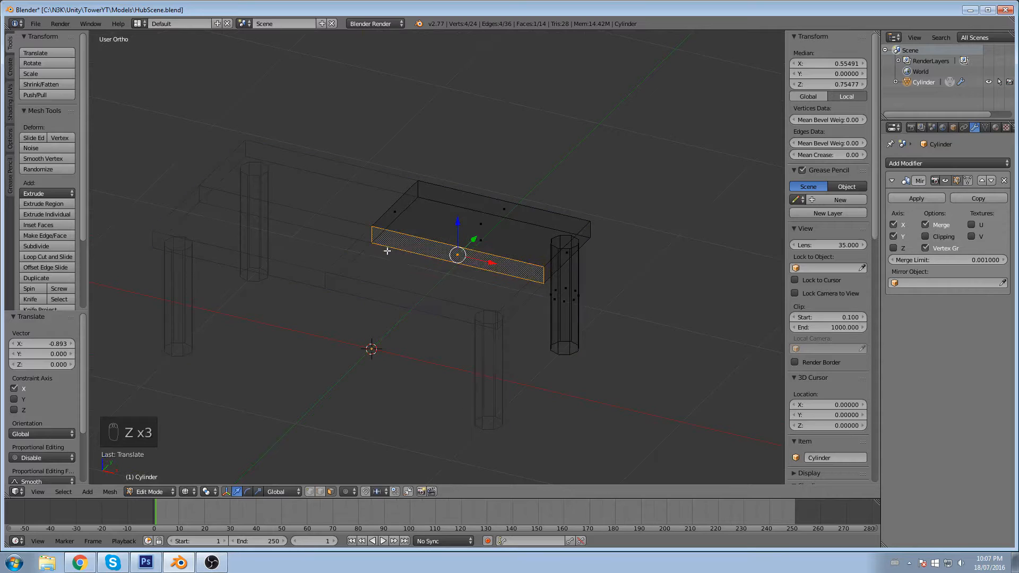
scroll(399, 239, "up", 2)
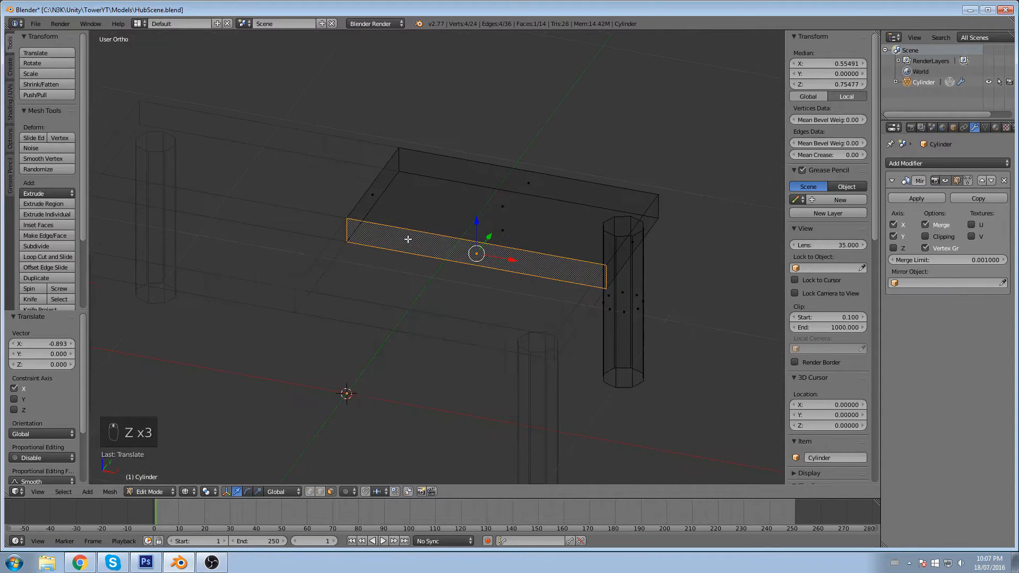
Step: Delete the tabletop slab's two interior faces lying on the Y and X mirror planes and return to solid display
key("x")
left_click(358, 237)
middle_click_drag(358, 236, 405, 255)
right_click(405, 253)
key("x")
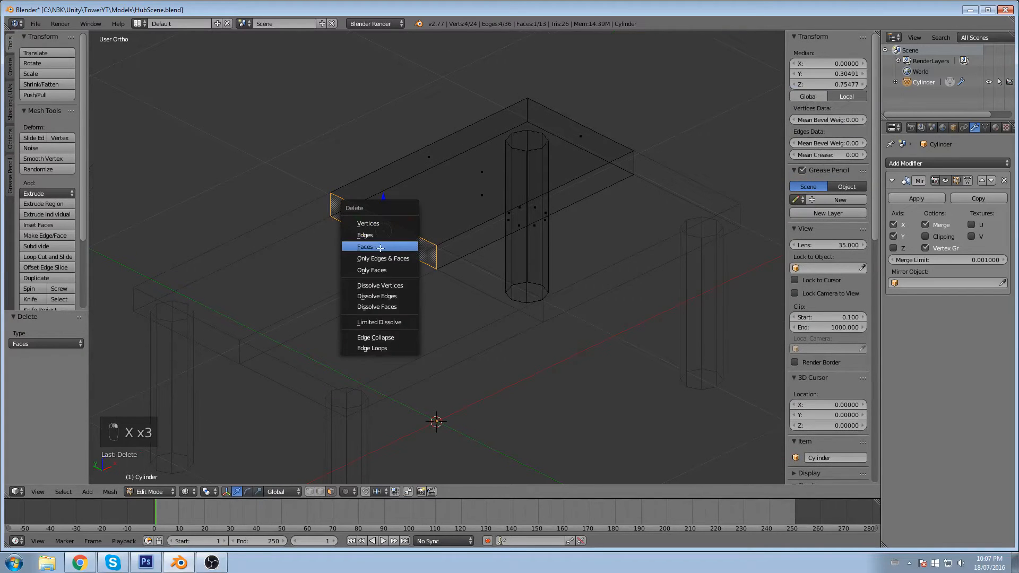
left_click(378, 248)
key("x")
key("z")
middle_click_drag(491, 205, 405, 235)
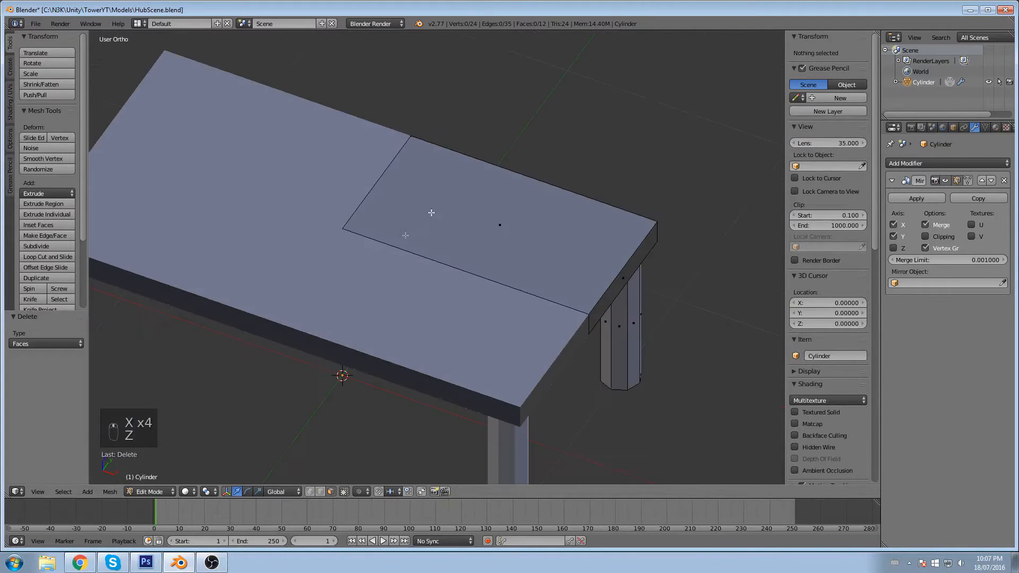
middle_click_drag(481, 301, 434, 272)
key("z")
key("z")
Step: Try to extrude the tabletop's top face in place and scale it inward
middle_click_drag(418, 204, 430, 220)
right_click(430, 220)
middle_click_drag(576, 189, 554, 197)
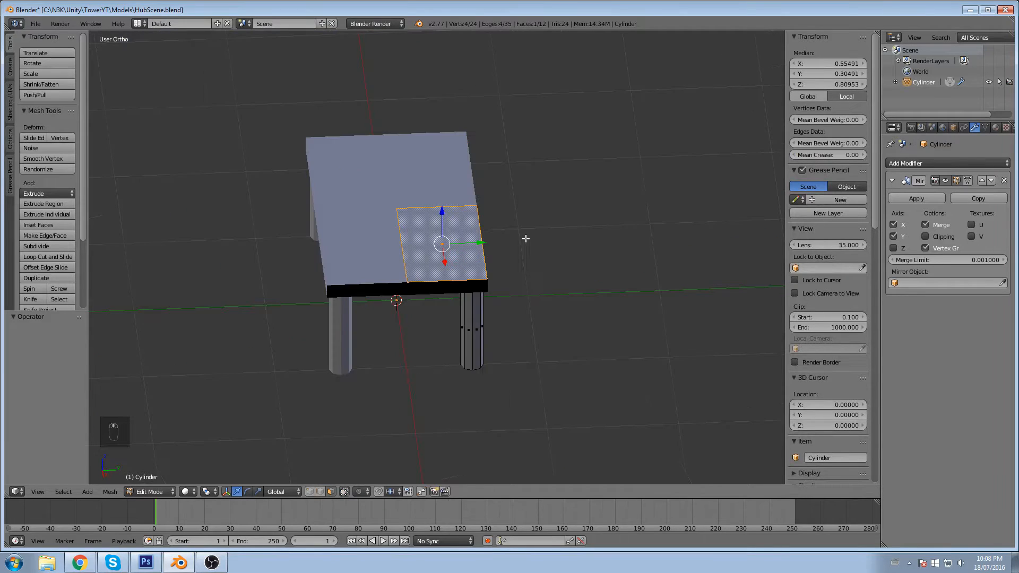
scroll(524, 238, "up", 2)
key("e")
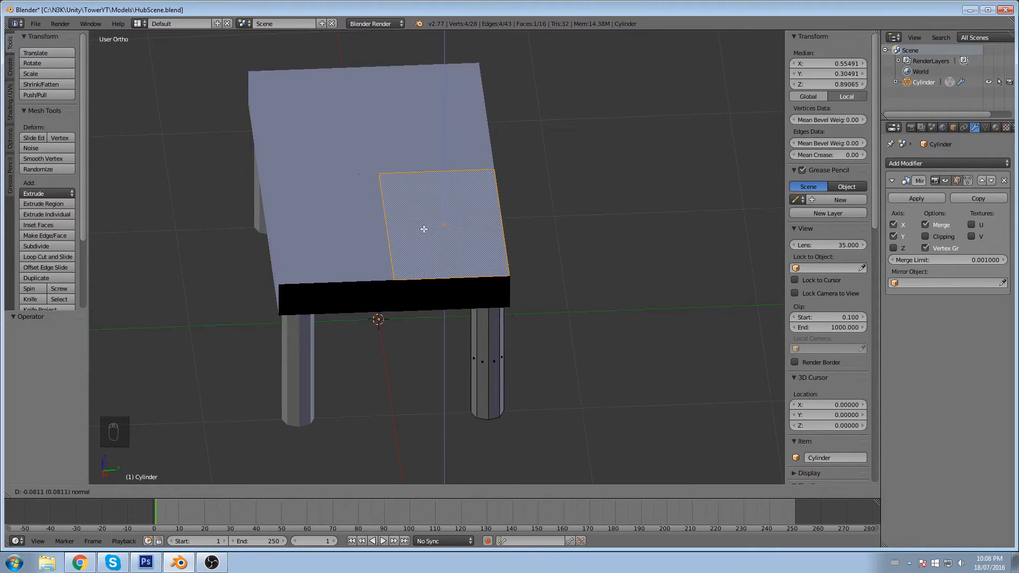
left_click(423, 227)
key("s")
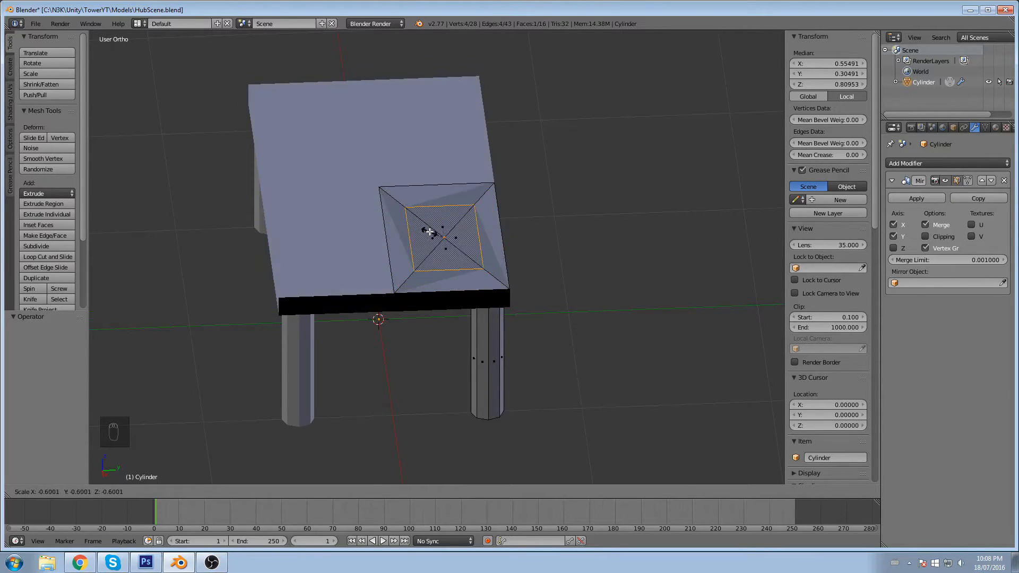
left_click(421, 235)
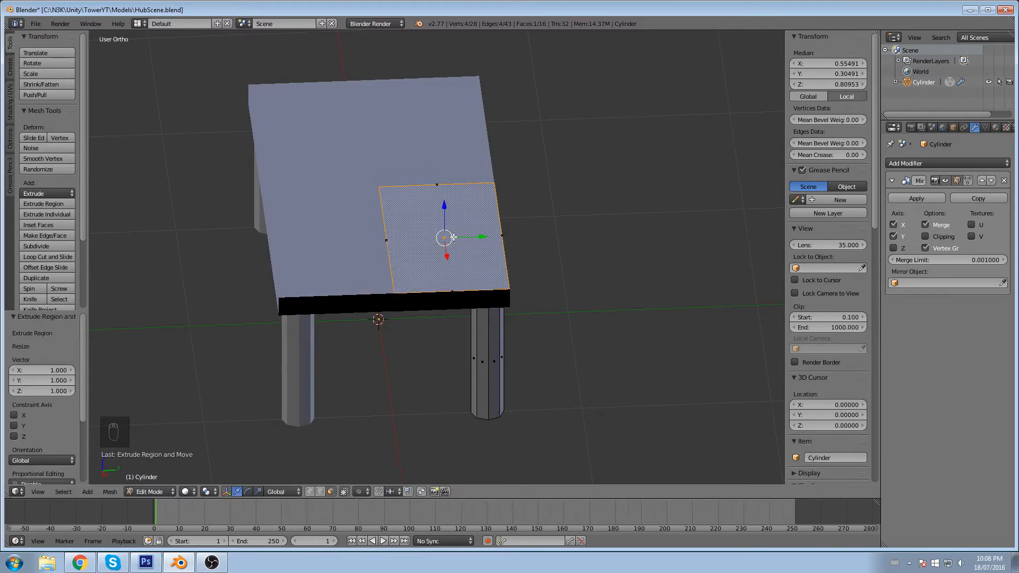
middle_click_drag(441, 237, 467, 237)
key("ctrl+z")
key("ctrl+z")
key("ctrl+z")
Step: Reselect the tabletop's top face, extrude it with no offset and scale the new face to about 0.606
right_click(459, 238)
key("g")
right_click(497, 256)
key("e")
right_click(450, 252)
key("s")
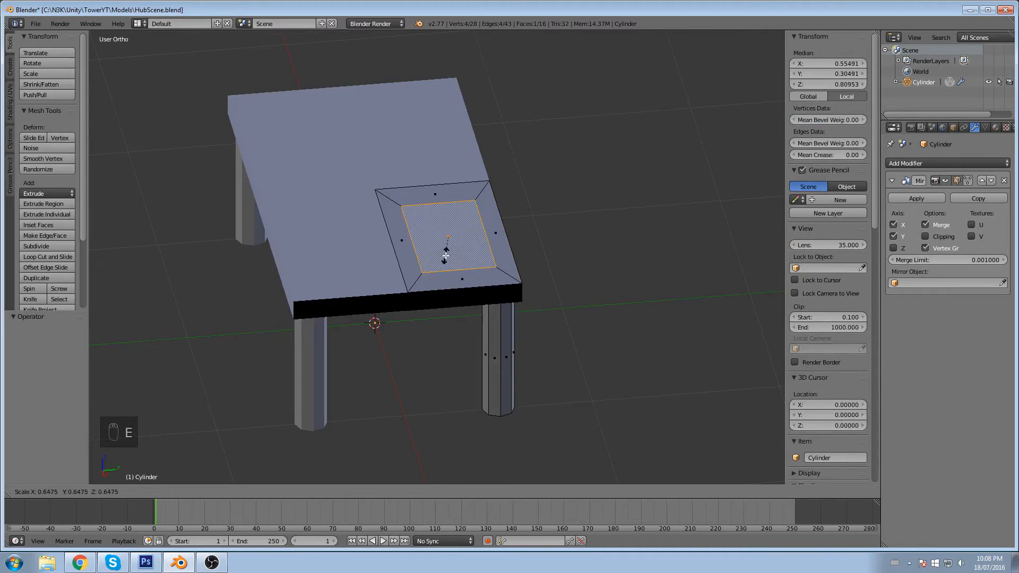
left_click(447, 255)
Step: Extrude the inner face down about 0.059 to form a recess in the tabletop
middle_click_drag(447, 255, 458, 220)
key("e")
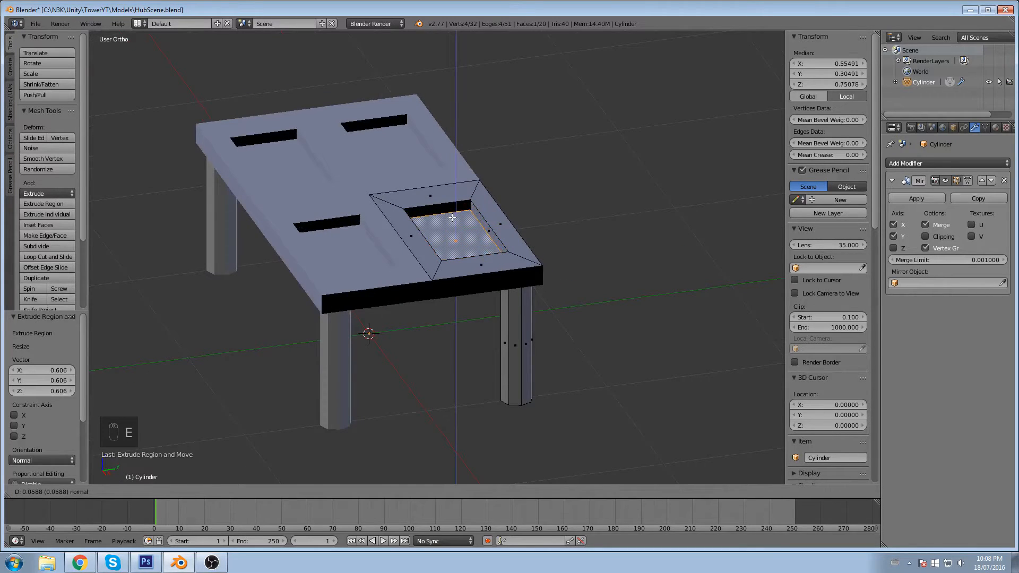
left_click(451, 217)
Step: Delete the four rim and recess wall faces that run along the two mirror planes
middle_click_drag(451, 217, 385, 228)
right_click(393, 239)
right_click(422, 201, "shift")
right_click(423, 213, "shift")
right_click(386, 228, "shift")
key("x")
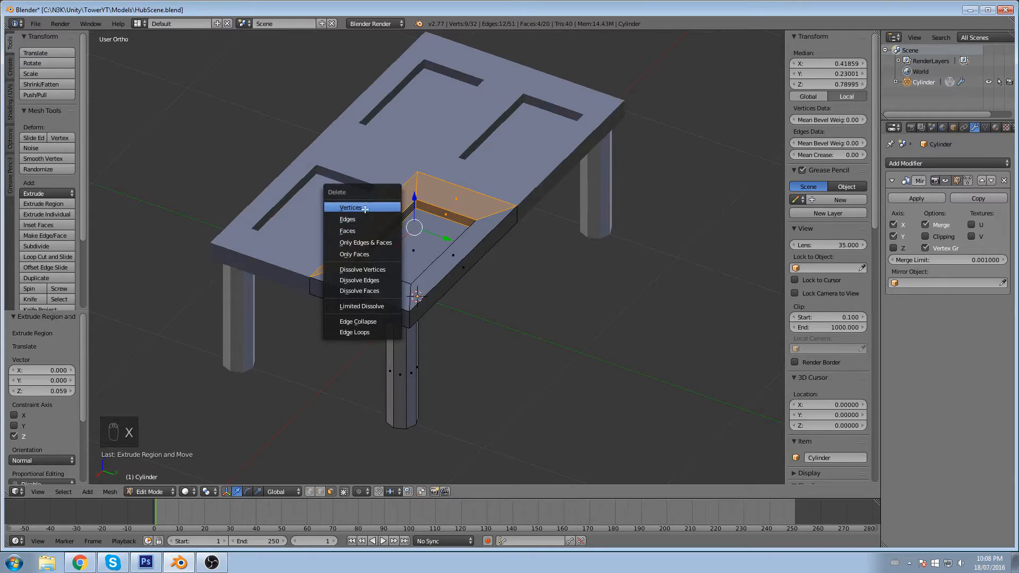
left_click(353, 230)
key("x")
Step: Select the upper and lower vertices at the recess's outer corner near the X mirror plane and set their X position to 0
middle_click_drag(469, 208, 499, 212)
right_click(468, 249)
middle_click_drag(467, 249, 494, 257)
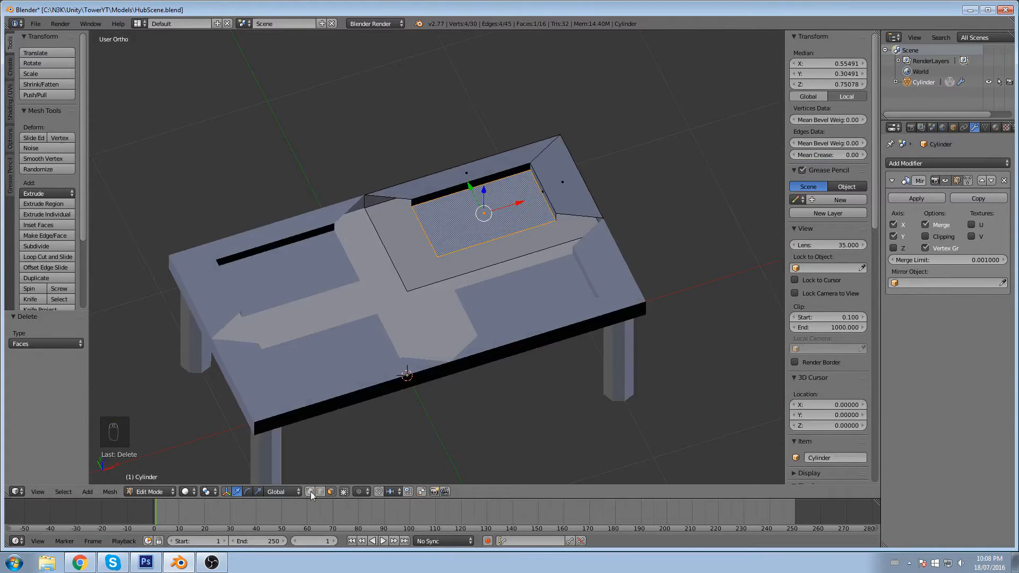
scroll(443, 206, "up", 3)
right_click(387, 183)
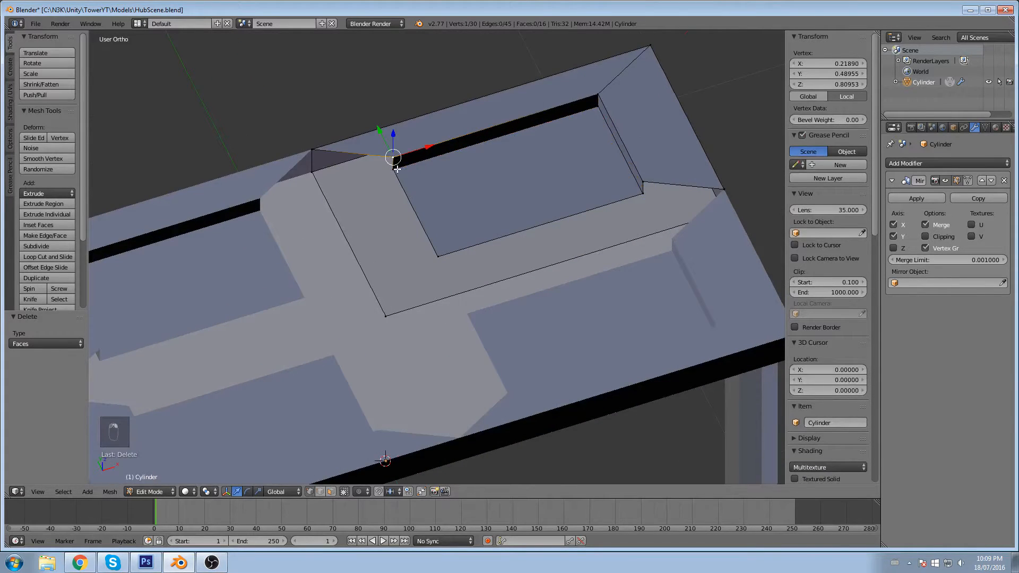
right_click(397, 169, "shift")
middle_click_drag(546, 129, 552, 133)
left_click(849, 61)
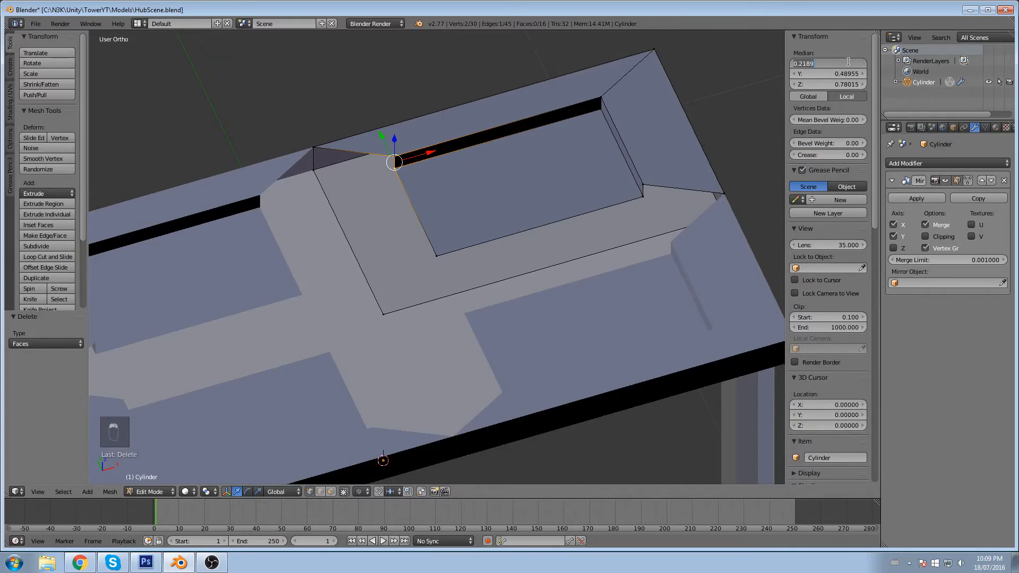
type("0")
key("Return")
Step: Select the recess floor's innermost corner vertex and set its X and Y positions to 0
middle_click_drag(564, 84, 396, 224)
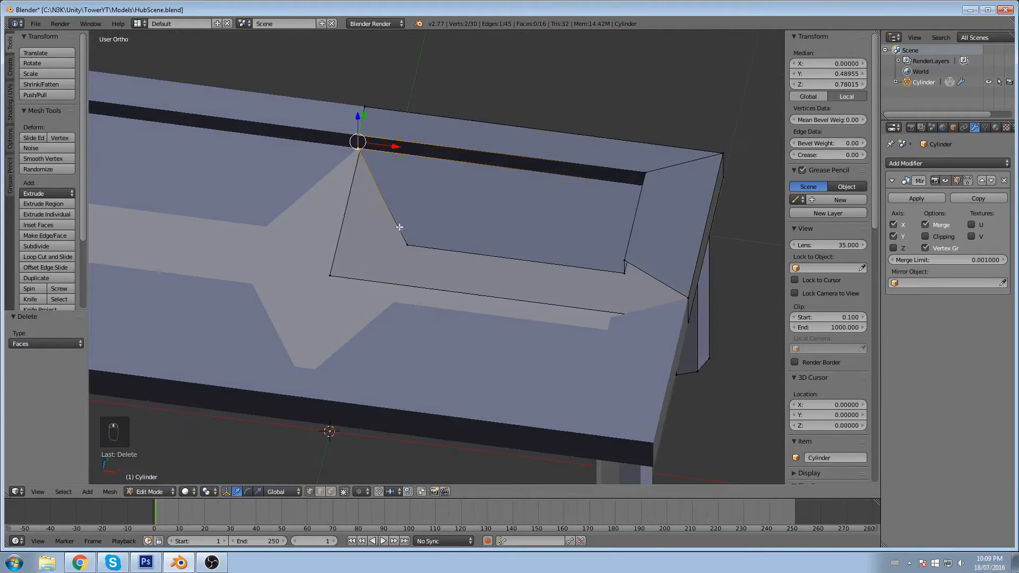
right_click(407, 244)
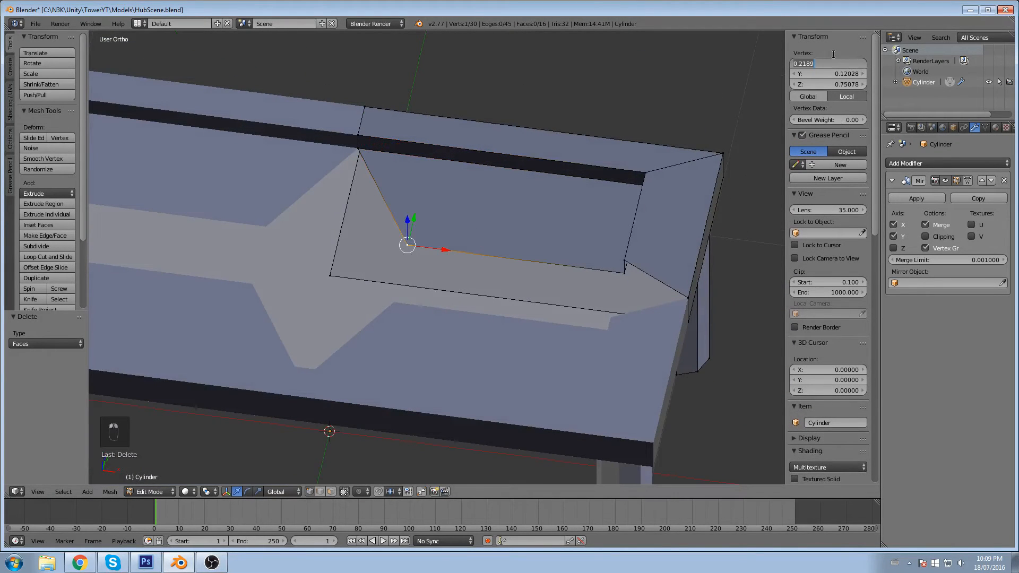
type("0")
key("Return")
left_click(844, 73)
type("0")
key("Return")
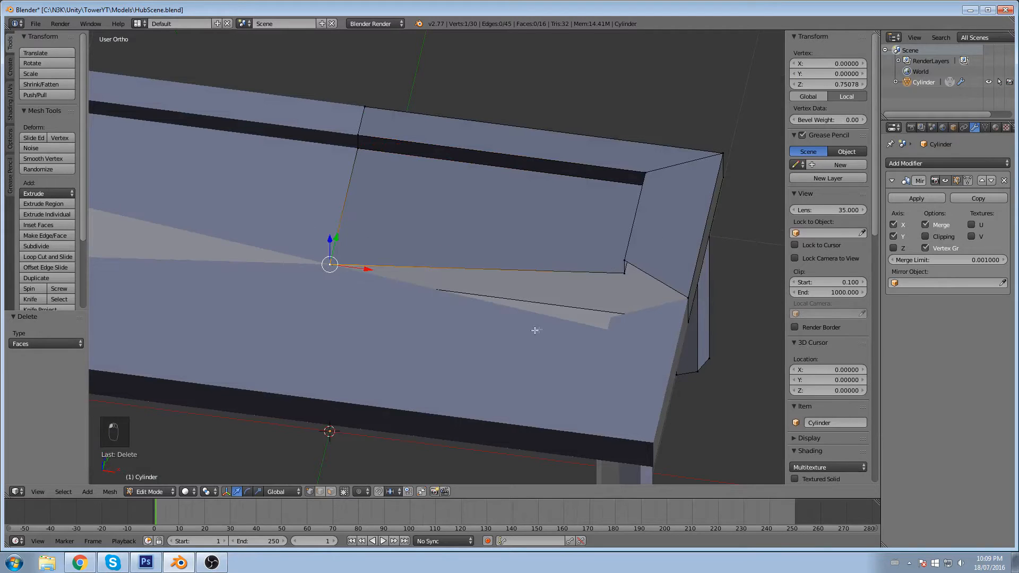
Step: Select the two vertices at the recess's remaining inner corner by the short end and set their Y position to 0
right_click(621, 270, "shift")
left_click(811, 70)
type("0")
key("Return")
Step: Check the recessed tabletop from several angles and save the model over HubScene.blend
middle_click_drag(610, 151, 521, 96)
scroll(520, 96, "down", 4)
middle_click_drag(491, 149, 387, 199)
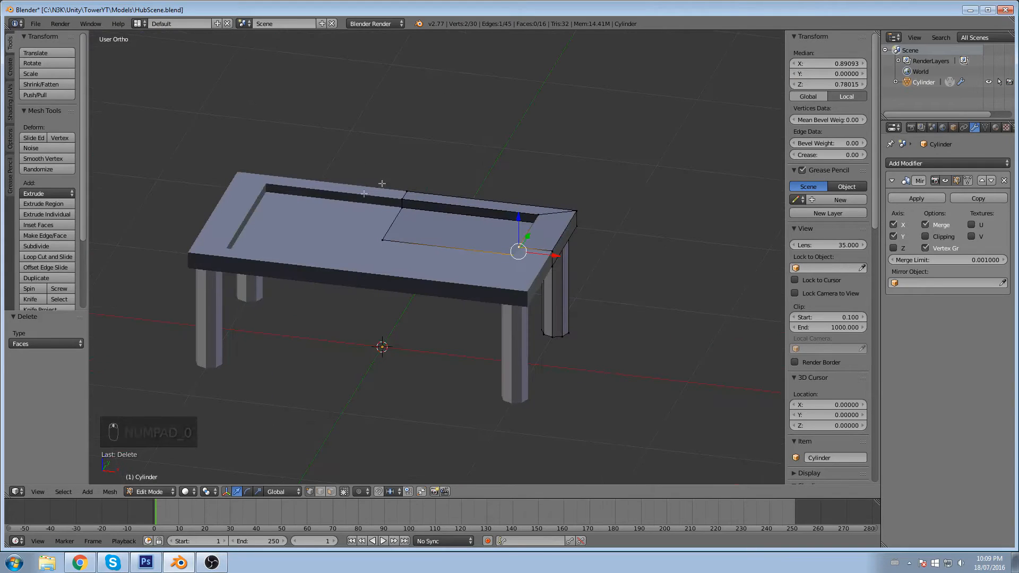
middle_click_drag(329, 216, 297, 223)
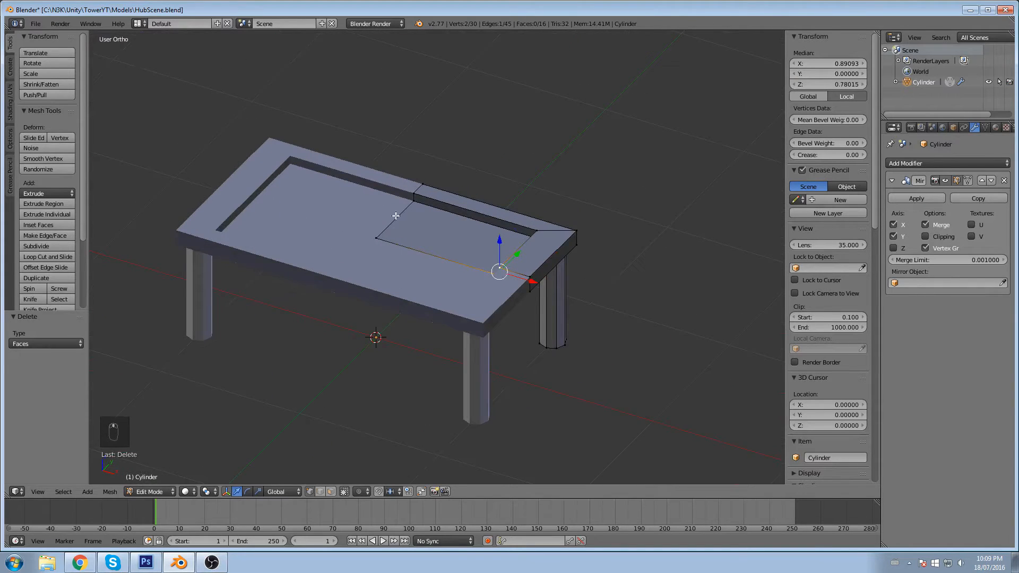
mouse_move(422, 259)
middle_mouse_down()
mouse_move(330, 244)
mouse_move(371, 237)
mouse_move(428, 257)
middle_mouse_up()
middle_click_drag(444, 210, 579, 207)
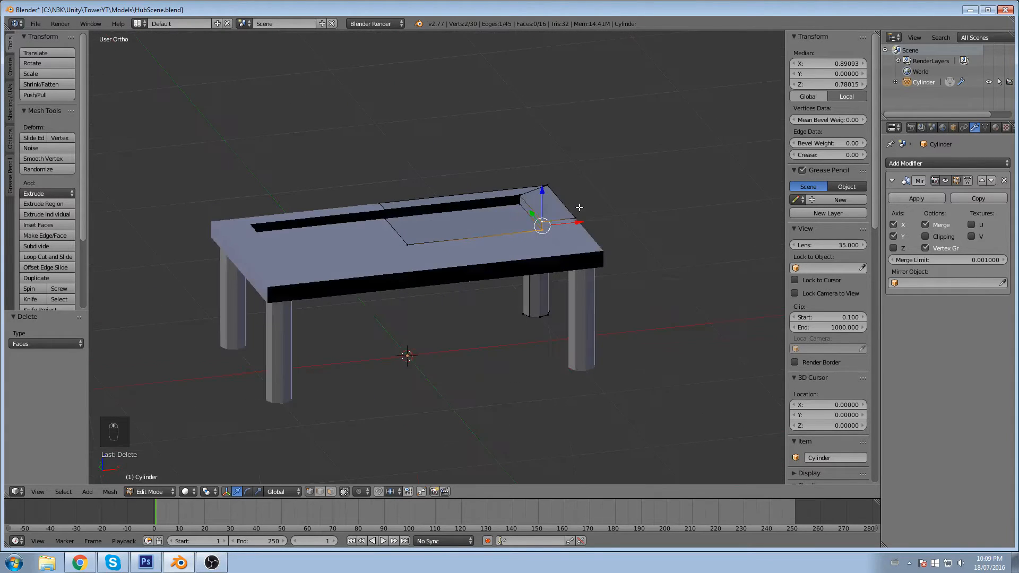
key("ctrl+s")
key("ctrl+s")
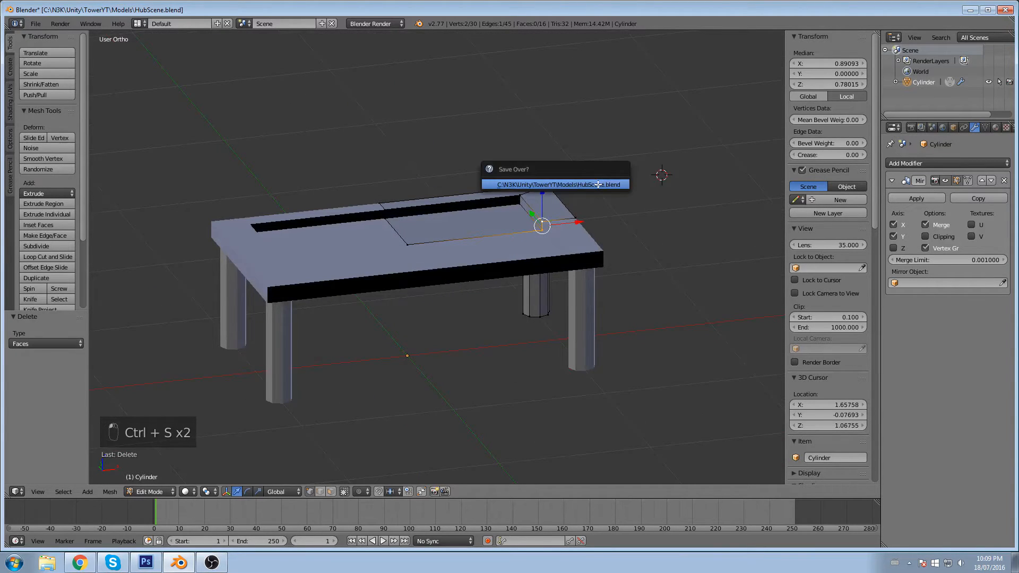
left_click(598, 185)
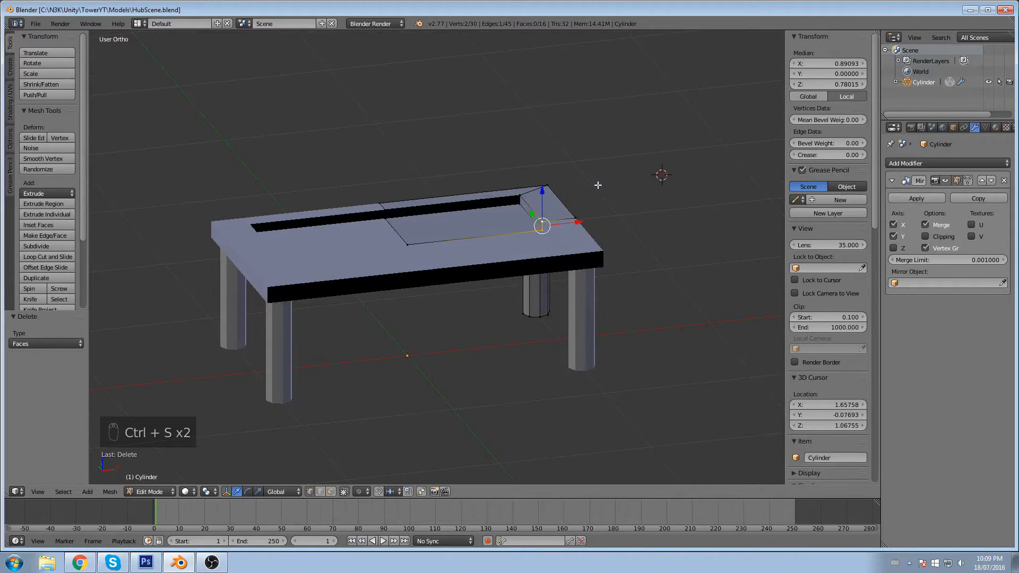
Step: Switch the finished table from Edit Mode to Object Mode
scroll(549, 165, "down", 6)
middle_click_drag(526, 194, 552, 223)
left_click(553, 223)
left_click(150, 492)
left_click(149, 491)
left_click(150, 491)
left_click(156, 479)
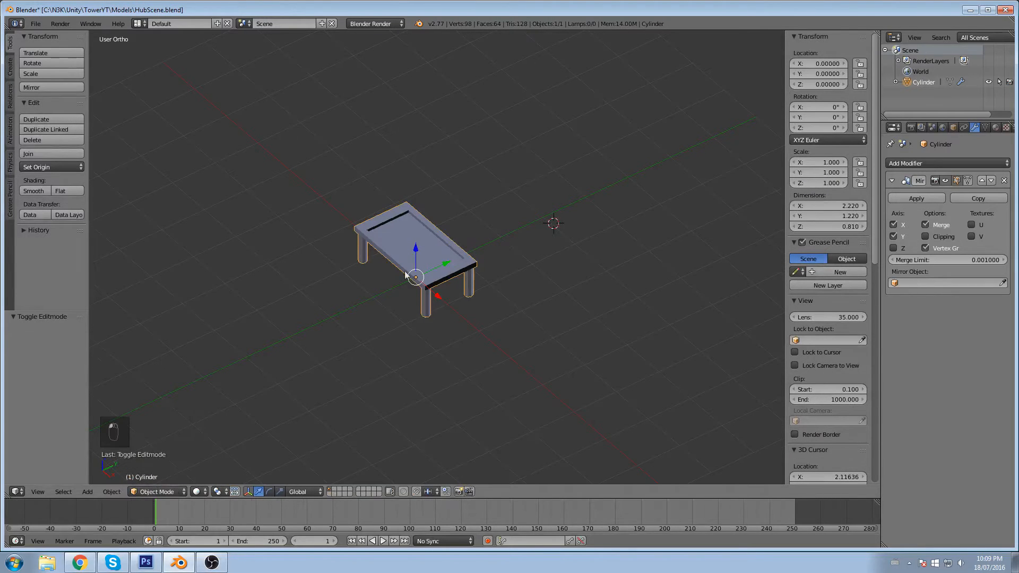
Step: Move the table away from the scene's centre to about X -2.65, Y 6.87, Z 2.97 and save the file
left_click_drag(442, 268, 699, 125)
scroll(688, 130, "down", 4)
key("g")
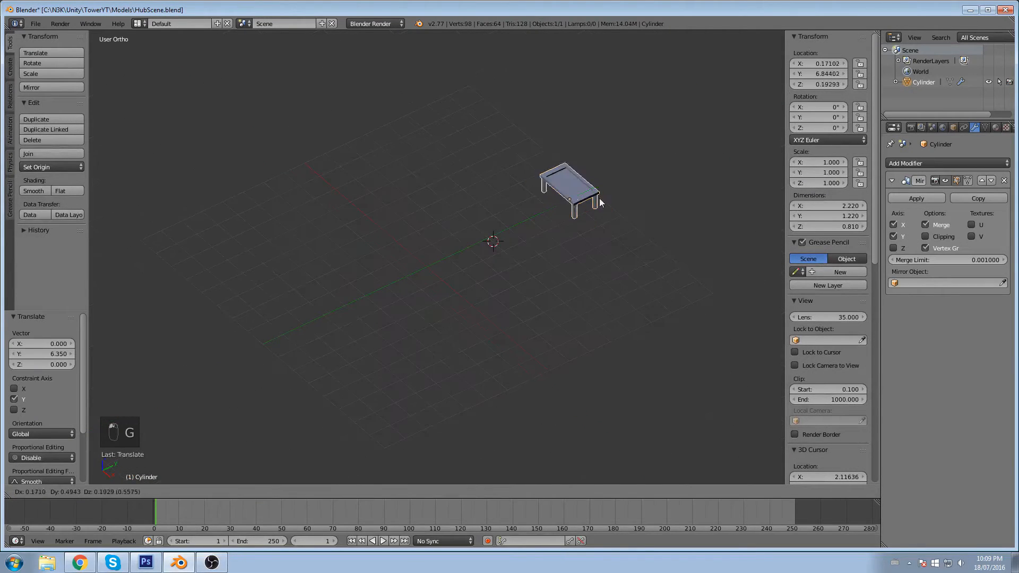
left_click(533, 116)
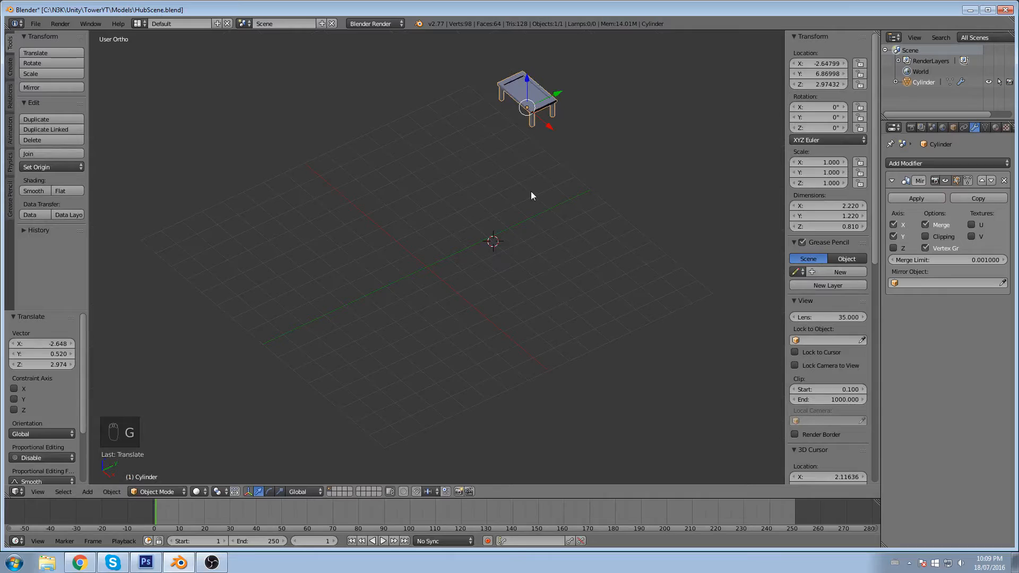
key("ctrl+s")
left_click(488, 191)
Step: Add a cube mesh to the scene and rename it Chest
middle_click_drag(396, 218, 402, 218)
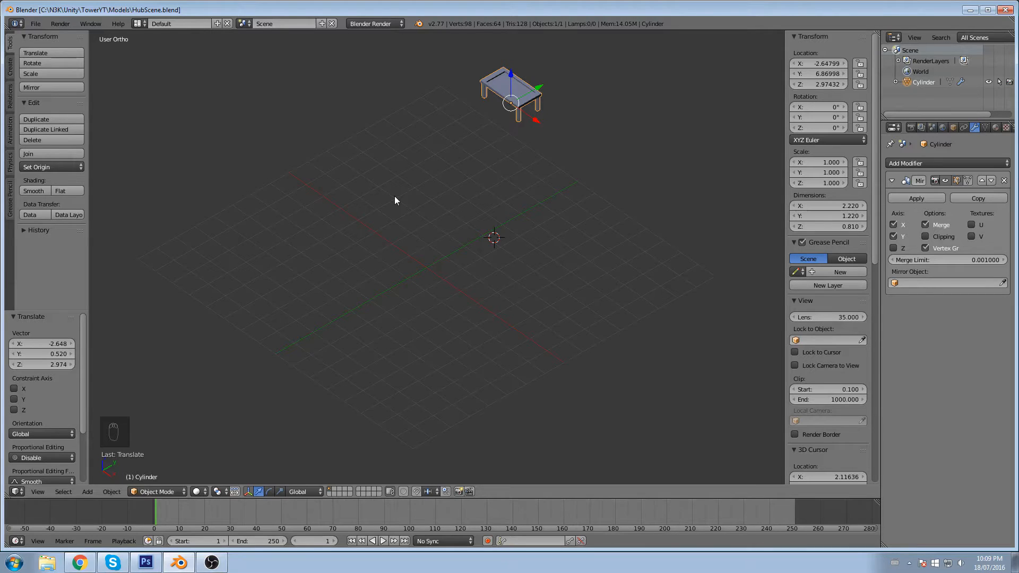
middle_click_drag(396, 200, 478, 208)
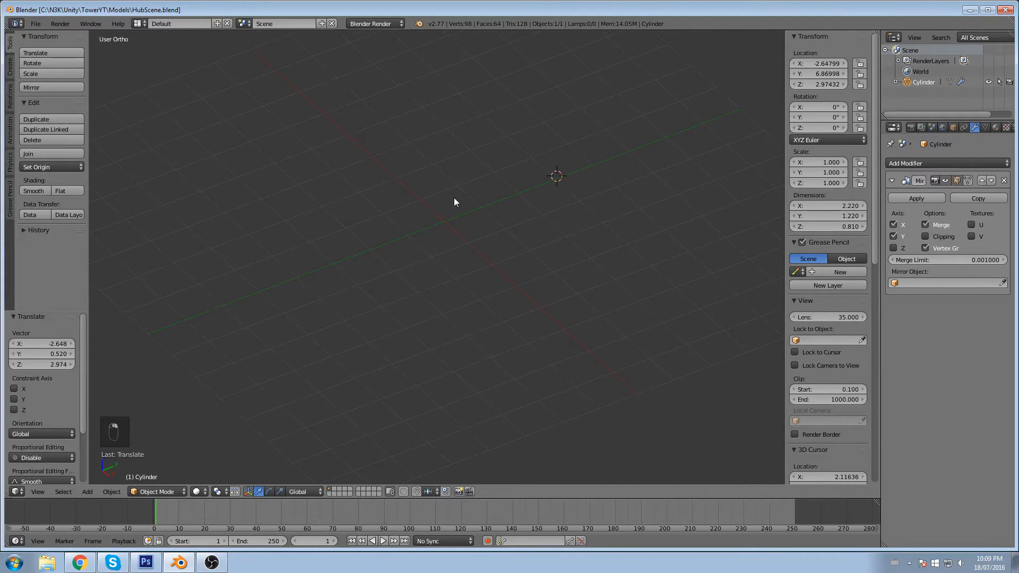
key("shift+a")
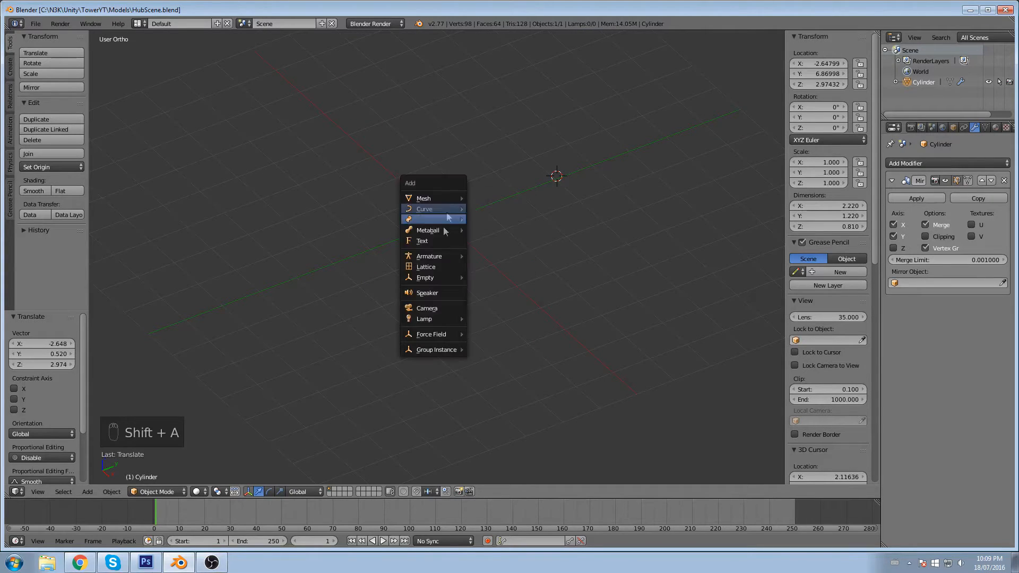
mouse_move(427, 210)
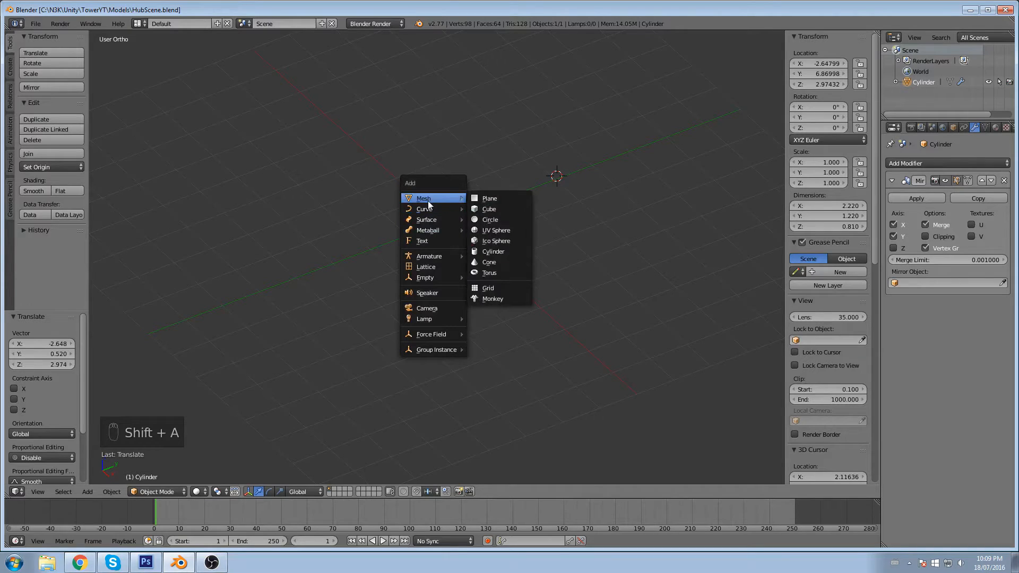
left_click(487, 210)
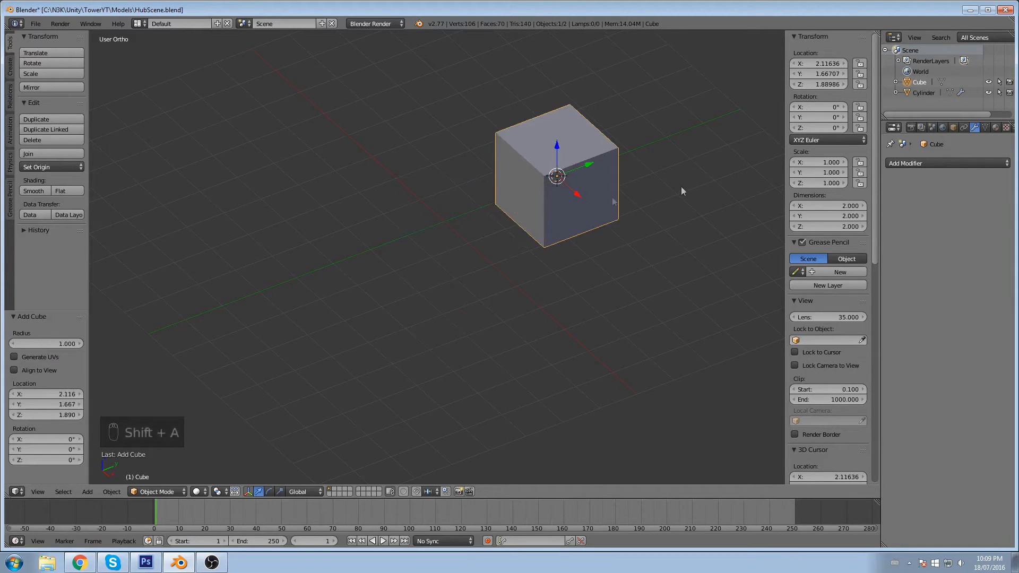
left_click(923, 82)
type("Chest")
key("Return")
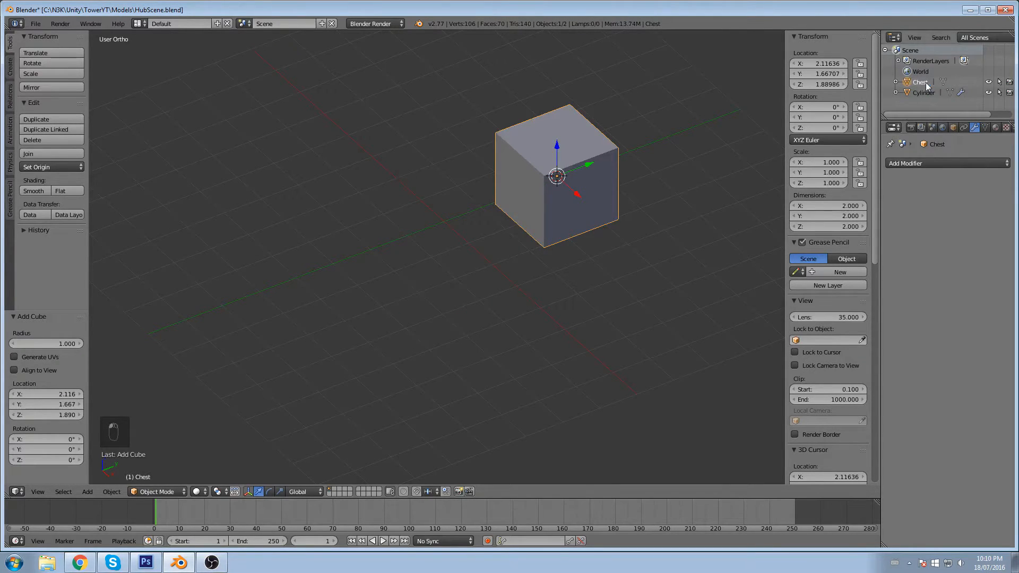
Step: Rename the table's Cylinder object as WarTable
scroll(642, 129, "down", 4)
left_click(924, 93)
double_click(924, 93)
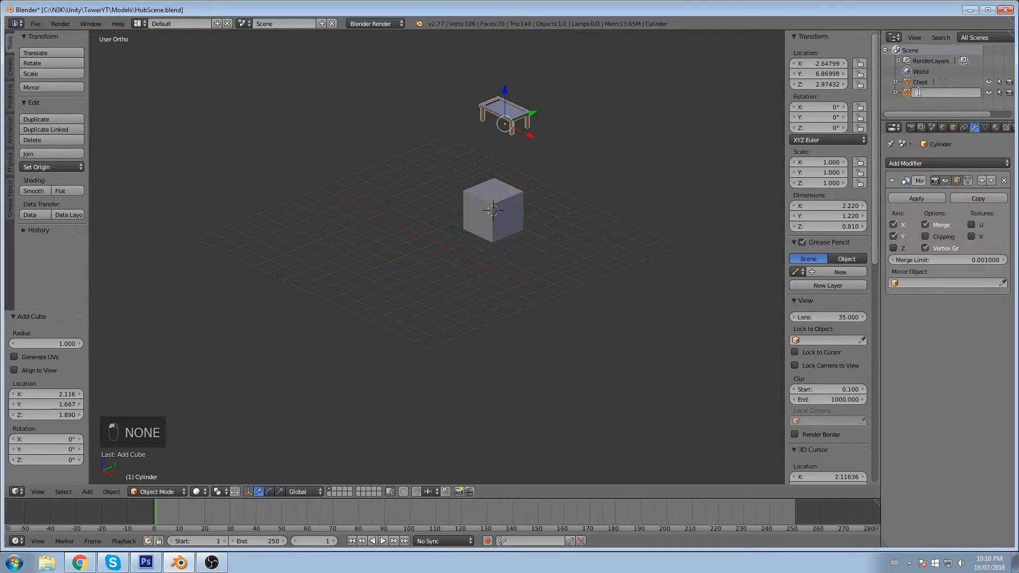
type("BarTAble")
key("BackSpace")
key("BackSpace")
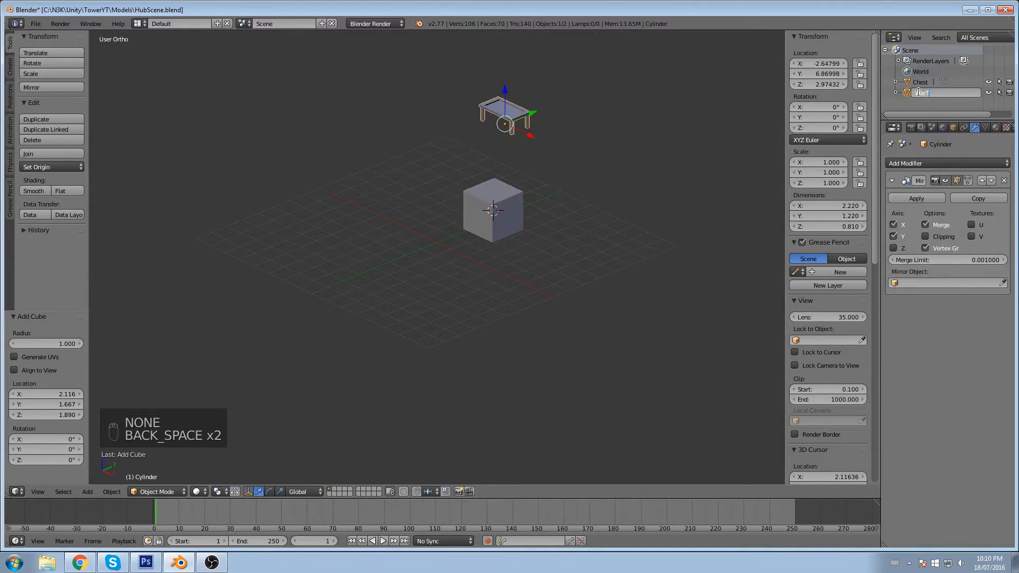
key("Return")
Step: Select the Chest cube and switch it to Edit Mode
left_click(919, 83)
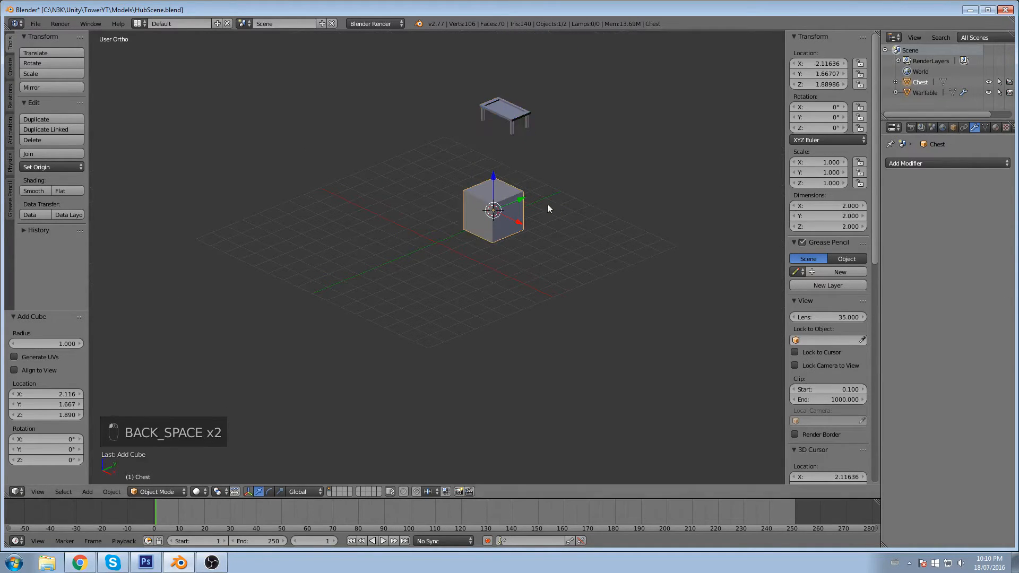
scroll(547, 206, "up", 2)
left_click(167, 492)
left_click(151, 469)
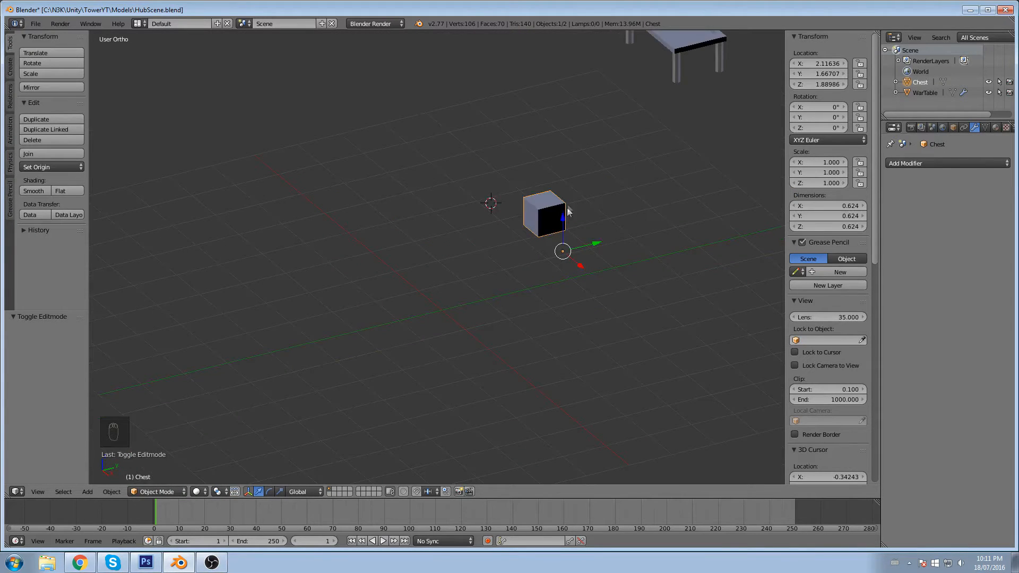
Step: Reset the 3D cursor to the world origin
scroll(573, 207, "up", 1)
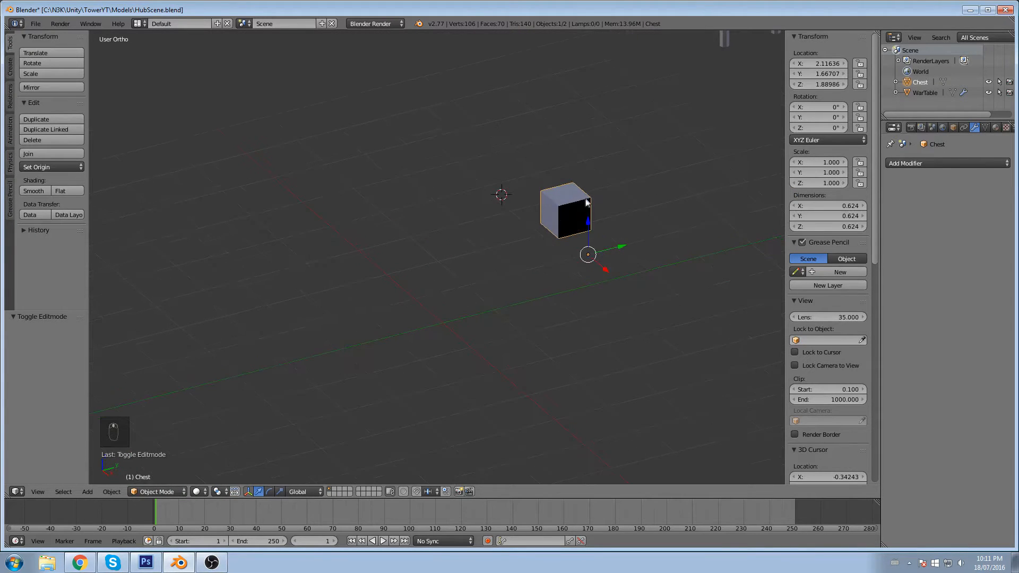
key("shift+c")
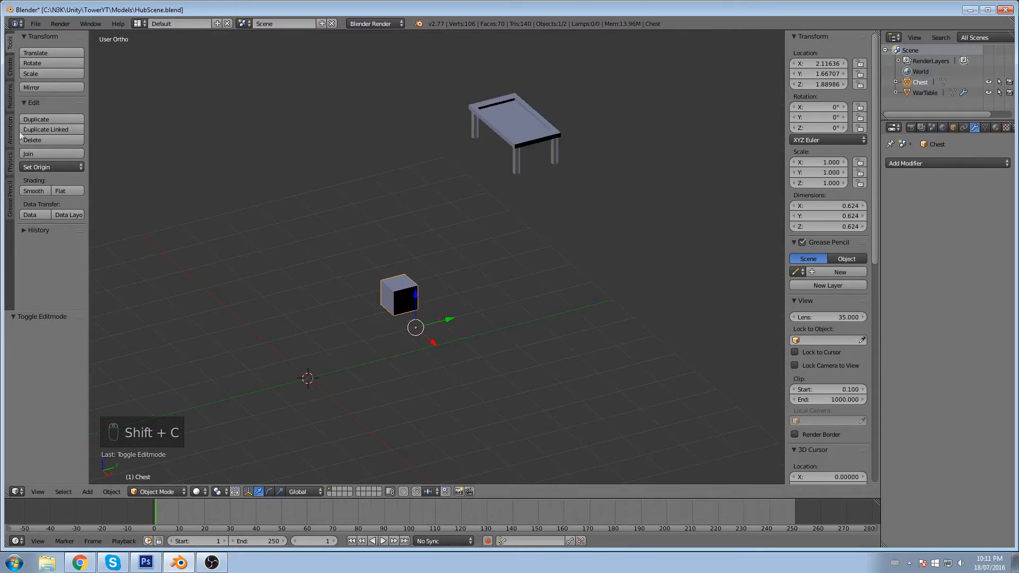
Step: Set the Chest's origin to the 3D cursor and switch the object to Edit Mode
left_click(65, 167)
left_click(67, 206)
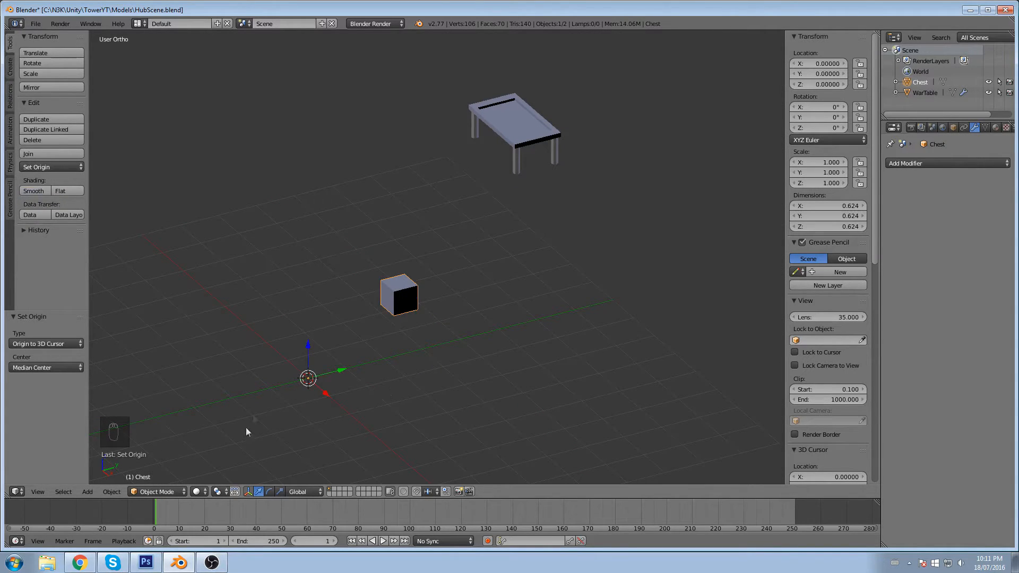
left_click(156, 492)
left_click(159, 469)
Step: Set the cube mesh's median to X 0, Y 0 and Z 0
left_click(828, 64)
type("0")
key("Tab")
type("0")
key("Tab")
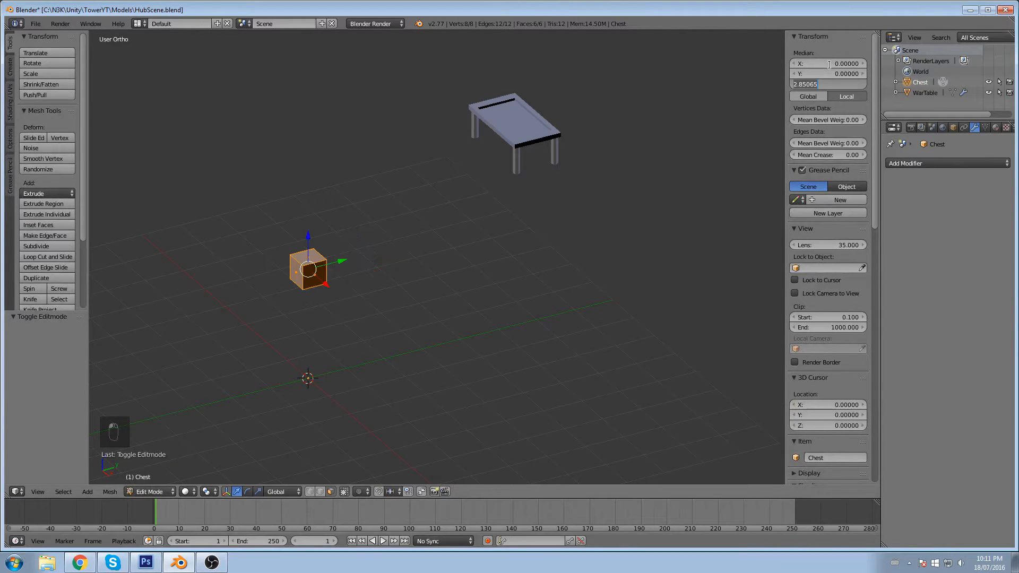
type("0")
key("Return")
Step: Shift the cube mesh about -0.478 along Y and scale it up uniformly by about 1.616
middle_click_drag(352, 313, 445, 245, "shift")
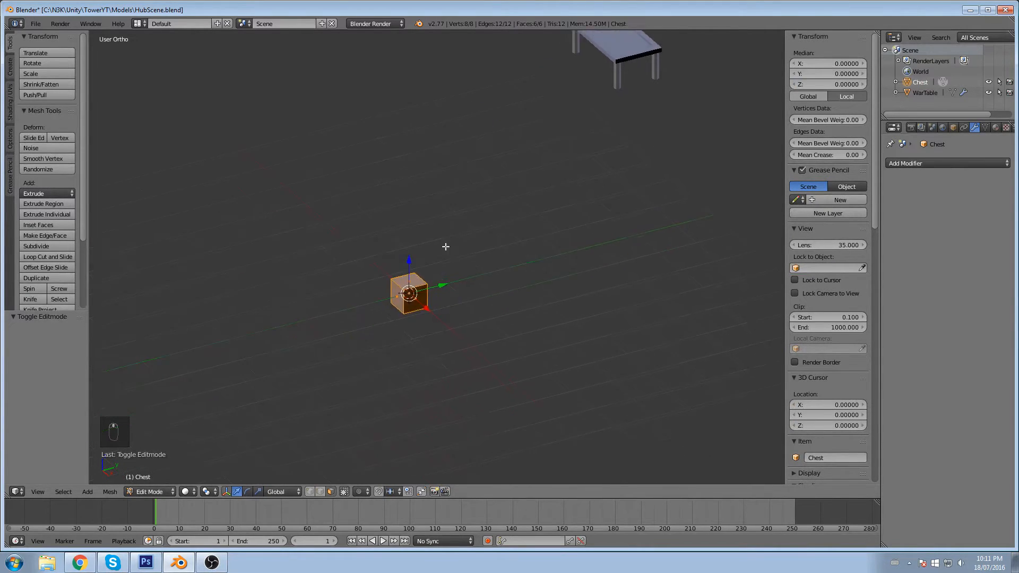
scroll(443, 247, "up", 3)
scroll(418, 303, "up", 3)
middle_click_drag(426, 313, 379, 306, "shift")
middle_click_drag(422, 311, 531, 274)
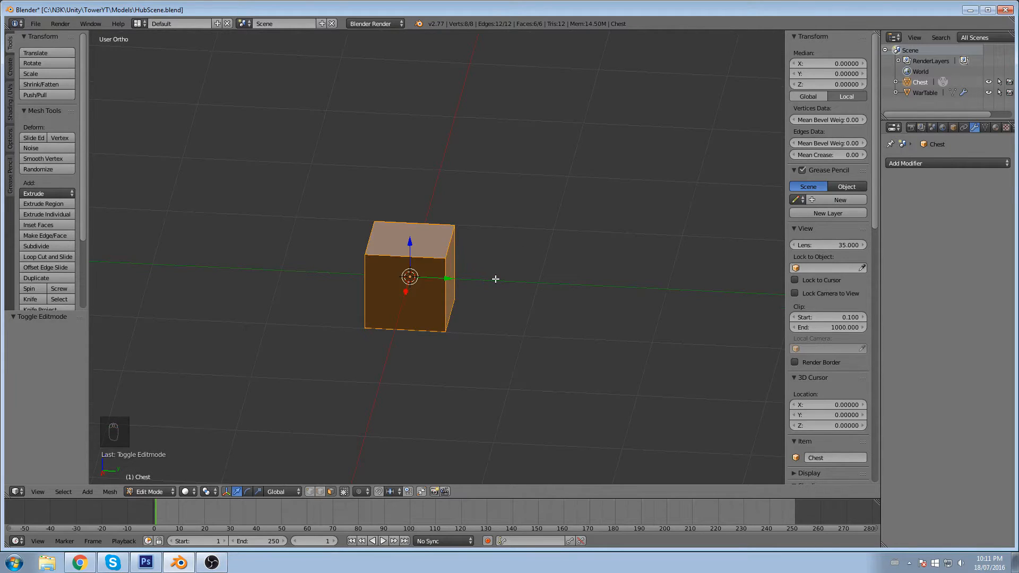
middle_click_drag(450, 286, 458, 347)
left_click_drag(458, 337, 387, 341)
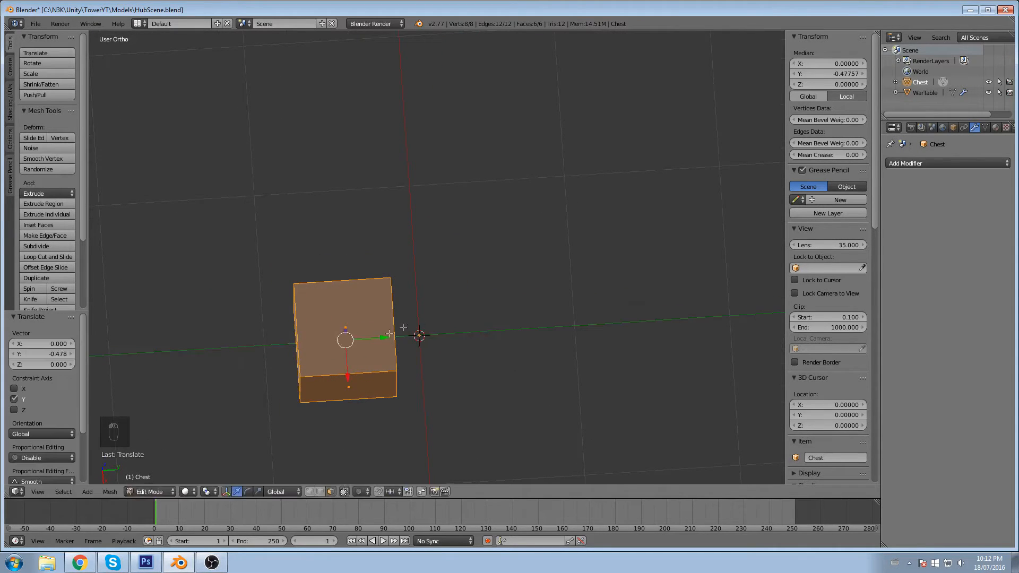
key("s")
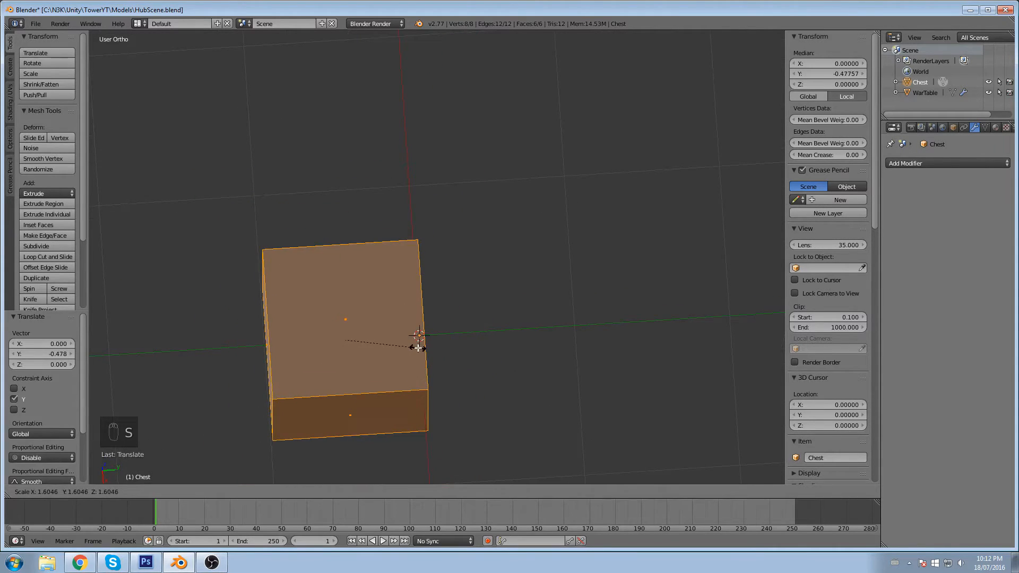
left_click(417, 348)
Step: Set the enlarged cube's median Y to 0
middle_click_drag(468, 347, 372, 309)
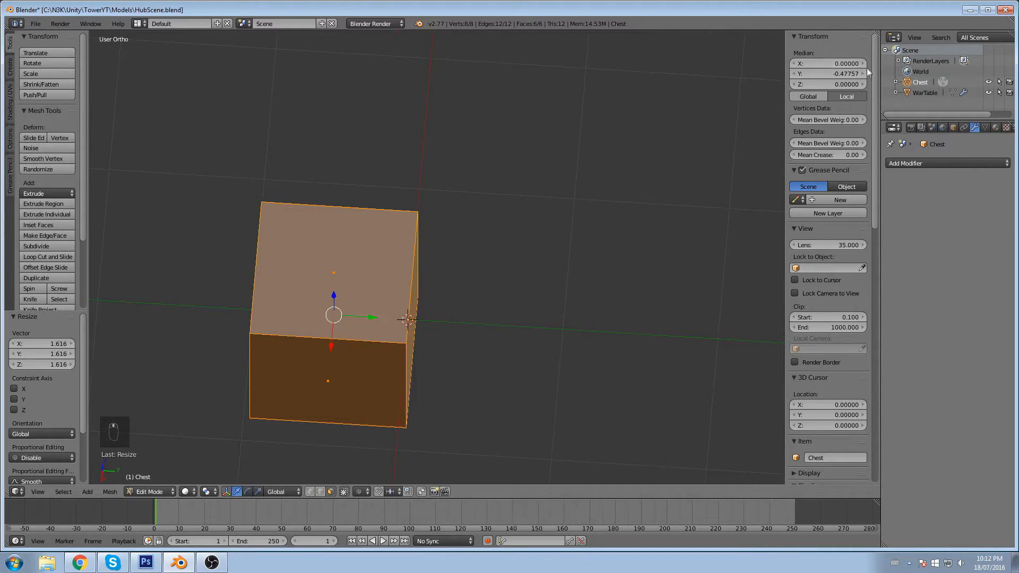
key("Tab")
left_click(844, 73)
type("0")
key("Return")
Step: Raise the cube's bottom face along Z and set its median Z to 0
middle_click_drag(399, 373, 448, 274)
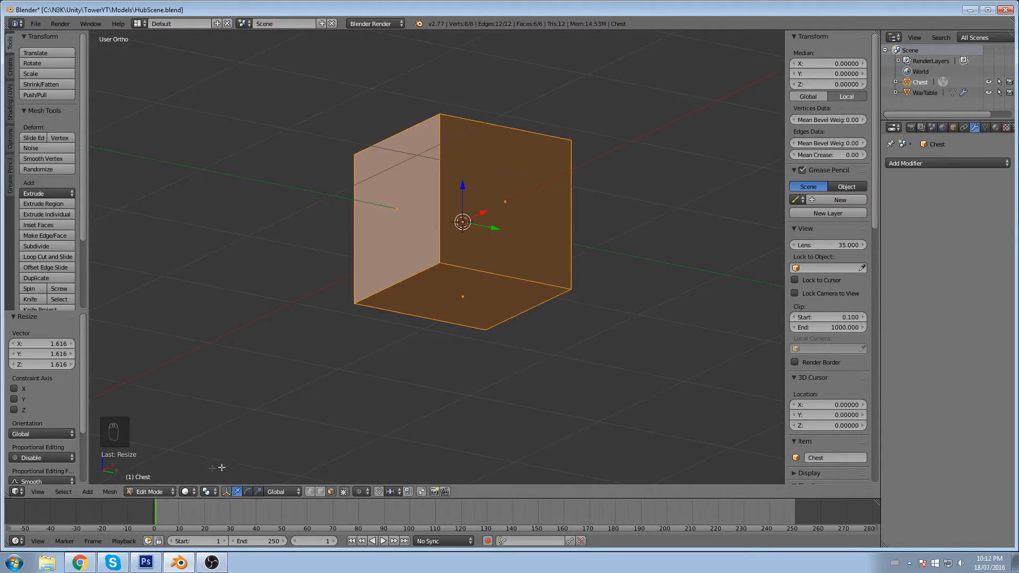
right_click(501, 306)
left_click_drag(463, 262, 463, 185)
middle_click_drag(463, 195, 444, 248)
left_click(842, 85)
type("0")
key("Return")
Step: Select the cube's top face and raise it about 0.142 along Z
right_click(438, 204)
middle_click_drag(438, 205, 471, 205)
left_click_drag(480, 169, 609, 143)
Step: Select the two opposite faces at the box's X ends and scale them together to about 0.7 along X
middle_click_drag(609, 144, 585, 270)
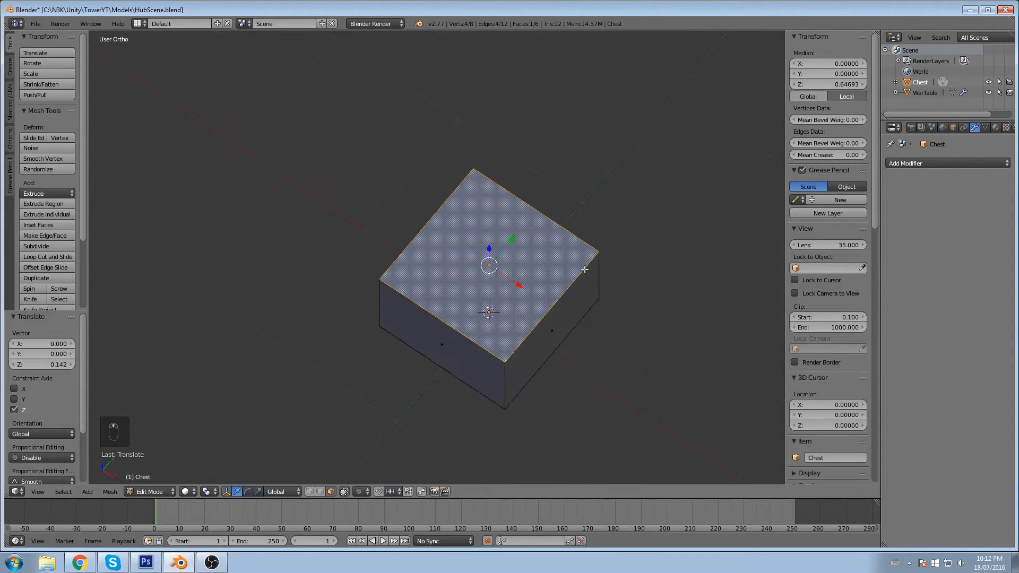
right_click(563, 316)
middle_click_drag(563, 316, 639, 293)
right_click(475, 256, "shift")
mouse_move(639, 192)
middle_mouse_down()
mouse_move(623, 201)
mouse_move(639, 209)
middle_mouse_up()
key("s")
key("x")
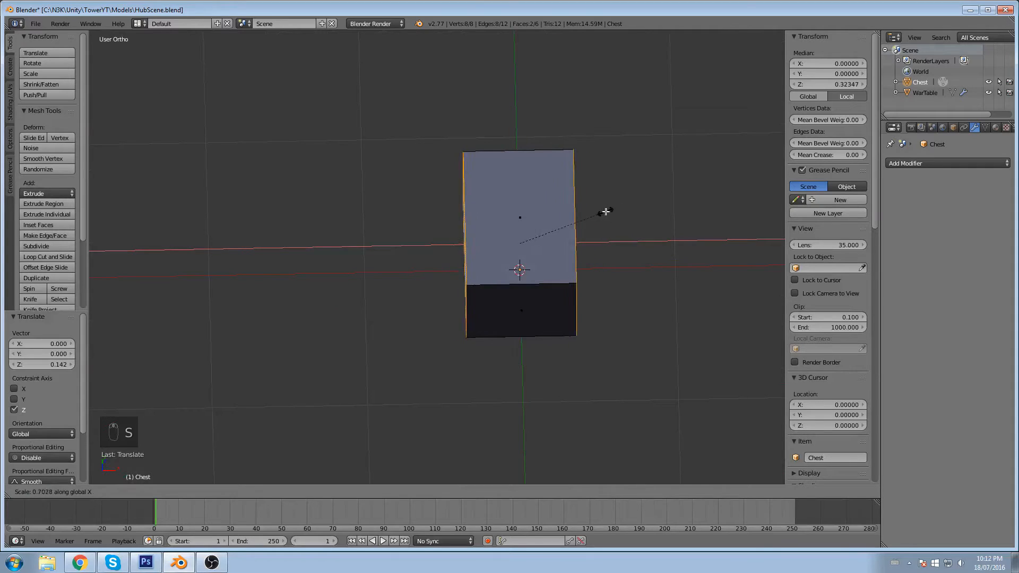
left_click(598, 212)
Step: Extrude the box's top face in place and scale it inward to 0.850 to form a rim
middle_click_drag(599, 212, 531, 188)
key("e")
key("ctrl+z")
key("g")
right_click(498, 182)
key("e")
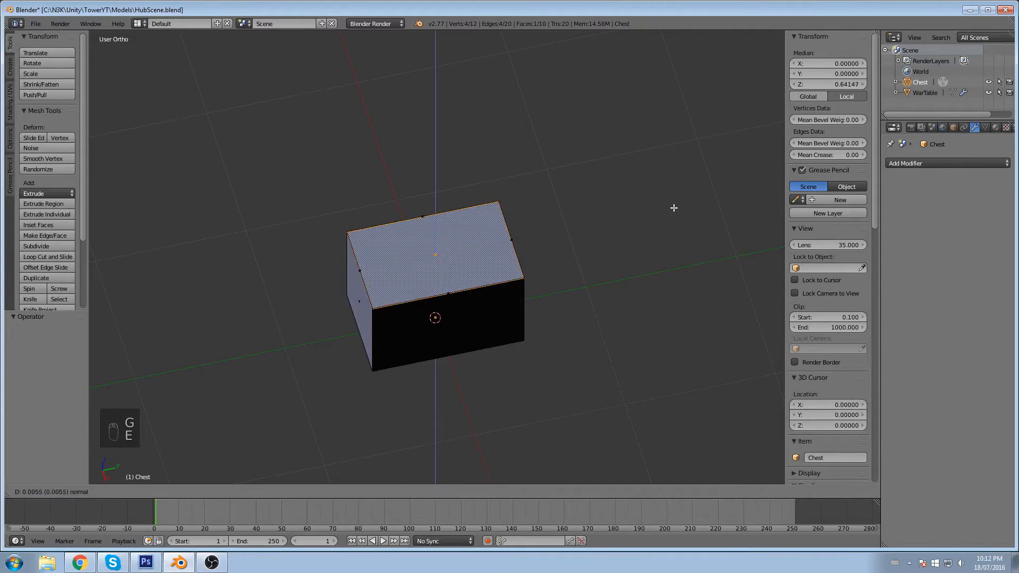
key("s")
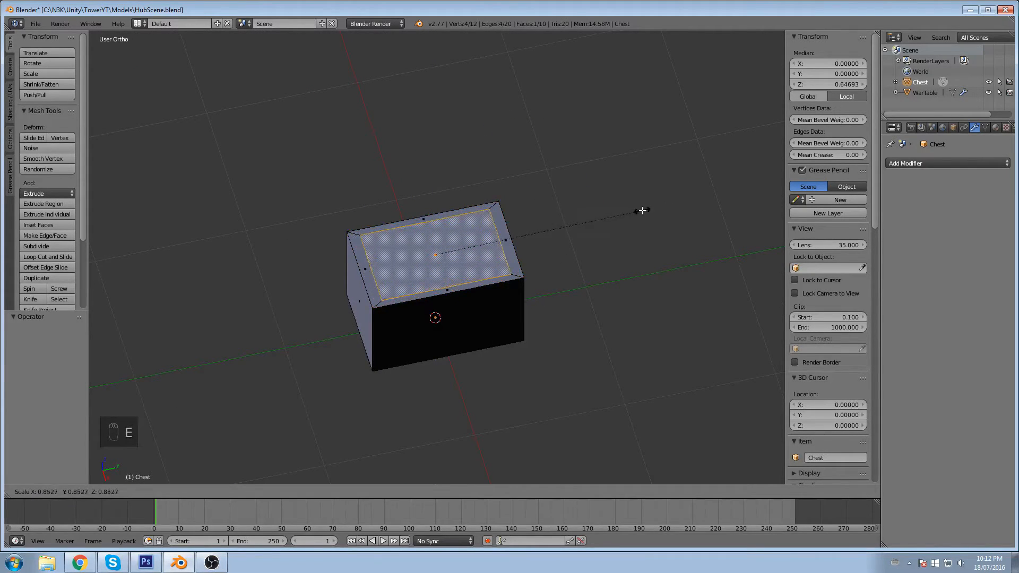
left_click(641, 209)
Step: Hollow the chest by extruding the inset top face downward and lowering it a further 0.105, and save the file
key("e")
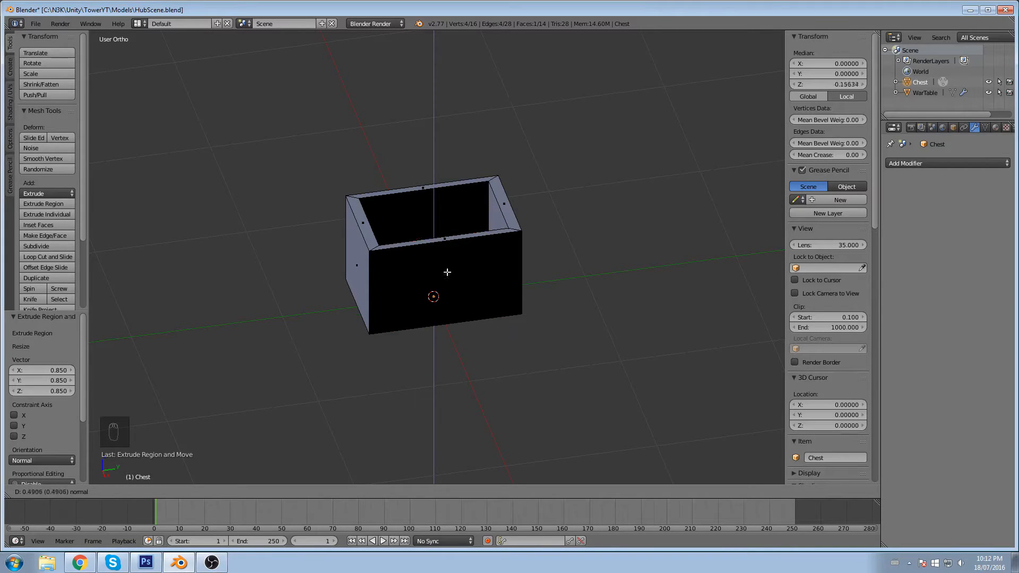
left_click(543, 221)
middle_click_drag(543, 221, 508, 215)
left_click_drag(484, 195, 482, 211)
middle_click_drag(444, 226, 471, 249)
key("ctrl+s")
left_click(527, 204)
right_click(449, 263)
right_click(546, 301)
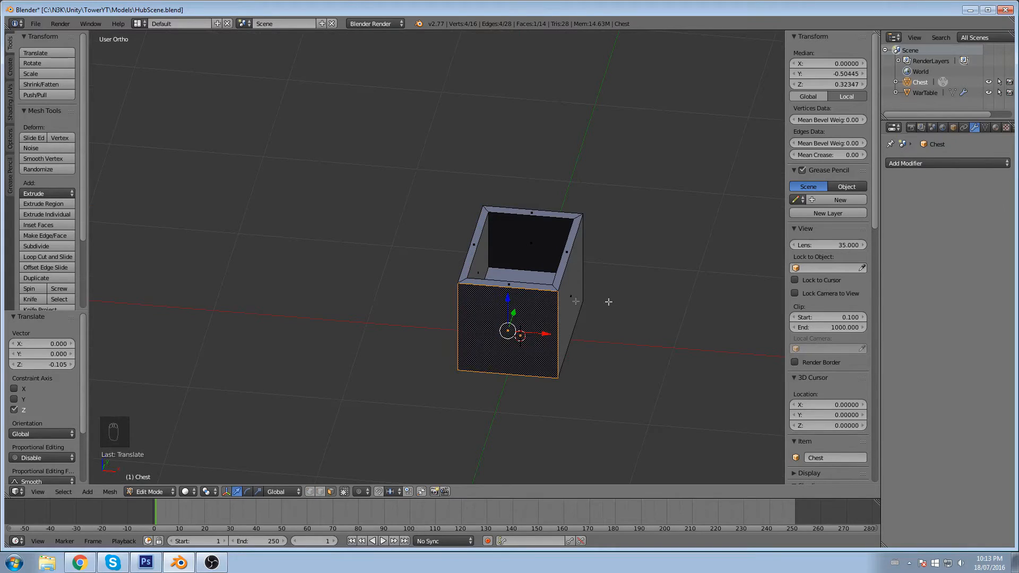
key("shift+a")
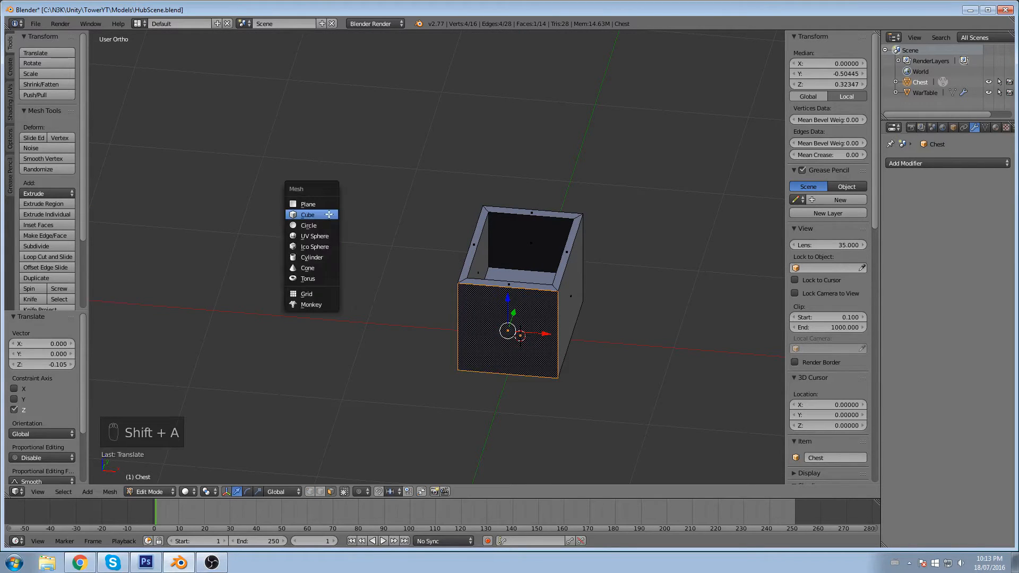
left_click(315, 258)
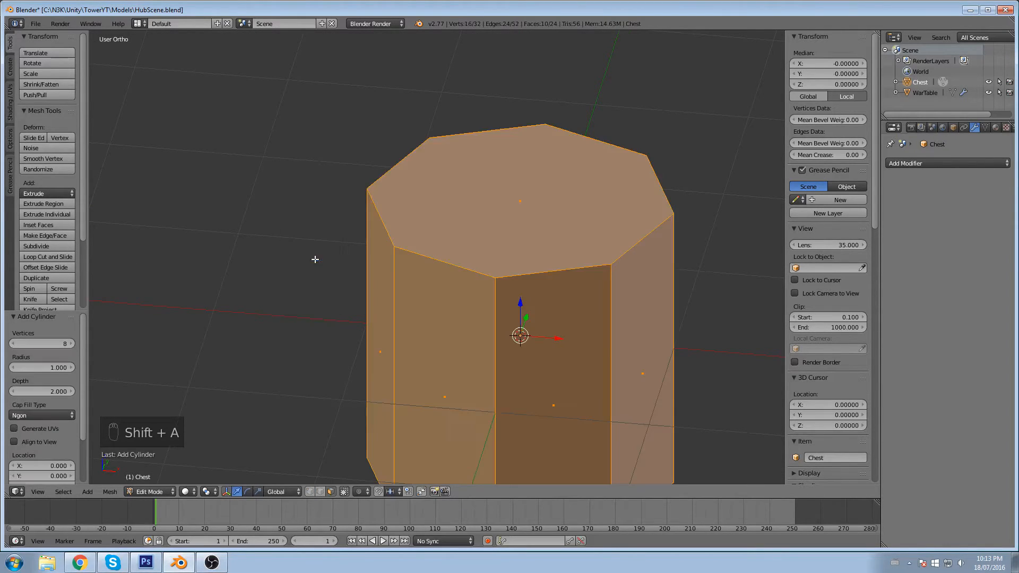
middle_click_drag(604, 258, 447, 261)
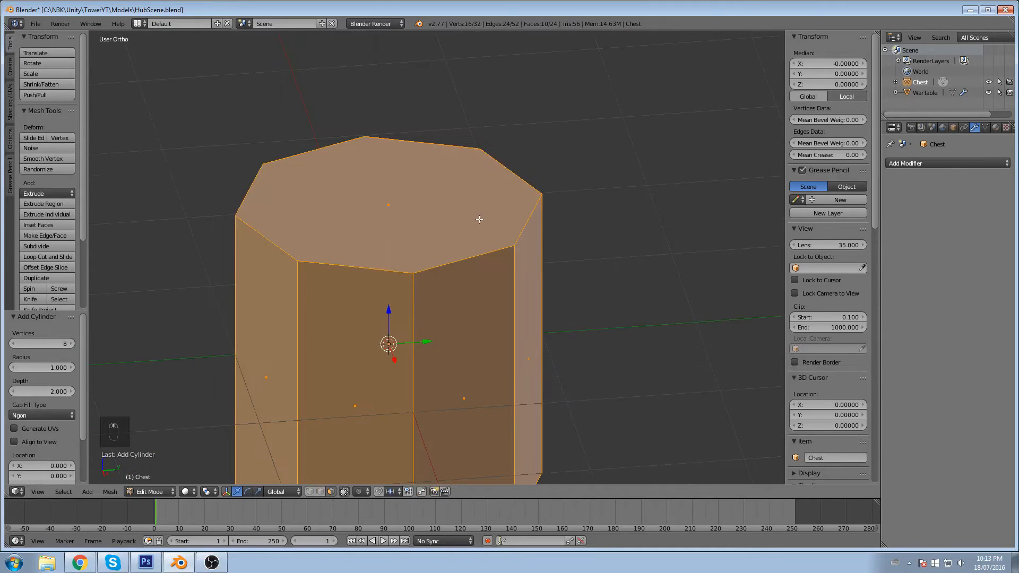
key("e")
key("ctrl+z")
key("ctrl+z")
key("ctrl+z")
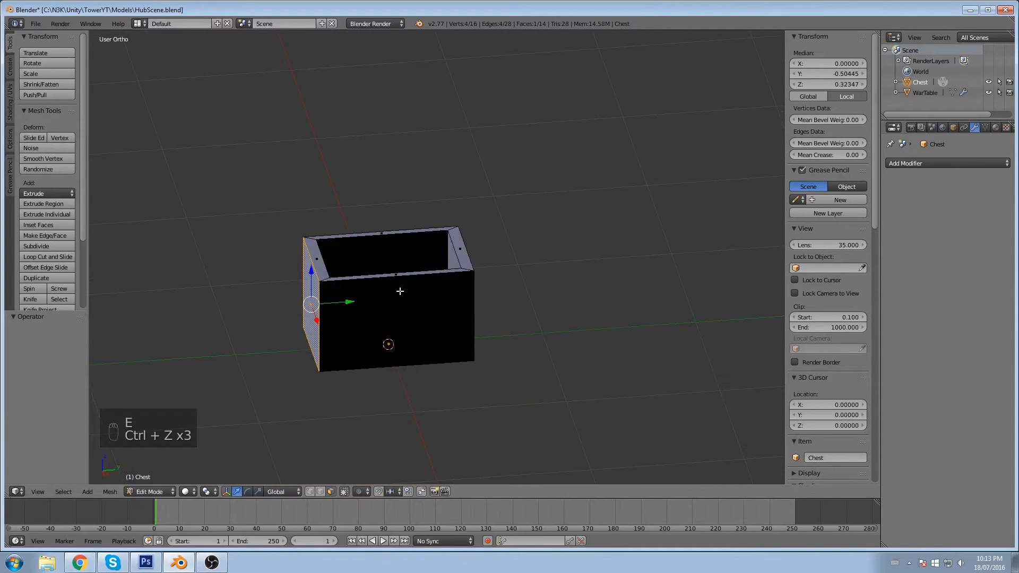
Step: Add an 8-vertex cylinder with radius 1 and depth 2 to the Chest mesh at the 3D cursor
key("shift+a")
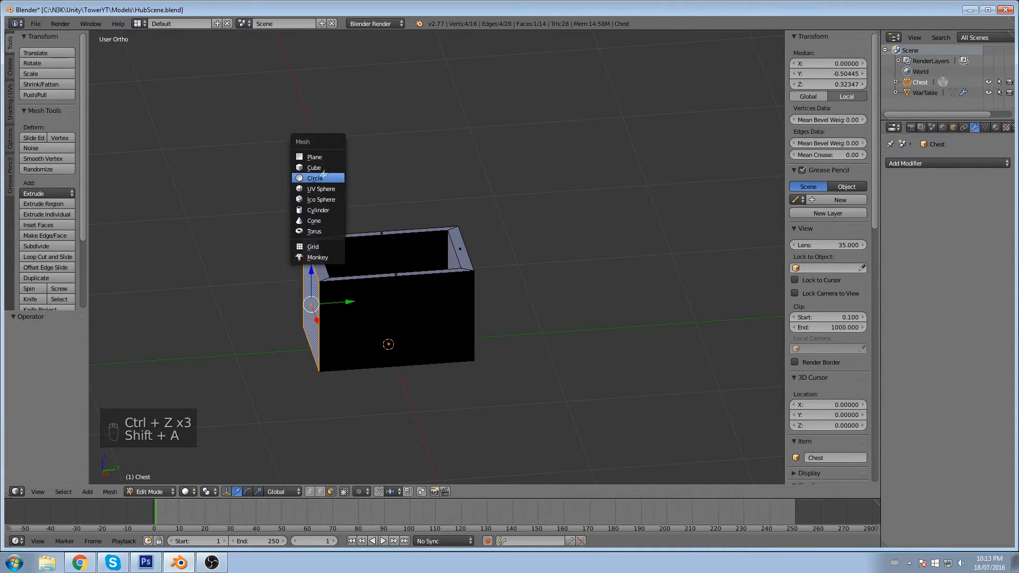
left_click(314, 210)
scroll(505, 195, "down", 3)
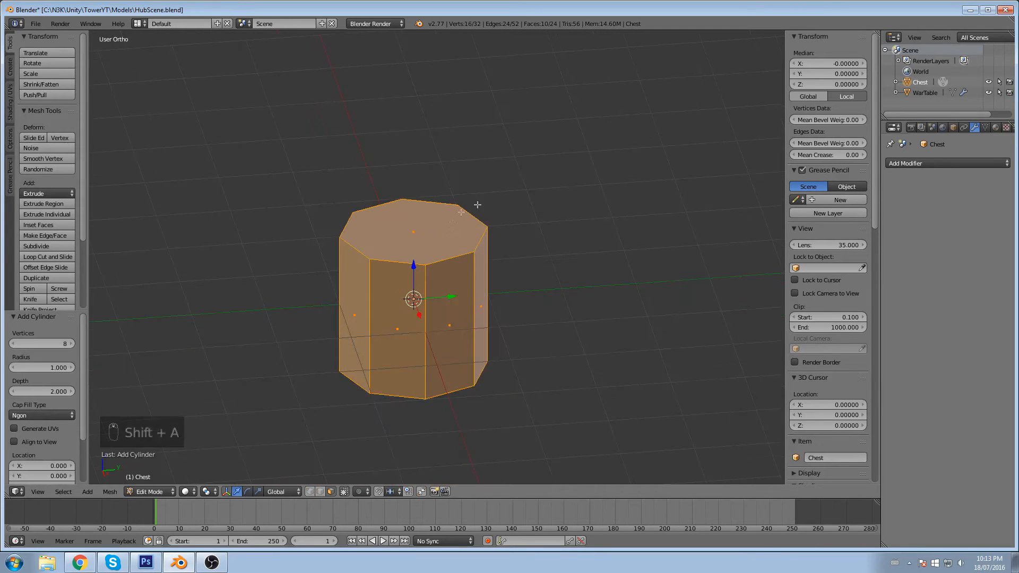
key("e")
key("ctrl+z")
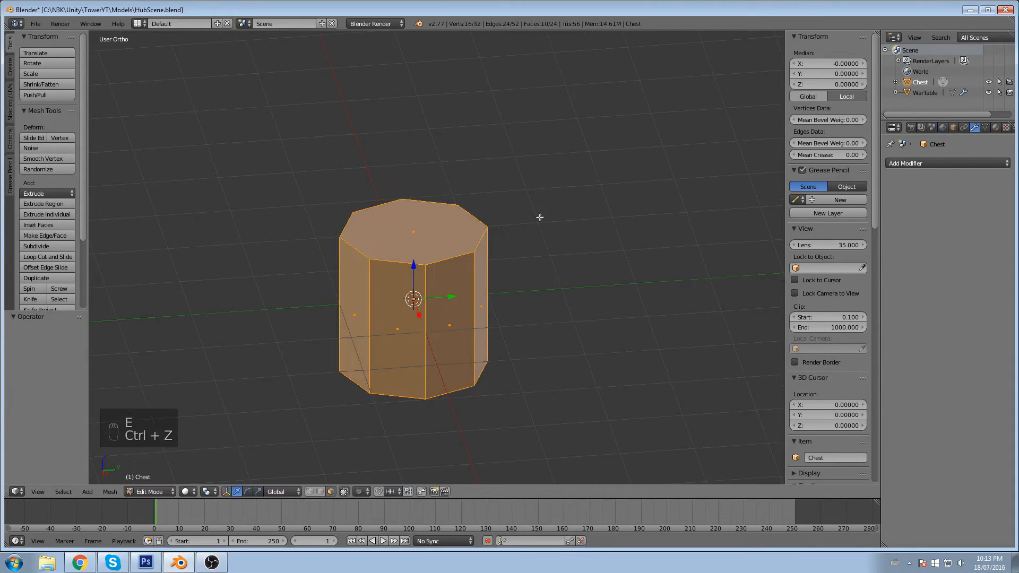
Step: Rotate the cylinder around the global X axis so it lies along the chest's length
key("r")
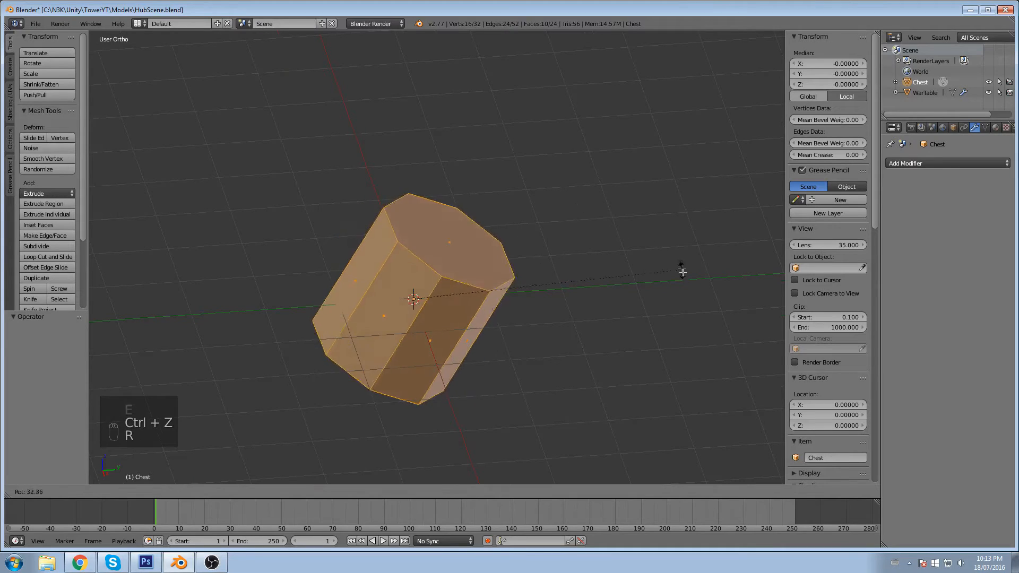
key("x")
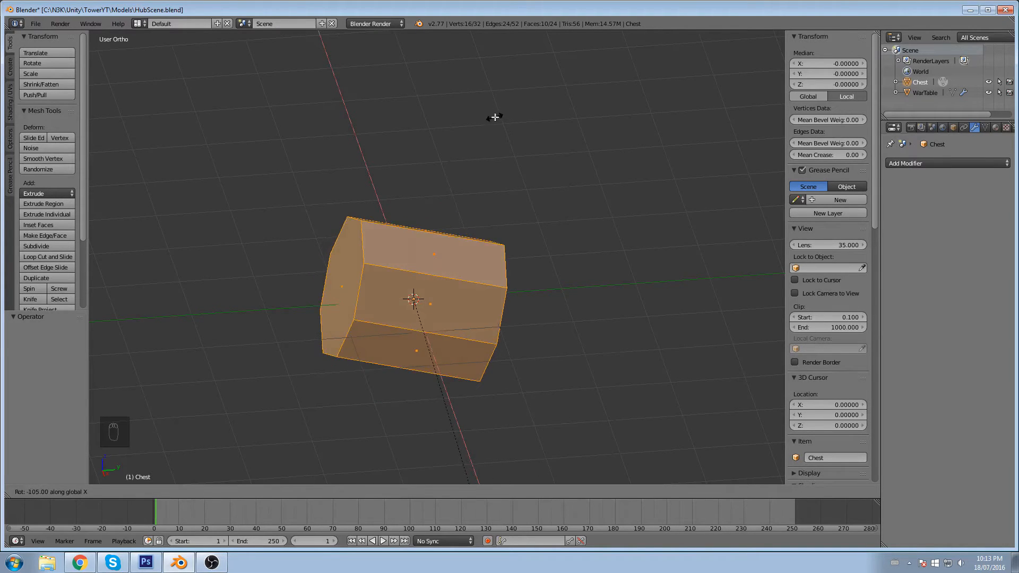
left_click(586, 132)
middle_click_drag(585, 132, 529, 249)
Step: Scale the cylinder down to 0.515 and by a further 0.975 to match the chest's length
key("s")
left_click(531, 229)
key("s")
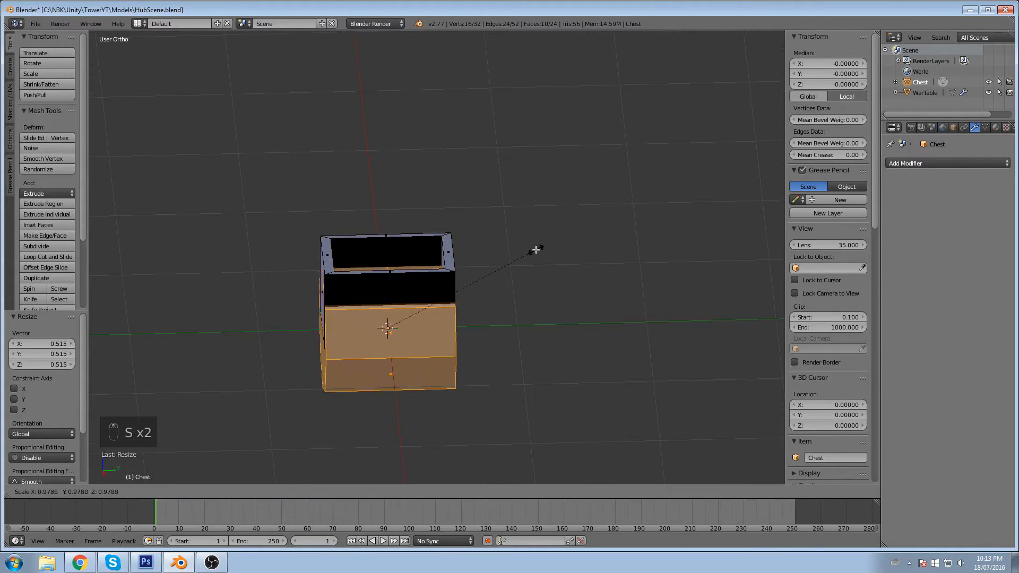
left_click(535, 250)
middle_click_drag(533, 250, 602, 254)
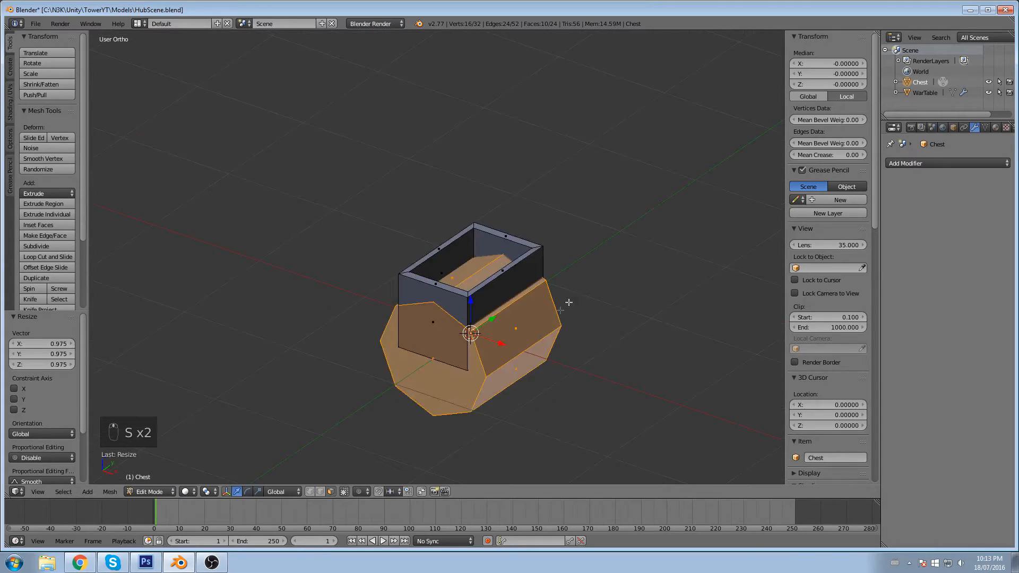
Step: Move the cylinder about -0.312 along X and raise it 1.156 along Z above the chest's back edge
key("g")
key("x")
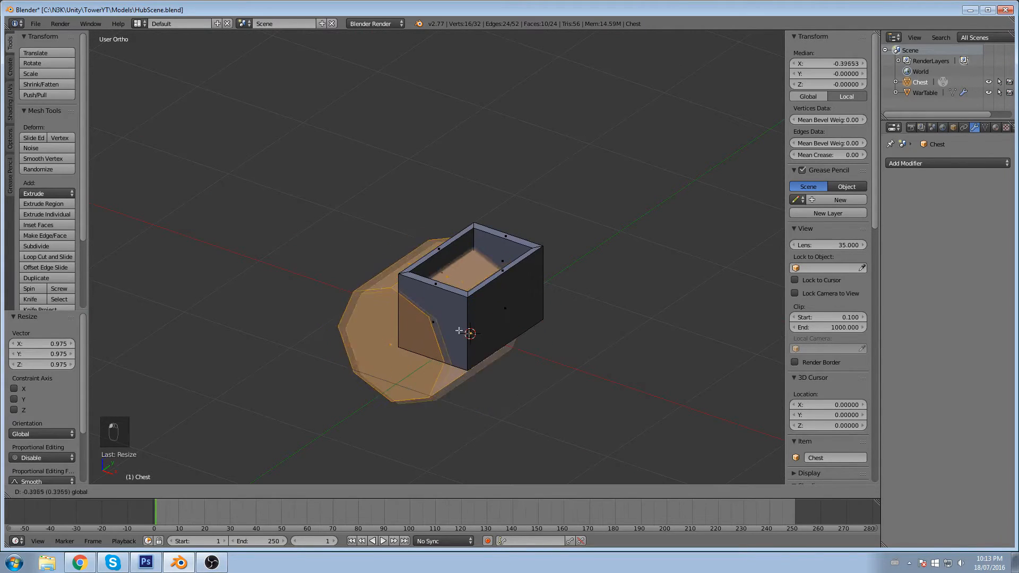
left_click_drag(466, 334, 465, 334)
left_click_drag(439, 295, 479, 164)
middle_click_drag(479, 164, 525, 137)
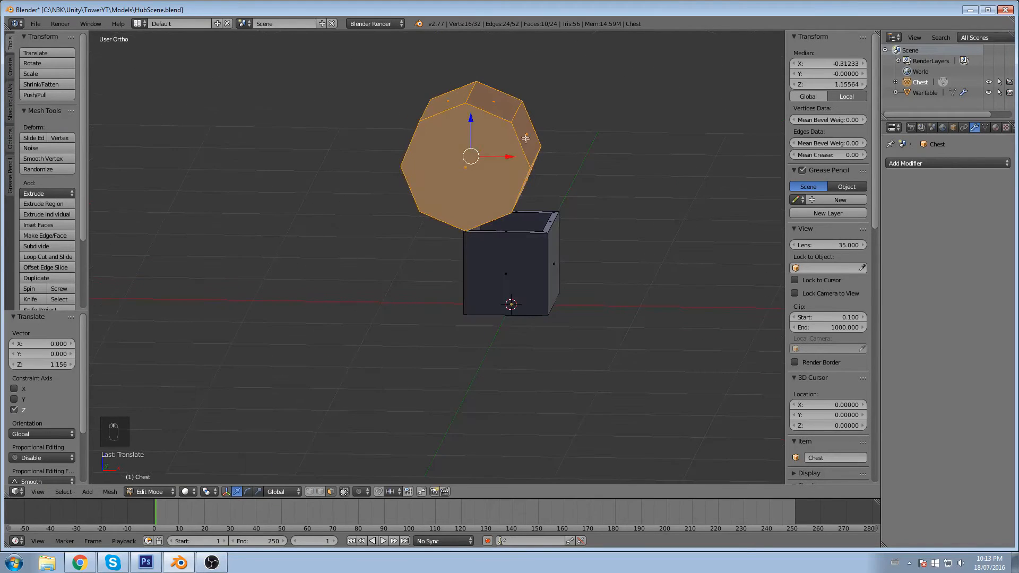
Step: Delete both octagonal end cap faces of the cylinder
right_click(478, 161)
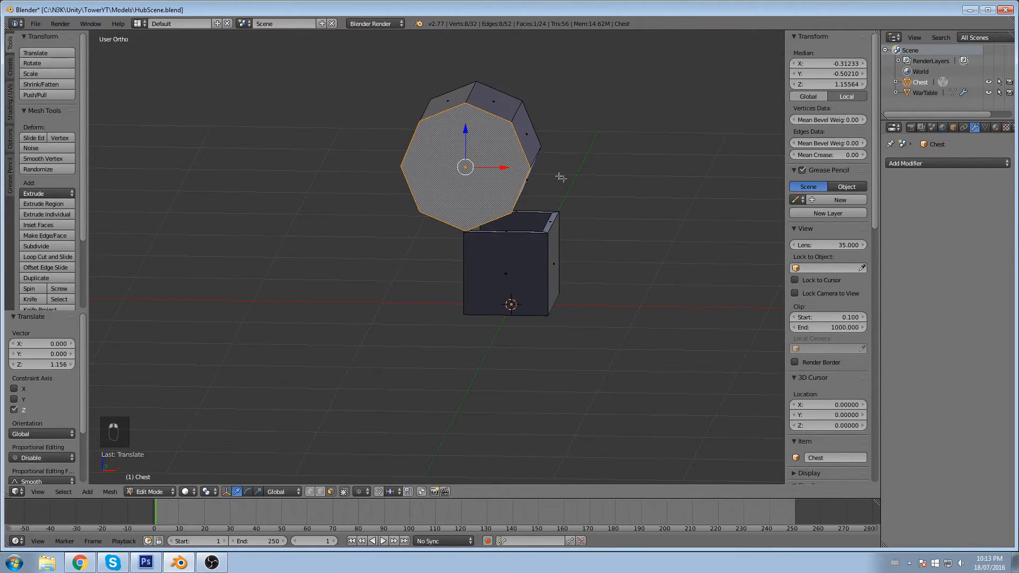
key("x")
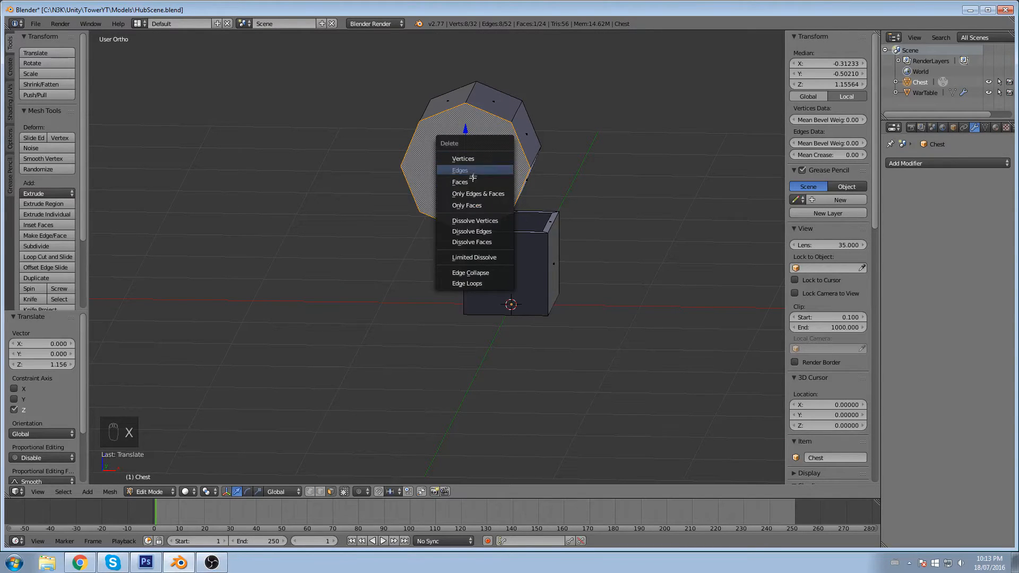
left_click(477, 182)
key("x")
key("x")
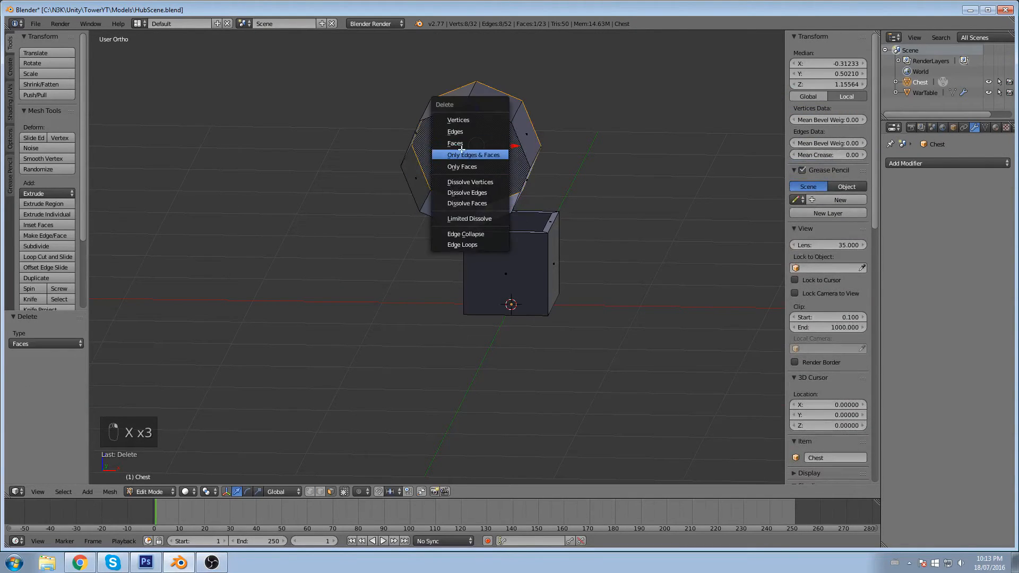
left_click(462, 144)
key("x")
Step: Select the four faces forming the cylinder's +X half and delete them
right_click(506, 110)
right_click(527, 139)
mouse_move(528, 140)
middle_mouse_down()
mouse_move(544, 108)
mouse_move(533, 152)
middle_mouse_up()
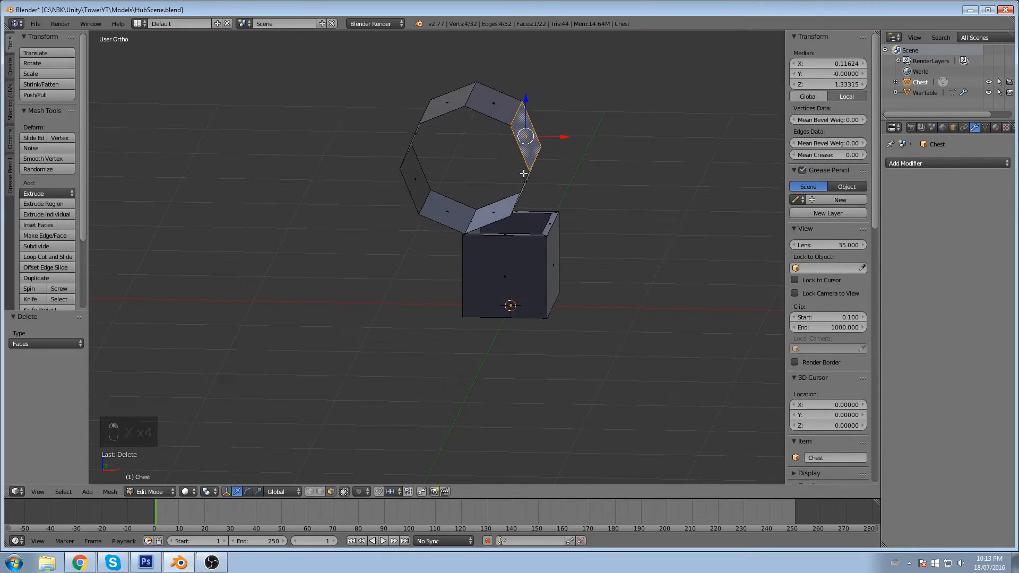
right_click(505, 118, "shift")
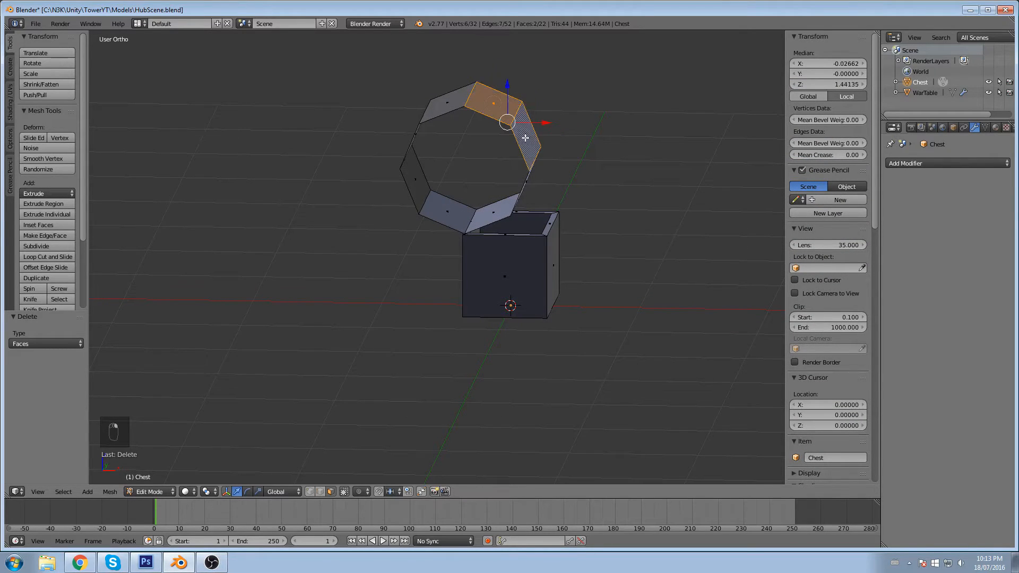
right_click(498, 207, "shift")
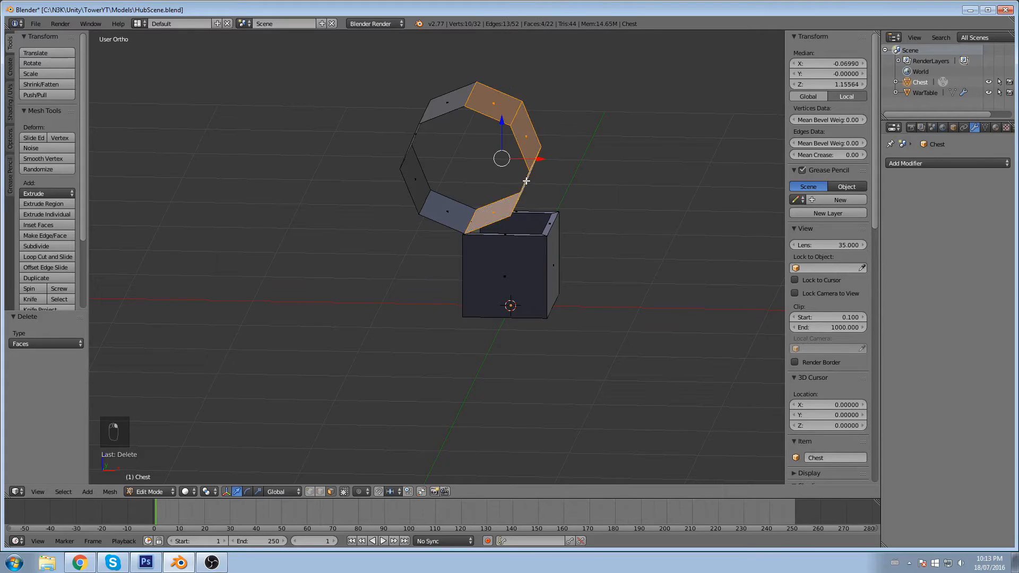
key("x")
left_click(478, 172)
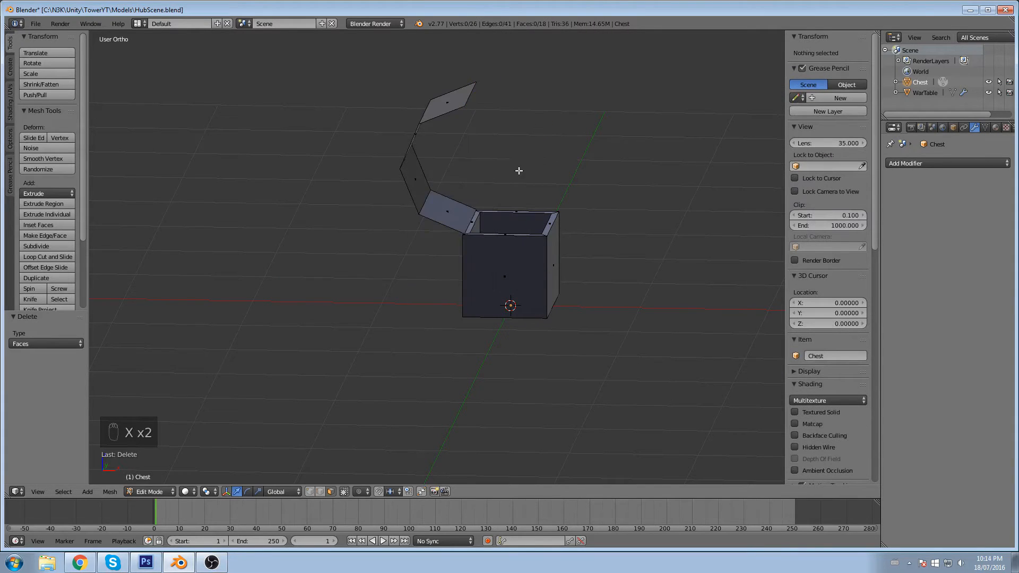
middle_click_drag(519, 171, 465, 194)
mouse_move(487, 105)
middle_mouse_down()
mouse_move(461, 113)
mouse_move(464, 102)
mouse_move(493, 98)
middle_mouse_up()
right_click(459, 114)
middle_click_drag(489, 136, 458, 154)
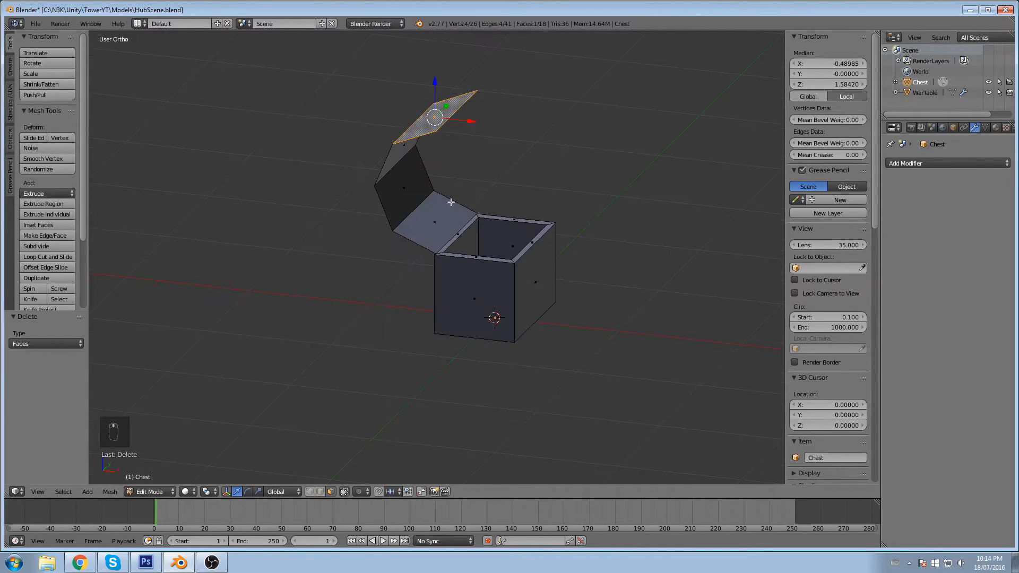
right_click(450, 204)
scroll(467, 208, "up", 3)
middle_click_drag(494, 193, 468, 313, "shift")
middle_click_drag(466, 157, 491, 136)
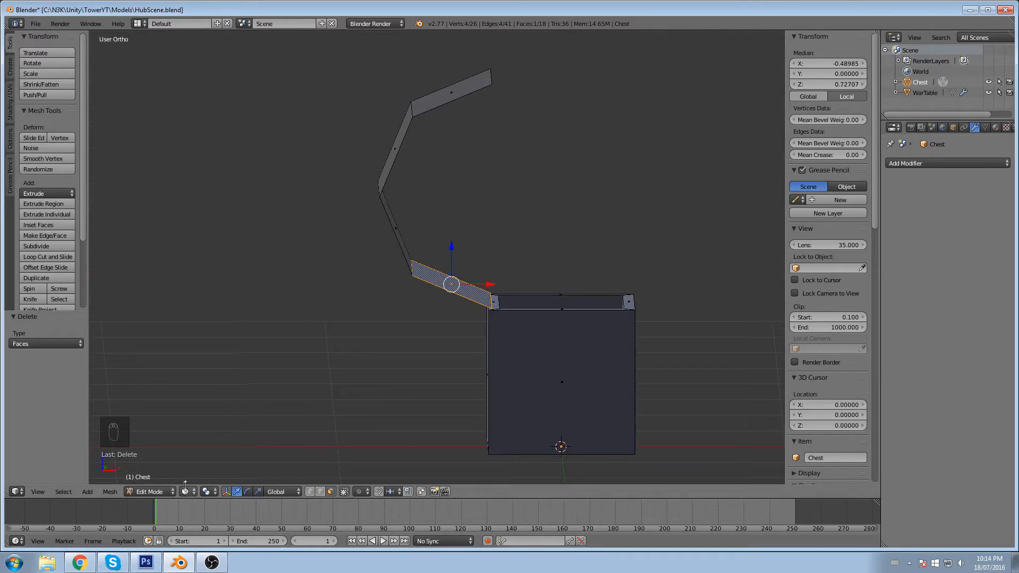
right_click(479, 82)
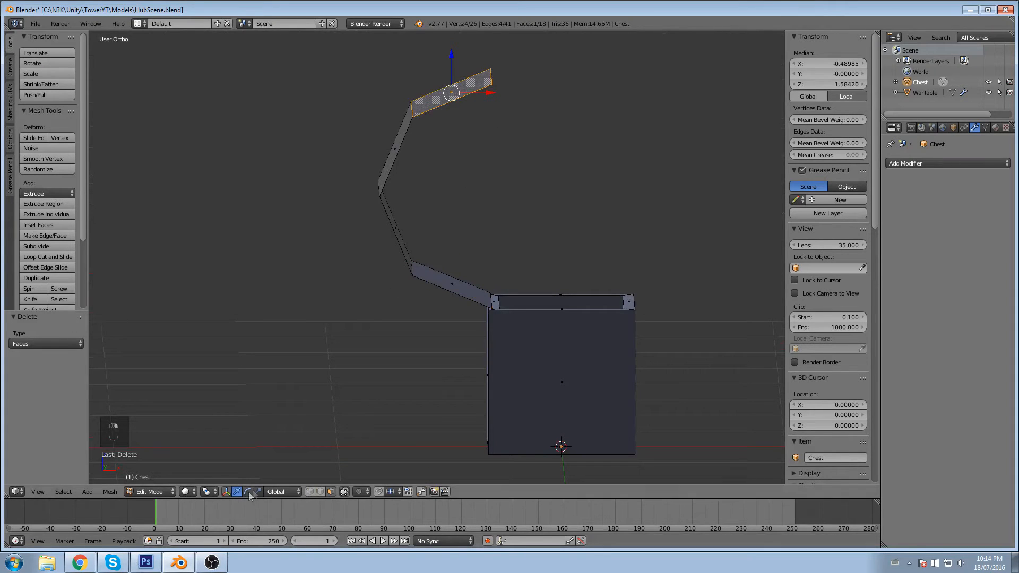
Step: Extrude the half-cylinder lid's edge along the chest's back rim 0.485 upward along Z
left_click(317, 492)
right_click(491, 301)
middle_click_drag(538, 234, 512, 250)
mouse_move(461, 280)
middle_mouse_down()
mouse_move(473, 276)
mouse_move(463, 294)
middle_mouse_up()
middle_click_drag(465, 343, 462, 338)
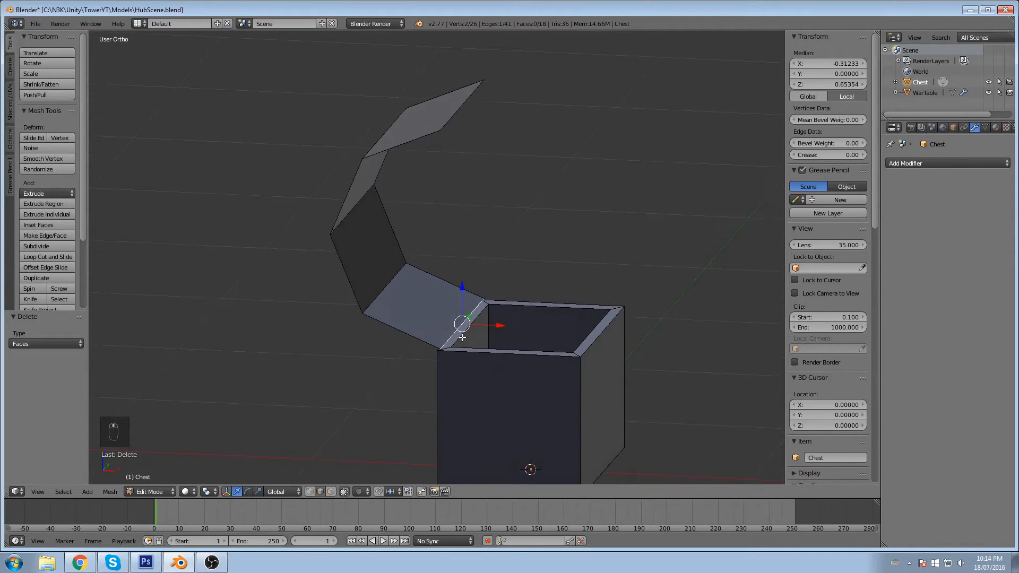
key("e")
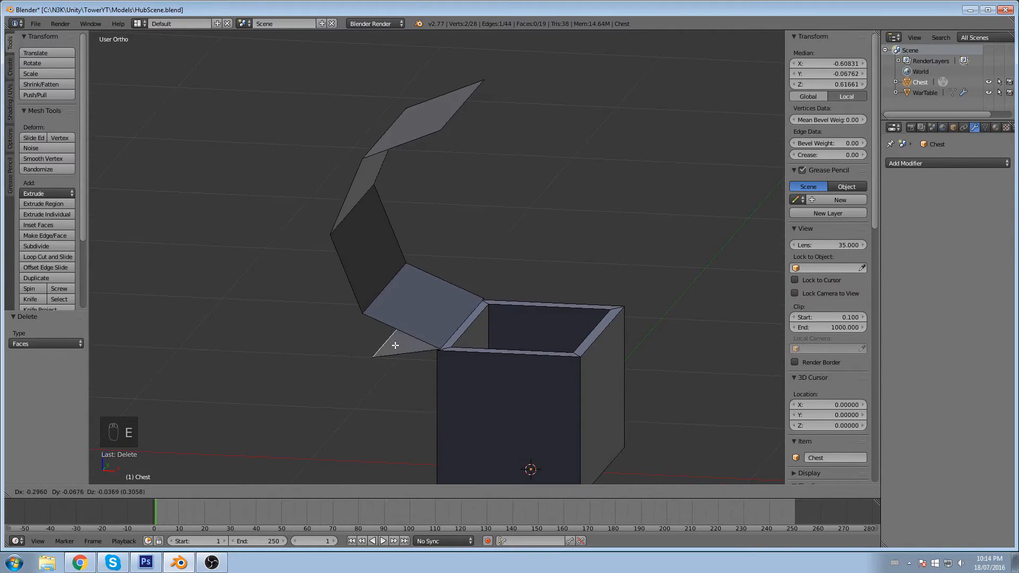
key("z")
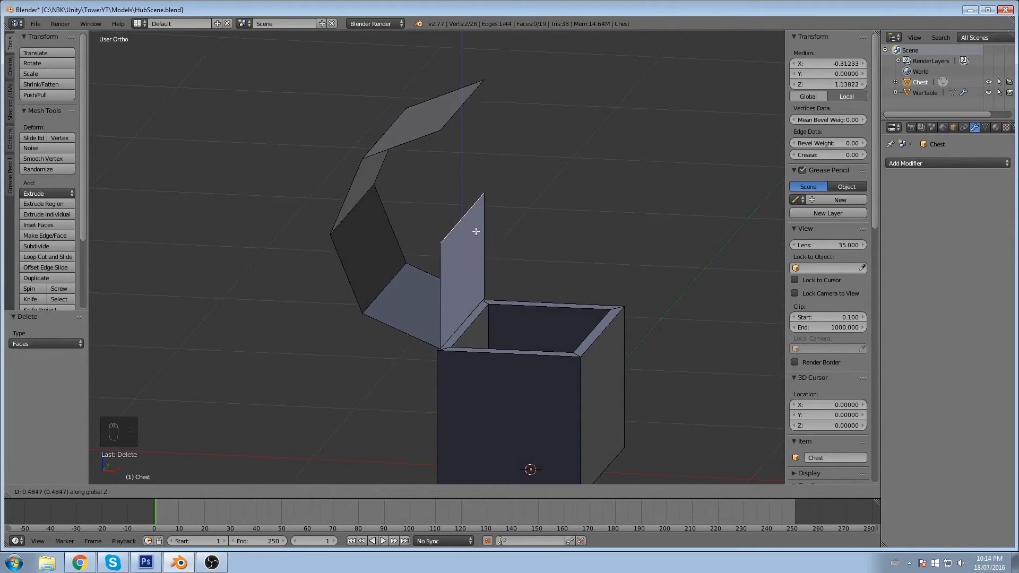
left_click(482, 215)
Step: Copy the Z position of the half-cylinder's middle edge, 1.15564, to the upper edge of the extruded panel
middle_click_drag(483, 215, 491, 199)
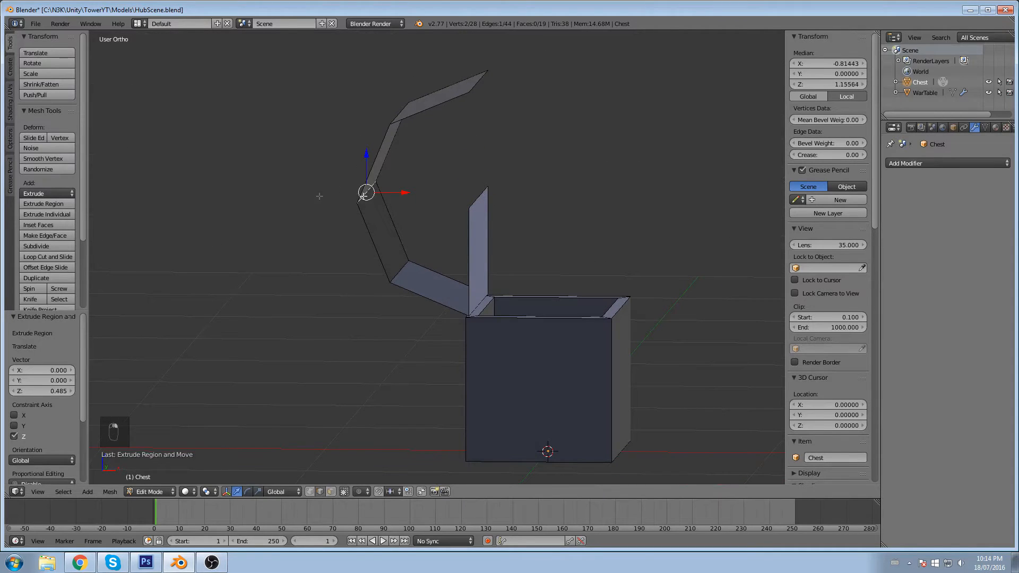
left_click(558, 141)
left_click(828, 85)
key("ctrl+c")
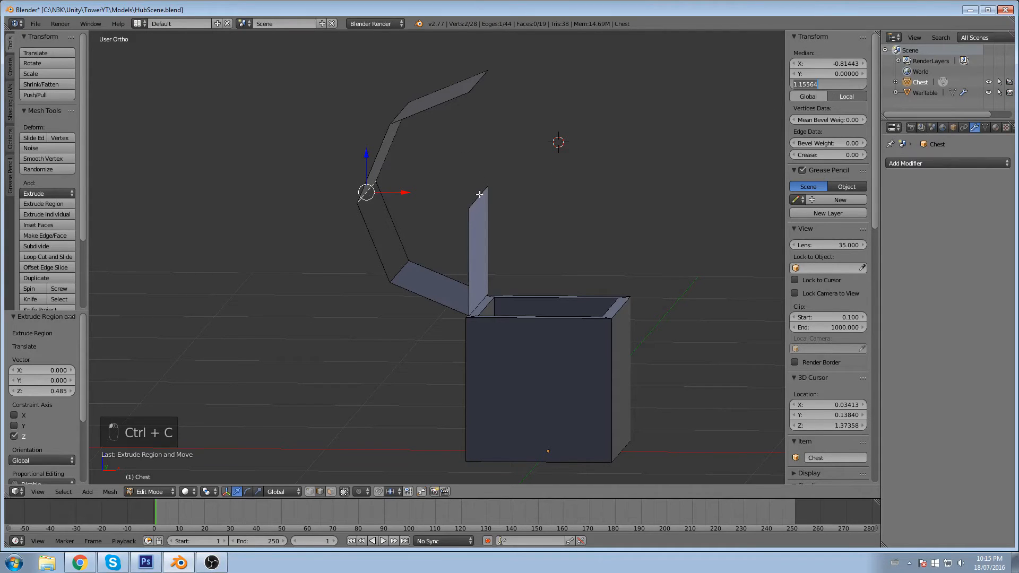
left_click(834, 84)
scroll(609, 189, "up", 1)
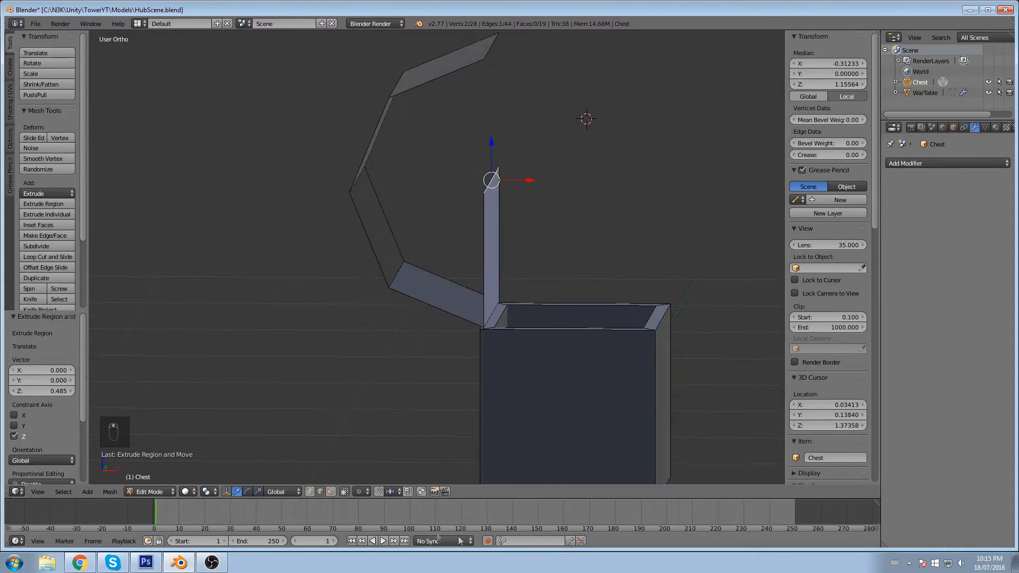
Step: Fill the two lower triangles of the lid's -Y end, from the panel's upper corner to the curved profile's vertices
key("ctrl+Tab")
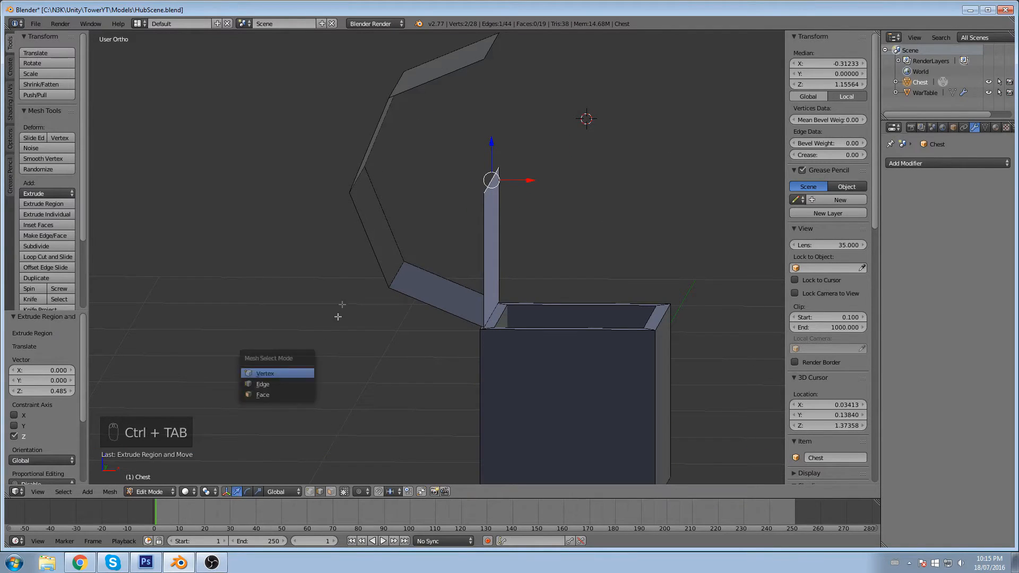
key("ctrl+Tab")
left_click(237, 362)
right_click(483, 193)
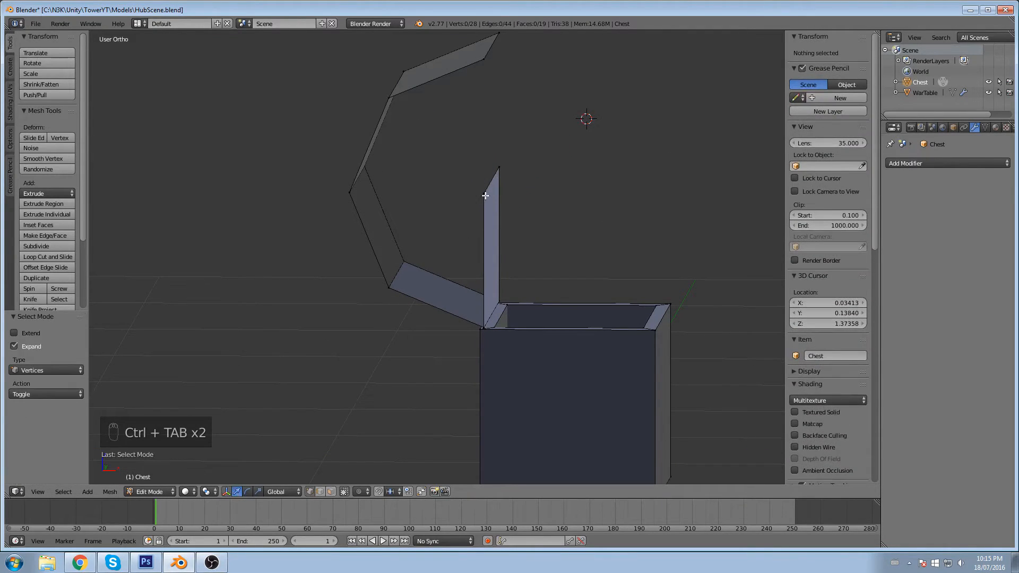
right_click(391, 289, "shift")
right_click(483, 326, "shift")
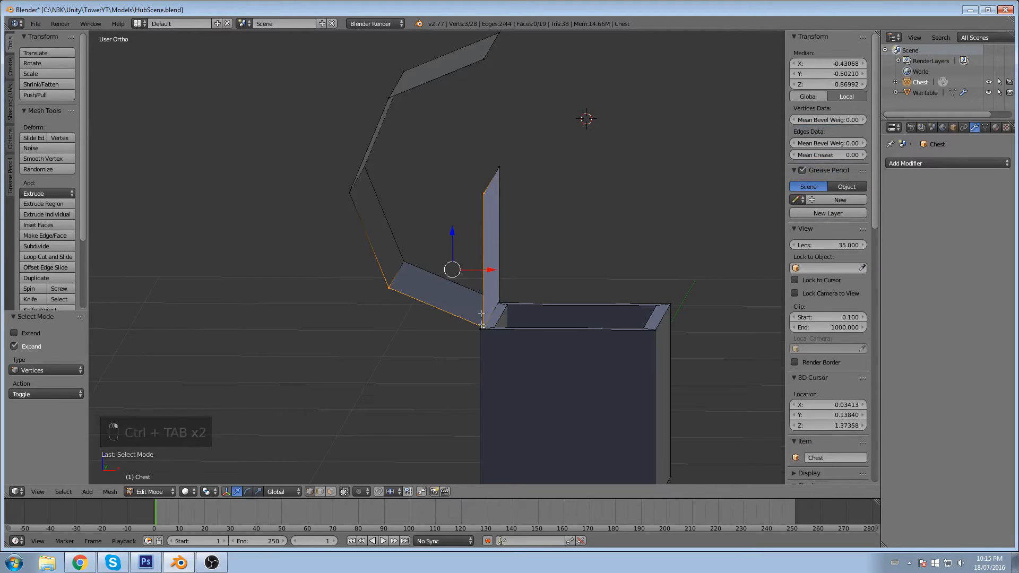
key("f")
right_click(463, 215)
right_click(390, 289, "shift")
right_click(349, 192, "shift")
key("f")
Step: Fill the two upper triangles of the lid's -Y end from the same panel corner
right_click(483, 193)
right_click(349, 192, "shift")
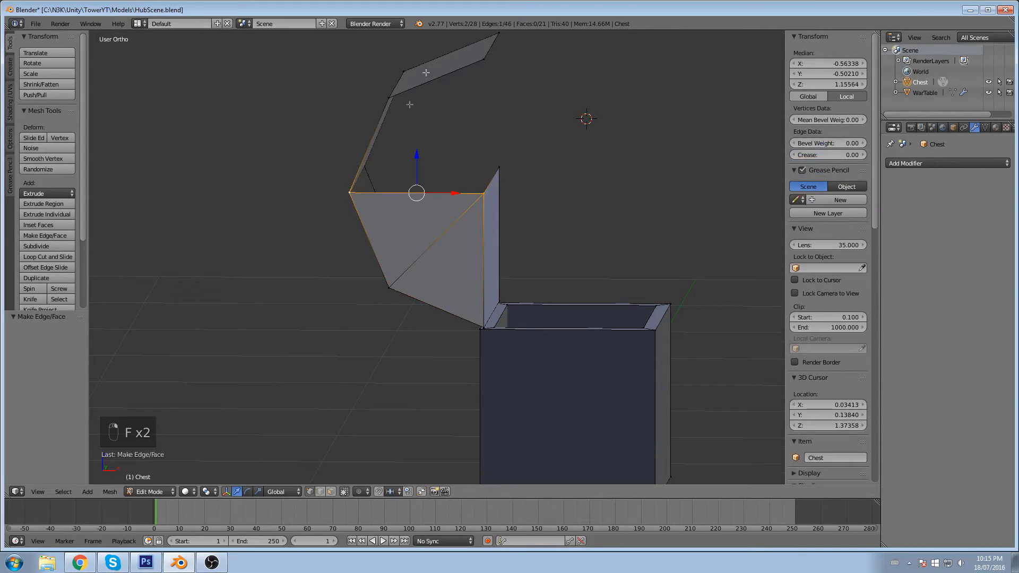
right_click(388, 98, "shift")
key("f")
right_click(483, 193)
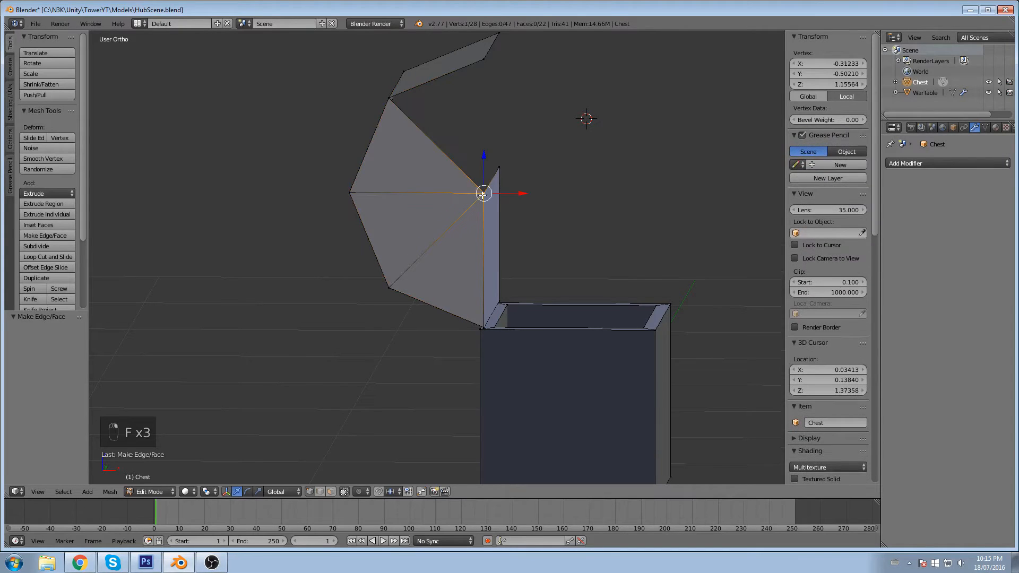
right_click(393, 101, "shift")
right_click(484, 60, "shift")
key("f")
middle_click_drag(539, 109, 383, 139)
right_click(377, 189)
middle_click_drag(377, 189, 348, 186)
right_click(371, 300, "shift")
key("f")
key("ctrl+z")
key("ctrl+z")
Step: Fill the two lower triangles of the lid's +Y end, fanning out from the panel's upper corner vertex
scroll(398, 296, "up", 2)
right_click(336, 136)
right_click(337, 319, "shift")
right_click(442, 240, "shift")
key("f")
scroll(386, 189, "down", 3)
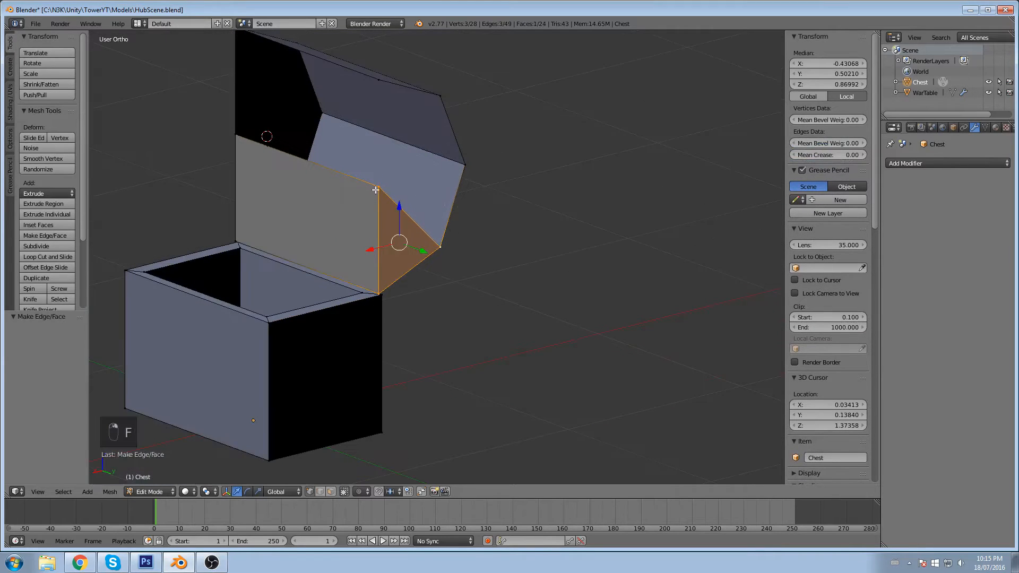
right_click(380, 187)
right_click(440, 246, "shift")
right_click(465, 165, "shift")
key("f")
Step: Fill the two upper triangles of the lid's +Y end to close off that side
right_click(380, 187)
right_click(465, 165, "shift")
right_click(440, 96, "shift")
key("f")
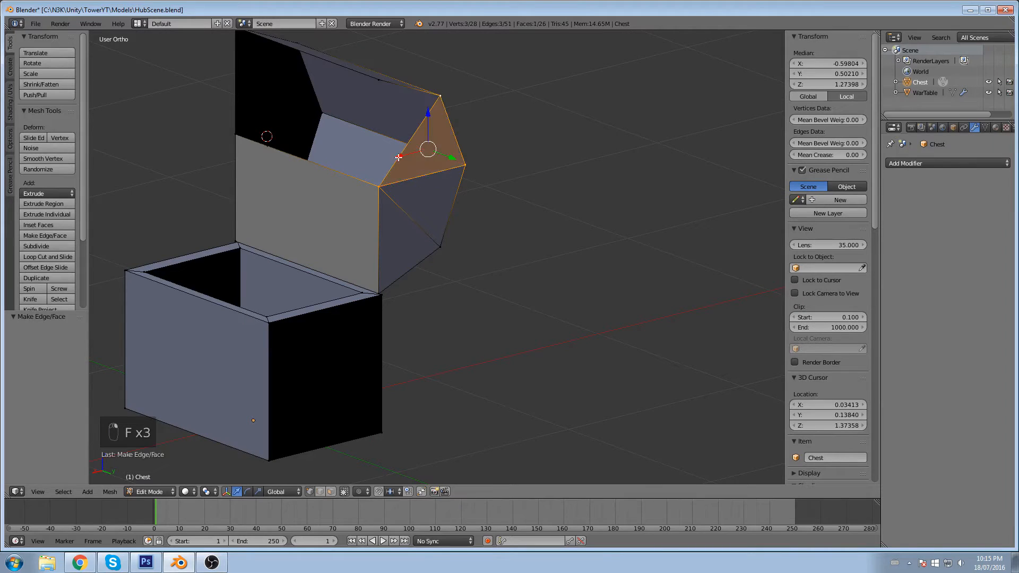
right_click(379, 186)
right_click(439, 97, "shift")
right_click(376, 83, "shift")
key("f")
Step: Delete the rectangular panel face covering the lower half of the lid's opening
middle_click_drag(381, 107, 447, 114)
middle_click_drag(404, 215, 471, 208)
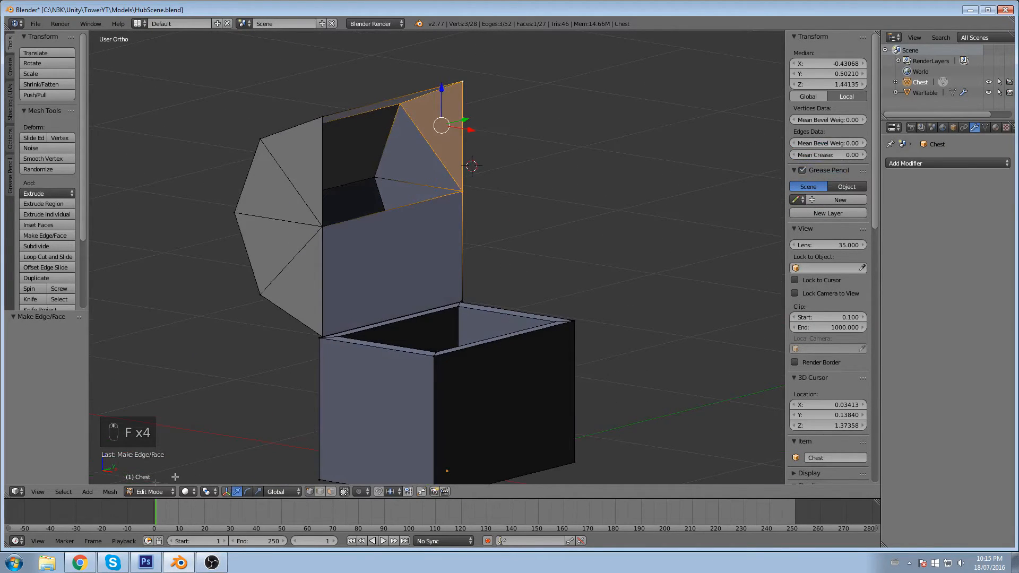
scroll(517, 257, "up", 2)
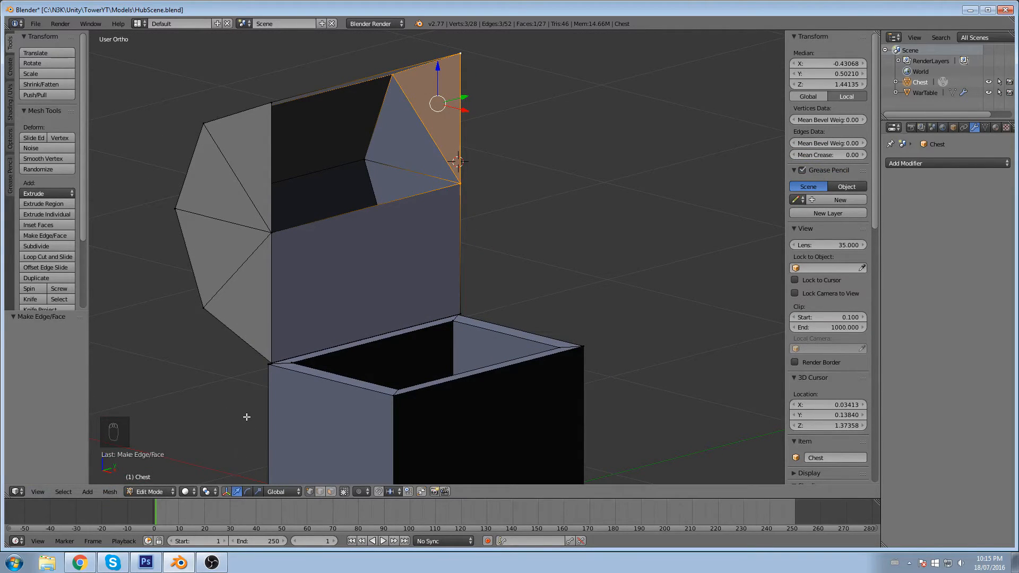
key("ctrl+Tab")
left_click(229, 427)
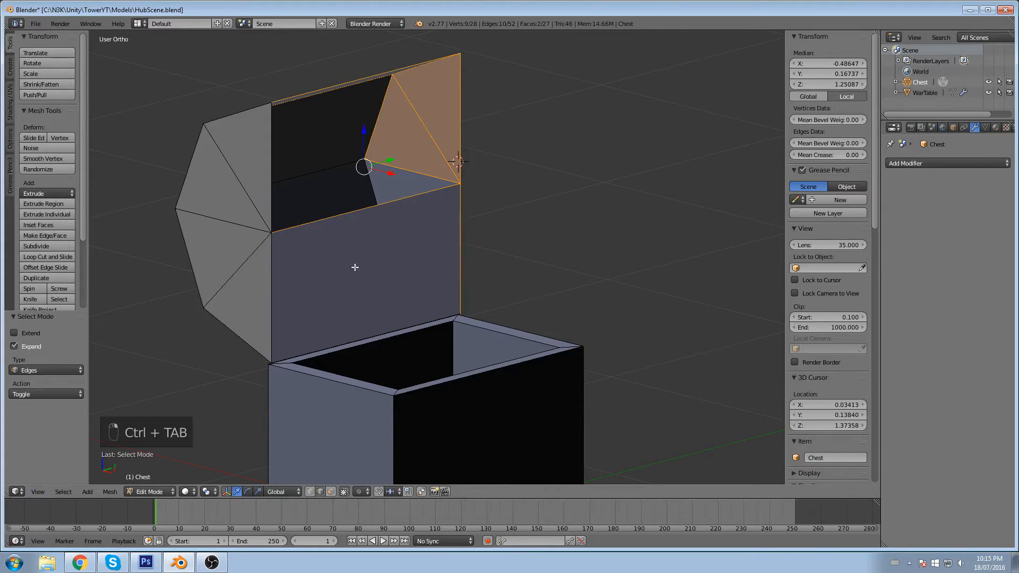
key("ctrl+Tab")
left_click(152, 419)
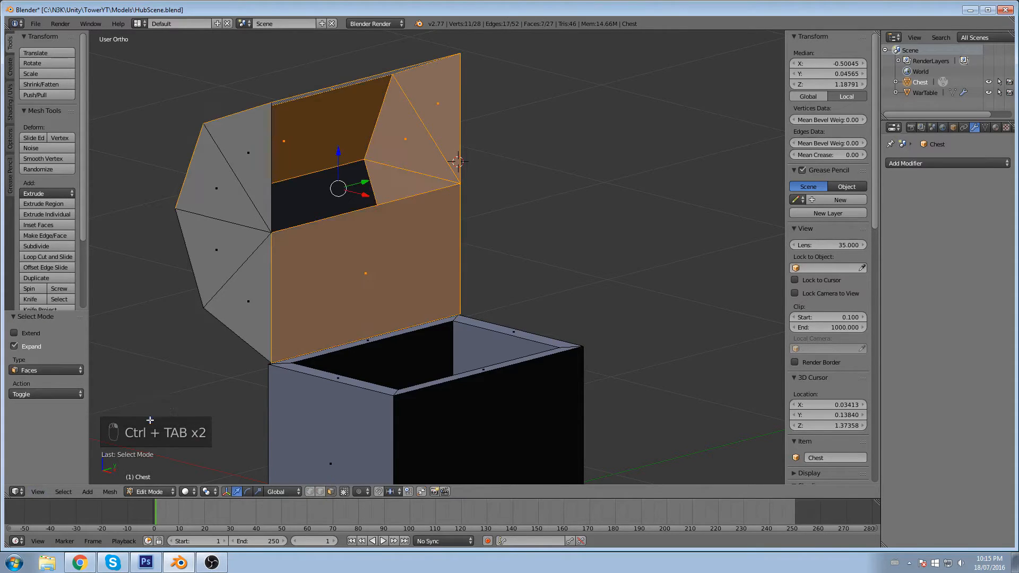
left_click(338, 305)
key("x")
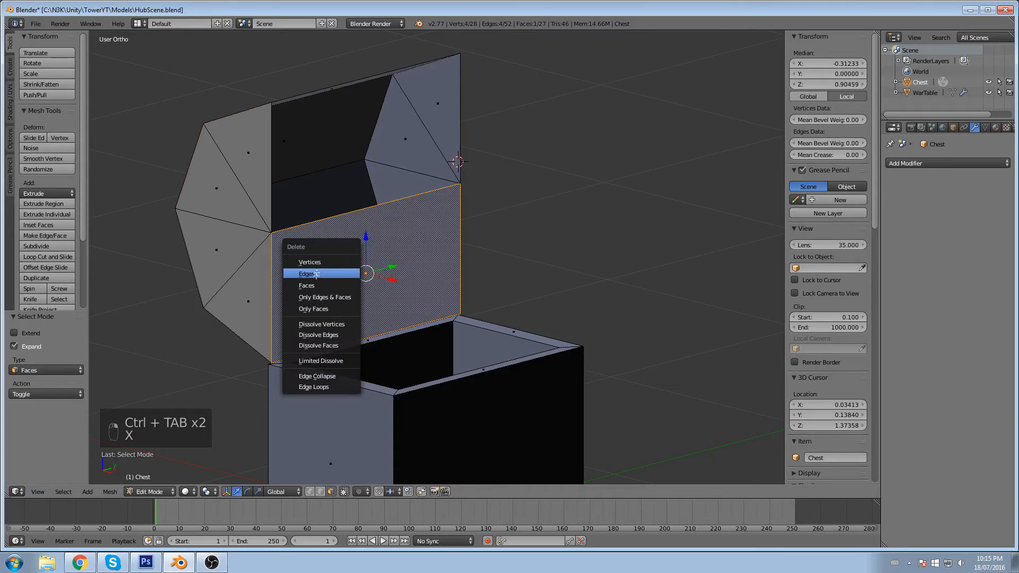
left_click(315, 285)
key("x")
Step: Extrude the edge loop around the lid's opening and scale it inward to 0.921 to form a rim
middle_click_drag(425, 171, 389, 170)
middle_click_drag(317, 134, 353, 178, "shift")
middle_click_drag(402, 69, 403, 372)
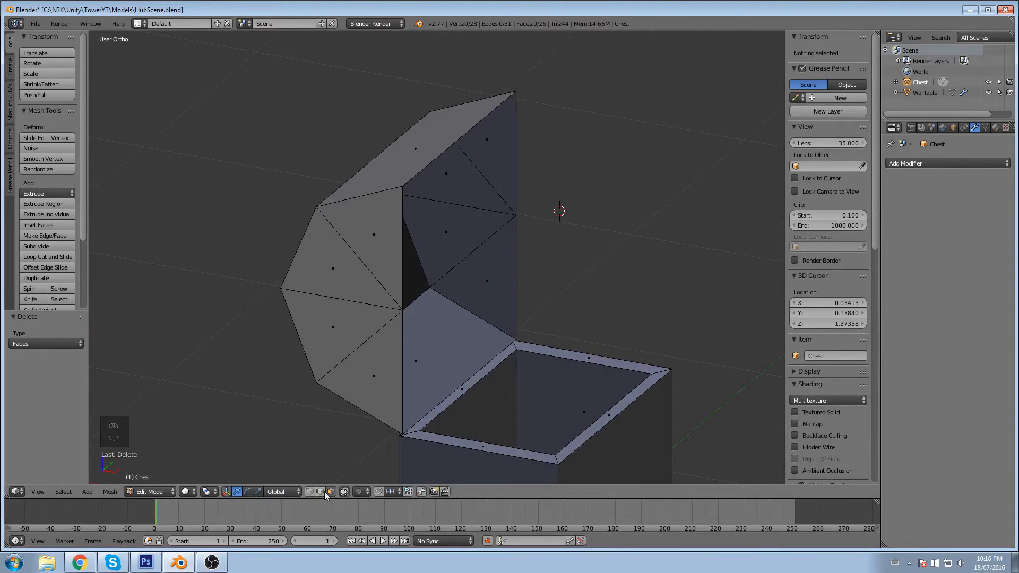
left_click(402, 406, "alt")
middle_click_drag(401, 403, 436, 361)
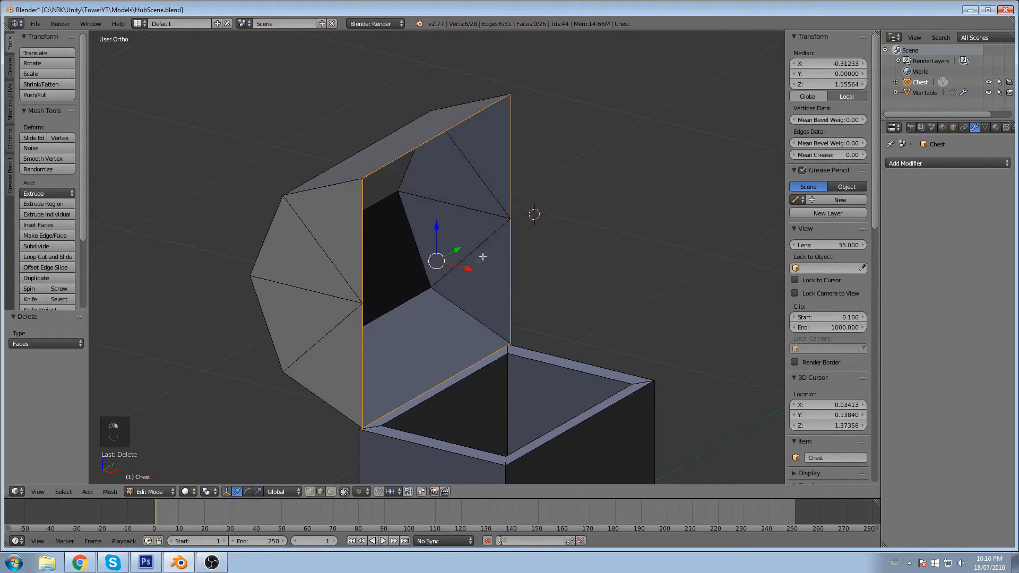
middle_click_drag(477, 262, 508, 229)
key("e")
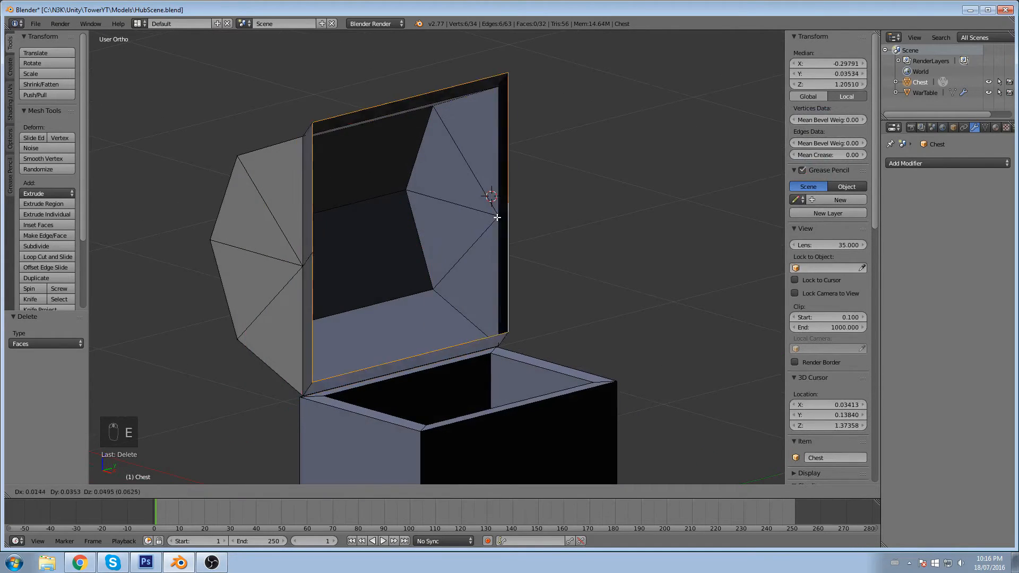
key("s")
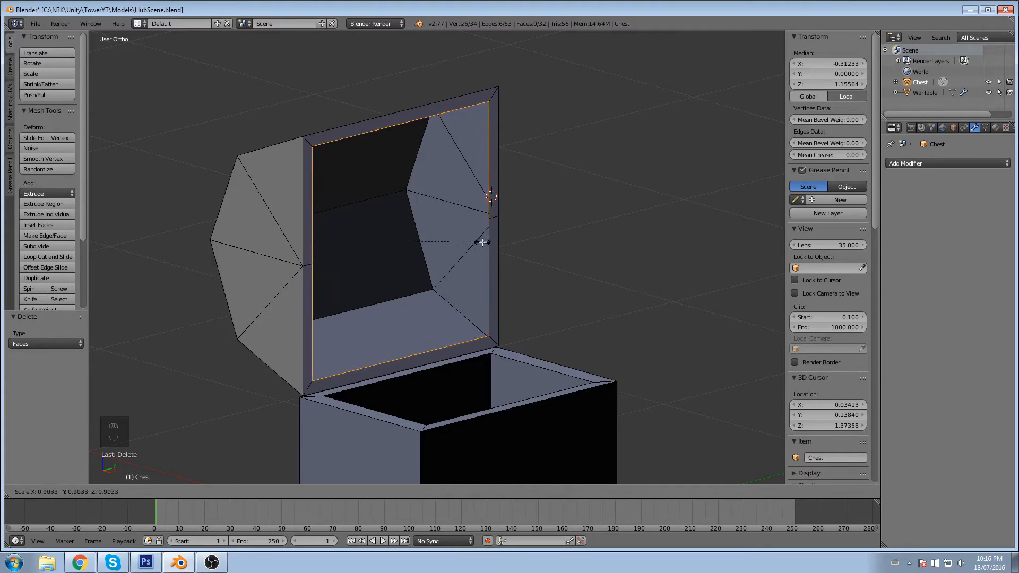
left_click(484, 241)
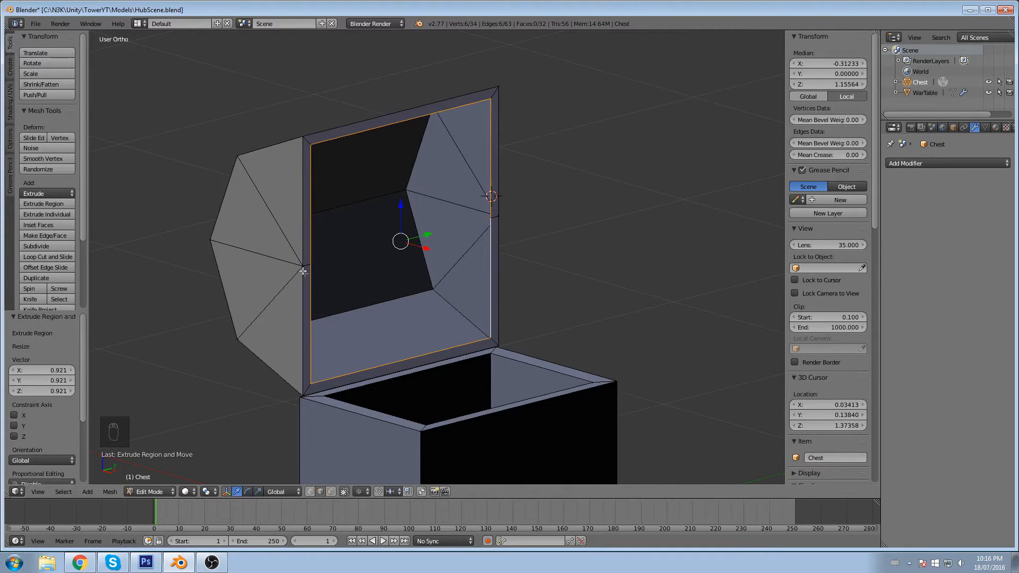
Step: Scale the rim's inner edge loop to 0.862 along Z
middle_click_drag(297, 252, 344, 260)
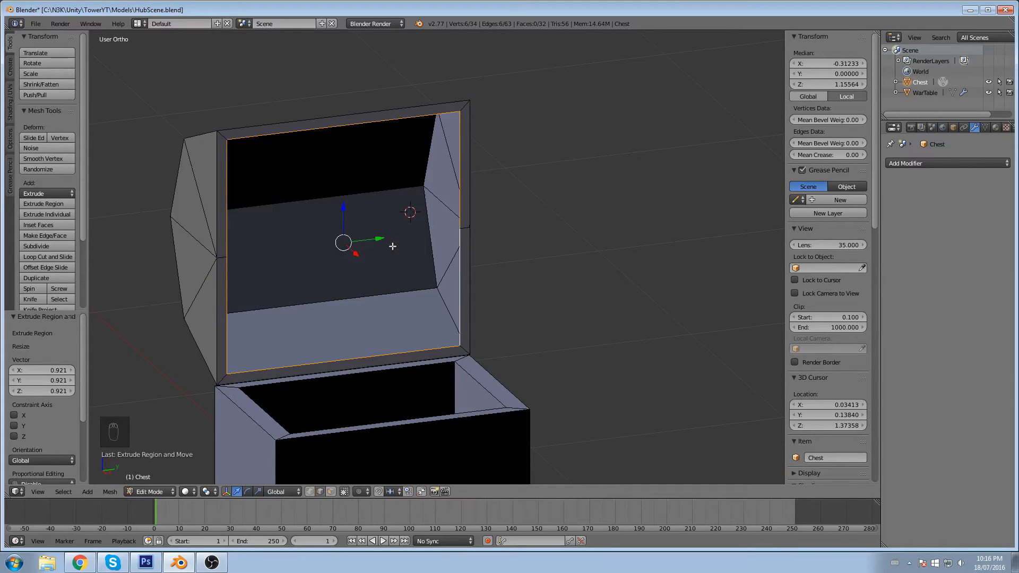
key("s")
key("x")
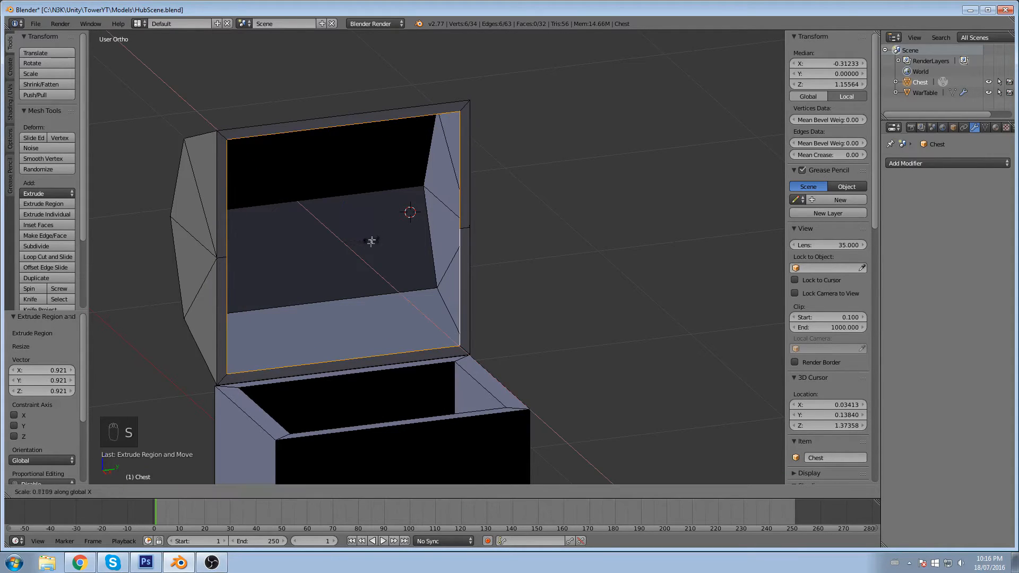
key("x")
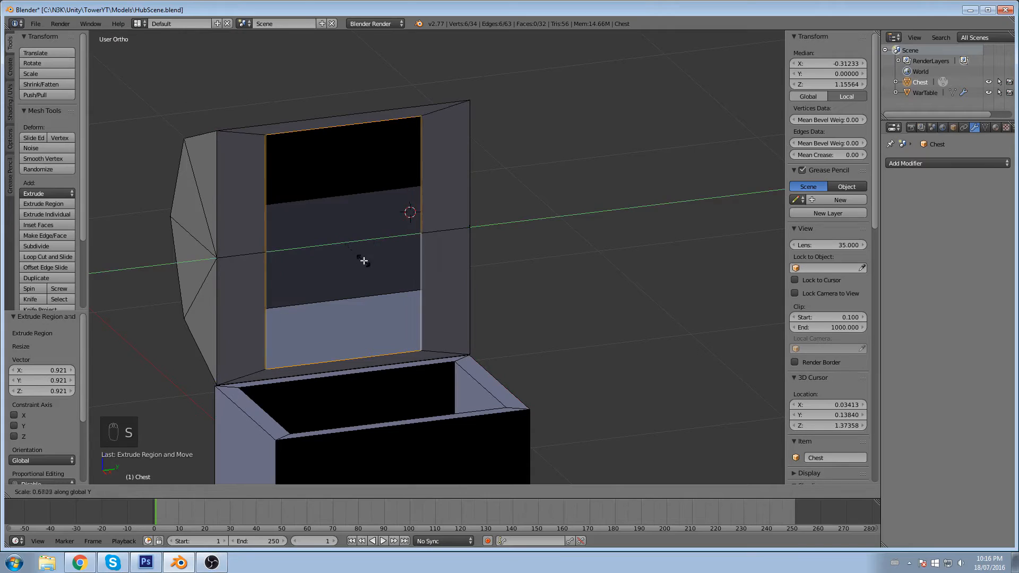
key("z")
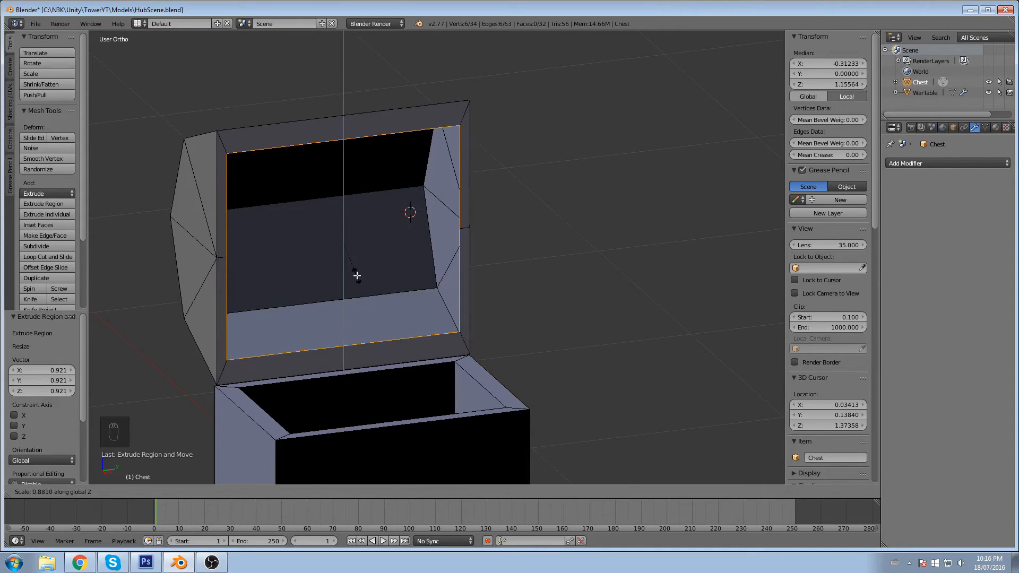
left_click(357, 272)
middle_click_drag(404, 298, 351, 98)
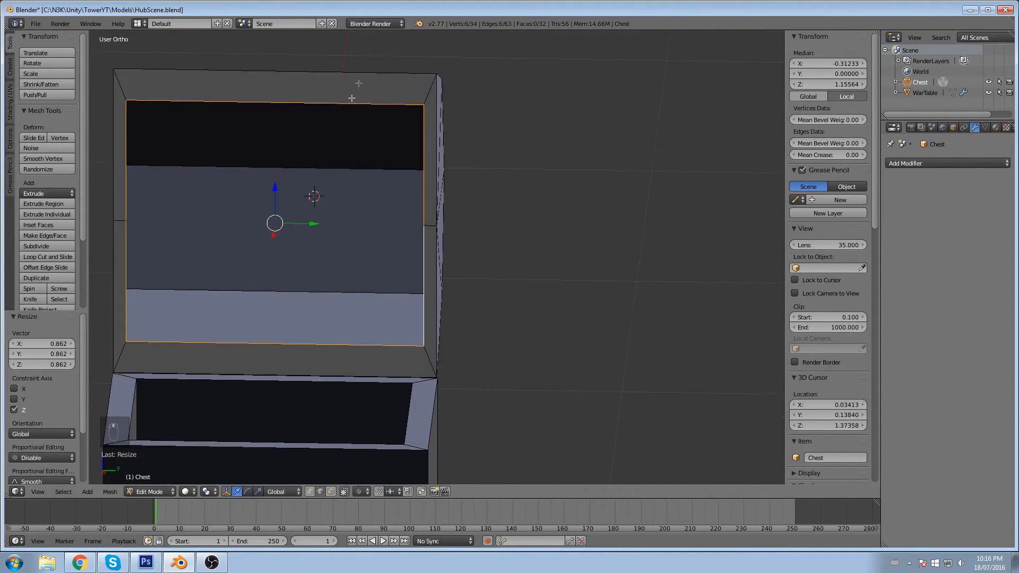
Step: Extrude the rim's inner edge loop -0.780 along X, through the back of the lid
middle_click_drag(265, 191, 349, 199)
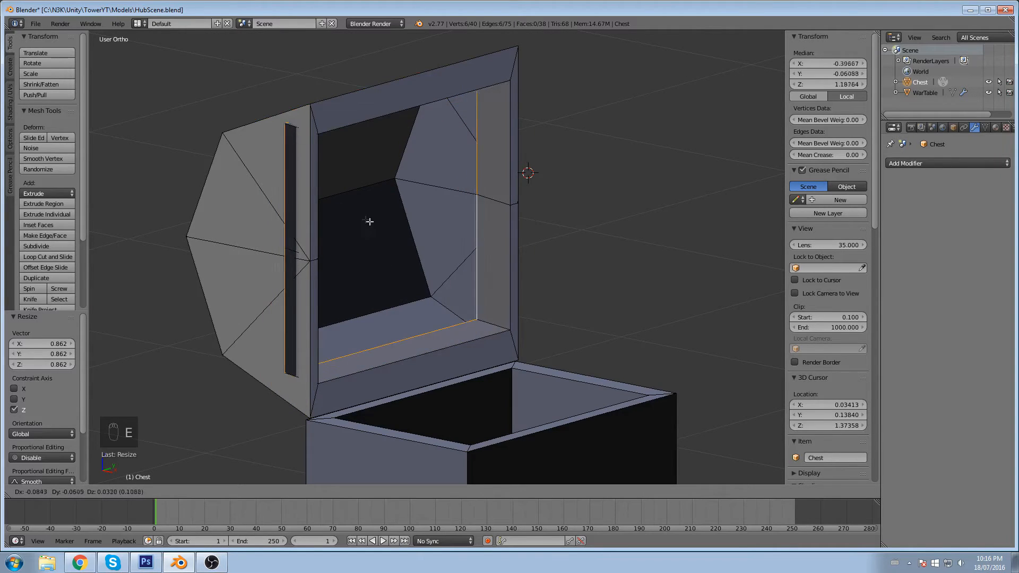
key("x")
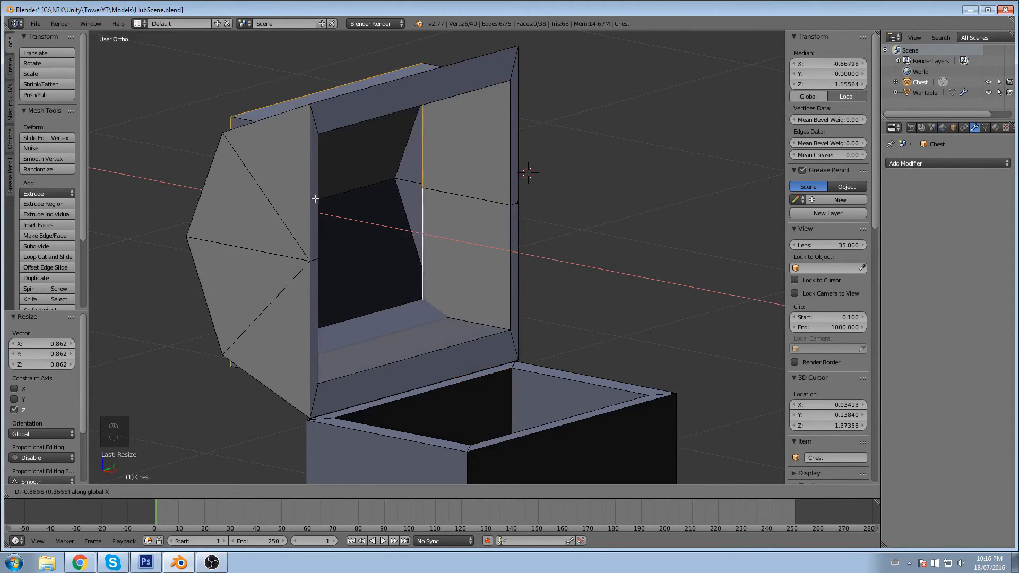
left_click(213, 169)
Step: Merge the lid inner back wall's upper corner vertex on the +Y side into the mid-height vertex below it, using At Last
scroll(212, 170, "down", 1)
middle_click_drag(213, 170, 349, 212)
right_click(357, 157)
middle_click_drag(345, 165, 341, 141)
right_click(342, 140)
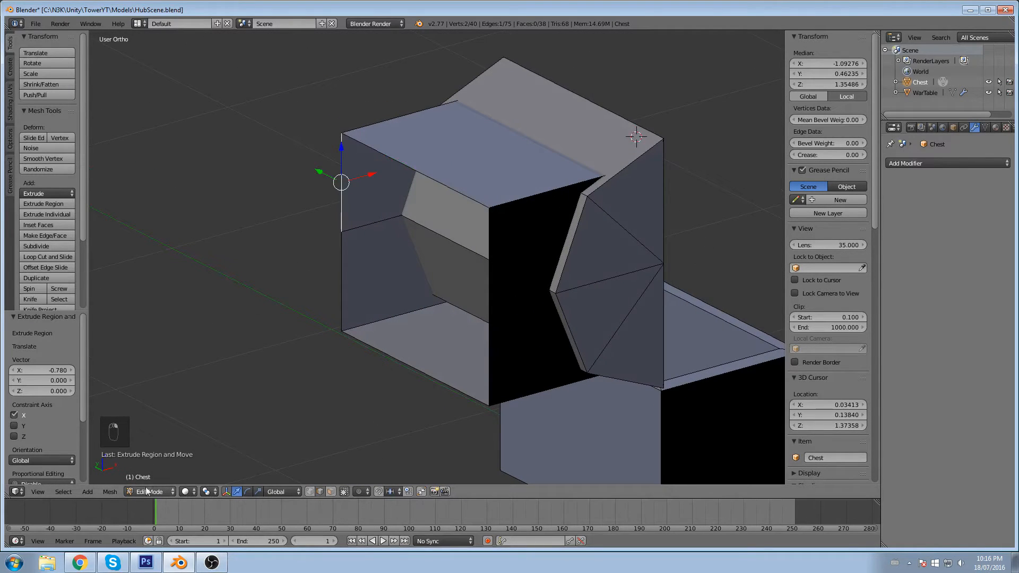
left_click(309, 492)
right_click(342, 133)
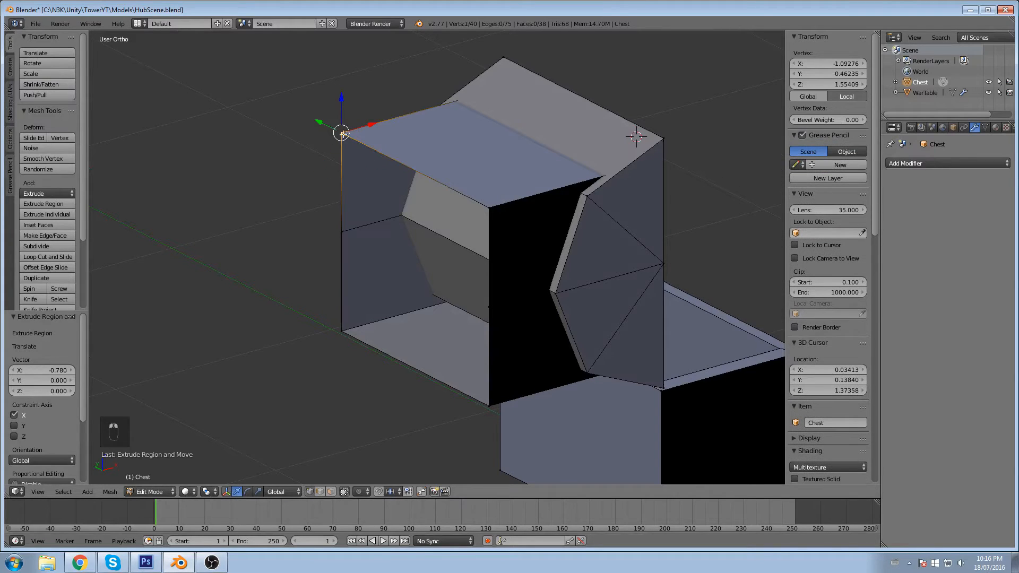
right_click(342, 231, "shift")
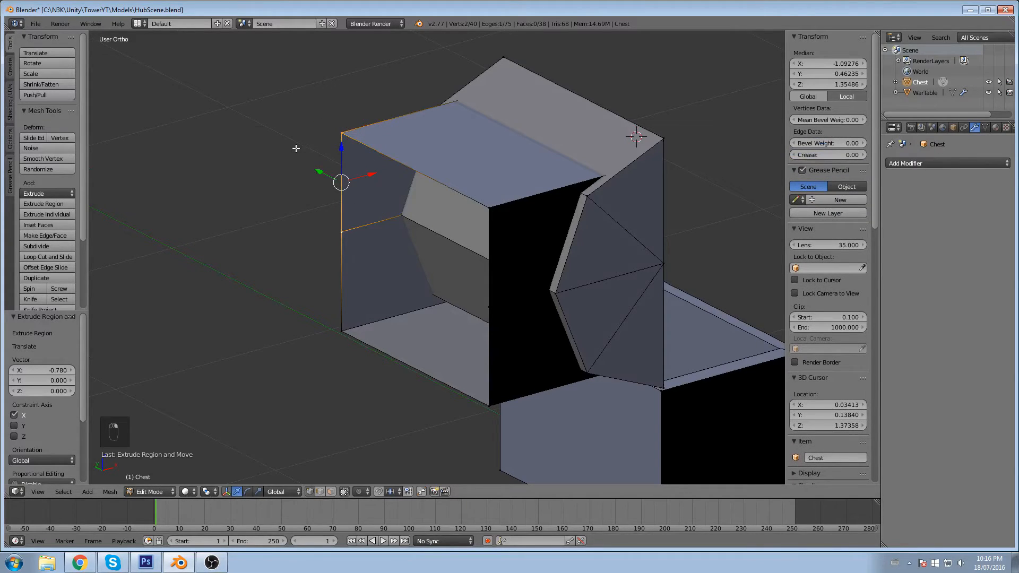
key("alt+m")
left_click(278, 159)
Step: Merge the inner back wall's upper corner vertex on the -Y side into its mid-height vertex, using At Last
right_click(486, 206)
key("ctrl+z")
right_click(494, 206)
middle_click_drag(429, 292, 405, 254)
right_click(443, 197, "shift")
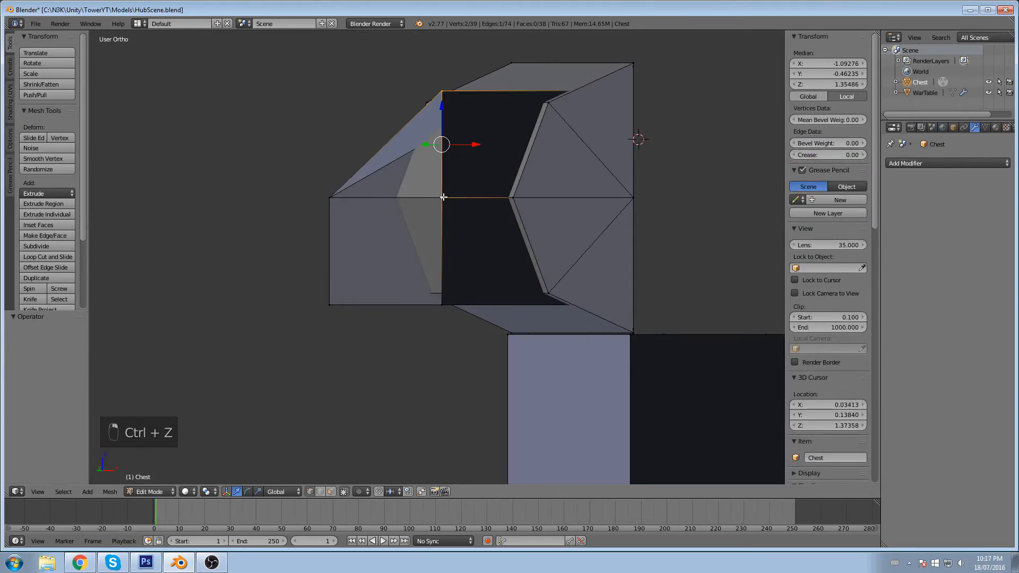
key("alt+m")
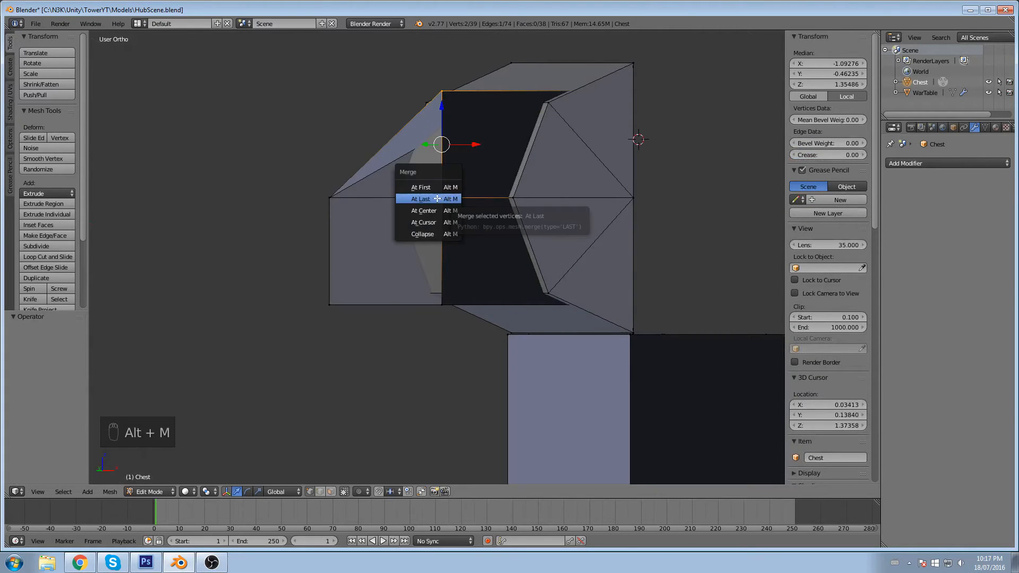
left_click(449, 198)
Step: Merge the inner back wall's lower corner vertex on the +Y side into the mid-height vertex above it, using At Last
right_click(334, 287)
right_click(327, 200, "shift")
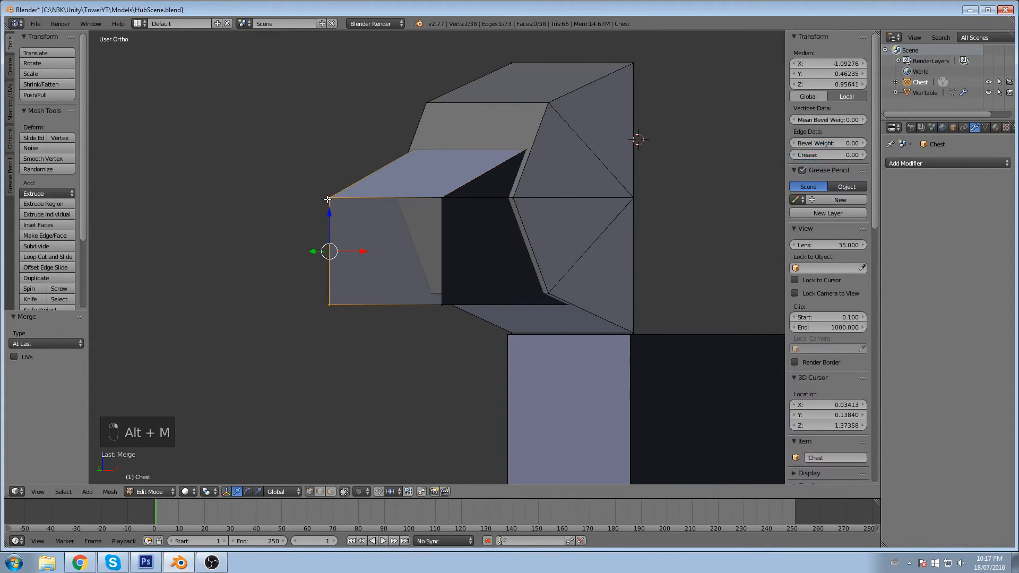
key("alt+m")
left_click(327, 200)
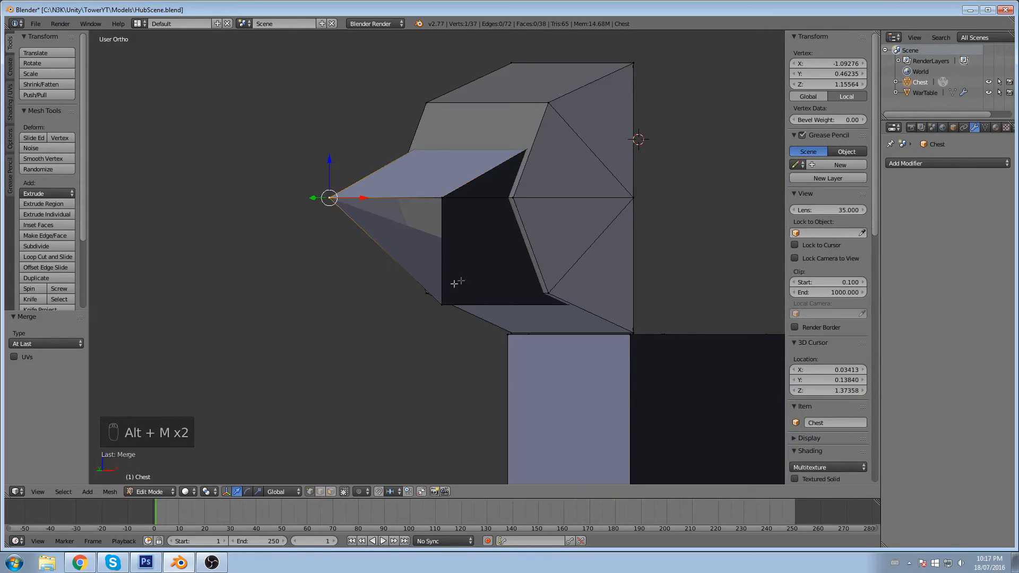
Step: Merge the inner back wall's remaining lower corner vertex on the -Y side into its mid-height vertex, using At Last
middle_click_drag(460, 273, 415, 278)
right_click(400, 274, "shift")
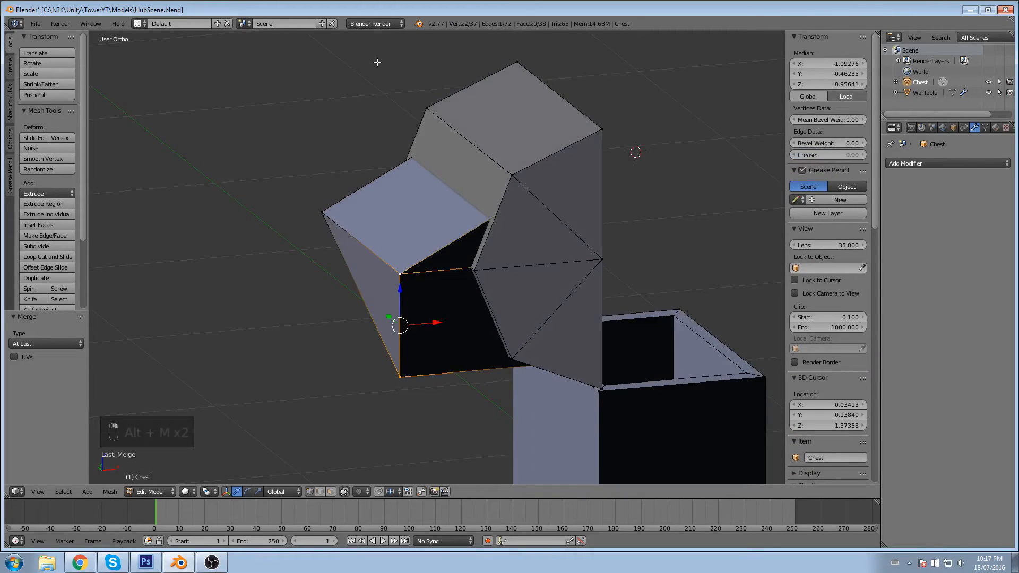
key("alt+m")
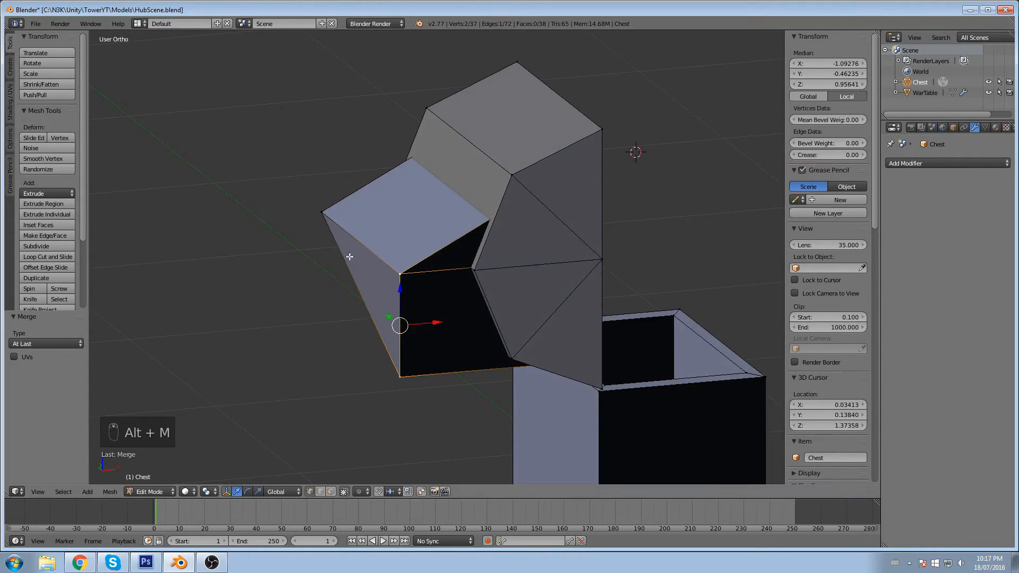
key("alt+m")
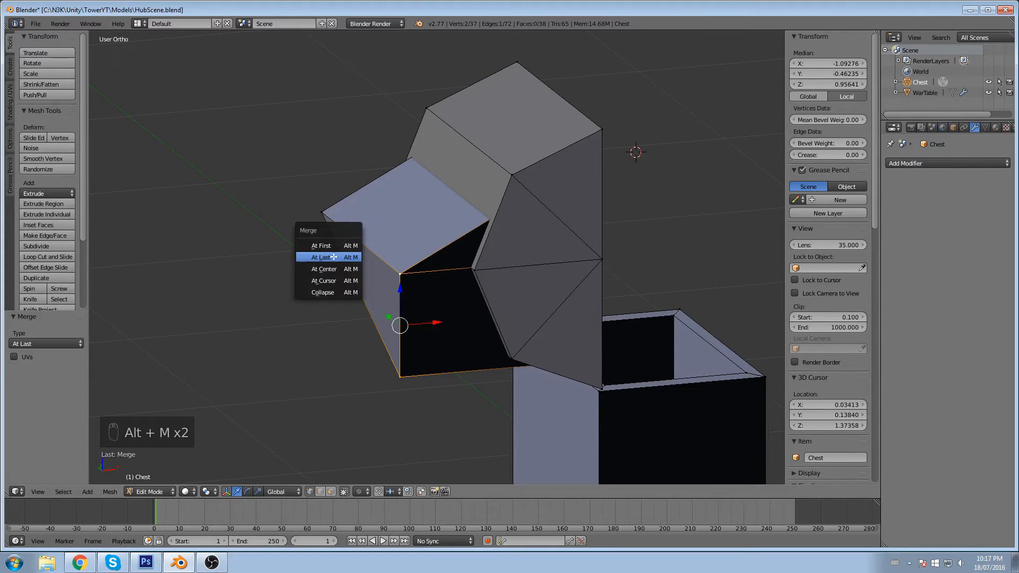
left_click(332, 257)
Step: Move the inner walls' protruding back edge along X so that it sits inside the lid
middle_click_drag(319, 209, 339, 238)
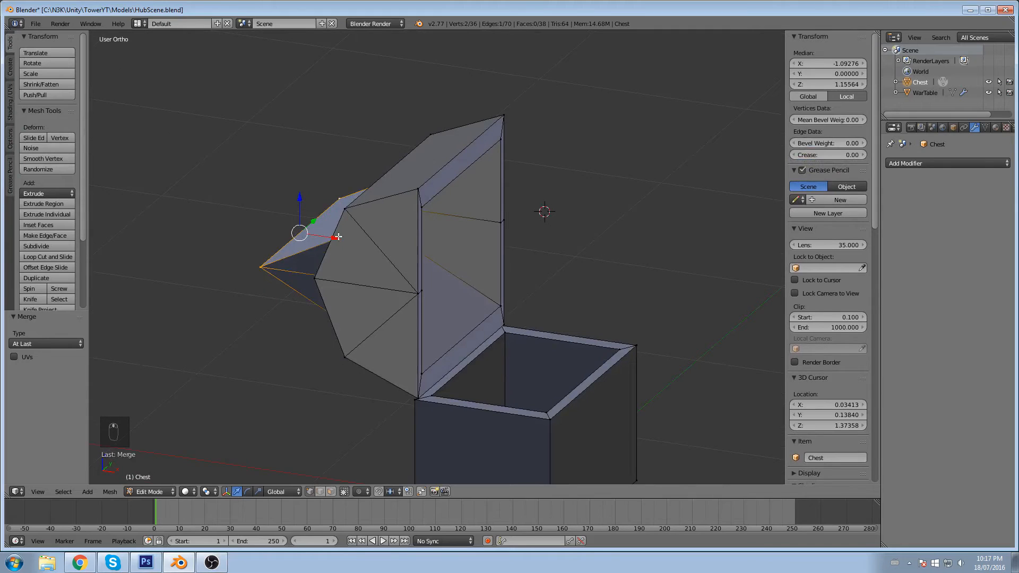
left_click_drag(331, 239, 411, 250)
middle_click_drag(411, 251, 512, 302)
Step: Select the chest's entire mesh and scale it 1.397 along Y
key("a")
key("a")
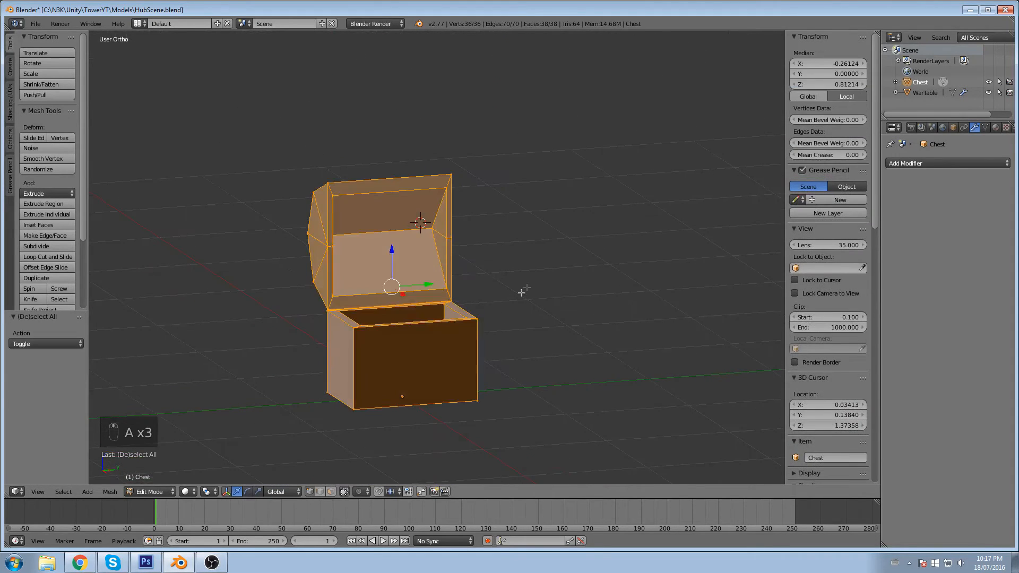
key("s")
key("y")
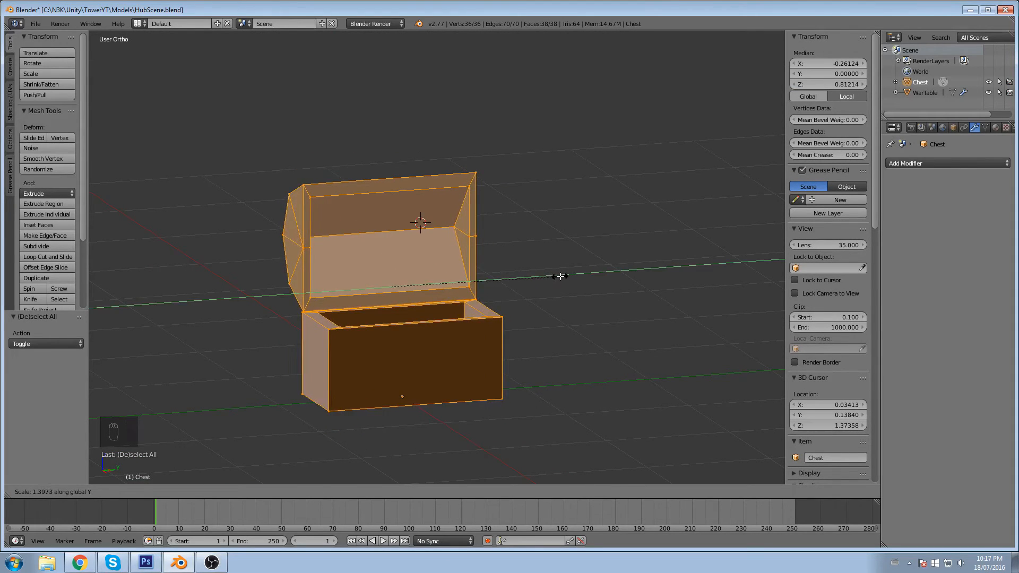
left_click(569, 291)
left_click(568, 292)
Step: Save HubScene.blend, overwriting the existing file
middle_click_drag(569, 291, 607, 329)
scroll(573, 289, "down", 5)
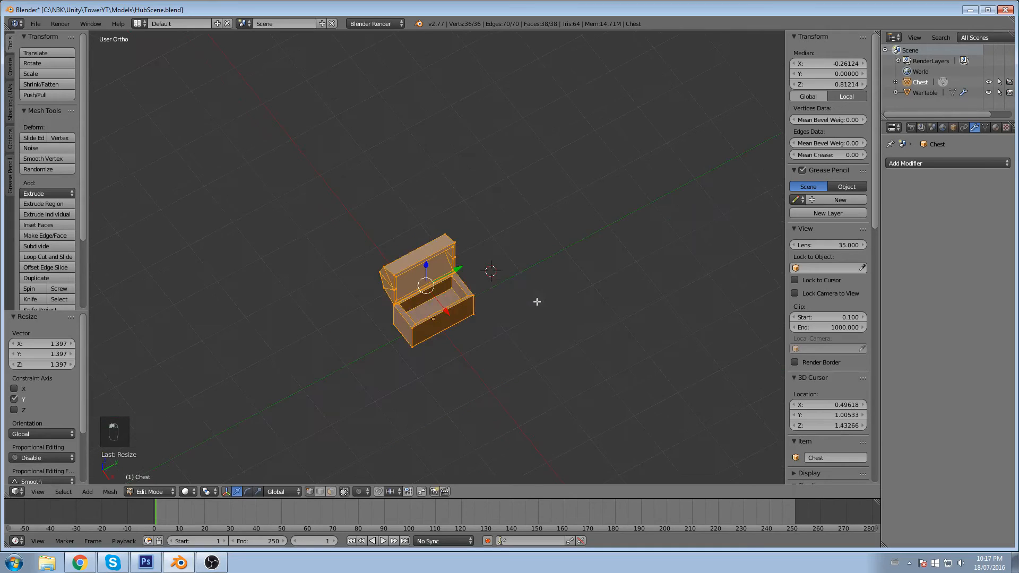
key("ctrl+s")
left_click(506, 302)
Step: Select all faces linked to the chest's lid in face select mode and move the lid -0.025 along X
scroll(454, 338, "down", 4)
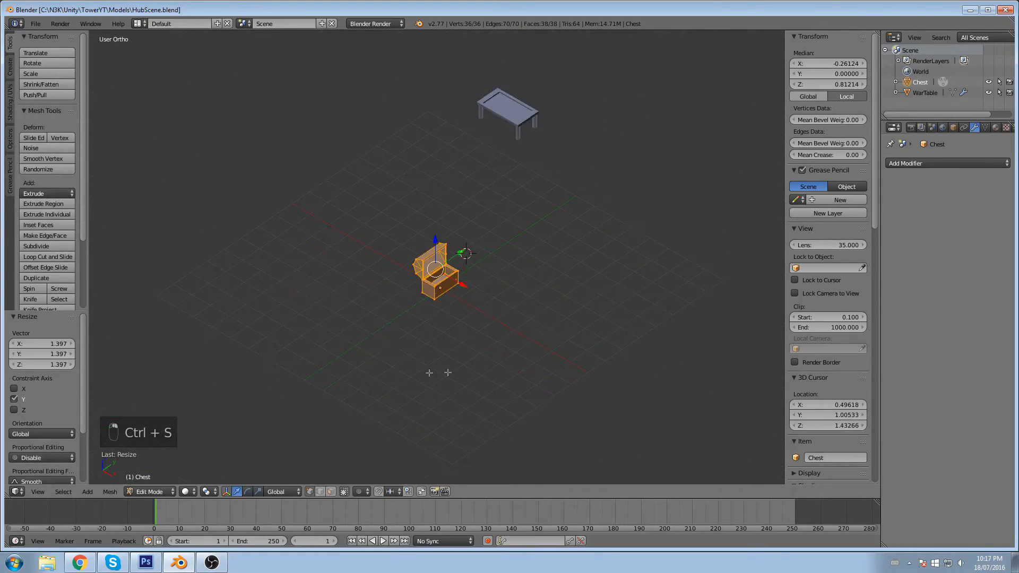
scroll(403, 227, "up", 6)
right_click(457, 251)
scroll(451, 255, "down", 3)
scroll(452, 249, "up", 3)
middle_click_drag(454, 239, 519, 204)
scroll(496, 246, "up", 5)
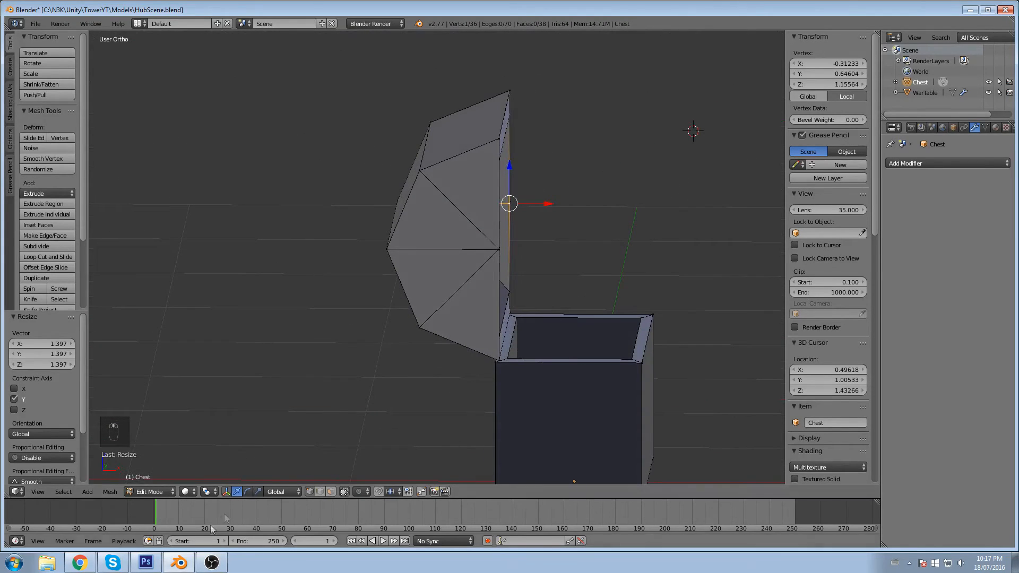
left_click(332, 492)
right_click(505, 282)
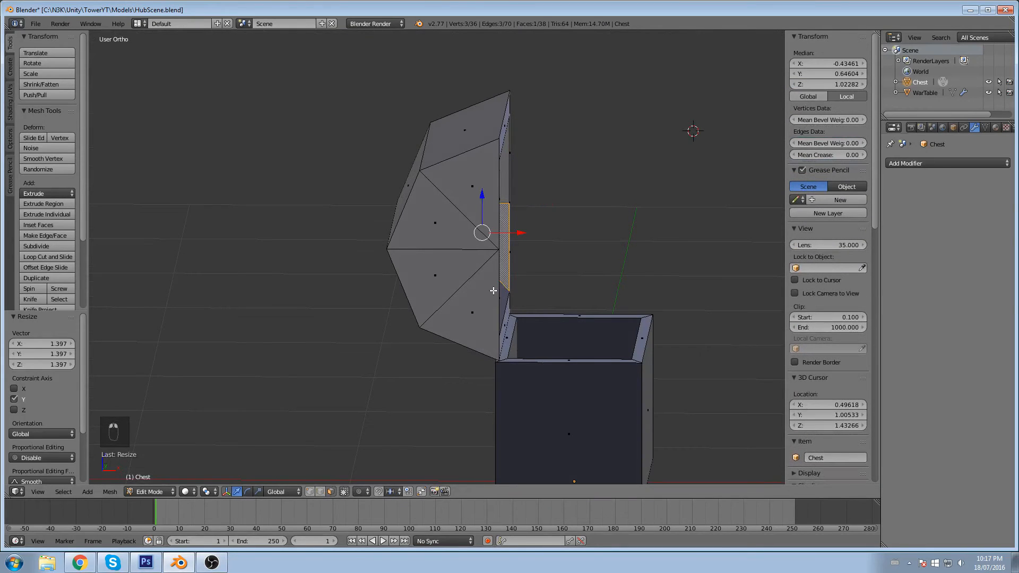
key("alt+l")
key("ctrl+l")
middle_click_drag(559, 256, 502, 227)
key("g")
key("x")
left_click(475, 242)
Step: Scale the lid 1.155 along X
key("s")
key("x")
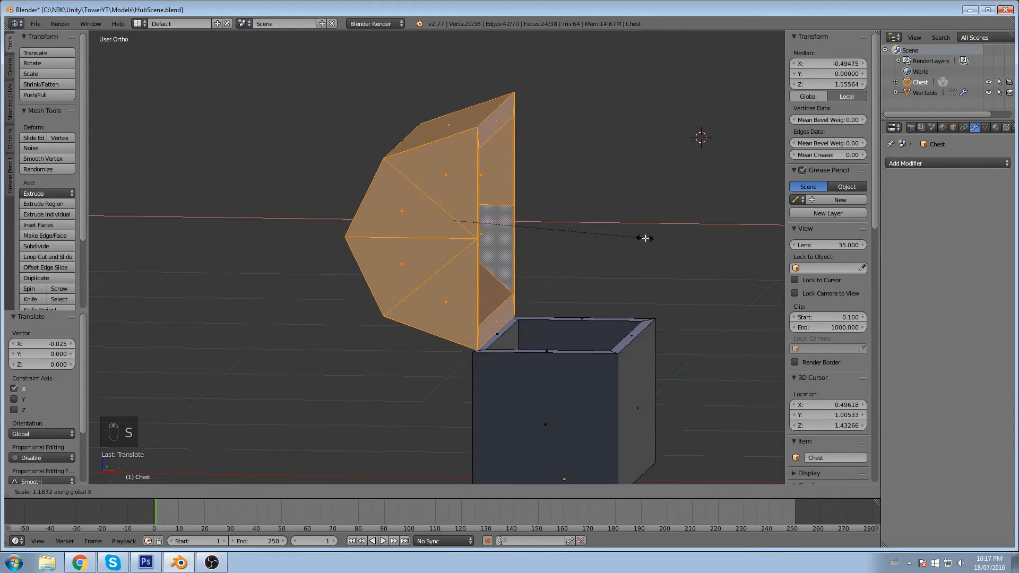
left_click(640, 233)
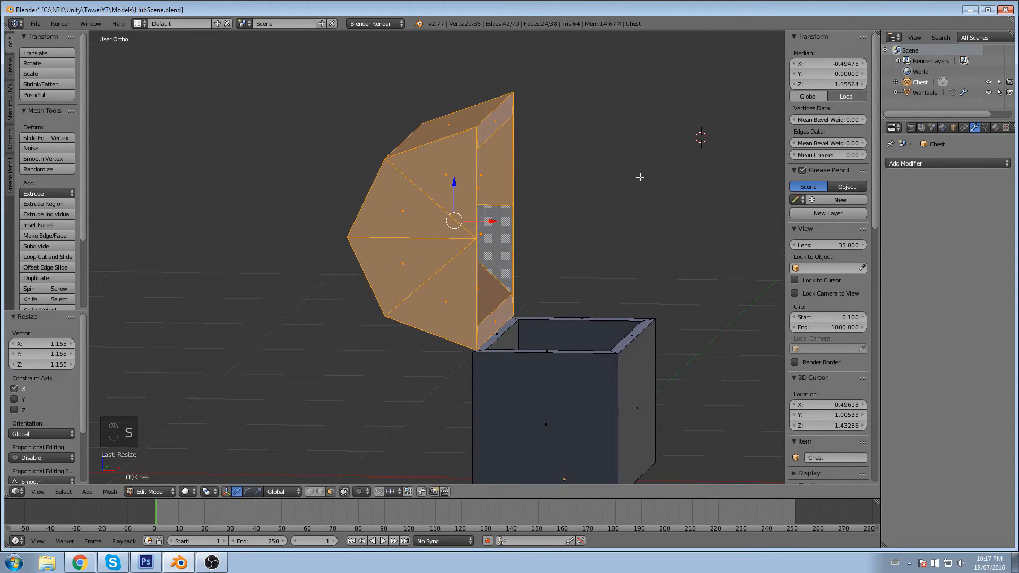
Step: Rotate the lid -17.214° about the Y axis so it leans over the box
key("r")
key("x")
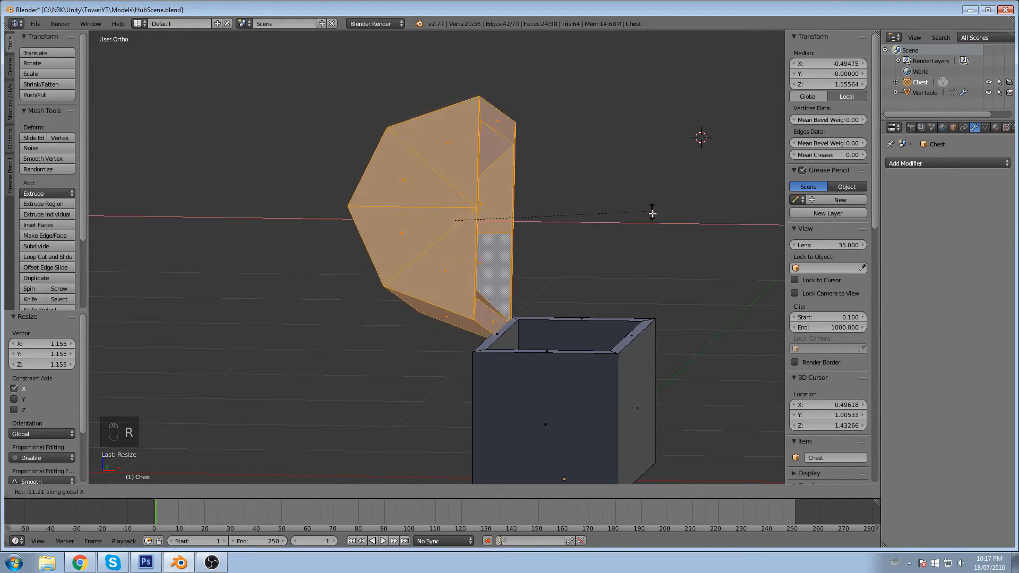
key("y")
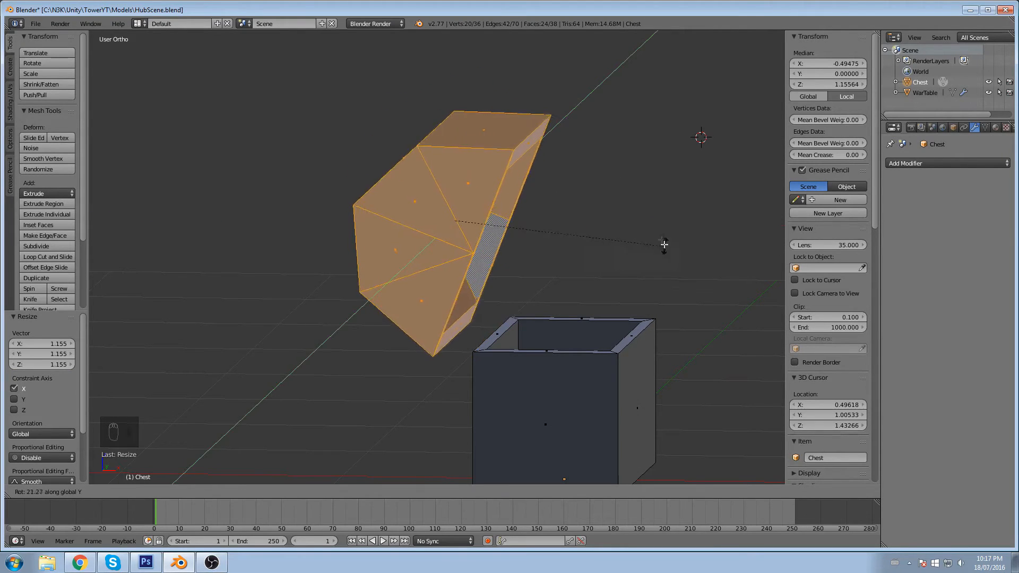
left_click(573, 144)
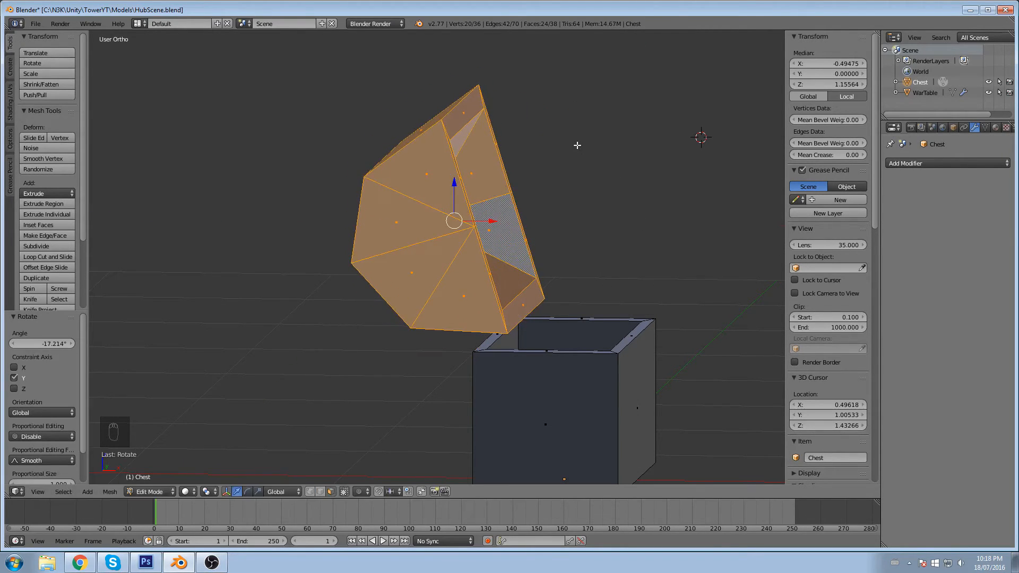
Step: Move the lid by X -0.147, Y -0.027, Z -0.082 so its lower edge meets the box's back edge
key("g")
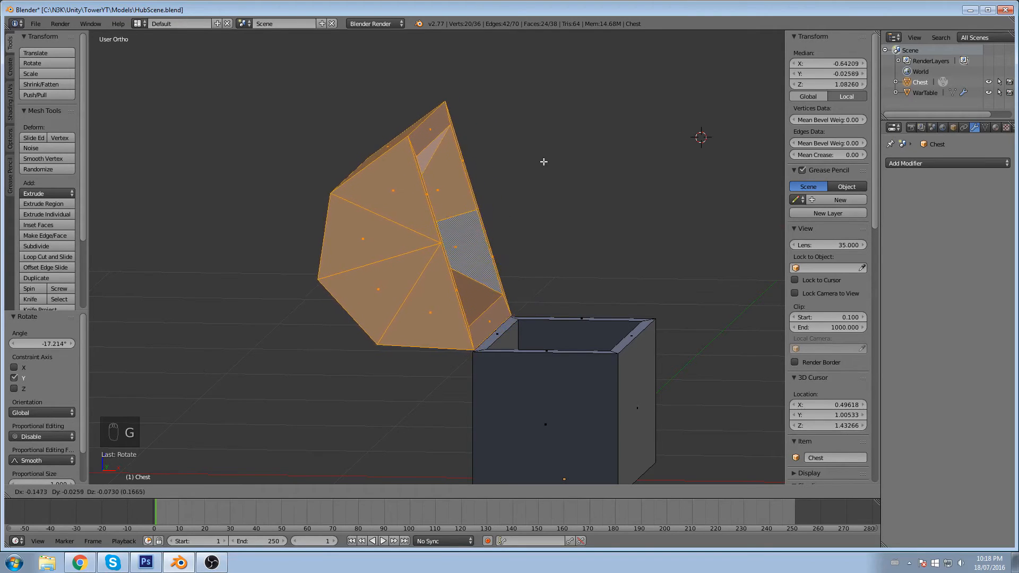
left_click(543, 164)
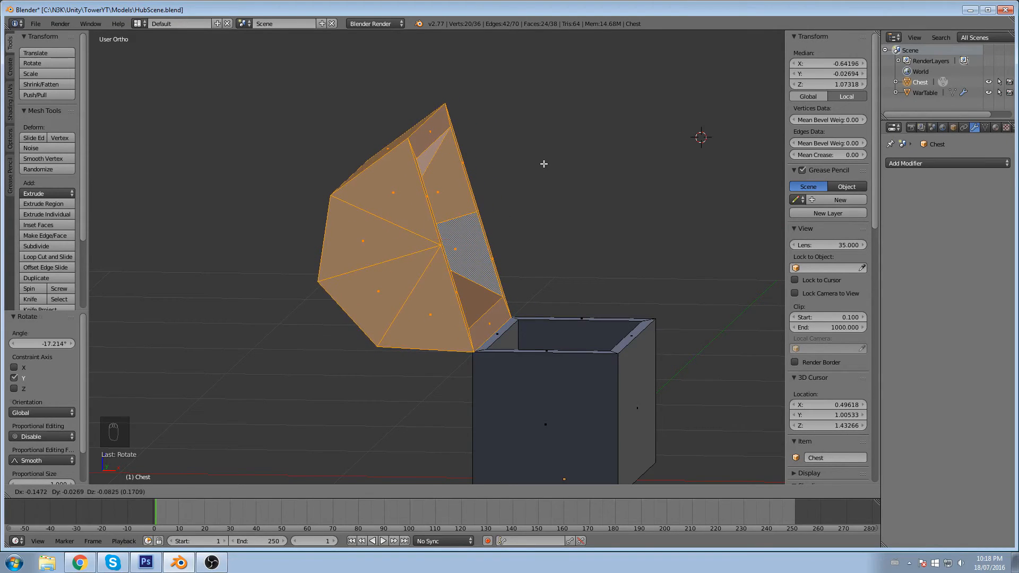
middle_click_drag(610, 241, 546, 319)
left_click(546, 320)
Step: Return to Object Mode, move the chest beside the war table at about X -1.32, Y 4.23, Z 4.07, and save the file
scroll(546, 320, "down", 11)
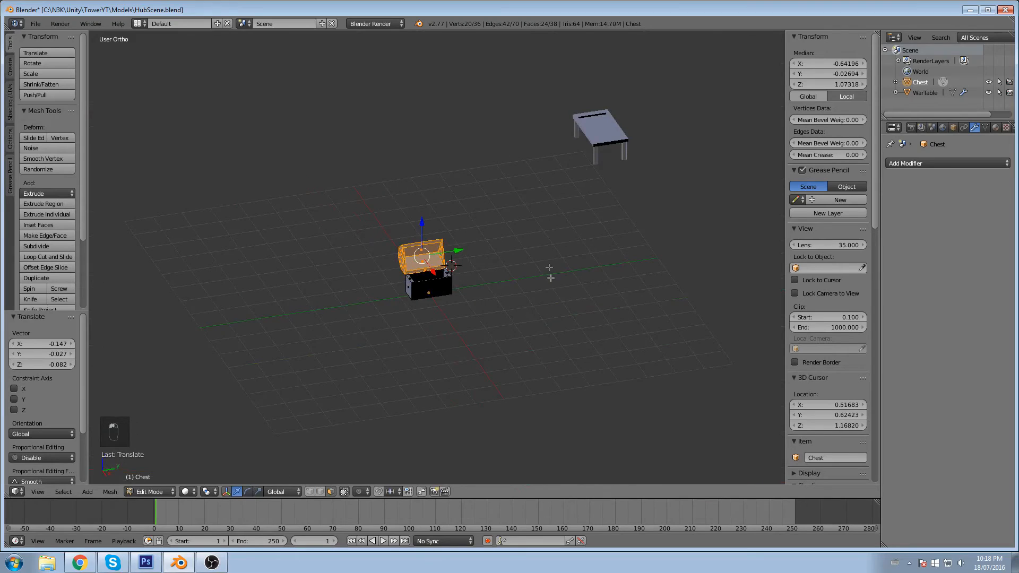
left_click(149, 491)
left_click(142, 479)
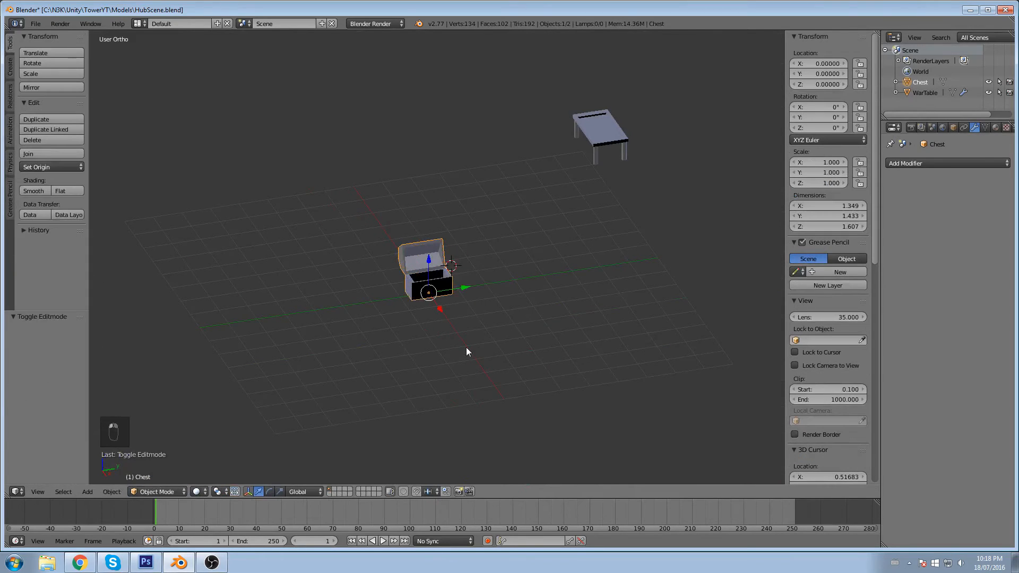
key("g")
left_click(561, 168)
middle_click_drag(560, 168, 555, 137)
key("g")
left_click(599, 146)
key("ctrl+s")
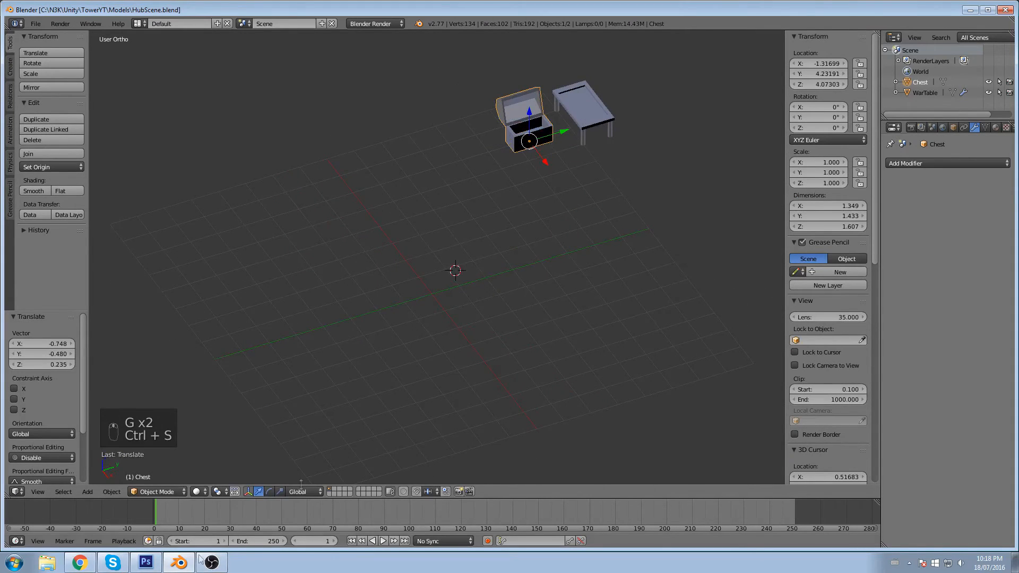
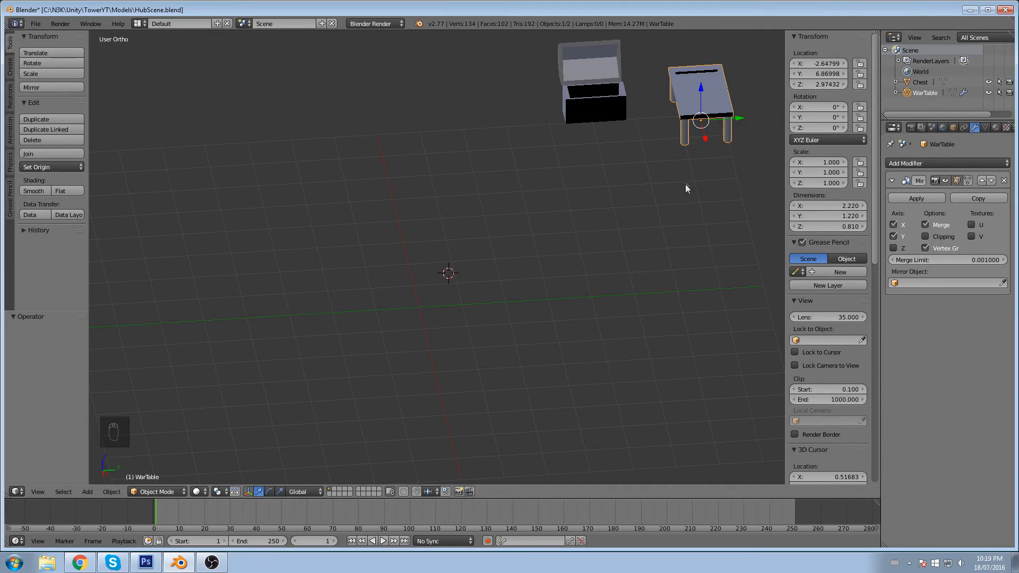
Step: Copy and paste the war table, and move the copy by X 1.534, Y -6.499, Z -3.766 to near the grid's centre
middle_click_drag(708, 157, 711, 81)
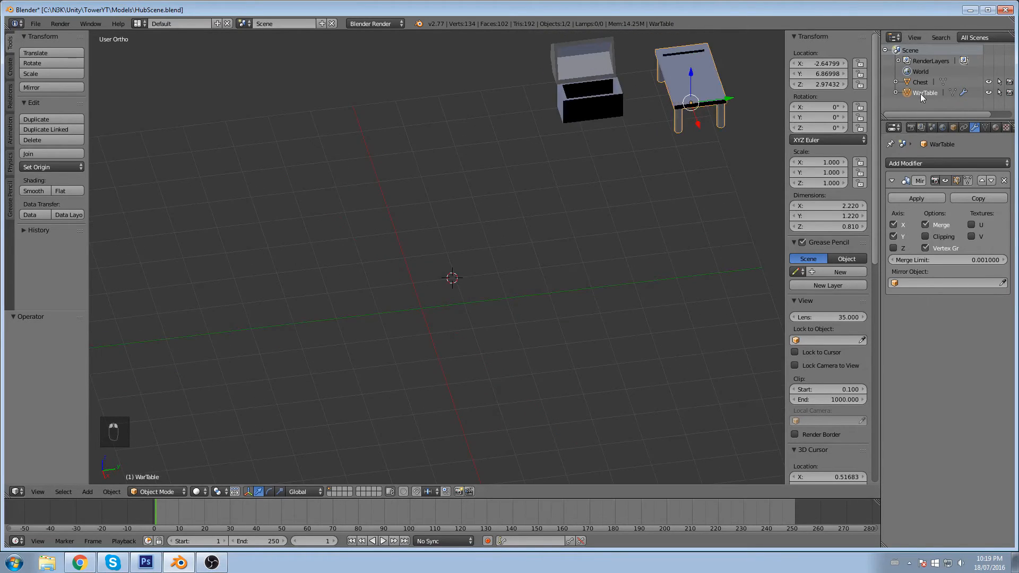
key("ctrl+c")
key("ctrl+v")
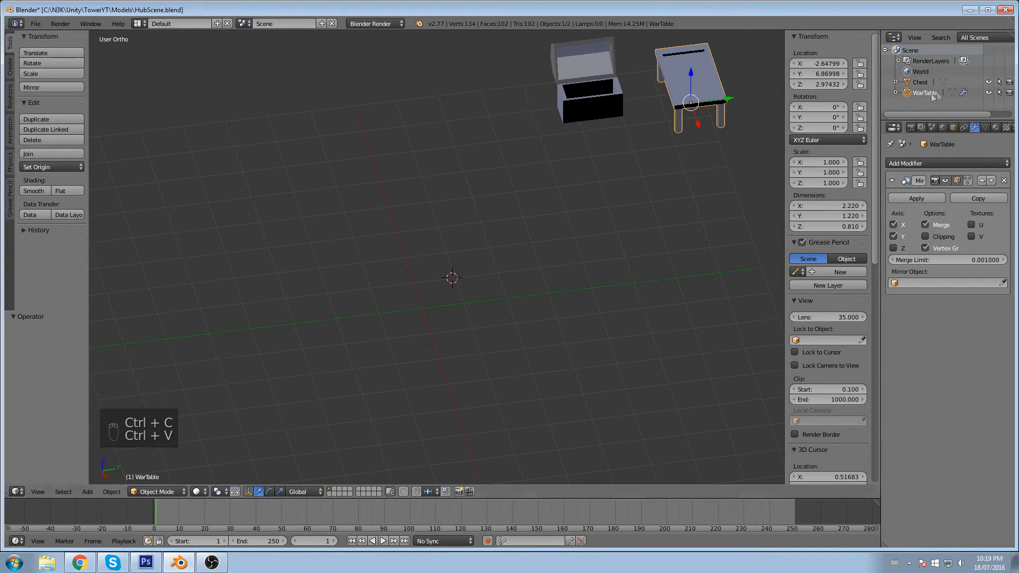
key("ctrl+c")
key("ctrl+c")
key("ctrl+v")
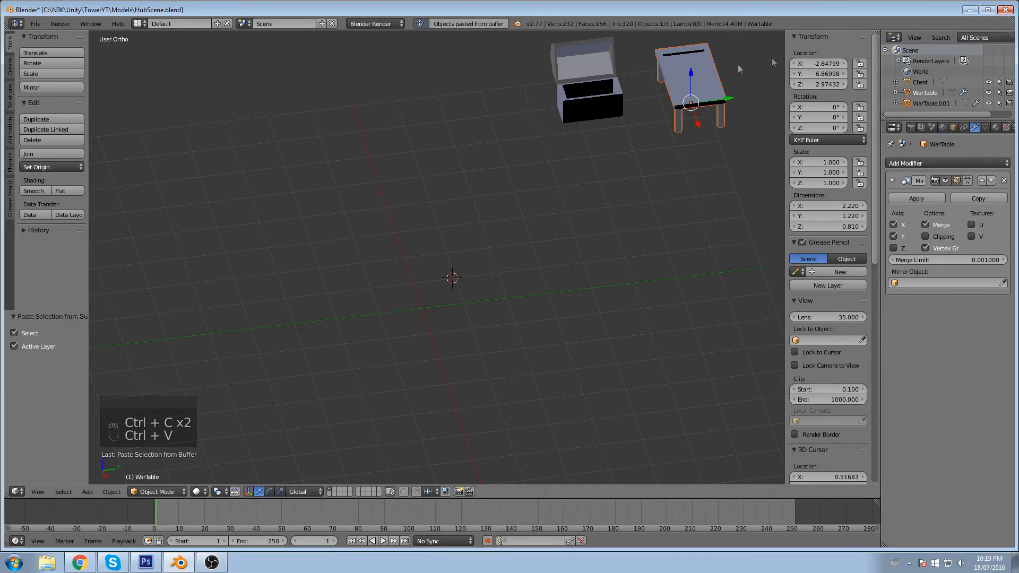
left_click(935, 103)
key("g")
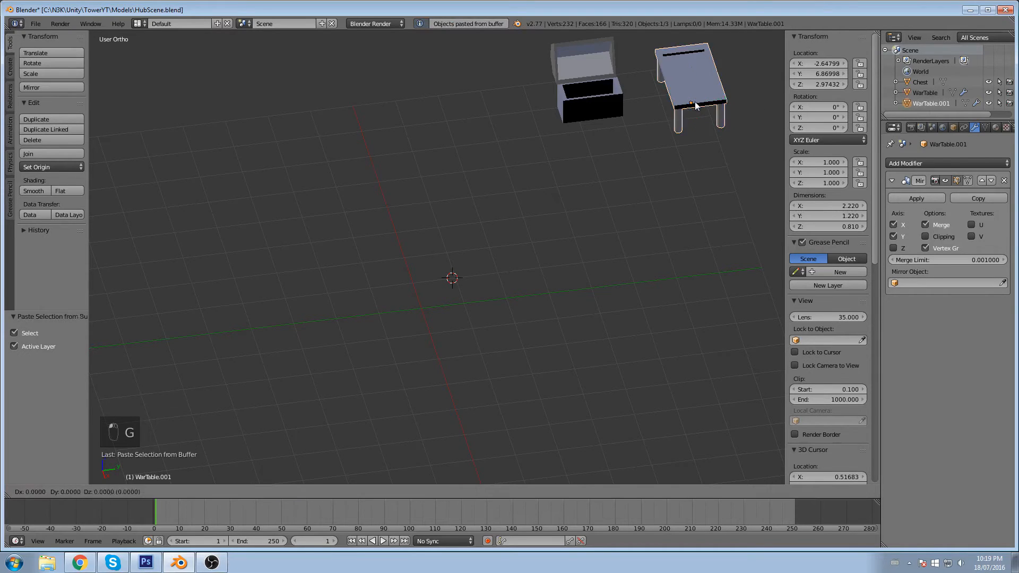
left_click(425, 295)
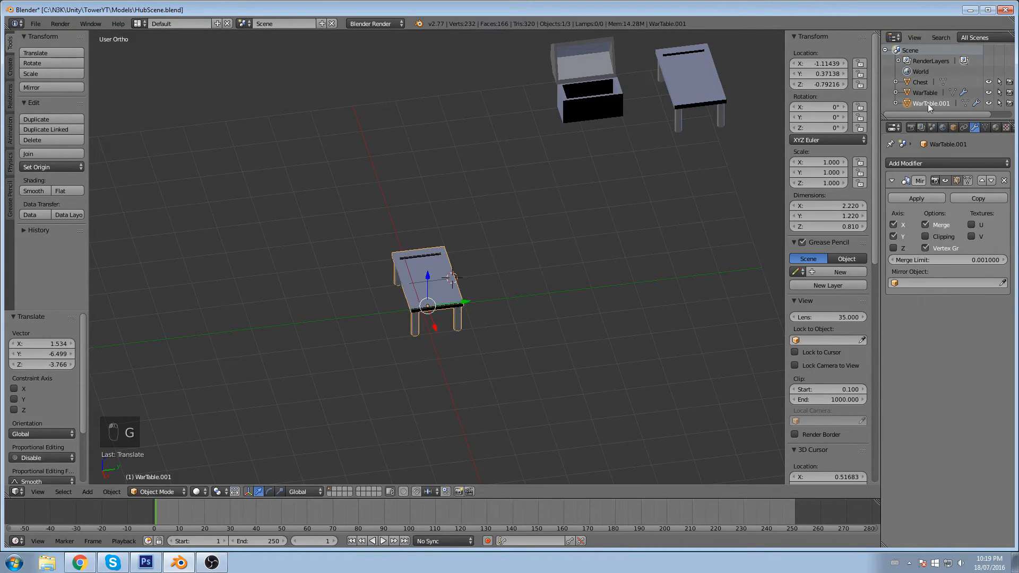
Step: Rename the copied table as ResearchTable
type("ResearchRTa")
key("BackSpace")
key("BackSpace")
key("BackSpace")
type("Table")
key("Return")
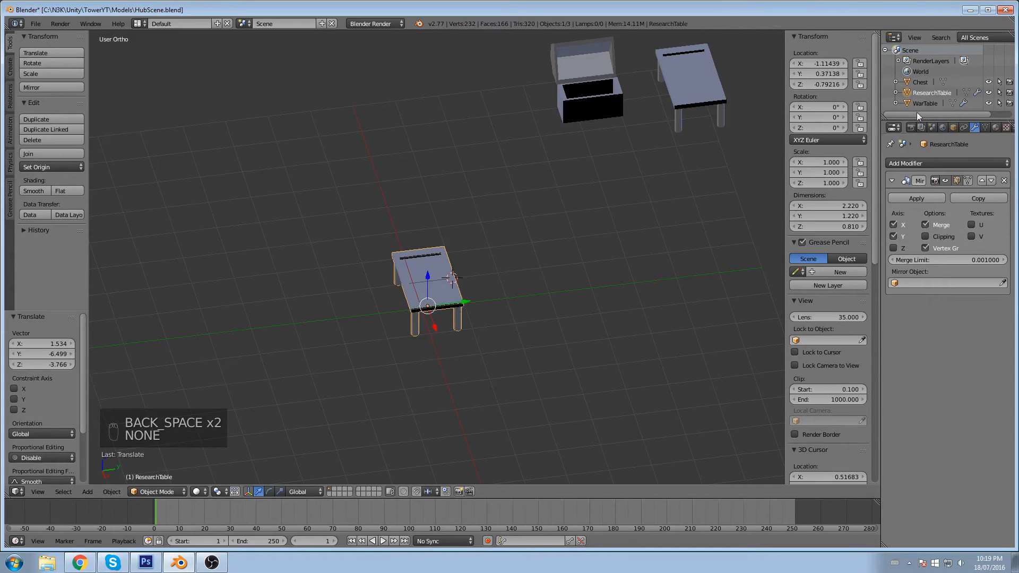
middle_click_drag(428, 343, 483, 324)
scroll(483, 325, "up", 3)
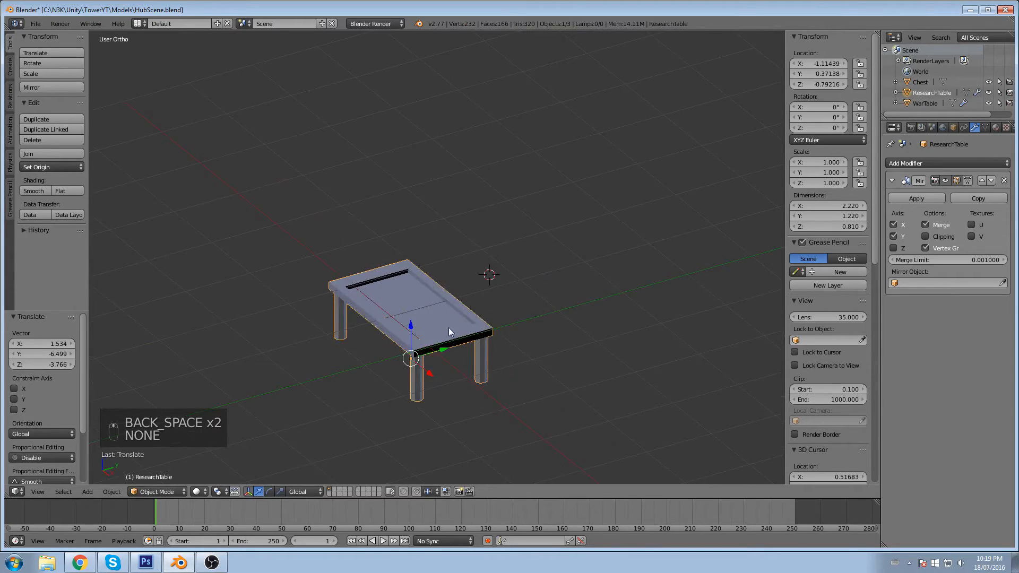
Step: Set the research table's location to X 0, Y 0, Z 0
middle_click_drag(380, 330, 431, 321)
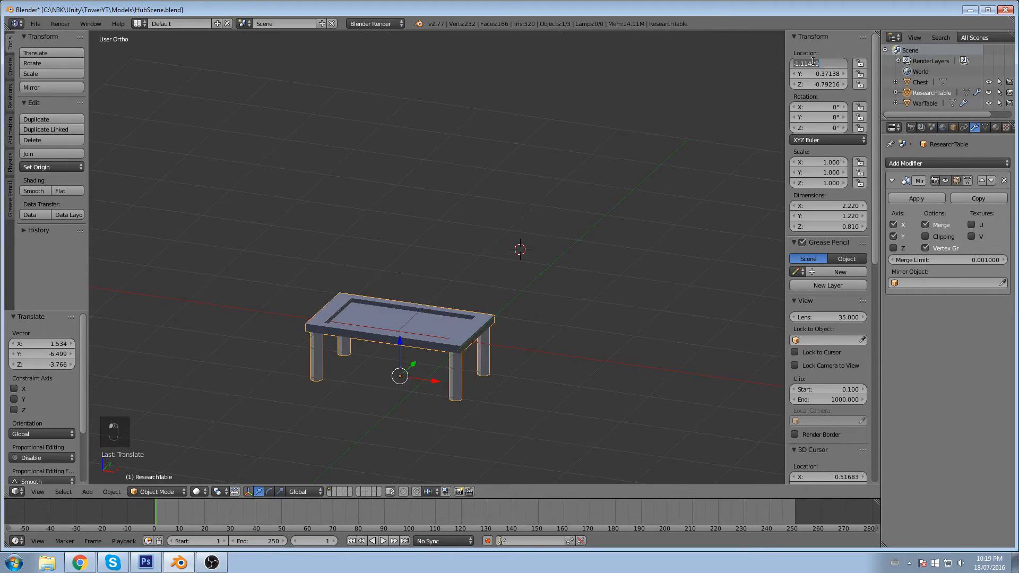
key("Tab")
type("0")
key("Tab")
type("0")
key("Return")
Step: Enter Edit Mode on the research table and delete the recessed panel face together with its two inner wall faces
middle_click_drag(531, 299, 511, 209)
scroll(556, 307, "up", 2)
left_click(156, 491)
left_click(163, 470)
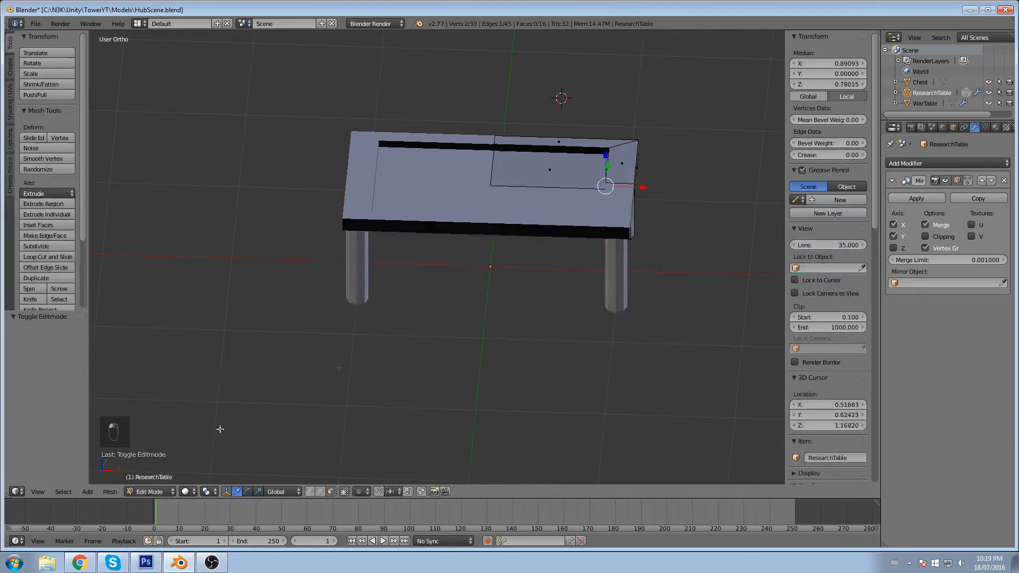
right_click(501, 165)
middle_click_drag(467, 168, 459, 183)
scroll(478, 183, "up", 3)
middle_click_drag(570, 143, 493, 212, "shift")
middle_click_drag(469, 173, 600, 144)
right_click(487, 153, "shift")
right_click(559, 100, "shift")
key("x")
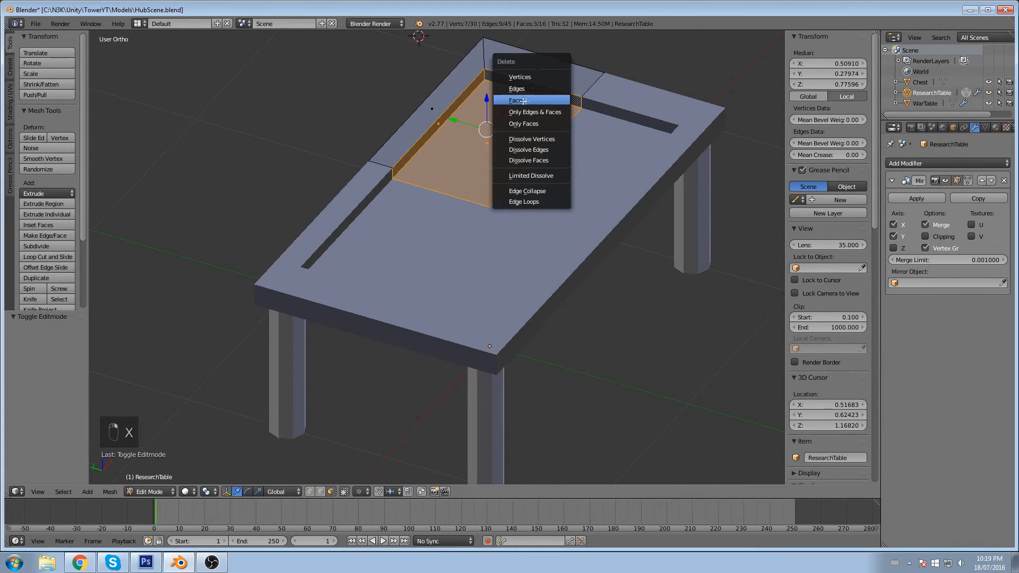
left_click(544, 100)
key("x")
right_click(562, 95)
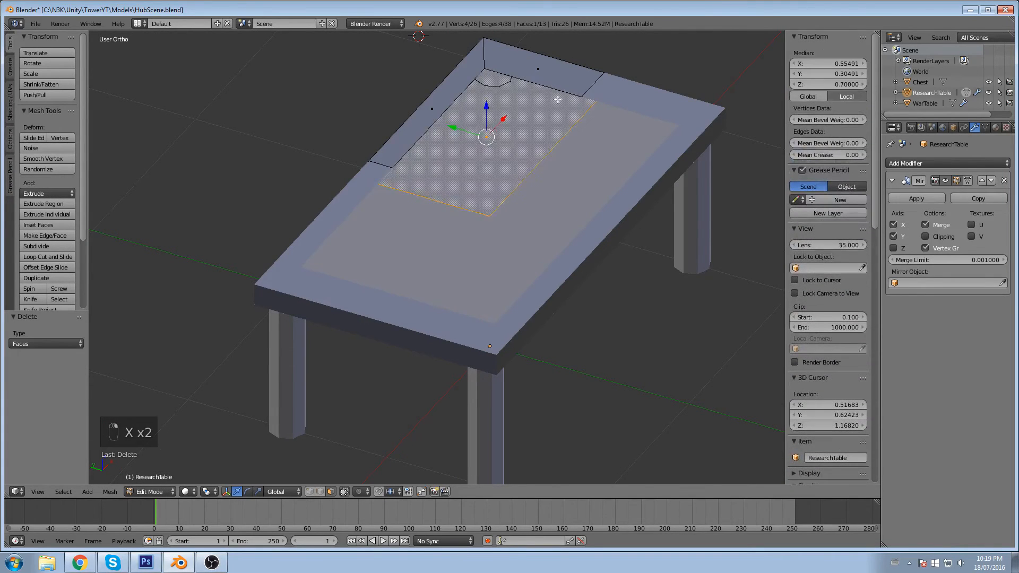
Step: Delete the inner corner vertex of the tabletop rim to remove the two rim faces attached to it
middle_click_drag(558, 100, 561, 214, "shift")
scroll(499, 183, "up", 2)
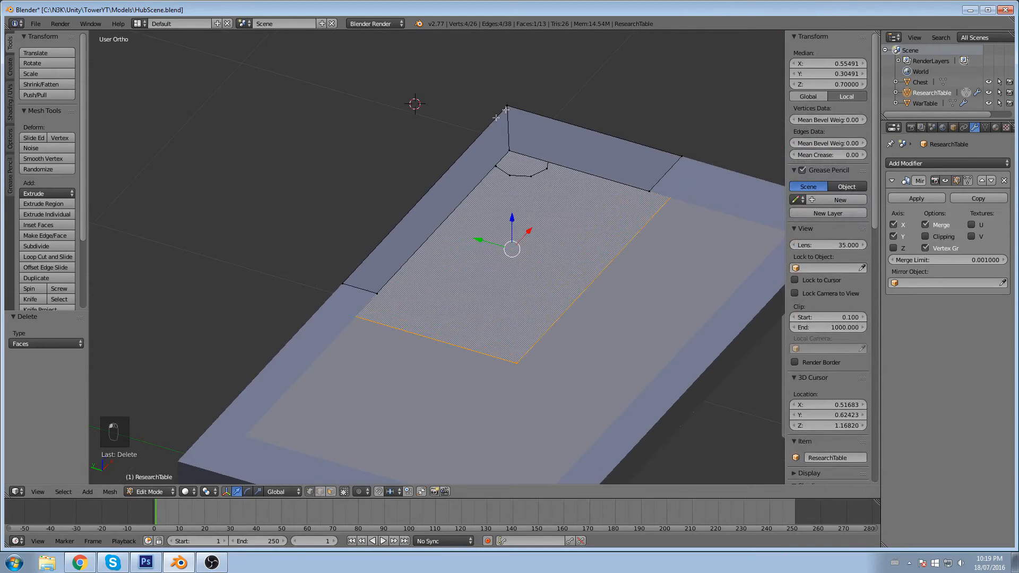
right_click(509, 149)
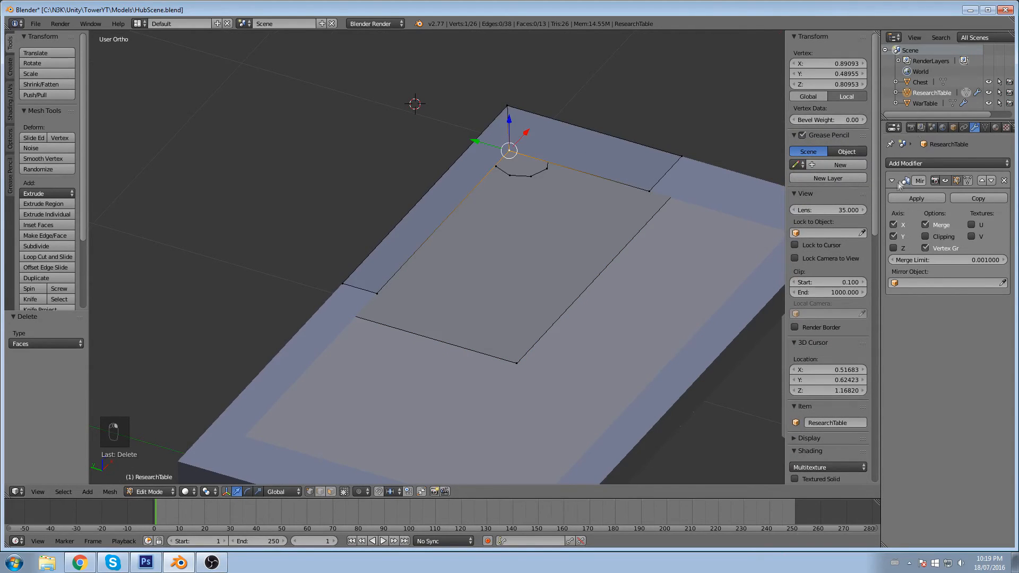
right_click(649, 190)
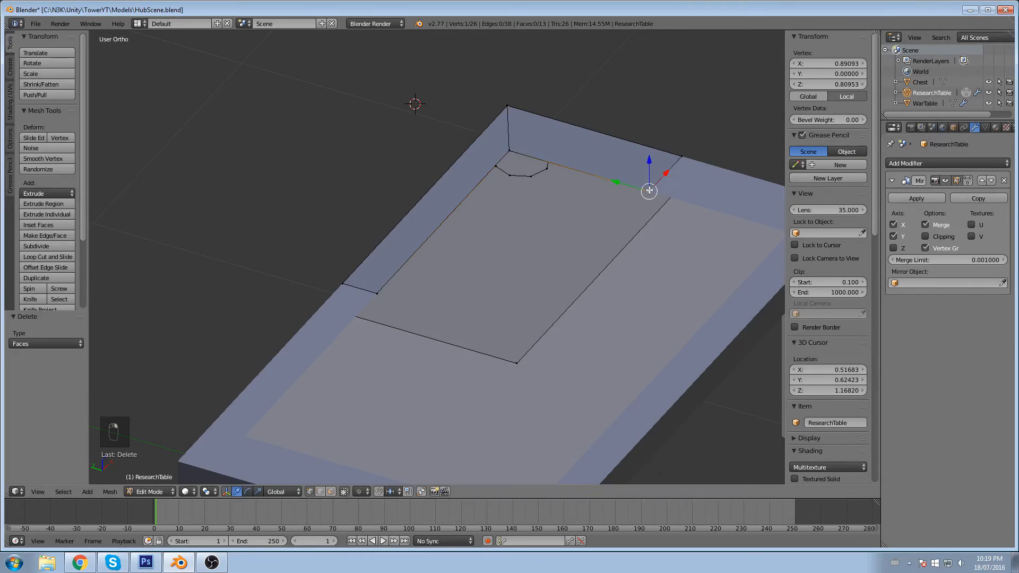
middle_click_drag(481, 134, 398, 136)
right_click(395, 135)
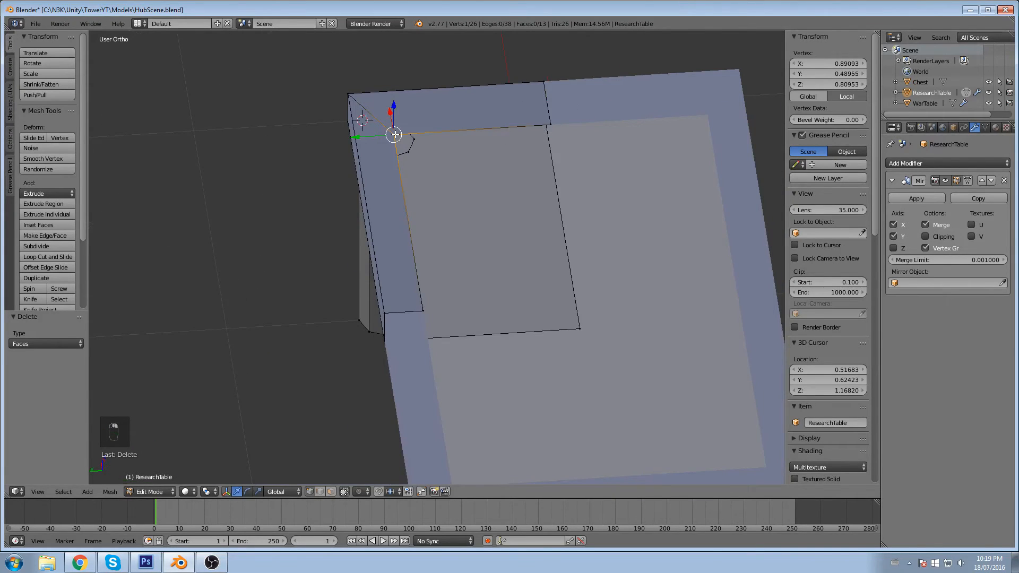
key("x")
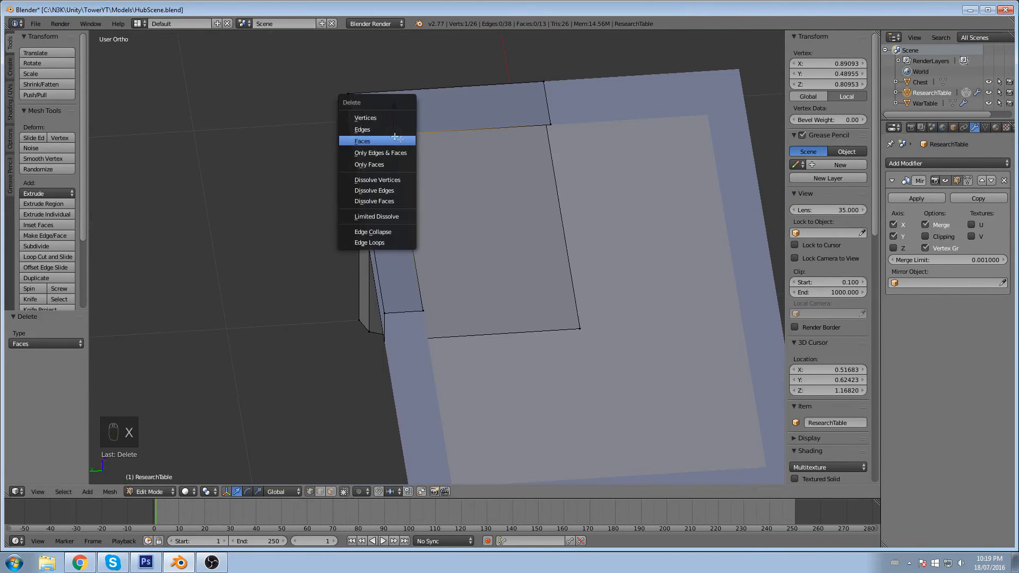
left_click(402, 117)
key("x")
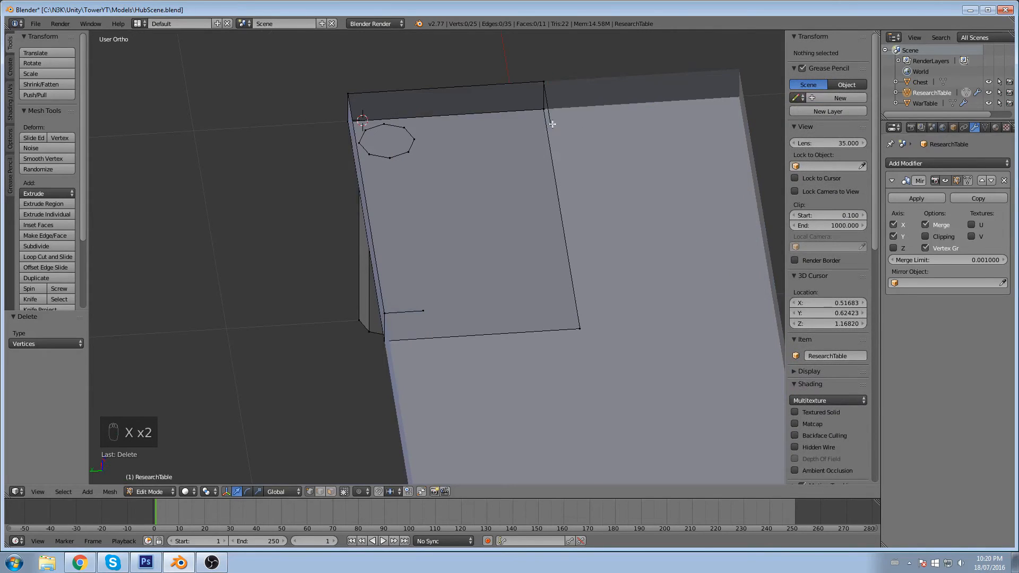
Step: Delete the two remaining inner rim vertices on the table's centre lines
right_click(550, 121)
right_click(423, 311, "shift")
key("x")
key("x")
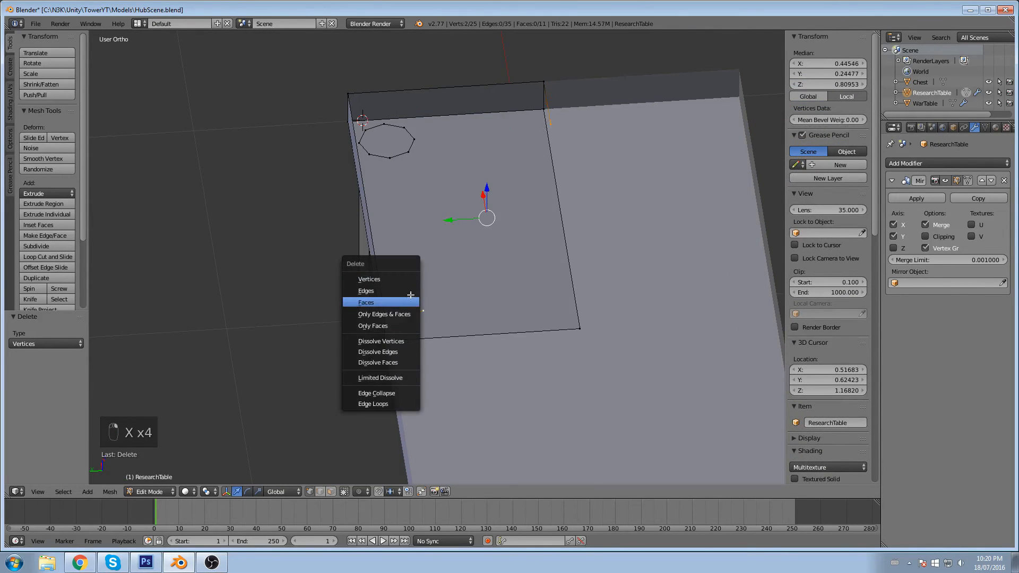
left_click(398, 278)
middle_click_drag(398, 278, 473, 200)
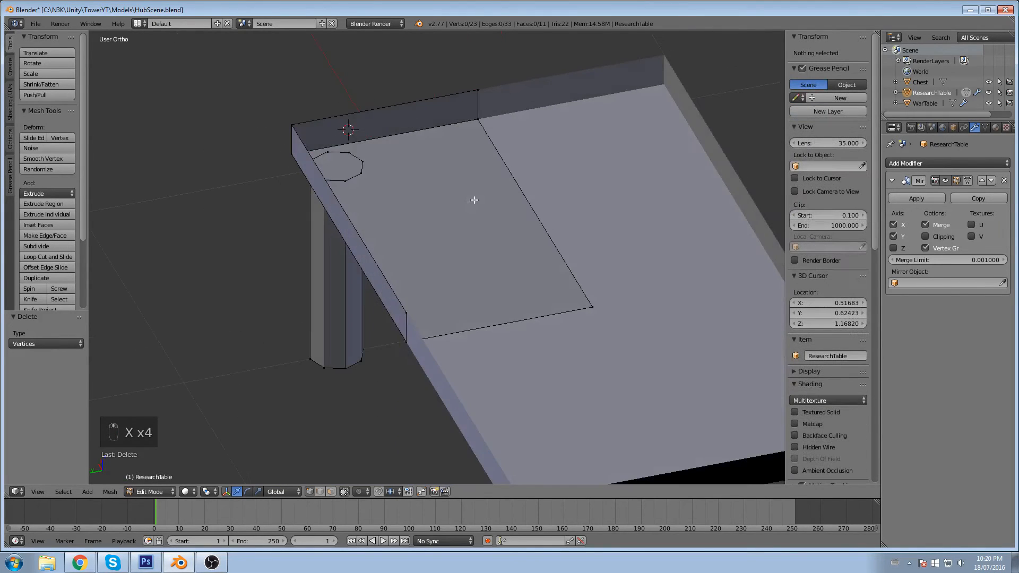
Step: Extrude the upper edge of the table's long side inward by X -0.127, Y -0.475, Z 0.048
left_click(148, 492)
left_click(157, 467)
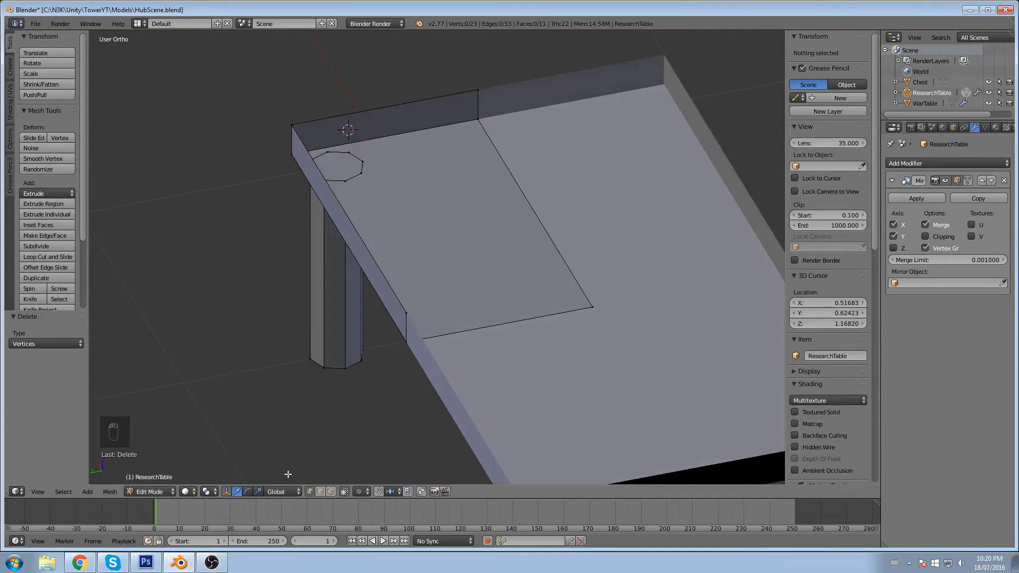
right_click(358, 236)
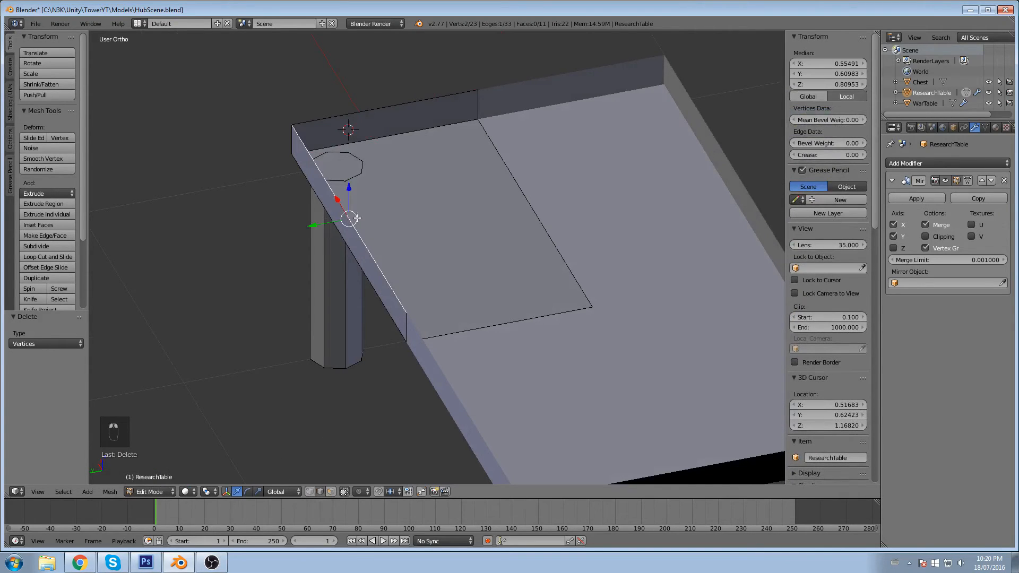
key("e")
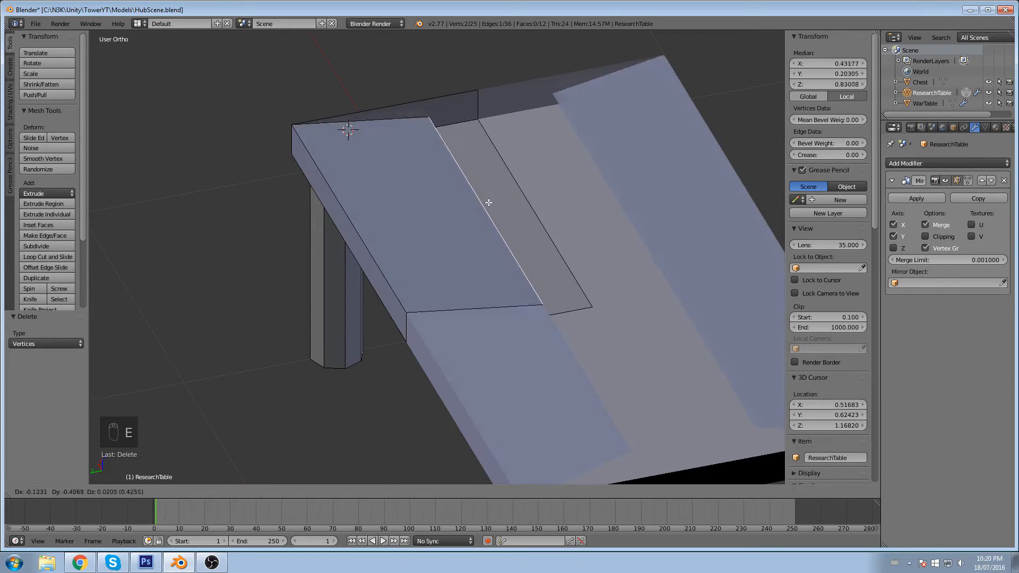
left_click(519, 204)
middle_click_drag(495, 156, 473, 189, "shift")
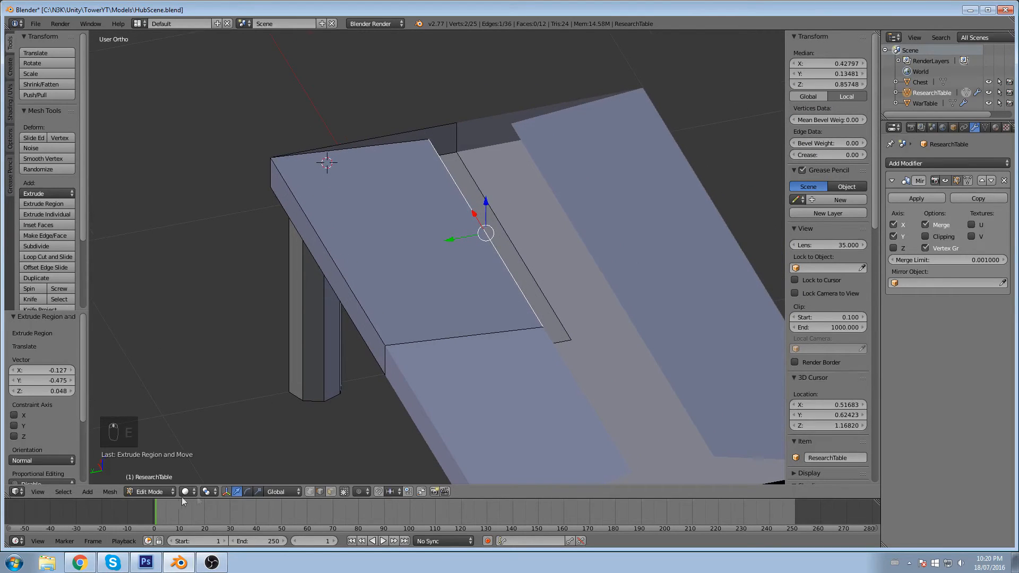
Step: Merge the extruded edge's outer vertex At Last into the top middle vertex of the table's short side
right_click(431, 151)
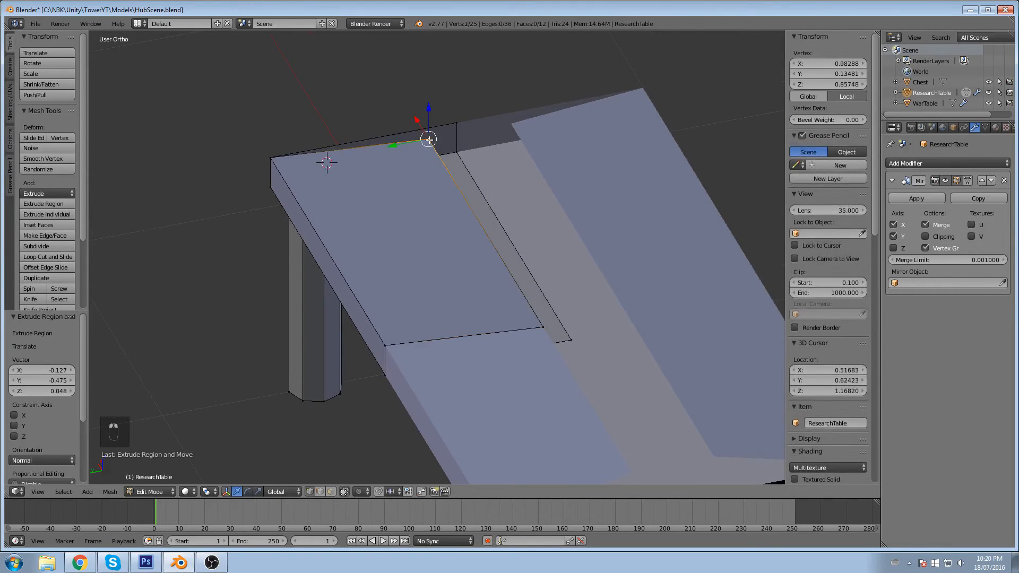
right_click(459, 122, "shift")
key("alt+m")
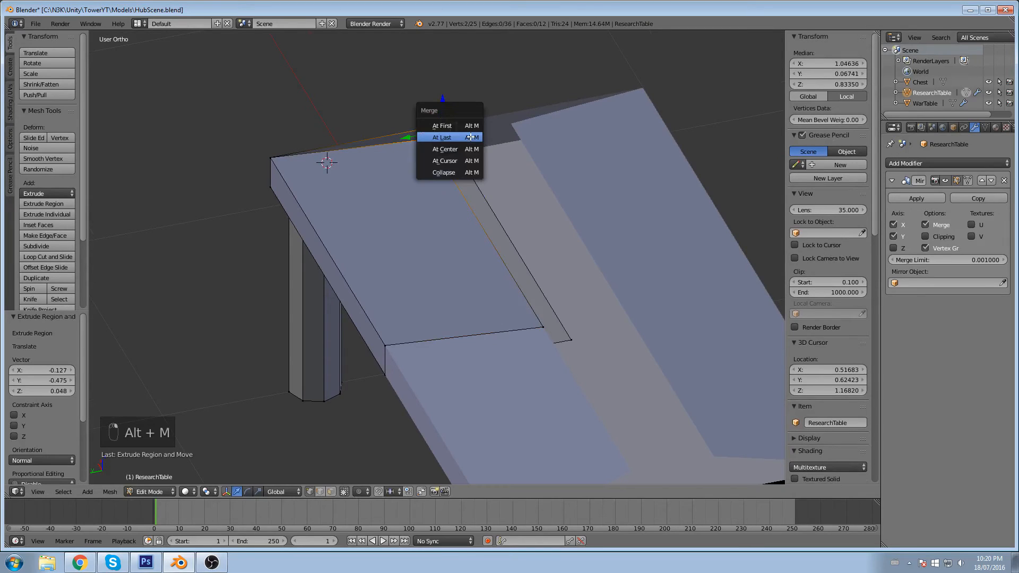
left_click(470, 138)
Step: Set the extruded edge's inner vertex to X 0 and Y 0 so it sits at the table's centre
right_click(542, 326)
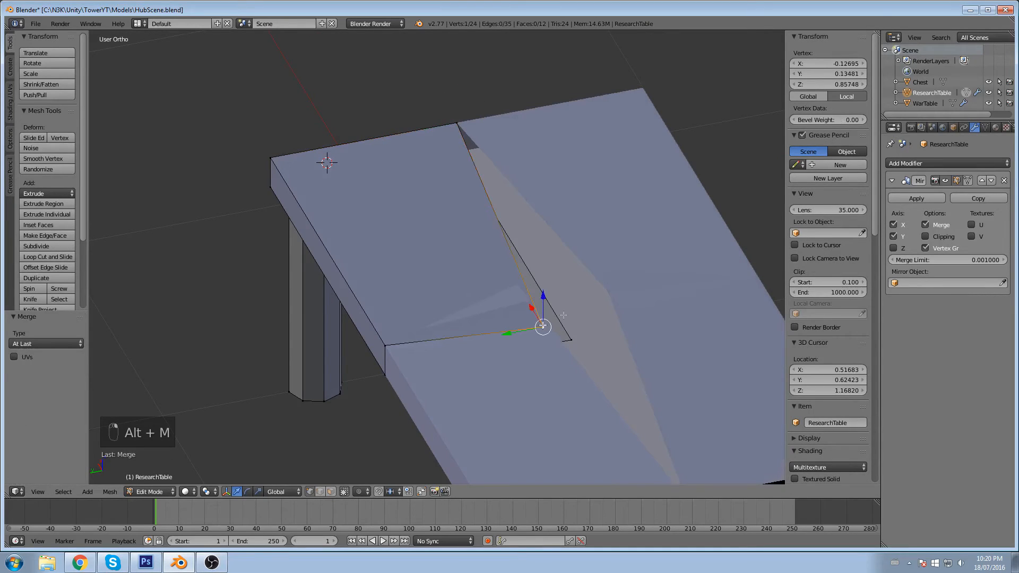
left_click(827, 68)
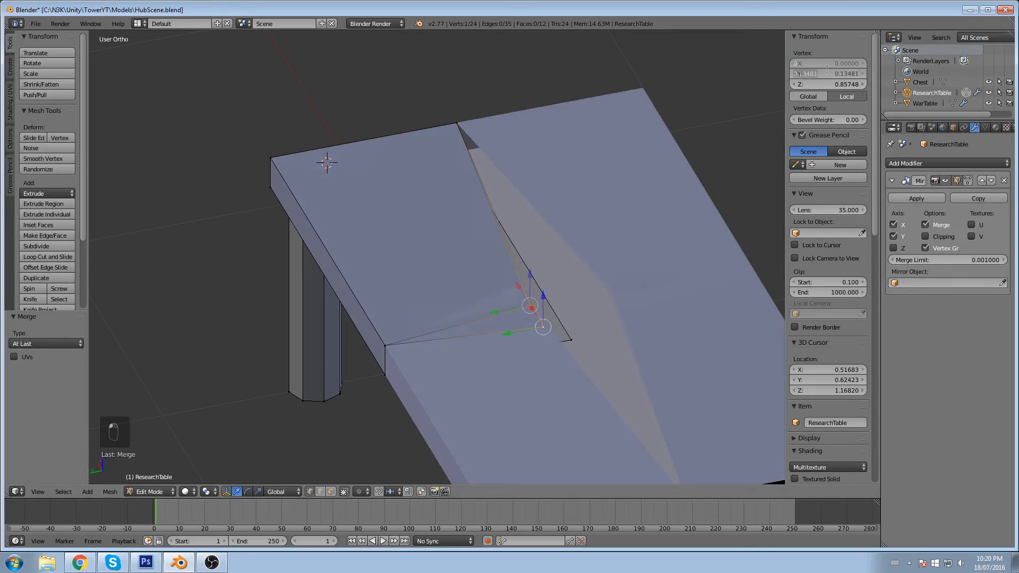
key("Return")
key("BackSpace")
middle_click_drag(578, 164, 495, 144)
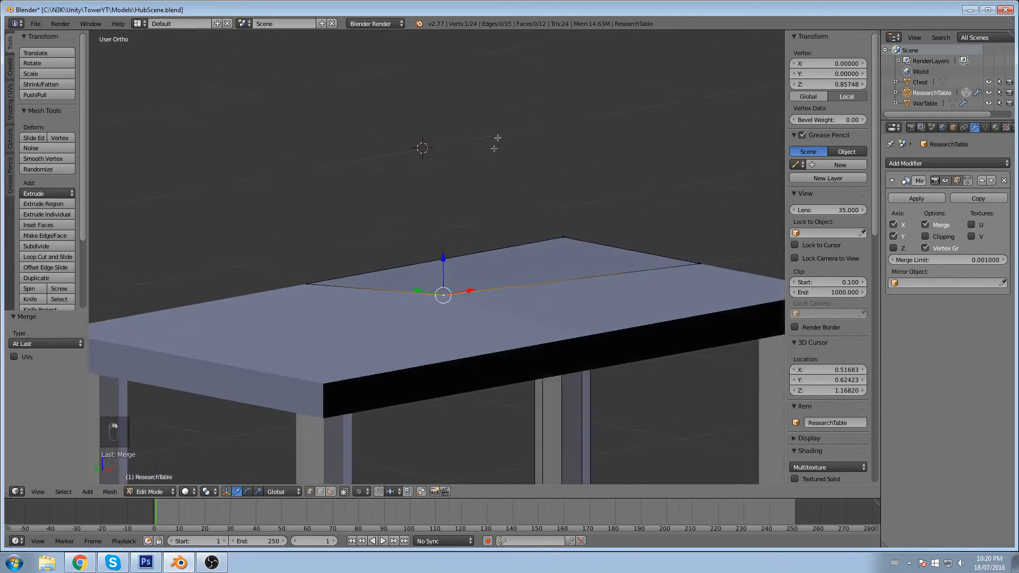
scroll(499, 154, "down", 4)
scroll(459, 251, "up", 4)
middle_click_drag(506, 241, 316, 247)
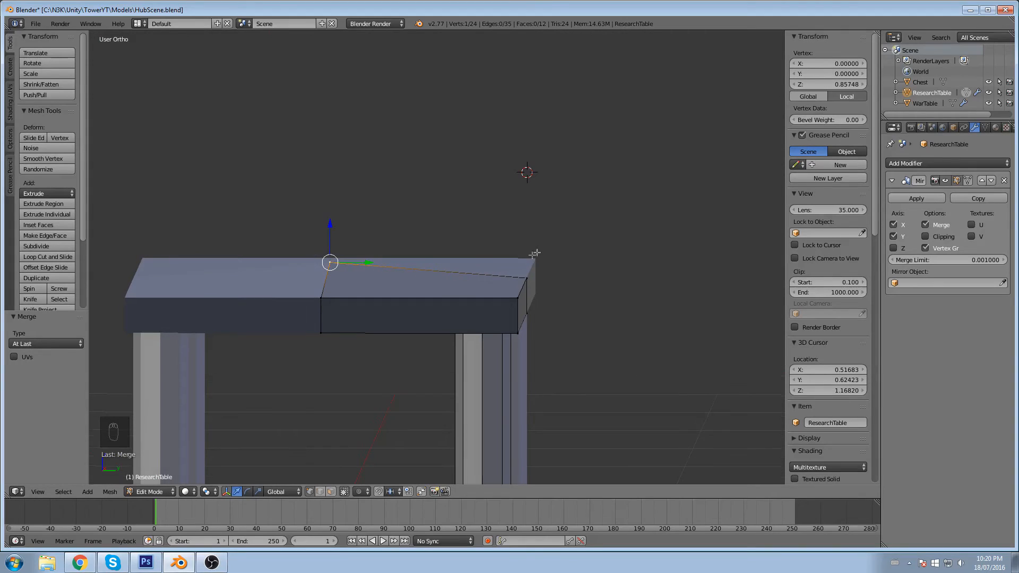
Step: Copy the Z value 0.80953 from the long side's top middle vertex to the centre vertex to level the tabletop
right_click(527, 277)
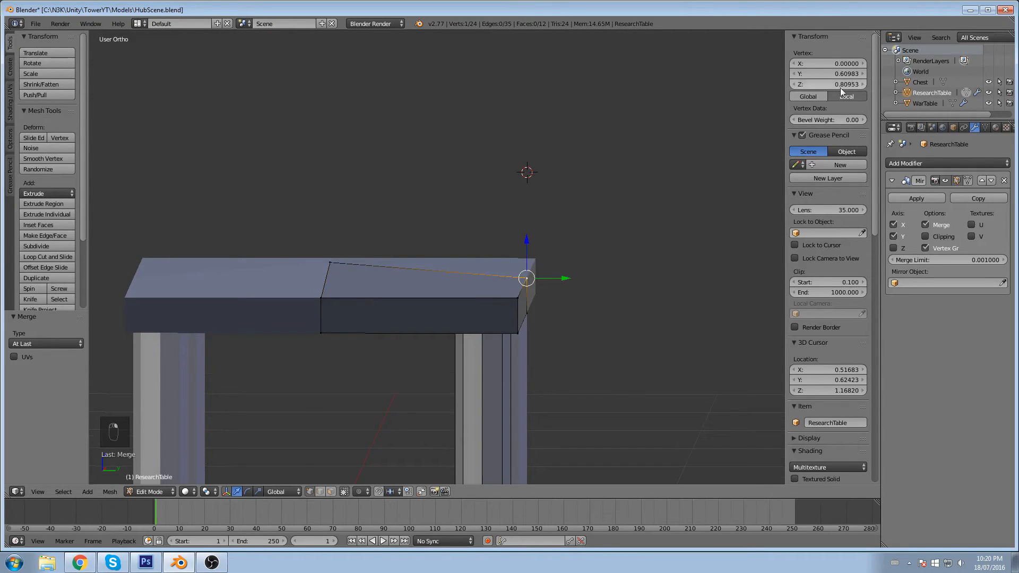
key("ctrl+c")
right_click(329, 263)
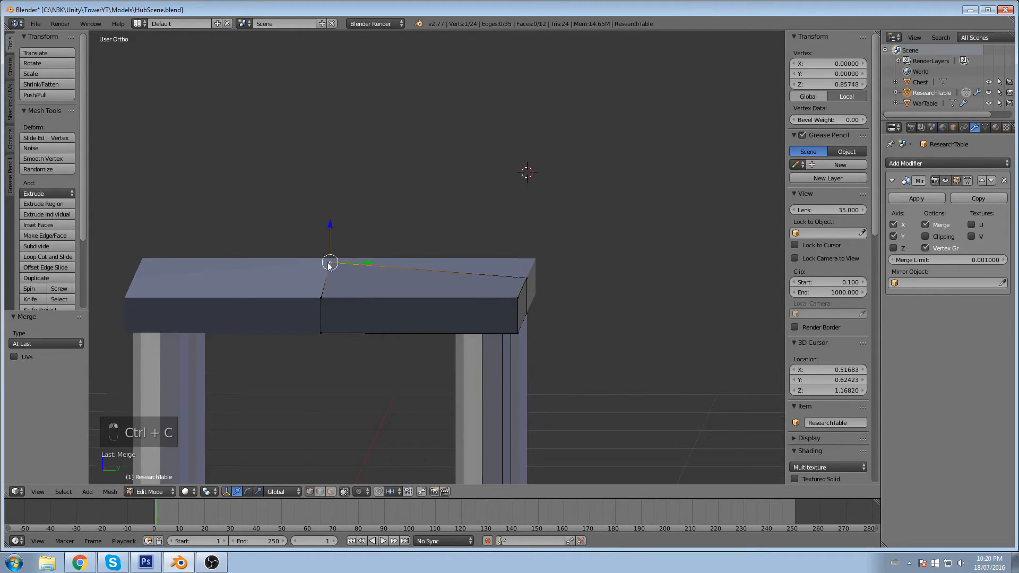
key("ctrl+v")
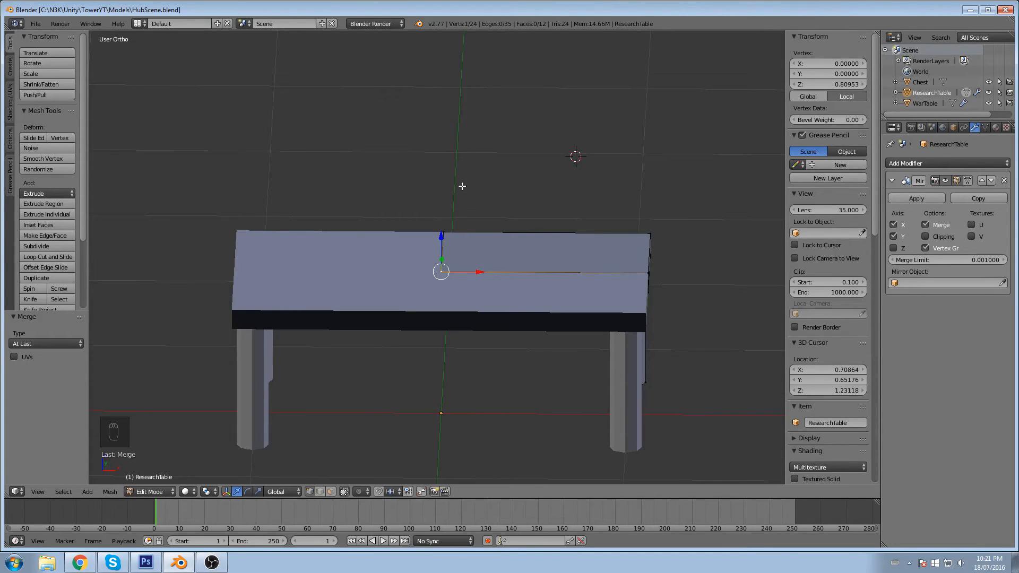
Step: Add an 8-vertex cylinder with radius 1 and depth 2 to the research table mesh
key("shift+a")
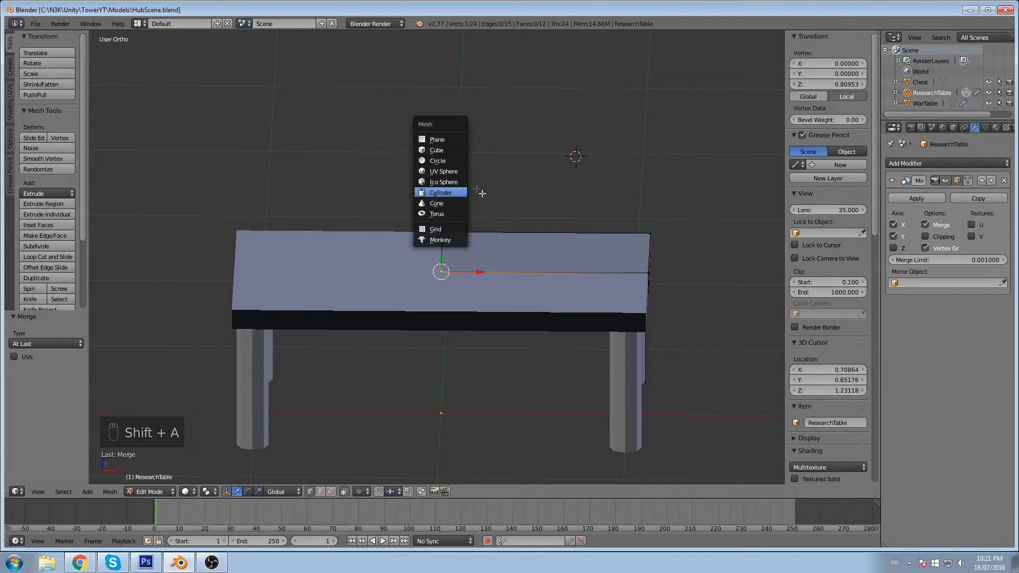
left_click(440, 192)
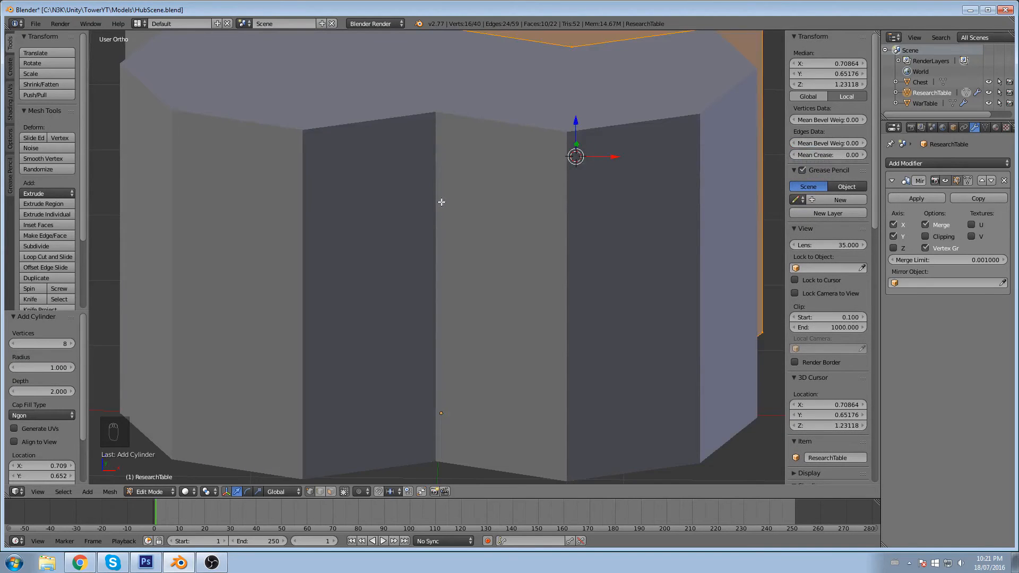
scroll(441, 200, "down", 4)
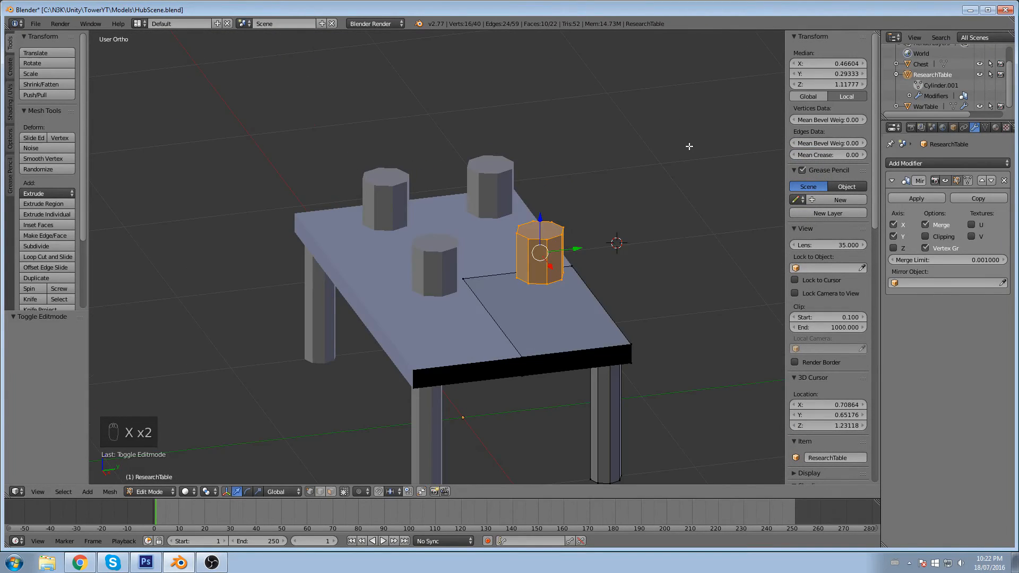
Step: Move the small cylinder above the tabletop by X -0.027, Y -0.002, Z 0.021
middle_click_drag(504, 165, 517, 198)
key("g")
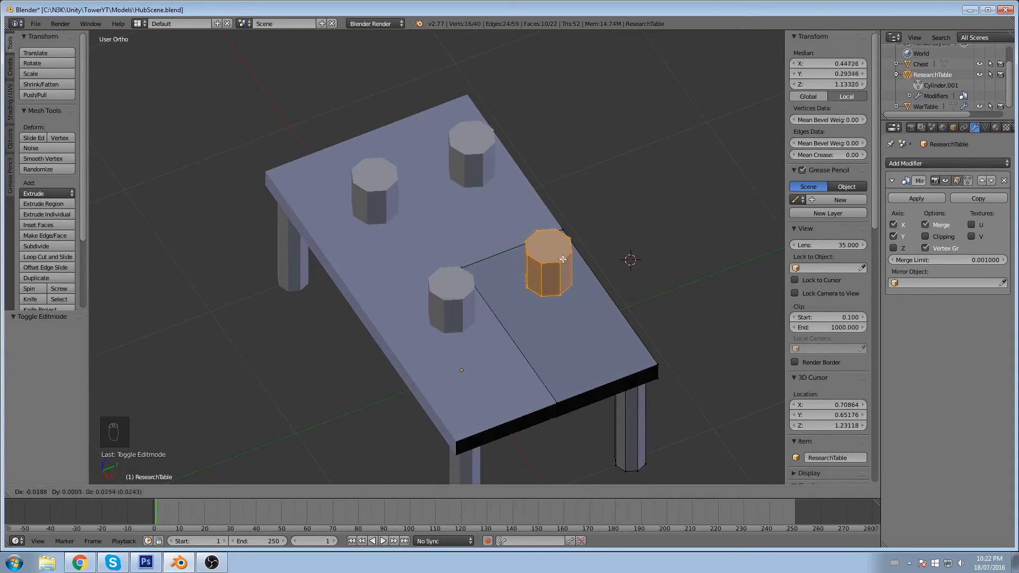
left_click(579, 254)
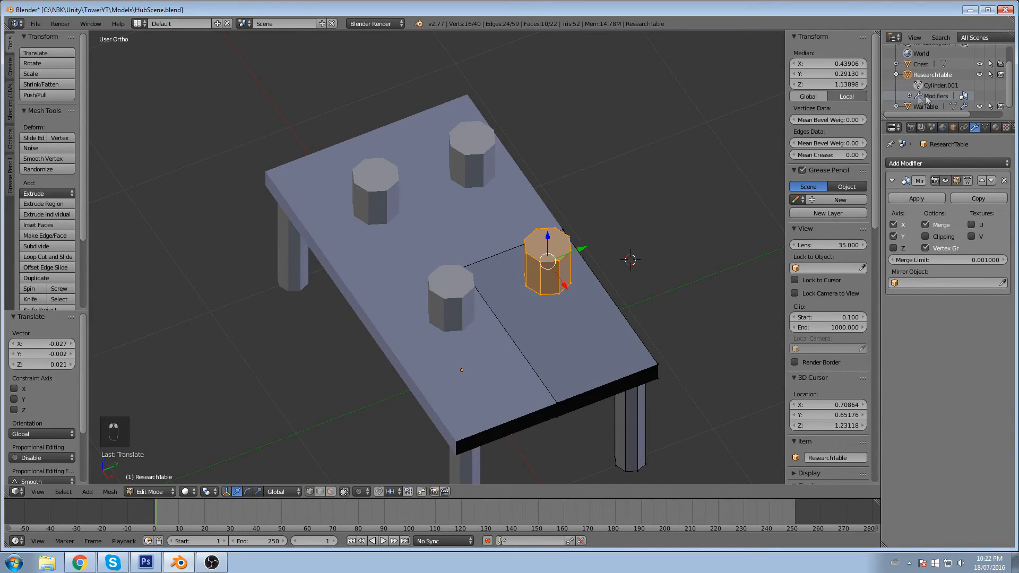
Step: Switch the research table to Object Mode and apply its Mirror modifier
left_click(922, 200)
right_click(562, 311)
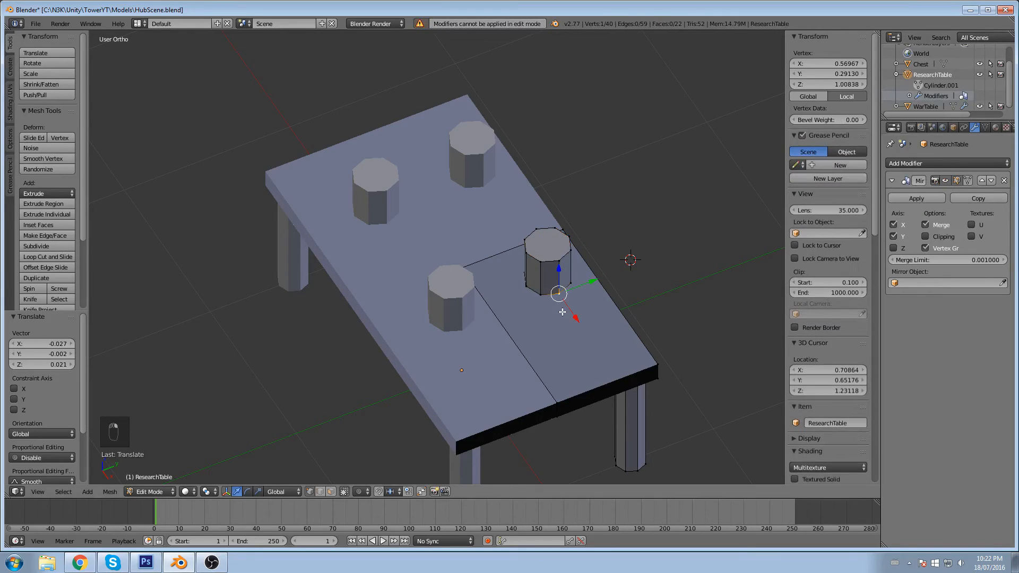
left_click(150, 491)
left_click(154, 476)
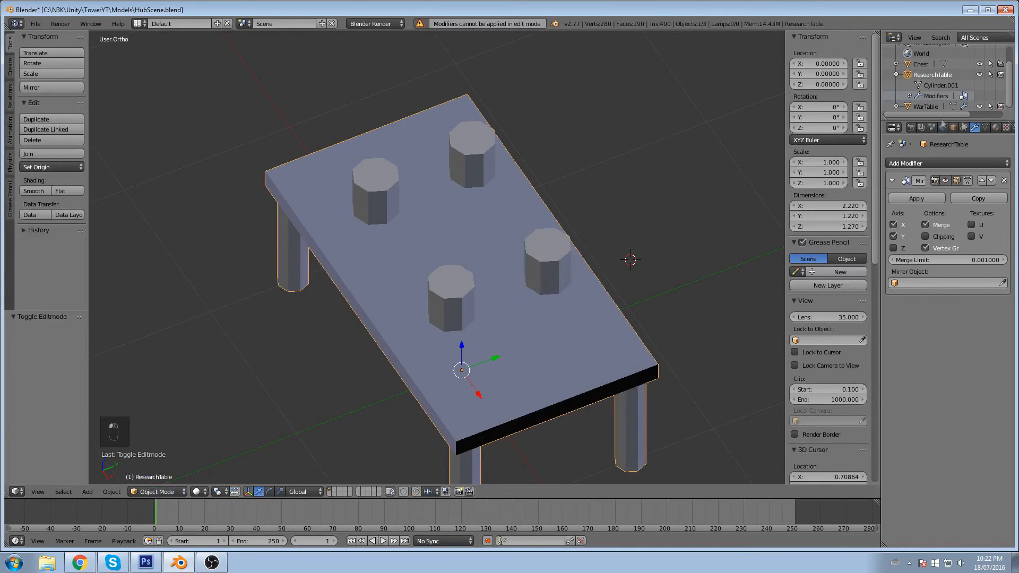
left_click(926, 199)
middle_click_drag(648, 241, 611, 257)
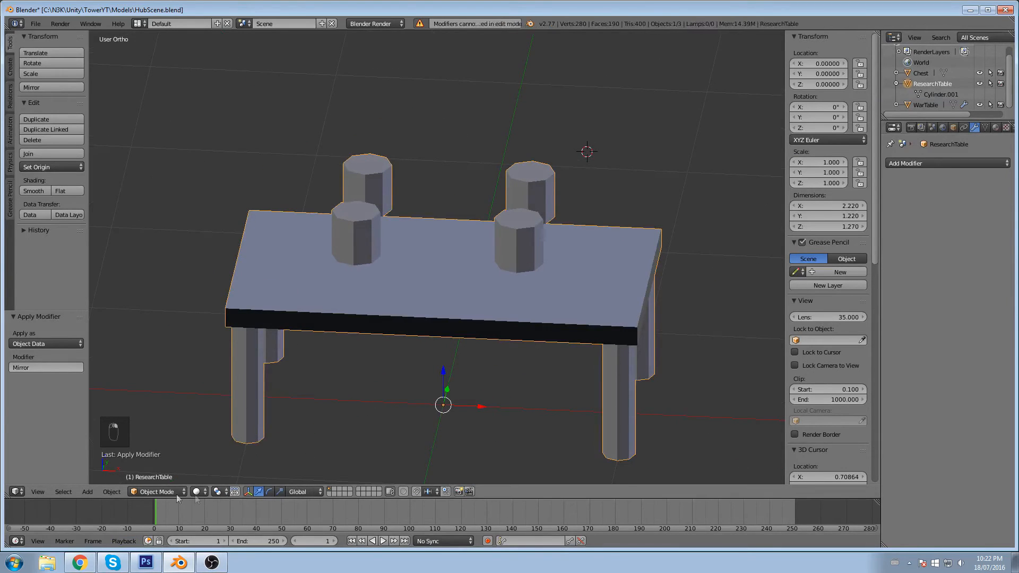
Step: In Edit Mode, delete the vertices of three of the four mirrored cylinders, keeping only the front one on the positive X side
left_click(158, 490)
left_click(155, 470)
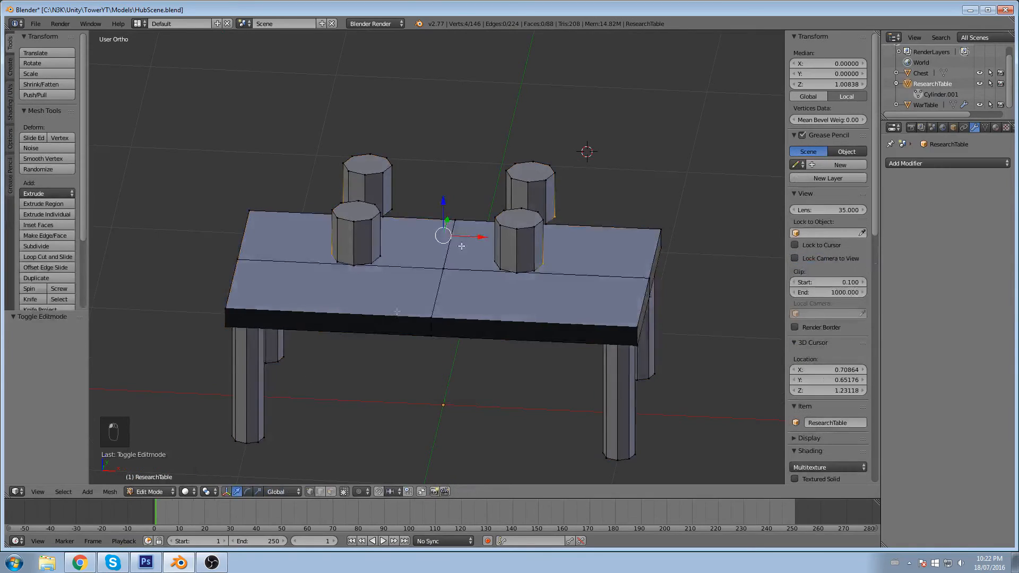
middle_click_drag(397, 311, 371, 413)
right_click(519, 185)
right_click(378, 162, "shift")
right_click(369, 213, "shift")
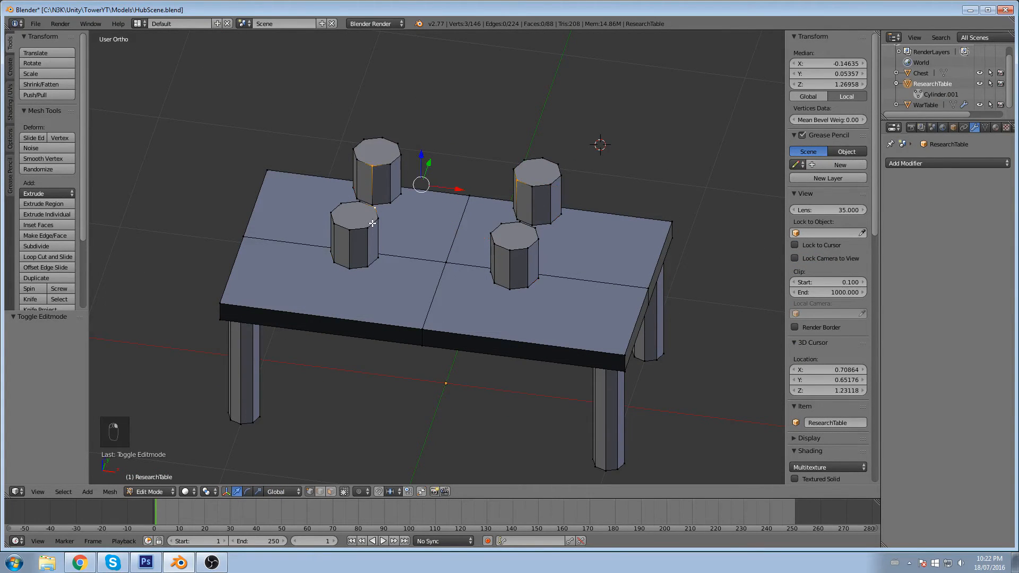
key("ctrl+l")
key("x")
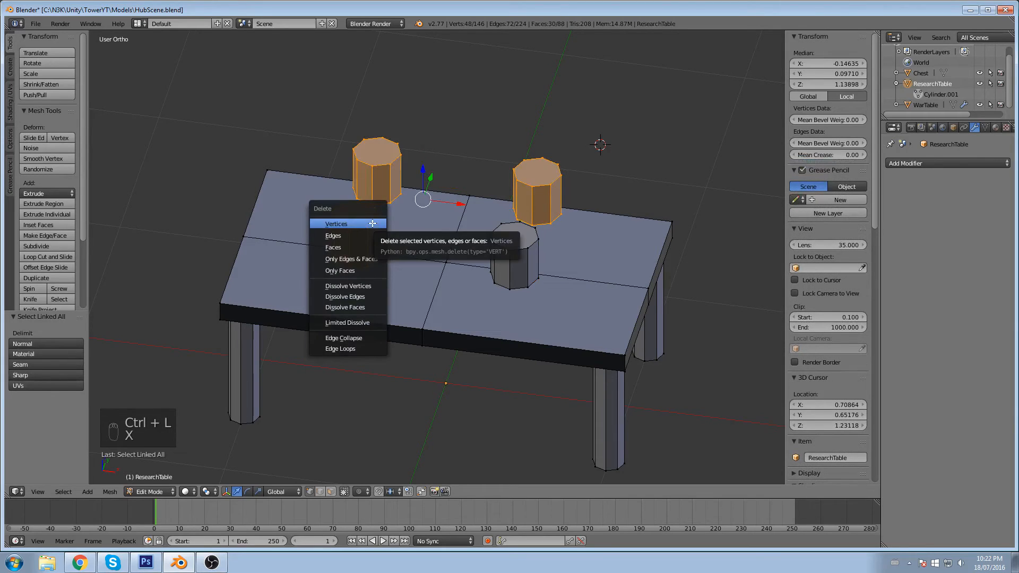
left_click(372, 223)
left_click(150, 491)
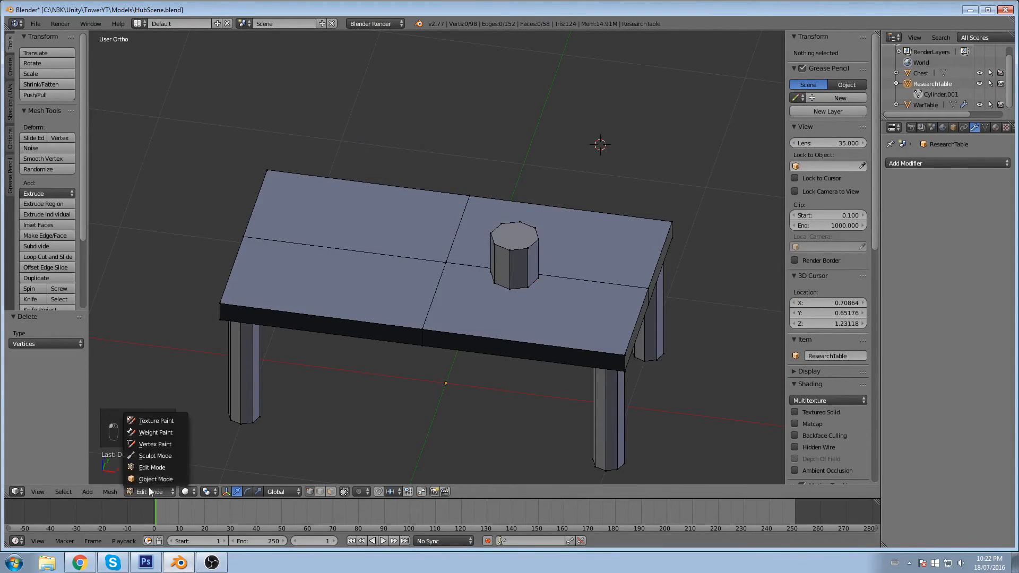
left_click(157, 465)
Step: Dissolve the two edge loops that cross at the centre of the research table's top
middle_click_drag(302, 346, 464, 277)
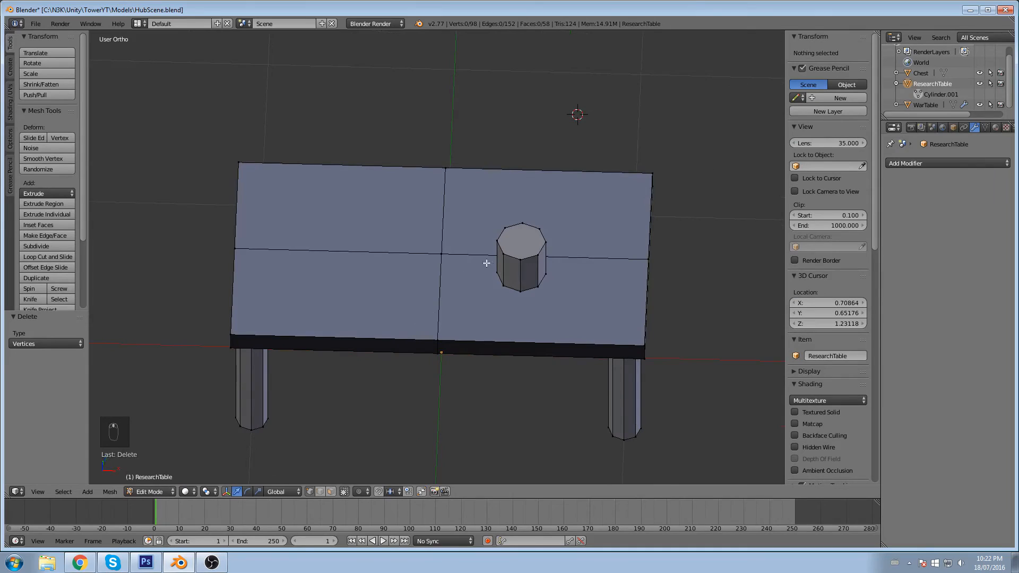
right_click(439, 257)
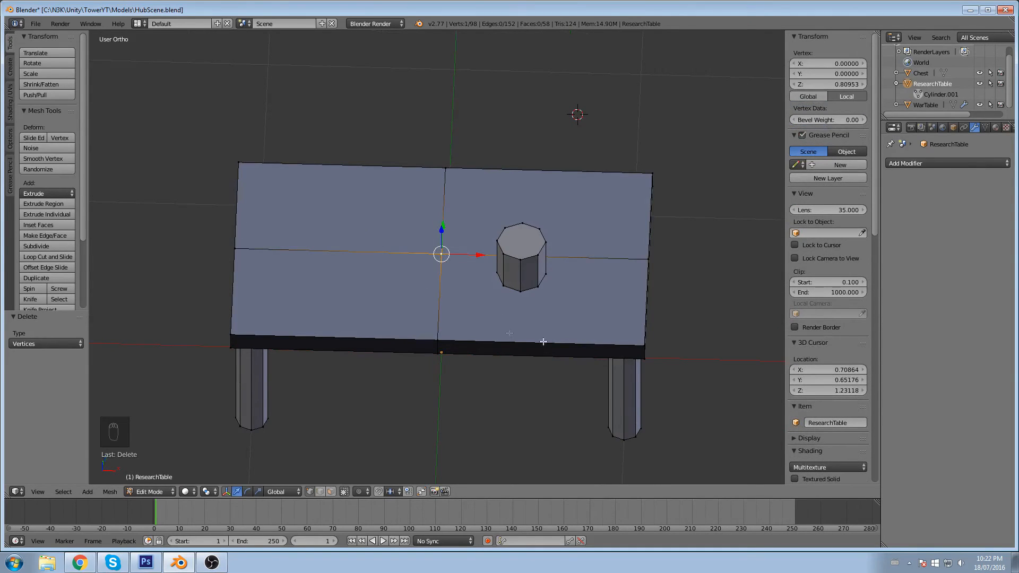
middle_click_drag(435, 271, 431, 311)
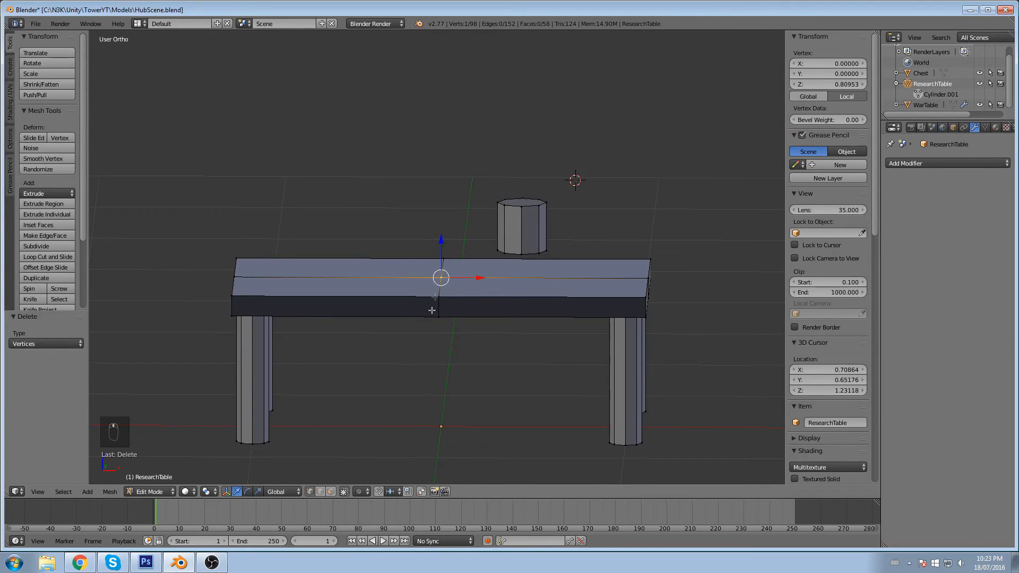
middle_click_drag(503, 301, 474, 366)
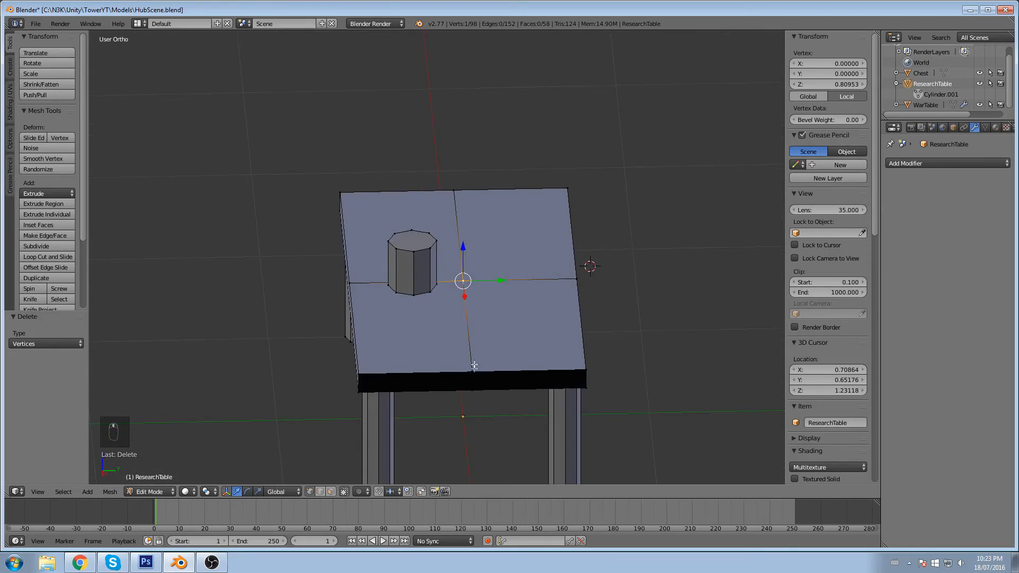
left_click(321, 493)
right_click(468, 323, "alt")
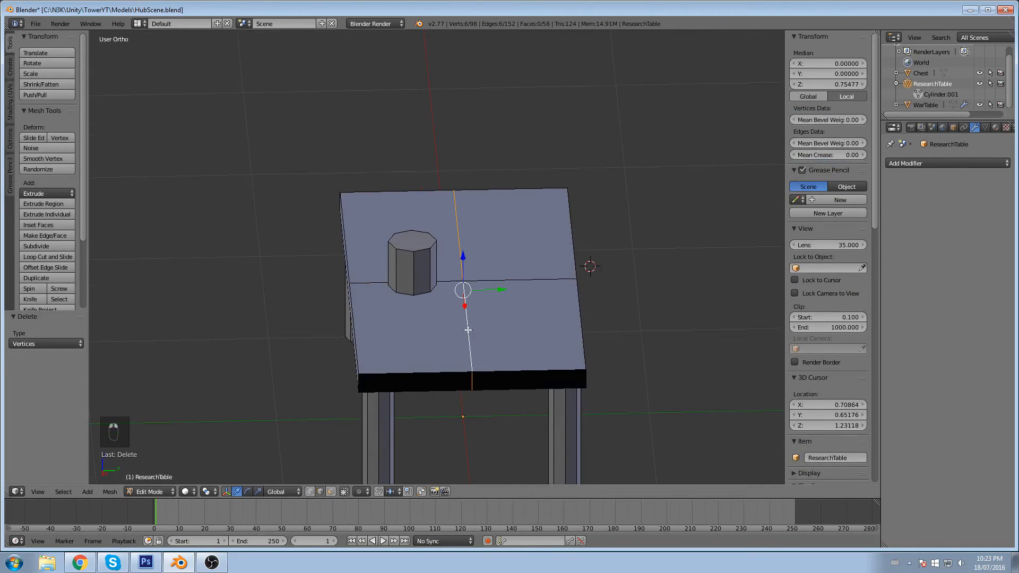
right_click(467, 347)
right_click(467, 348, "alt")
key("alt+shift+x")
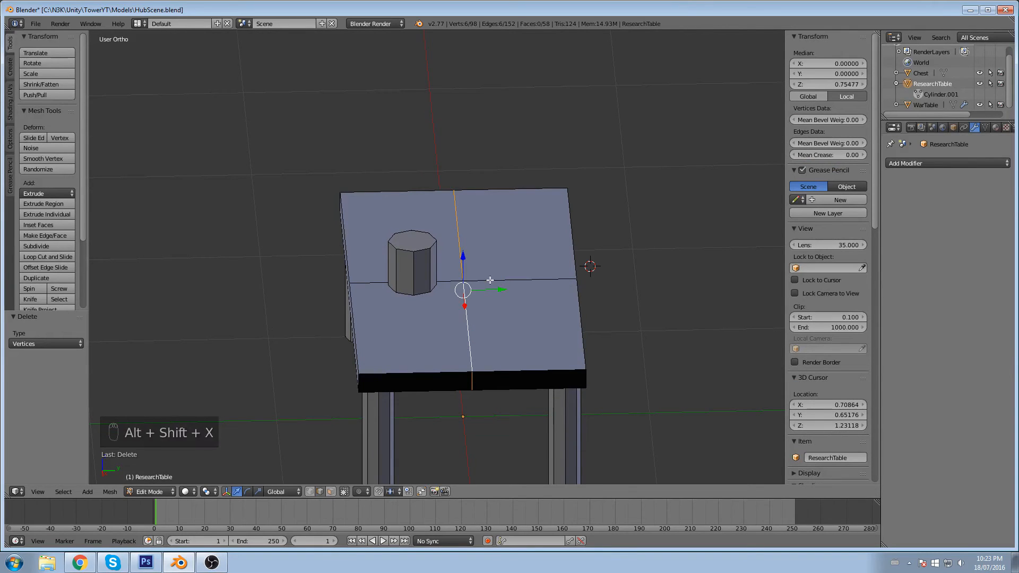
right_click(489, 279, "alt+shift")
middle_click_drag(490, 279, 492, 300)
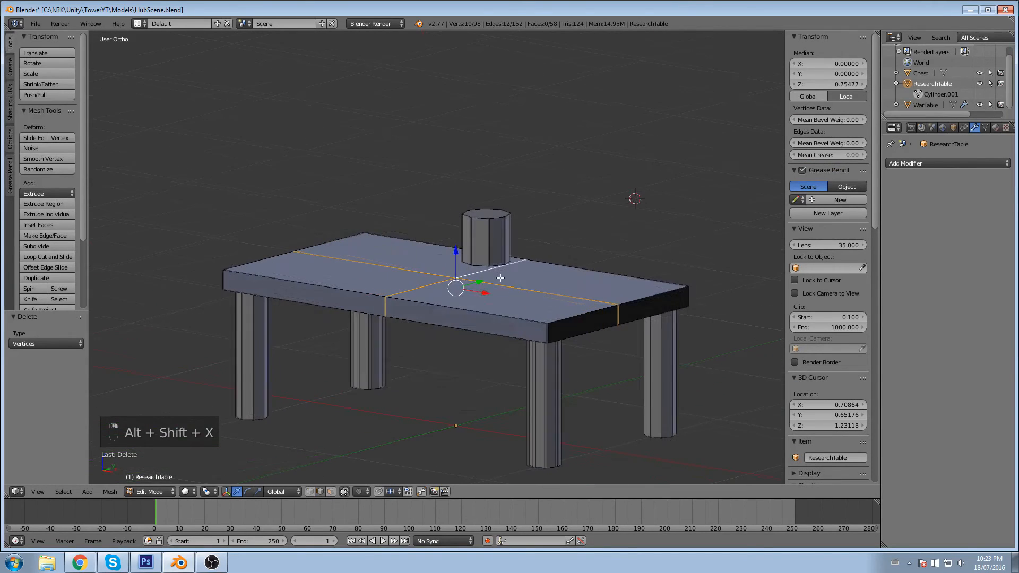
key("x")
left_click(473, 351)
key("x")
middle_click_drag(473, 351, 580, 292)
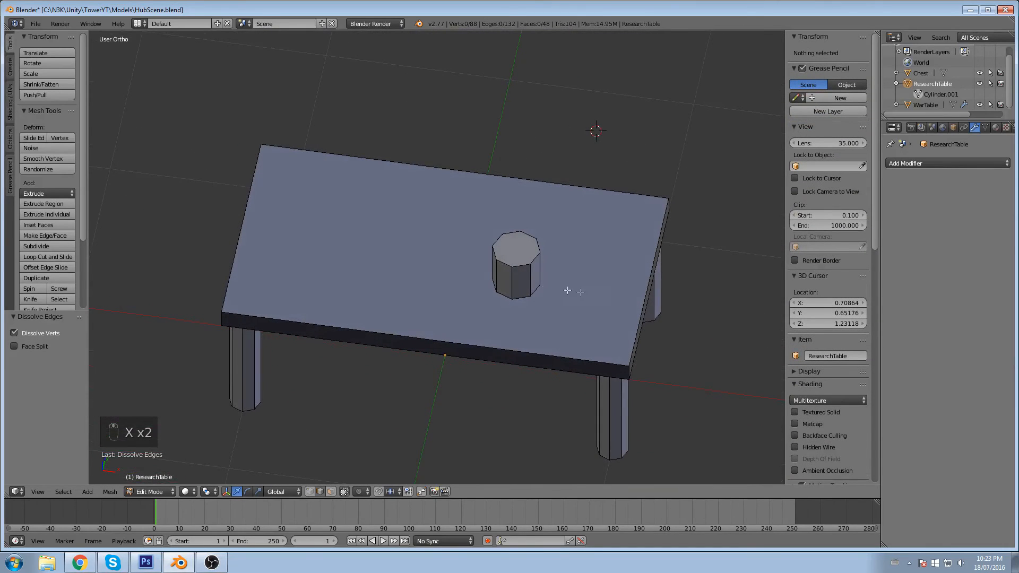
Step: Centre the remaining cylinder over the tabletop by setting its median X and Y to 0
scroll(443, 164, "down", 11)
middle_click_drag(444, 164, 473, 227)
scroll(454, 115, "up", 6)
scroll(456, 297, "up", 7)
middle_click_drag(537, 372, 459, 298, "shift")
middle_click_drag(317, 322, 359, 322)
right_click(580, 306)
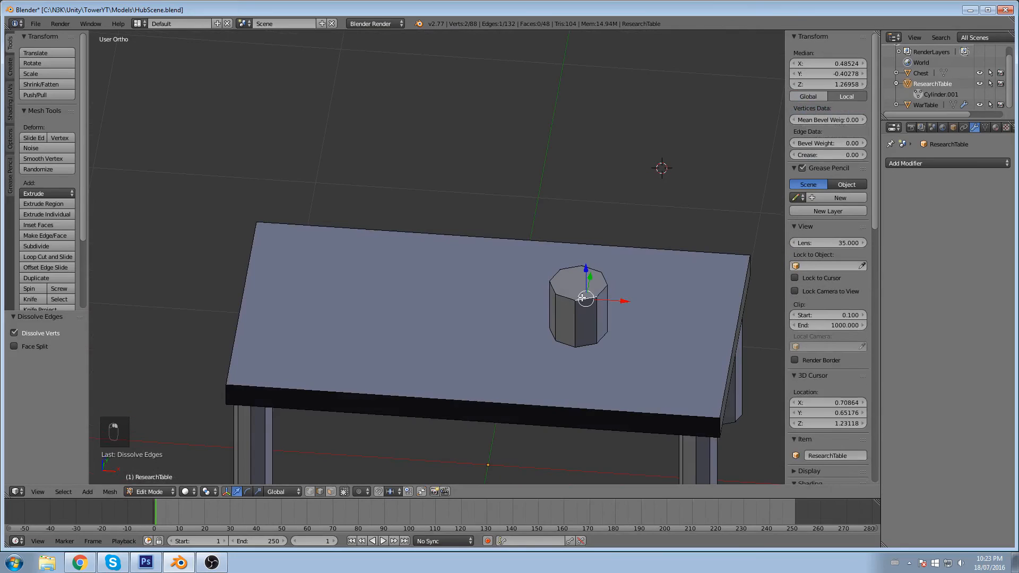
middle_click_drag(562, 312, 591, 313)
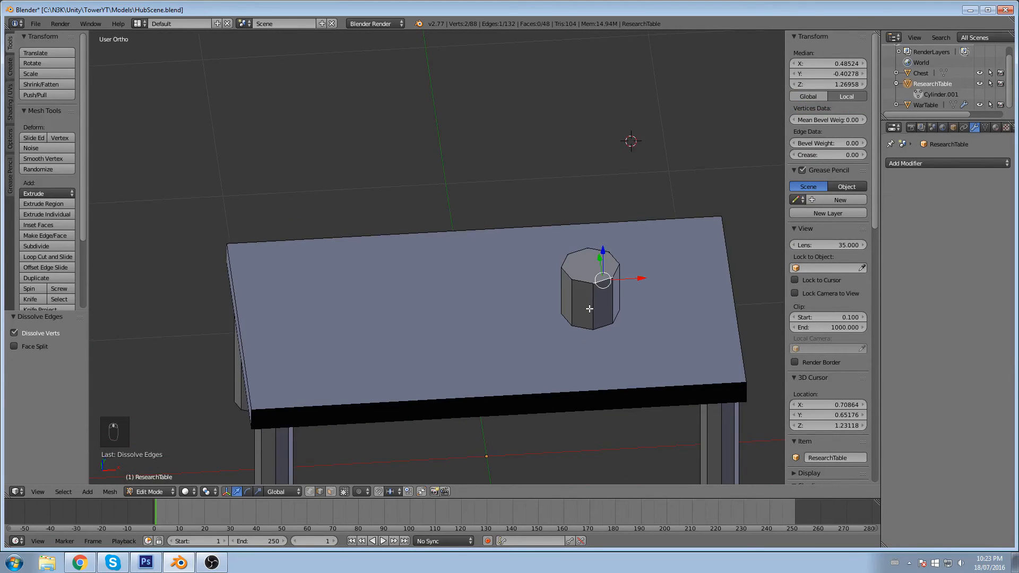
key("ctrl+l")
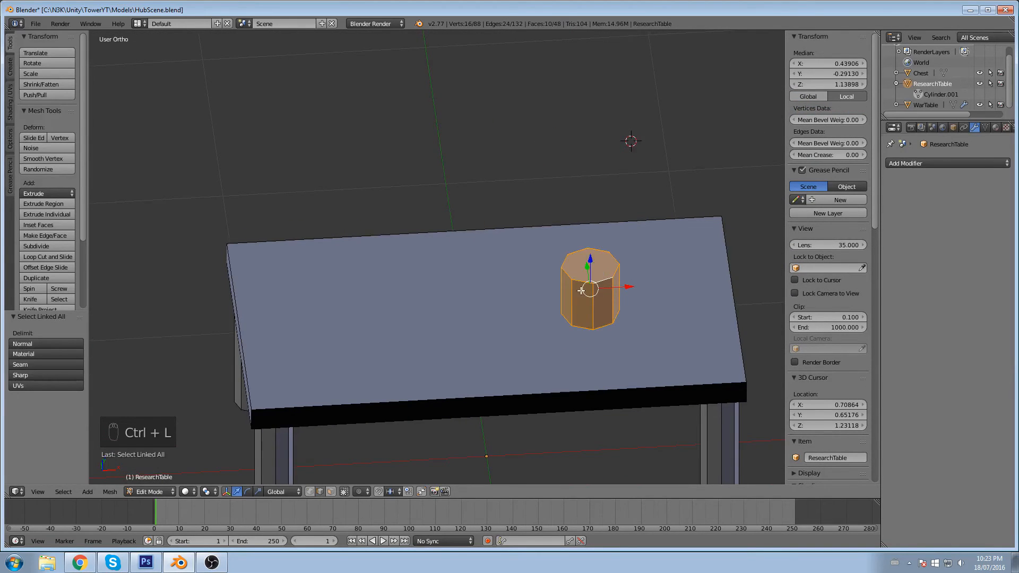
key("g")
left_click(473, 285)
left_click(791, 63)
type("0")
key("Tab")
type("0")
key("Return")
Step: Lower the centred cylinder towards the tabletop by Z -0.086
middle_click_drag(648, 227, 565, 241)
left_click_drag(487, 226, 489, 246)
scroll(499, 261, "up", 3)
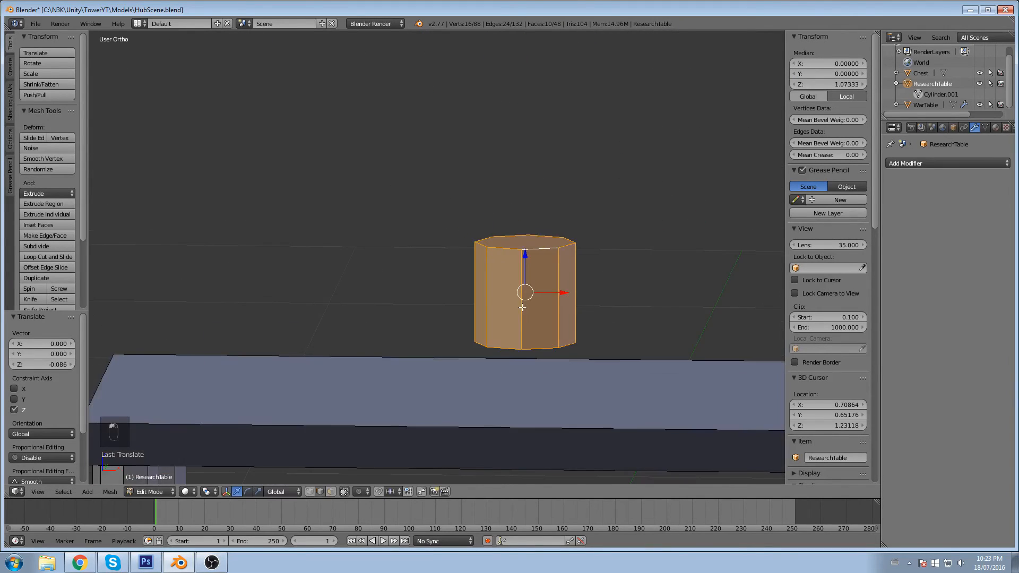
Step: Scale the cylinder's bottom face up by a factor of 1.654 to flare its base
middle_click_drag(522, 307, 525, 289)
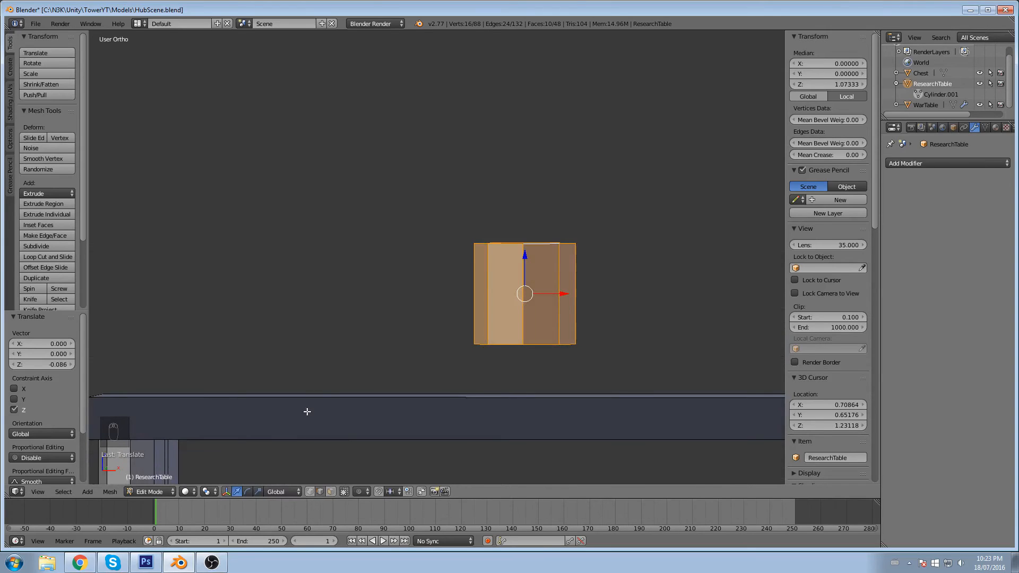
key("ctrl+Tab")
key("ctrl+Tab")
left_click(256, 403)
middle_click_drag(556, 378, 548, 355)
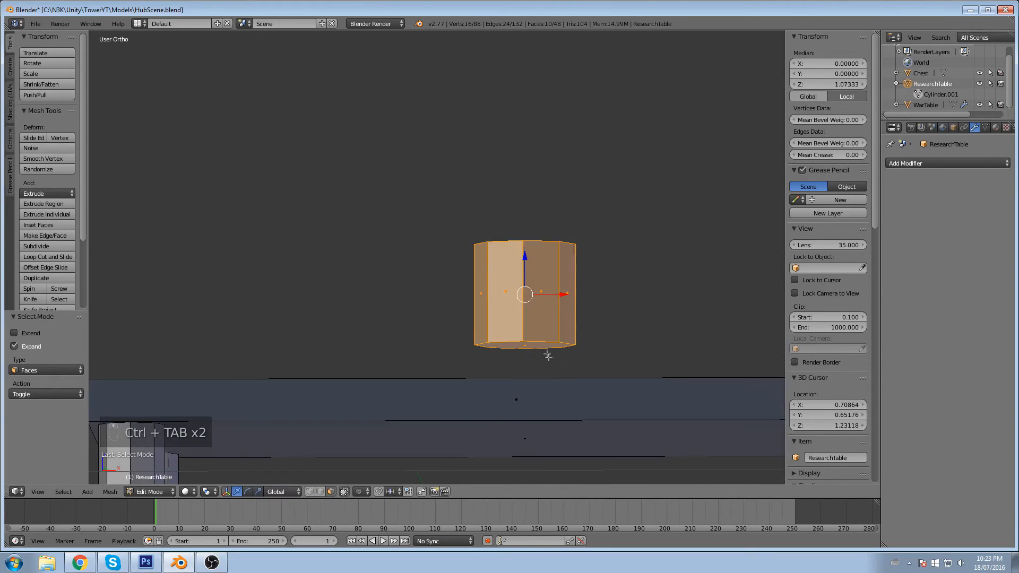
right_click(534, 346)
middle_click_drag(619, 257, 625, 295)
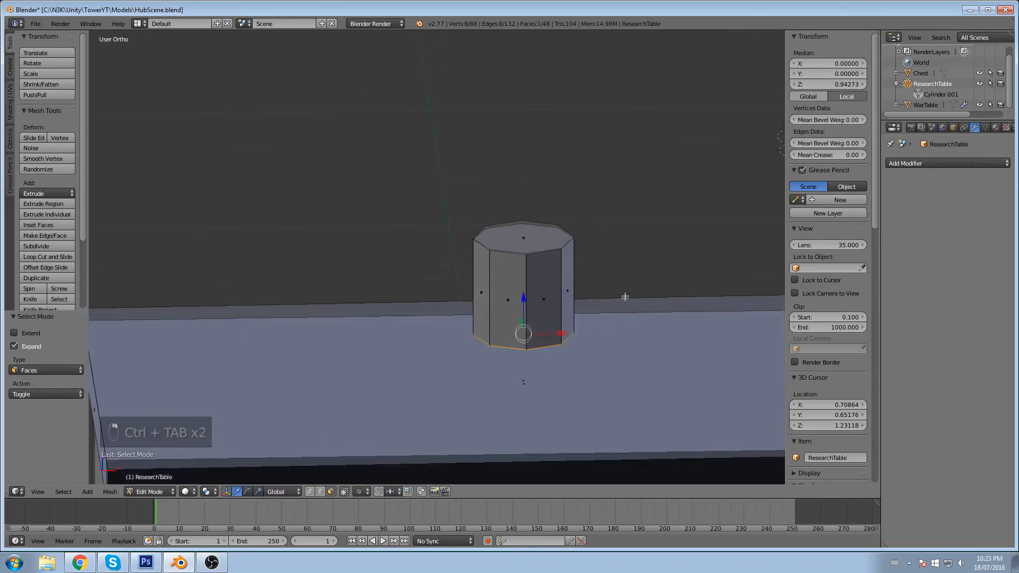
key("s")
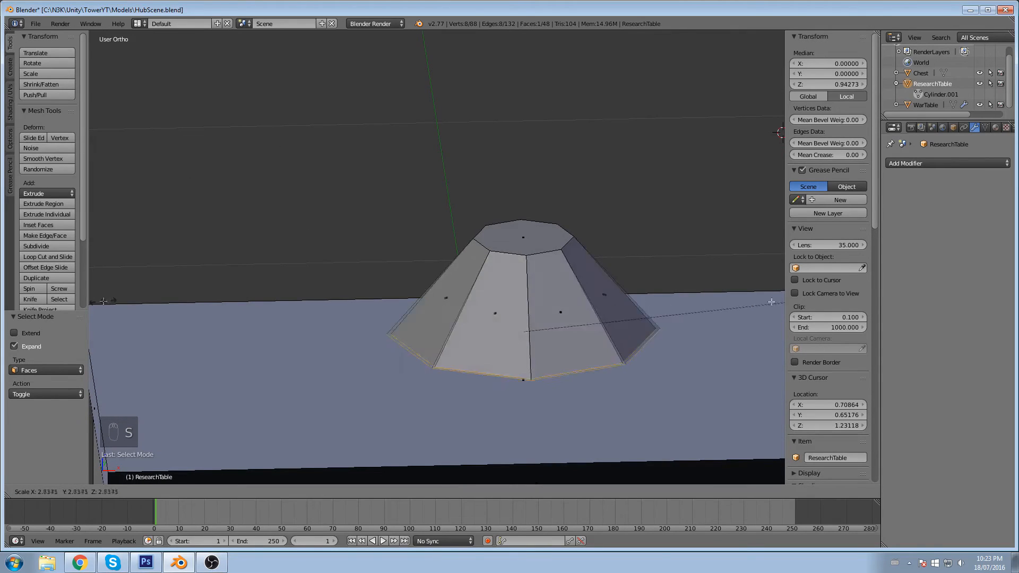
left_click(692, 301)
Step: Extrude the enlarged bottom face downward by 0.059 along Z to form a straight rim
middle_click_drag(691, 301, 613, 331)
key("e")
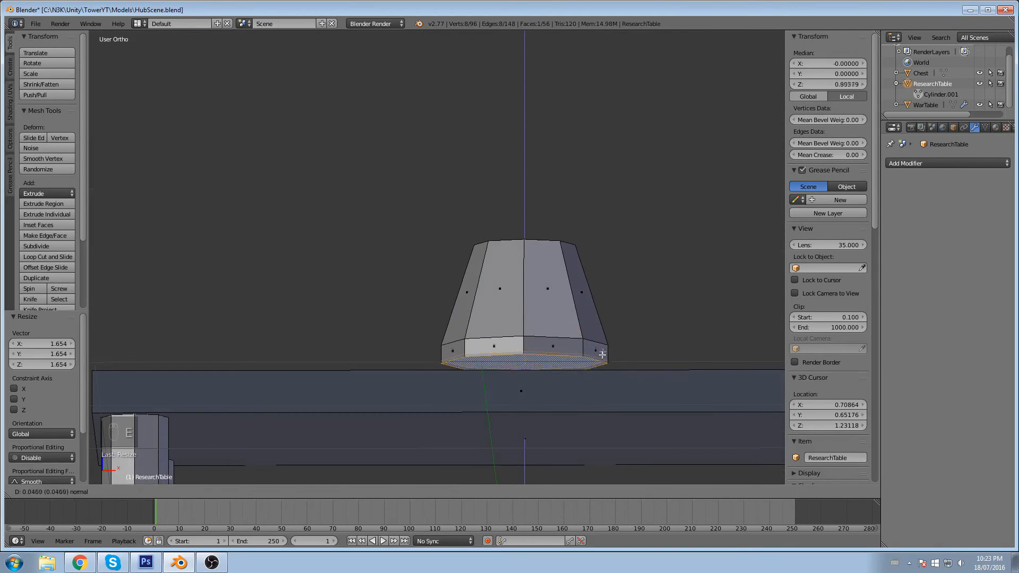
key("z")
key("z")
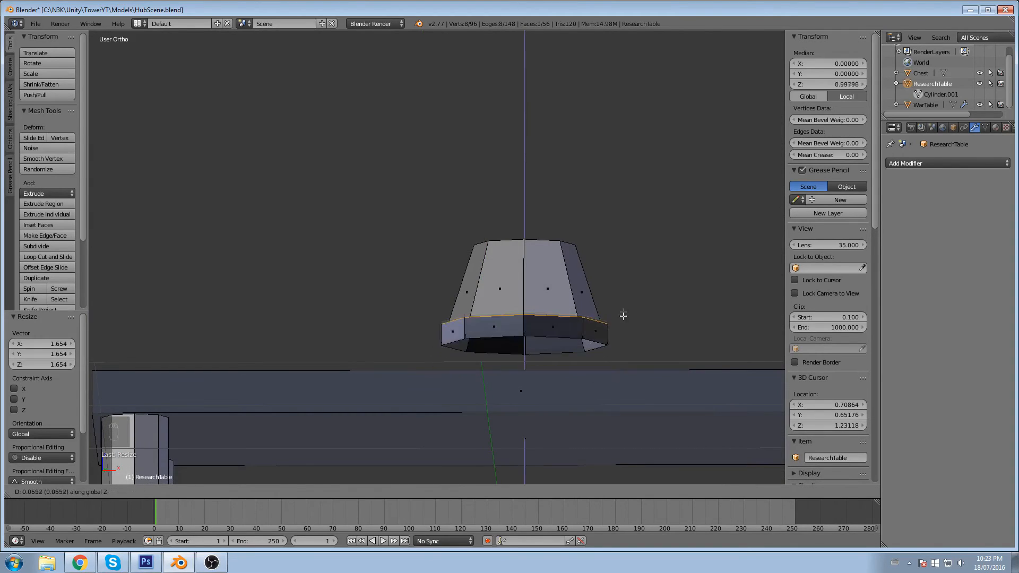
left_click(616, 357)
Step: Extrude the bottom face down another 0.062 and scale it to 0.464 for a tapered underside
middle_click_drag(618, 335, 623, 346)
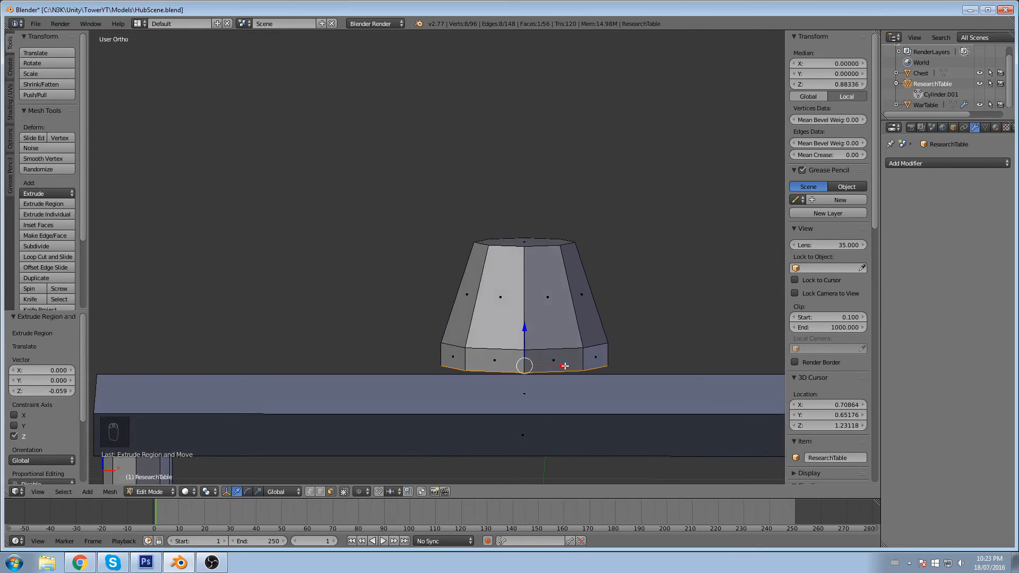
key("e")
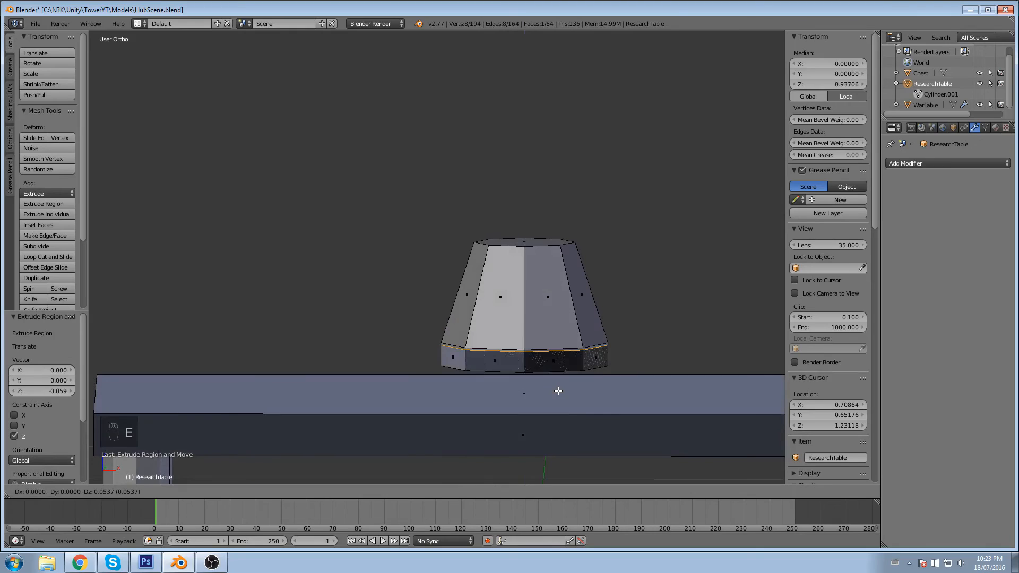
left_click(556, 394)
key("s")
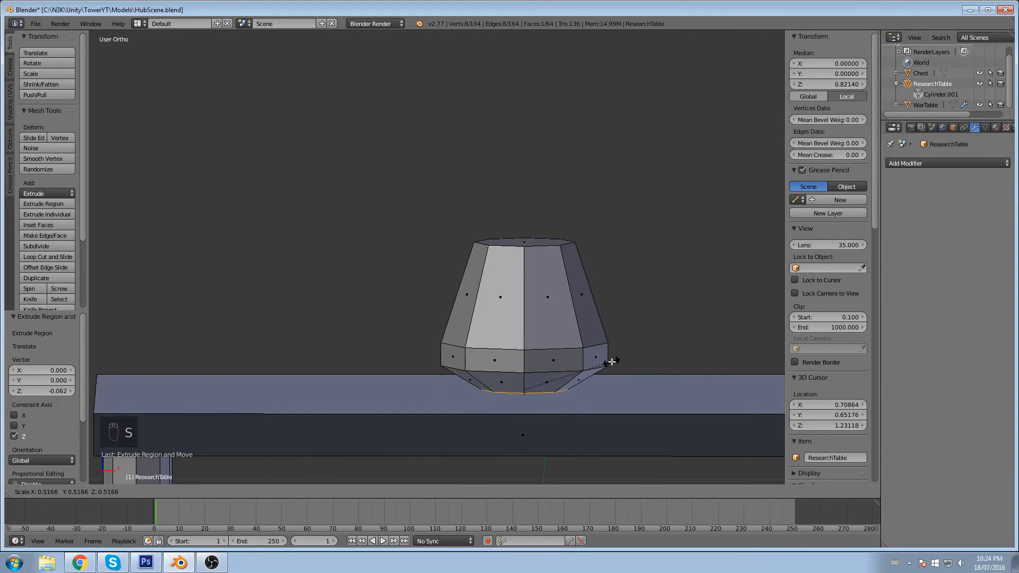
left_click(603, 366)
Step: Raise the narrowed bottom face by Z 0.021 to flatten the underside
key("g")
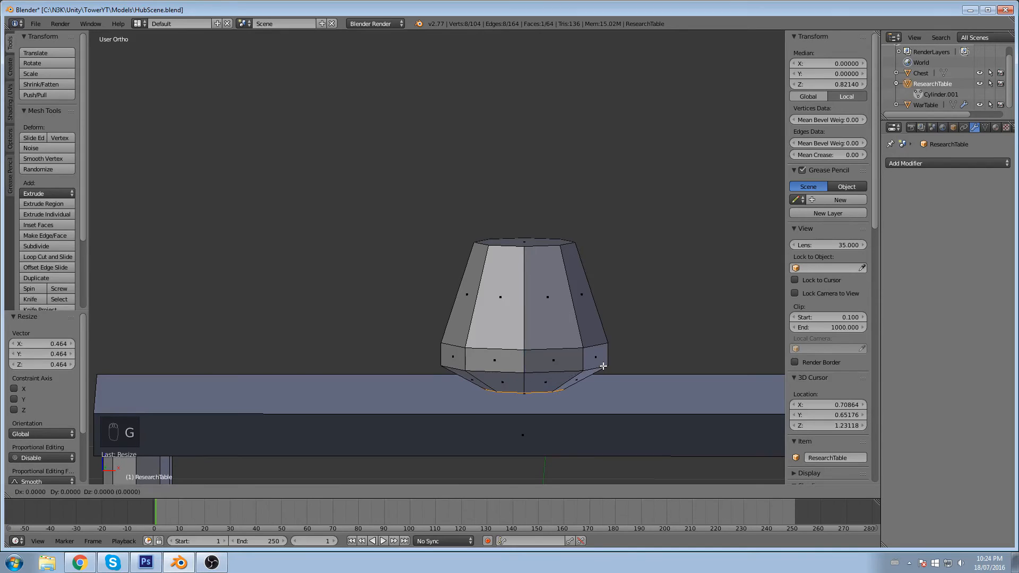
key("z")
left_click(600, 358)
Step: Scale the cylinder's top face to 0.319 so the body tapers upward
middle_click_drag(600, 358, 570, 345)
right_click(535, 249)
middle_click_drag(536, 249, 584, 285)
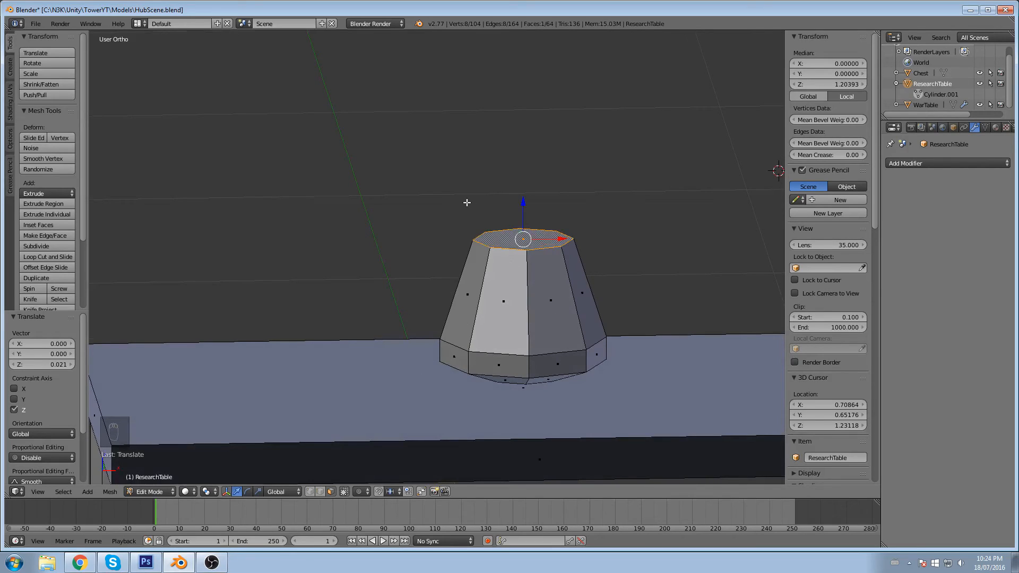
key("s")
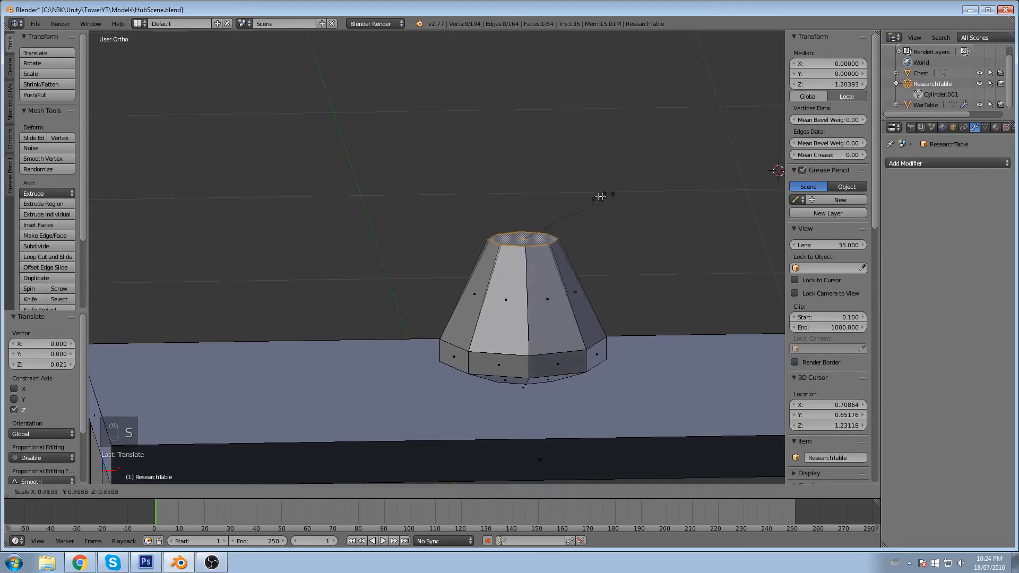
left_click(534, 198)
Step: Raise the narrowed top face by Z 0.145 to lengthen the cone-shaped body
middle_click_drag(534, 198, 543, 210)
key("g")
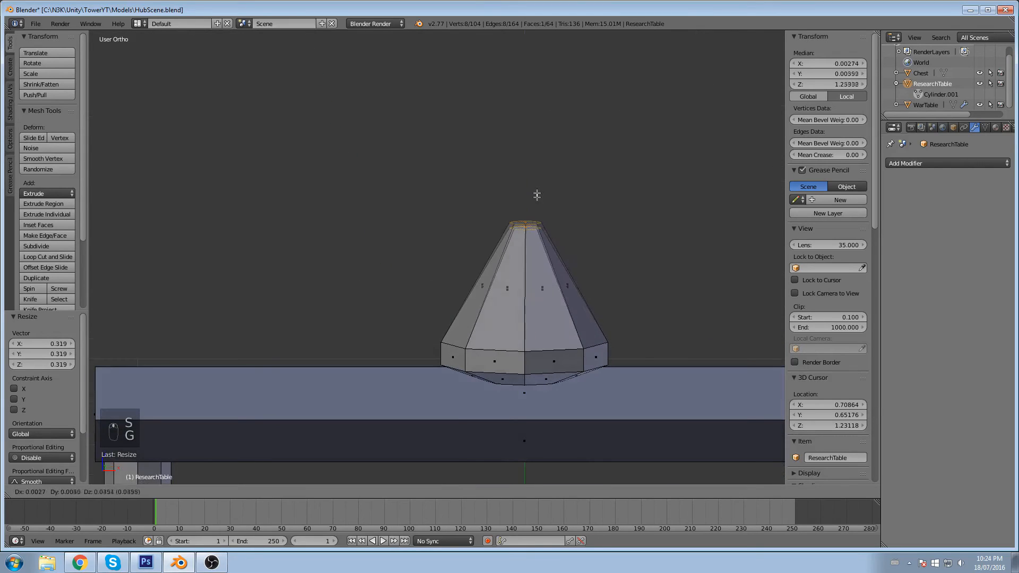
key("z")
left_click(533, 159)
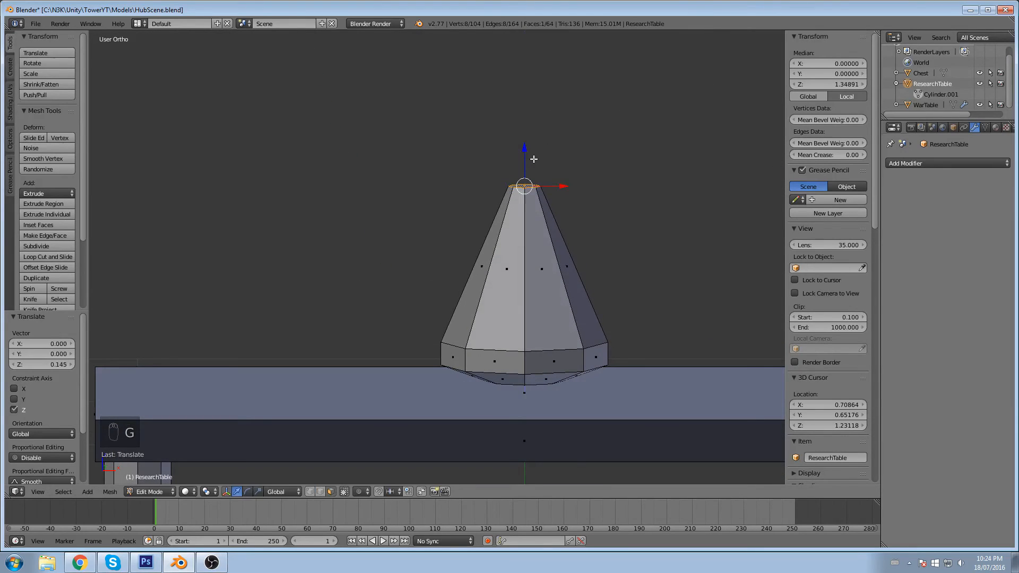
Step: Extrude the top face up by 0.130 to create the flask's neck
middle_click_drag(535, 157, 532, 176)
key("e")
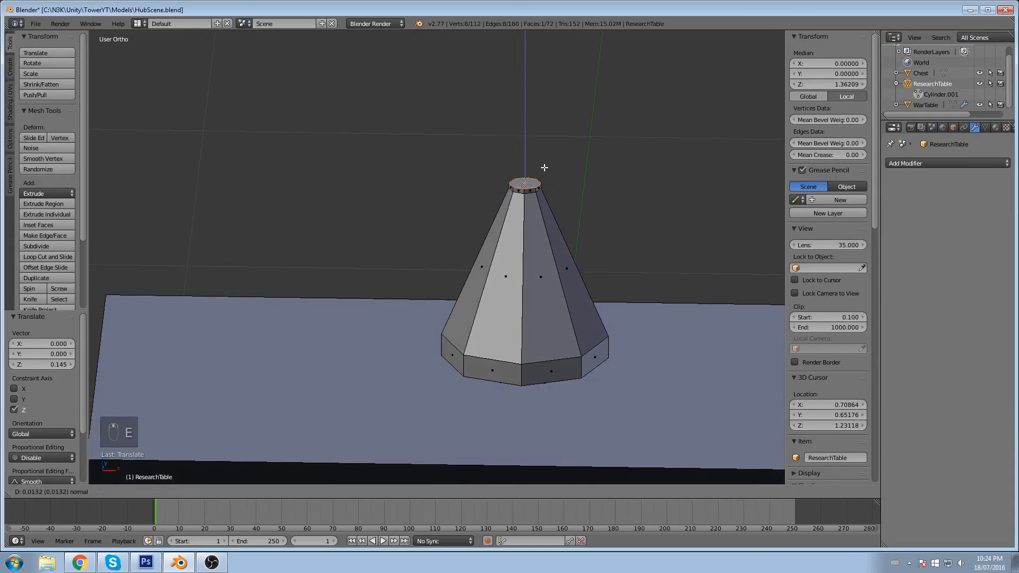
left_click(534, 125)
Step: Select the flask's bottom face with the help of wireframe shading and raise it by Z 0.019
scroll(541, 186, "down", 5)
middle_click_drag(541, 186, 571, 200)
scroll(571, 200, "up", 3)
middle_click_drag(523, 278, 522, 253)
right_click(473, 326)
middle_click_drag(474, 326, 503, 340)
key("z")
right_click(487, 330)
key("g")
key("z")
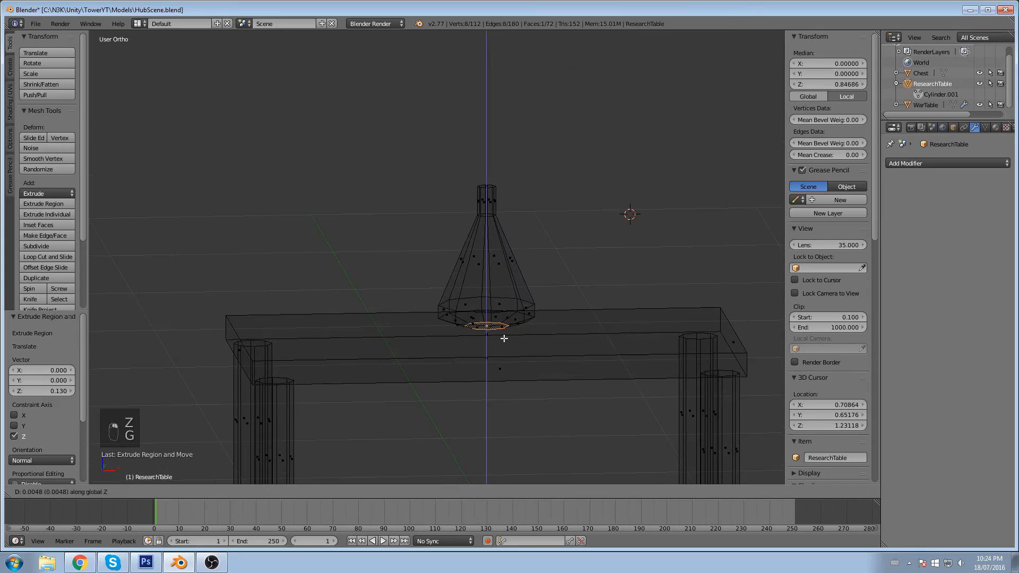
left_click(503, 335)
key("z")
Step: Raise the flask's bottom face by a further Z 0.005 and scale it up by 1.945
middle_click_drag(503, 336, 503, 314)
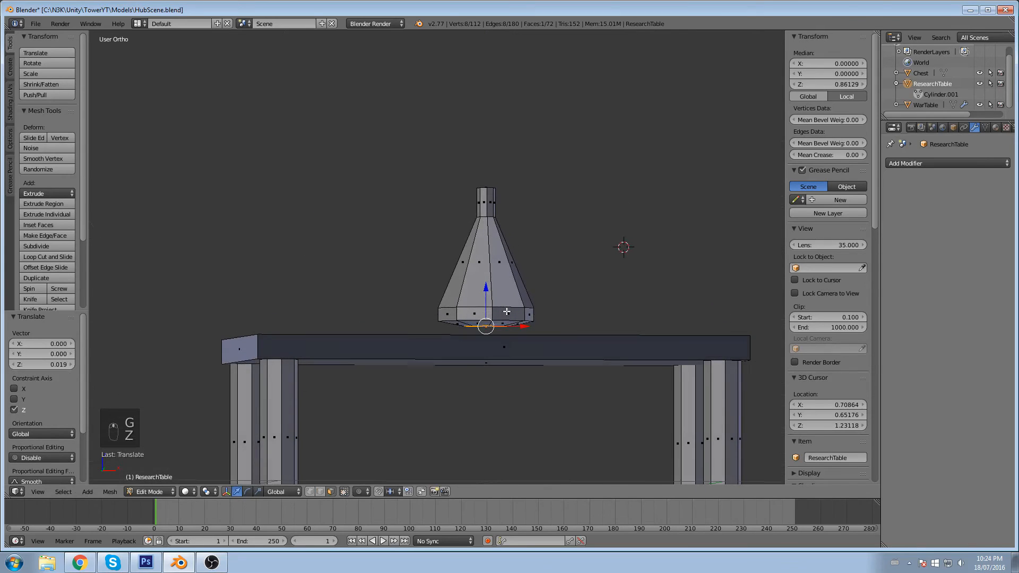
key("g")
key("z")
left_click(503, 311)
key("s")
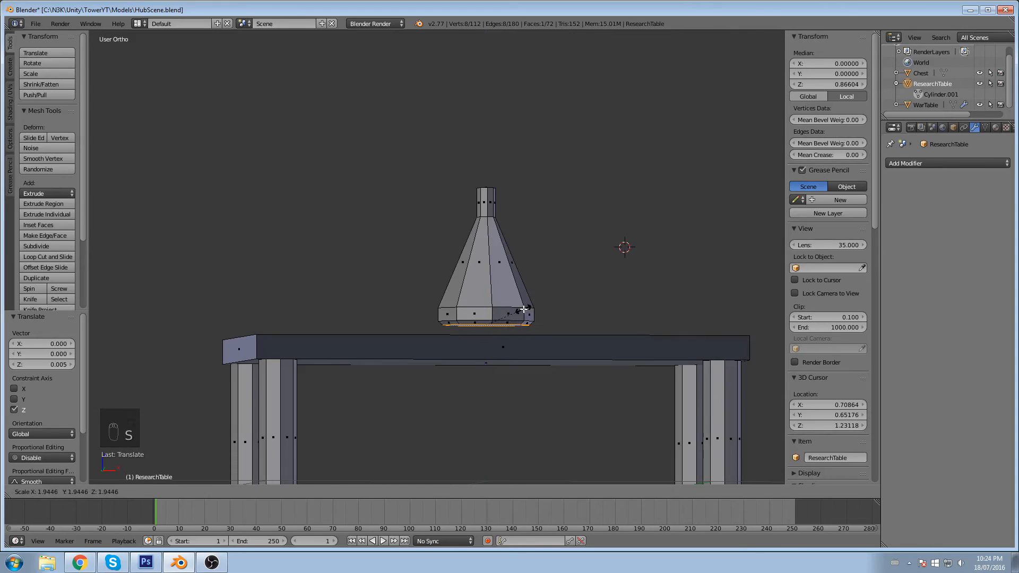
left_click(524, 310)
Step: Extrude the neck's top face in place, scale it by 1.476 and raise it by Z 0.040 to form a flared lip
middle_click_drag(524, 310, 509, 248)
right_click(491, 194)
scroll(521, 183, "up", 1)
scroll(509, 248, "up", 1)
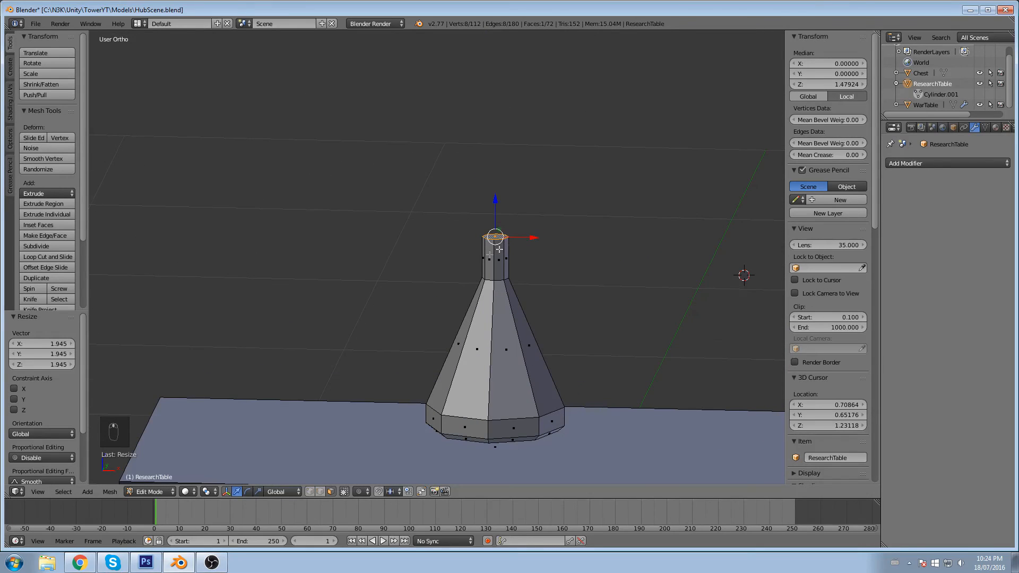
scroll(505, 230, "up", 2)
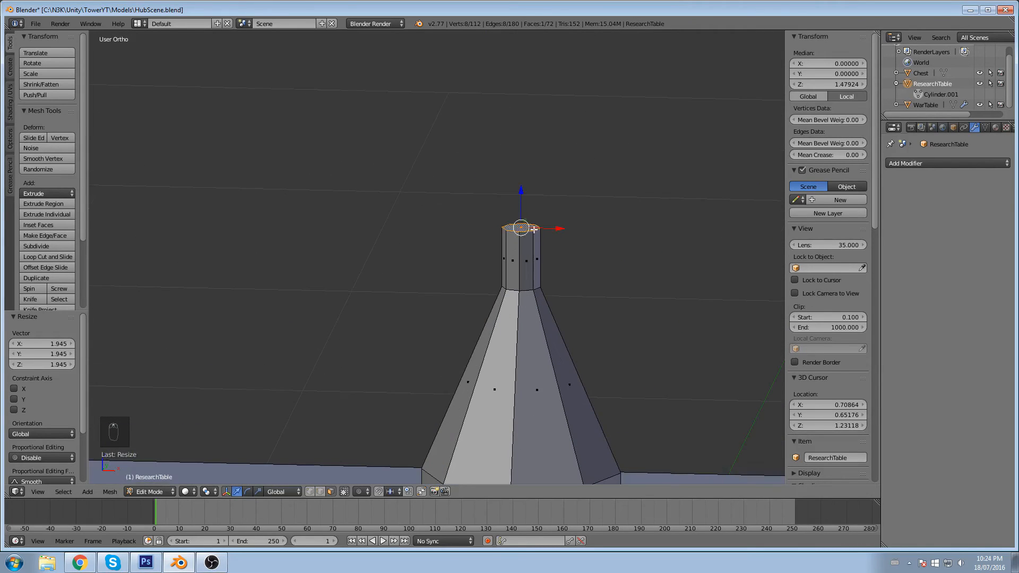
key("e")
right_click(537, 223)
key("s")
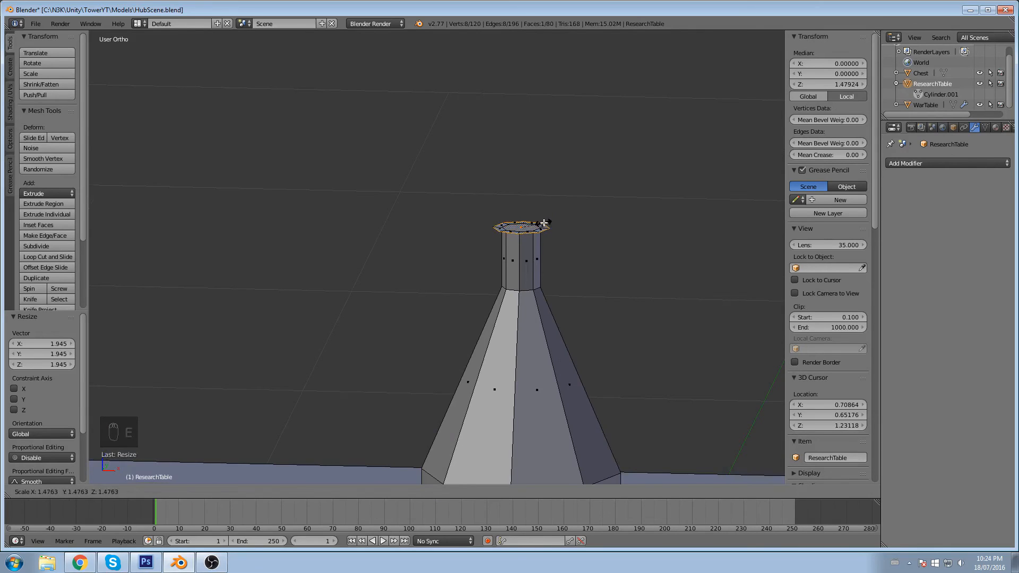
left_click(544, 223)
key("e")
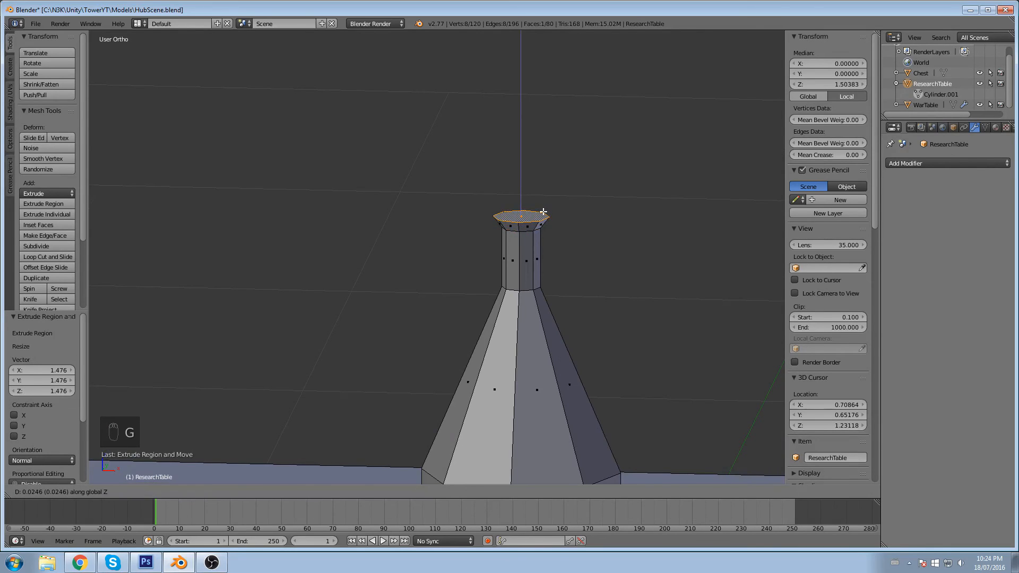
left_click(545, 205)
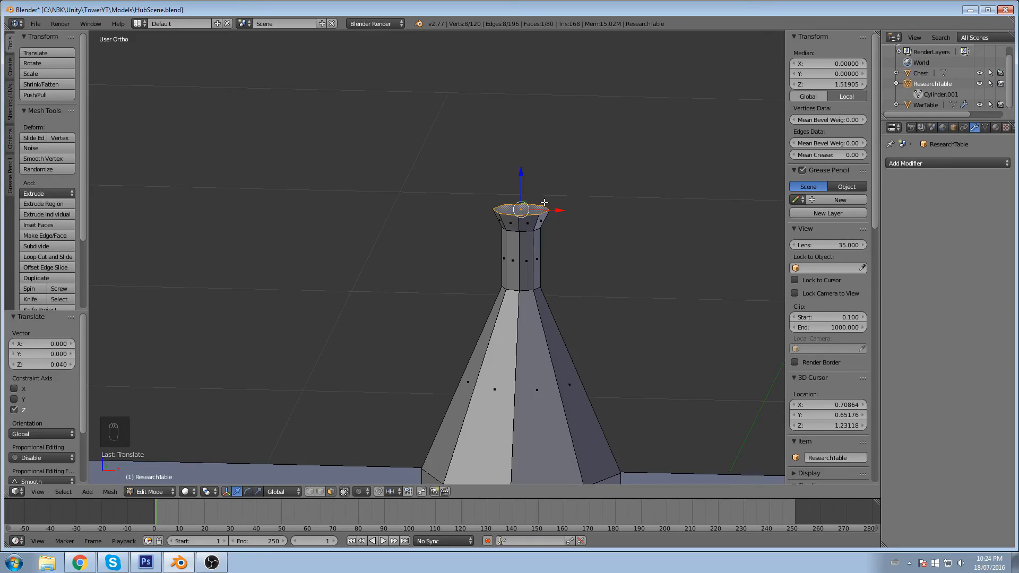
Step: Extrude the lip's top face in place and scale it to 0.579 to inset the flask's mouth
middle_click_drag(556, 194, 553, 214)
key("e")
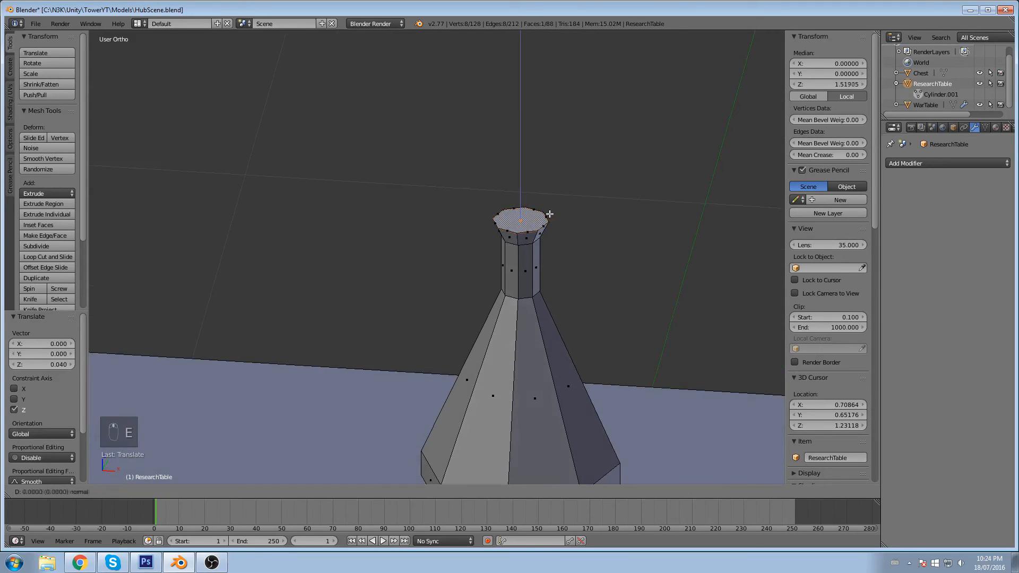
right_click(549, 214)
key("s")
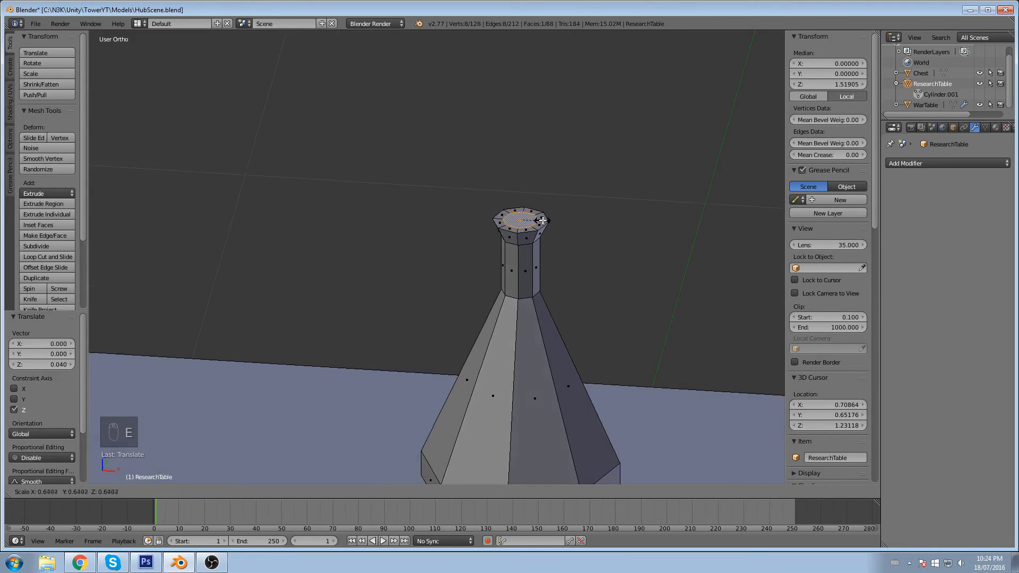
left_click(540, 220)
middle_click_drag(540, 221, 527, 240)
Step: Try extruding the inset face down into the neck to hollow it, and undo both the extrusion and the inset
key("e")
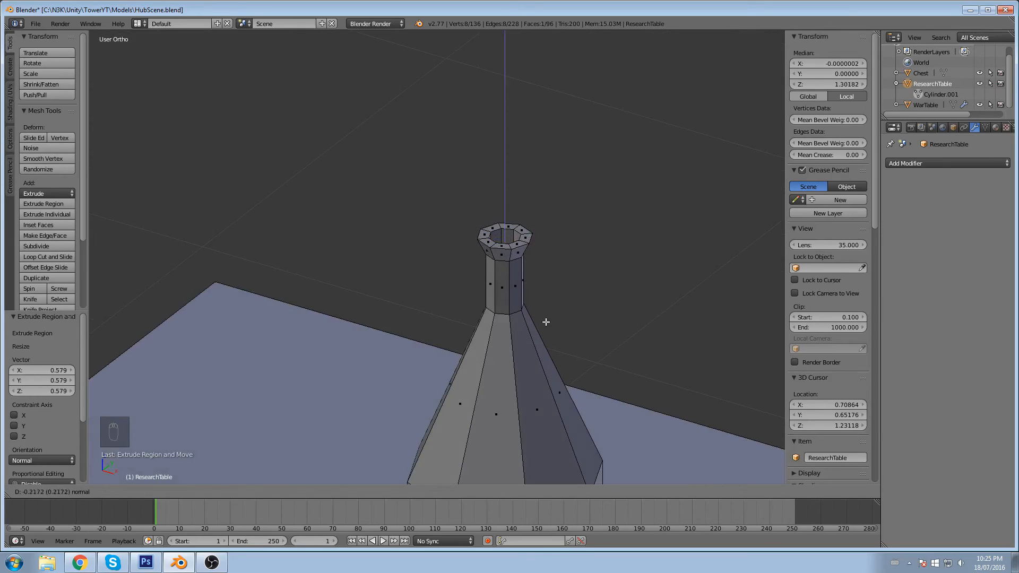
right_click(533, 208)
middle_click_drag(530, 233, 536, 245)
scroll(537, 245, "up", 3)
key("ctrl+z")
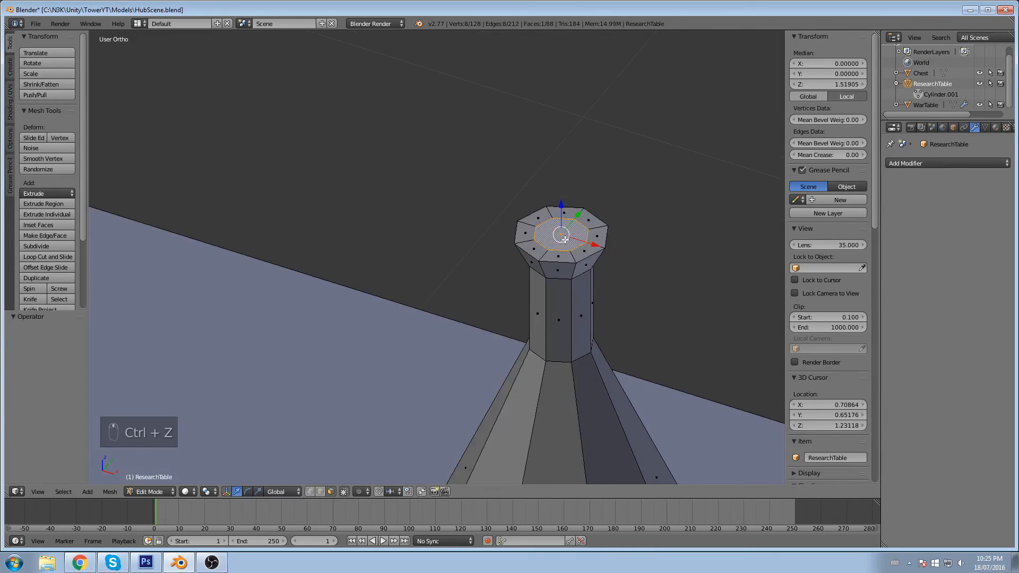
key("ctrl+z")
Step: Select the entire linked flask mesh and scale it down to 0.713
scroll(603, 227, "down", 4)
middle_click_drag(591, 231, 603, 231)
middle_click_drag(578, 302, 567, 227, "shift")
scroll(559, 234, "down", 3)
middle_click_drag(499, 296, 497, 266)
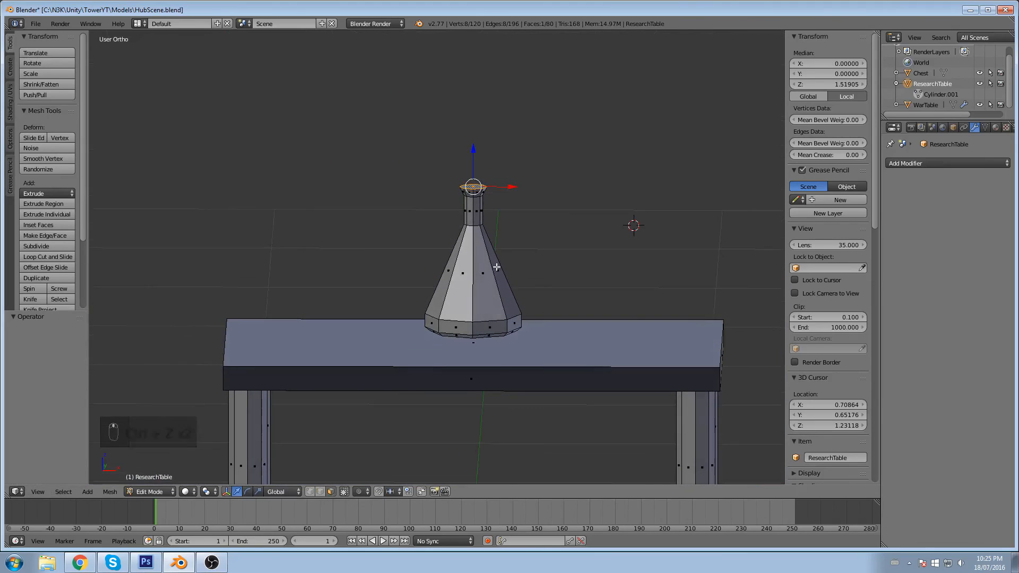
key("ctrl+l")
scroll(502, 276, "down", 3)
mouse_move(508, 306)
middle_mouse_down()
mouse_move(468, 339)
mouse_move(502, 277)
mouse_move(503, 287)
middle_mouse_up()
scroll(468, 338, "up", 3)
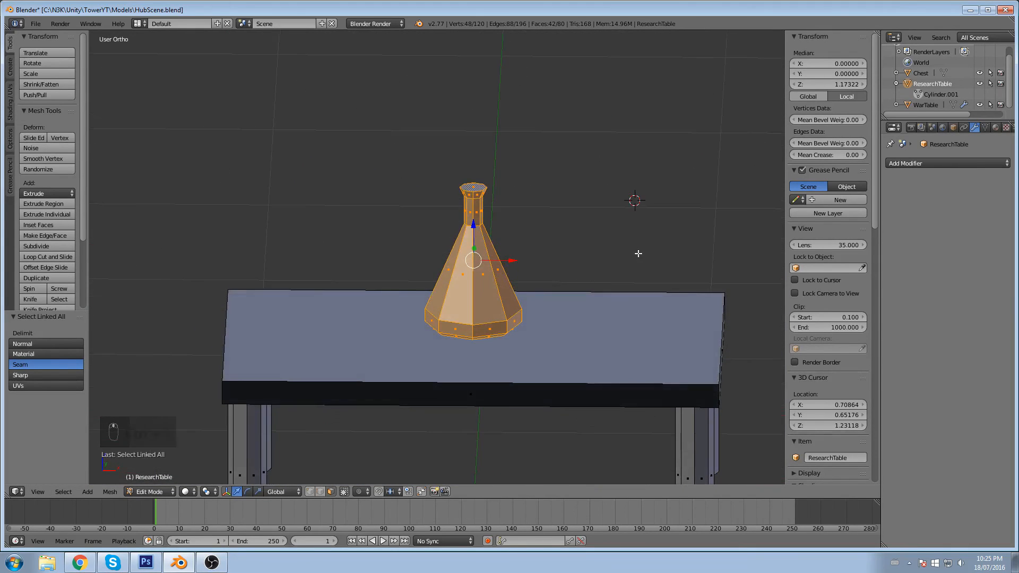
key("s")
left_click(584, 256)
Step: Move the flask by X 0.527, Y -0.041, Z -0.145 onto the tabletop and save over the existing file
key("g")
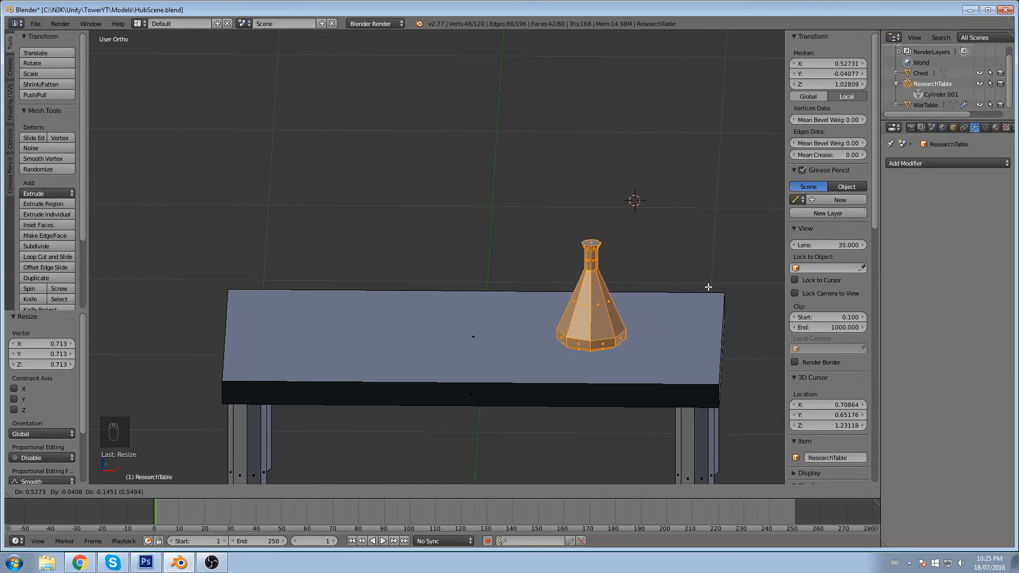
left_click(708, 287)
key("ctrl+s")
left_click(623, 277)
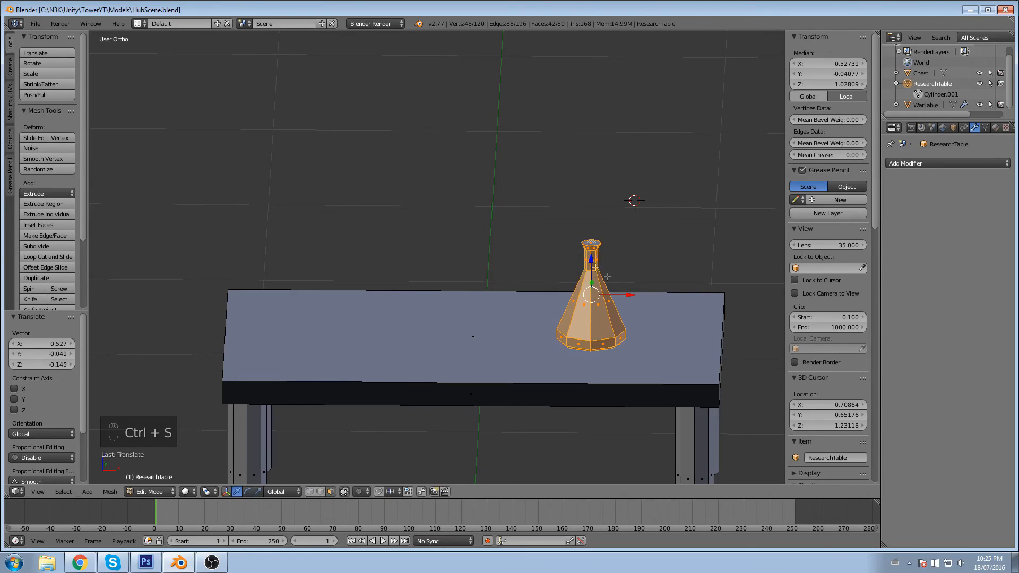
Step: Place the 3D cursor above the table's back edge and add a cube with radius 1 there
middle_click_drag(616, 279, 567, 283)
left_click(615, 183)
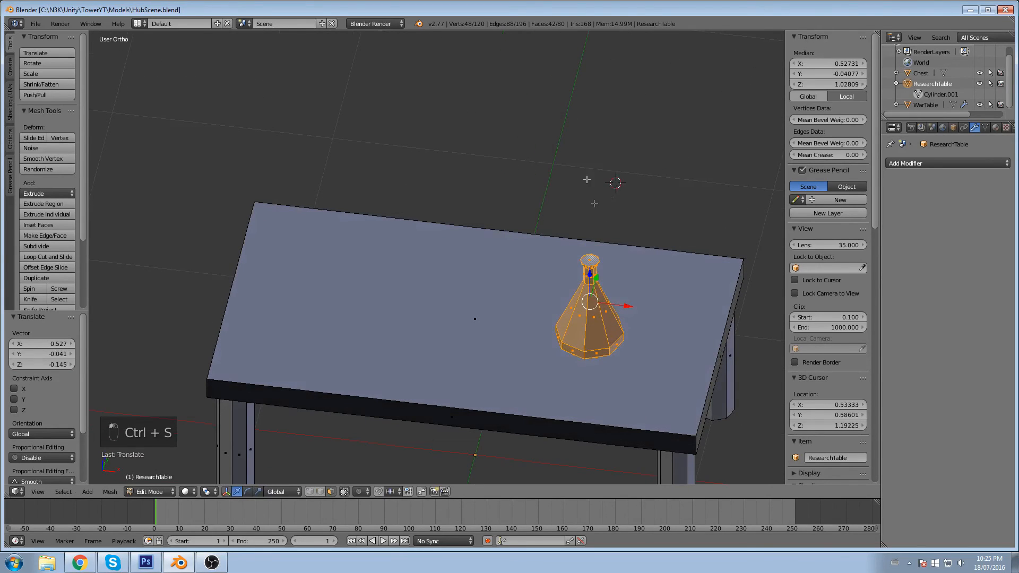
key("shift+a")
left_click(531, 148)
scroll(544, 217, "down", 6)
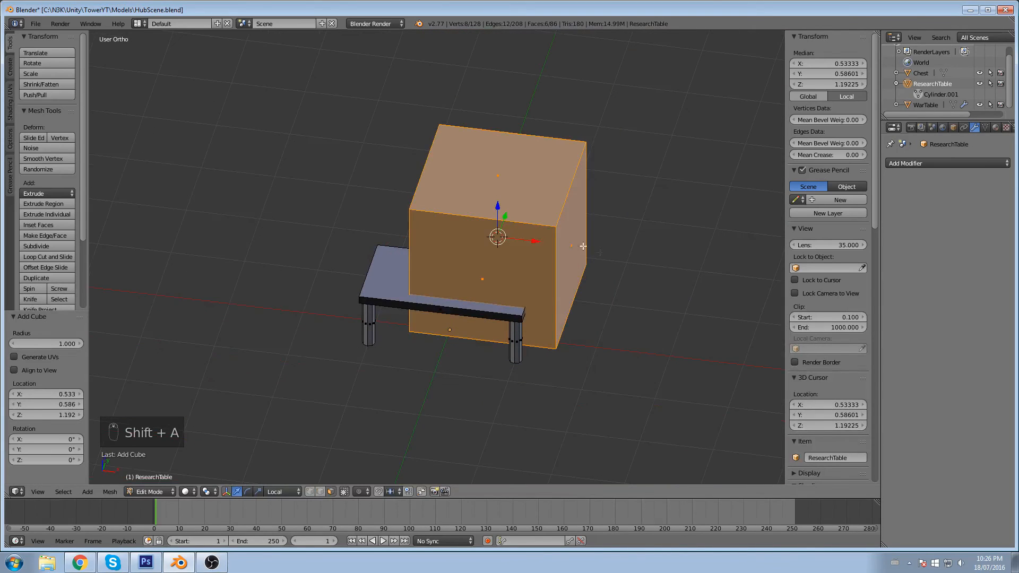
Step: Scale the cube down to a small box and move it by X -1.127, Y -0.462, Z -0.318 onto the table opposite the flask
key("s")
left_click(521, 248)
key("g")
left_click(430, 274)
Step: Stretch the small box along Y by 2.564
scroll(436, 258, "up", 7)
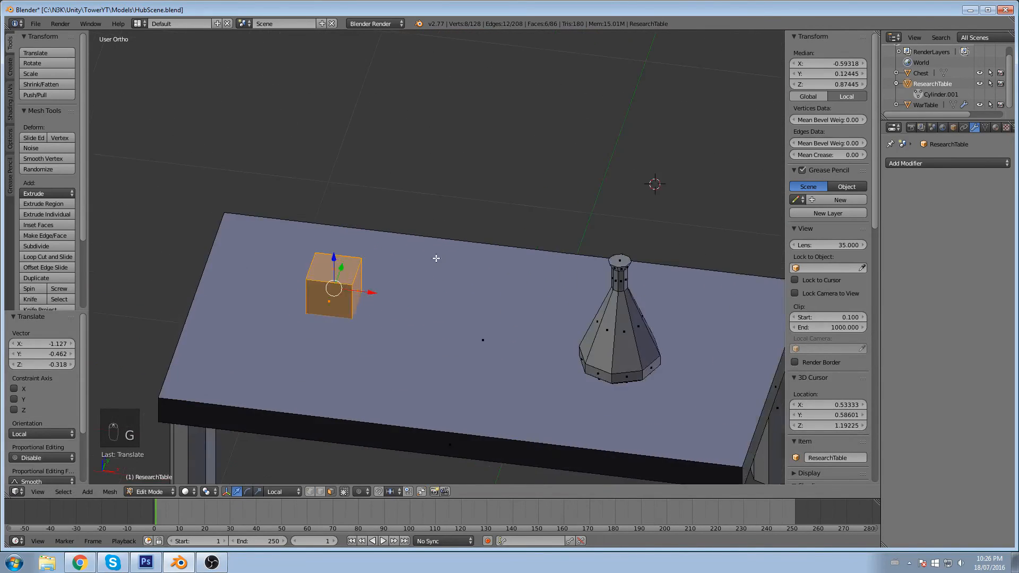
middle_click_drag(436, 258, 549, 231, "shift")
key("s")
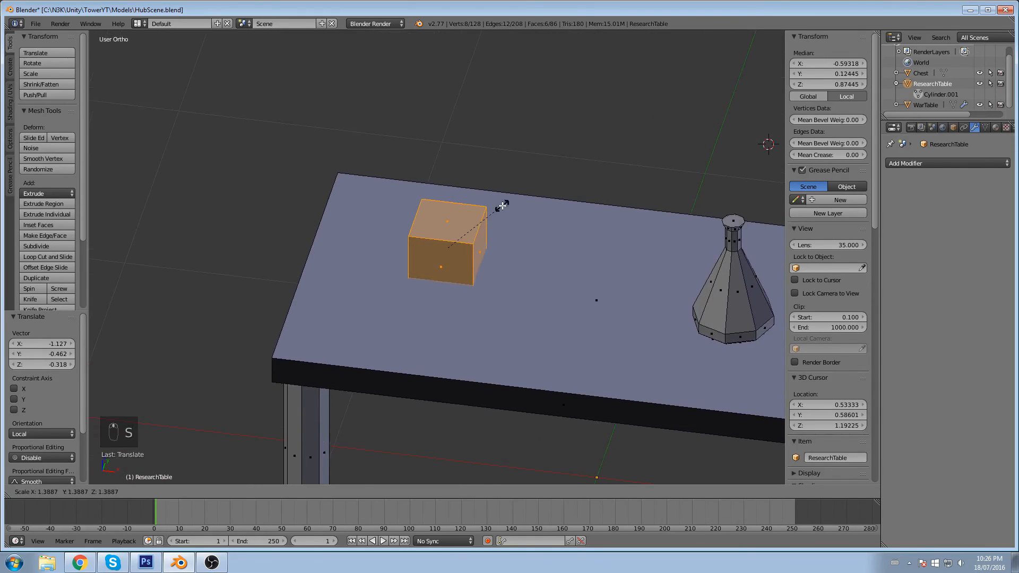
key("y")
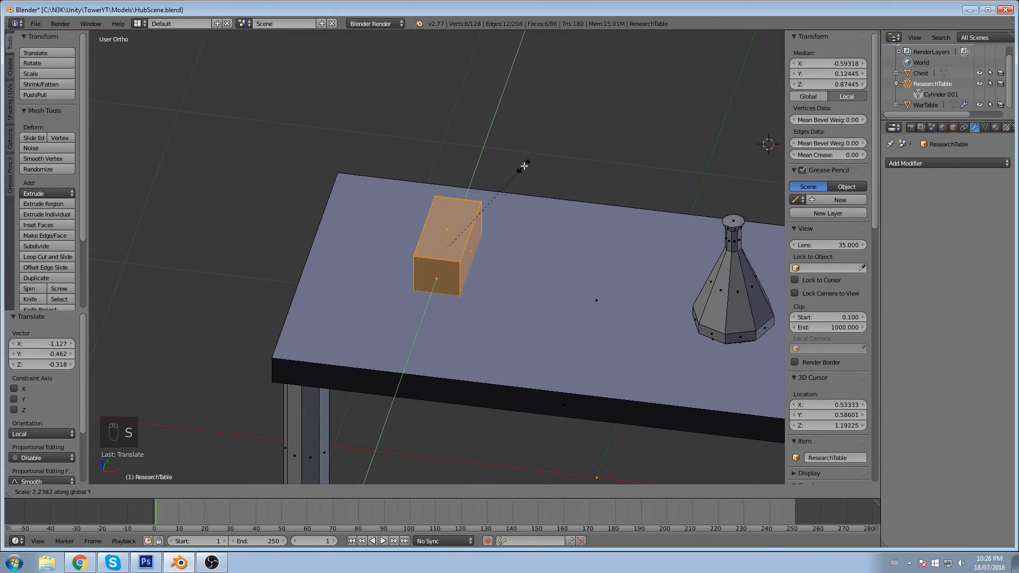
left_click(532, 152)
Step: Scale the box by 1.785 along X and flatten it to 0.269 along Z to form a book shape
middle_click_drag(532, 152, 520, 463)
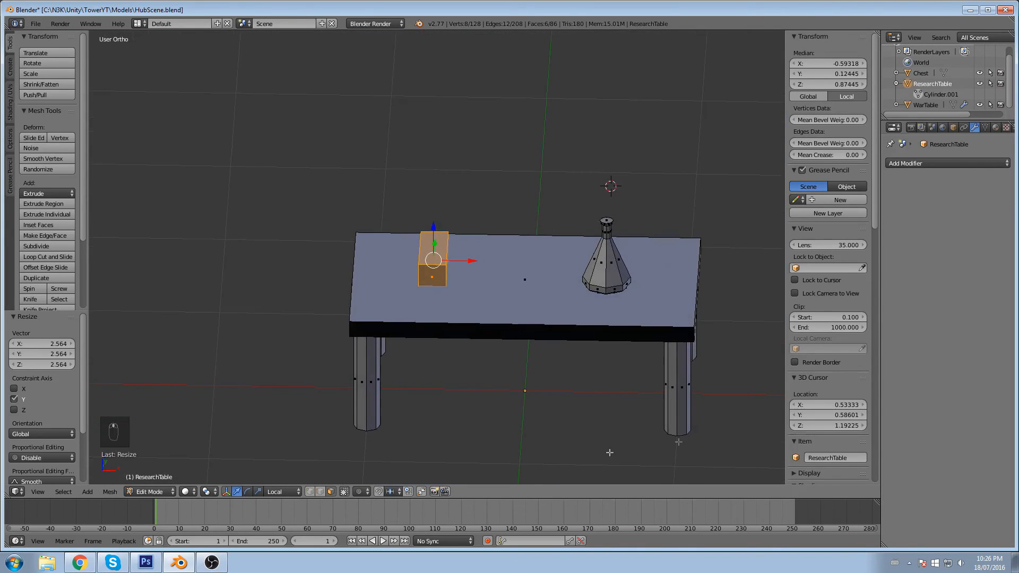
middle_click_drag(532, 321, 589, 231)
scroll(549, 272, "up", 5)
scroll(503, 283, "down", 5)
scroll(586, 229, "up", 5)
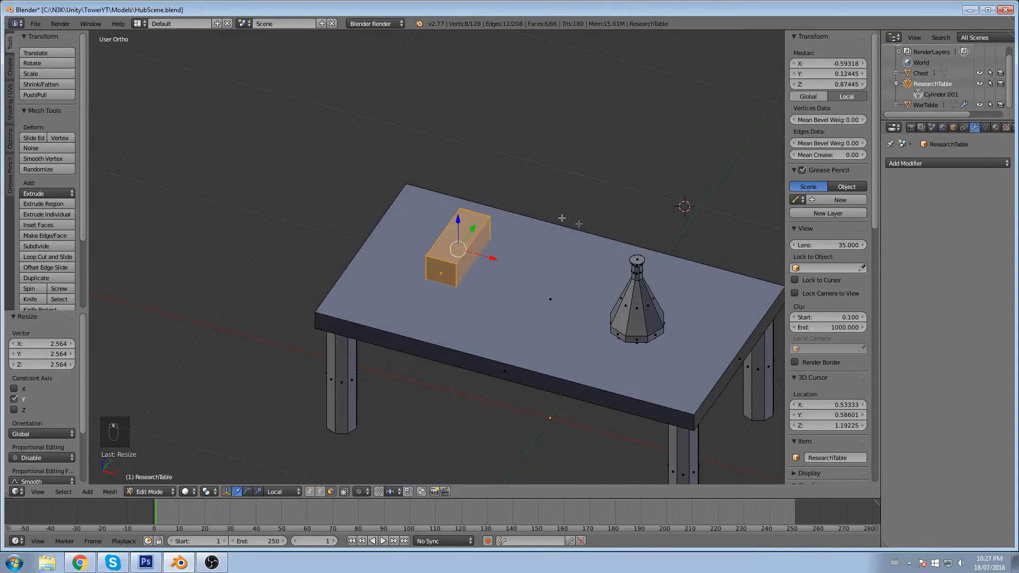
key("s")
key("x")
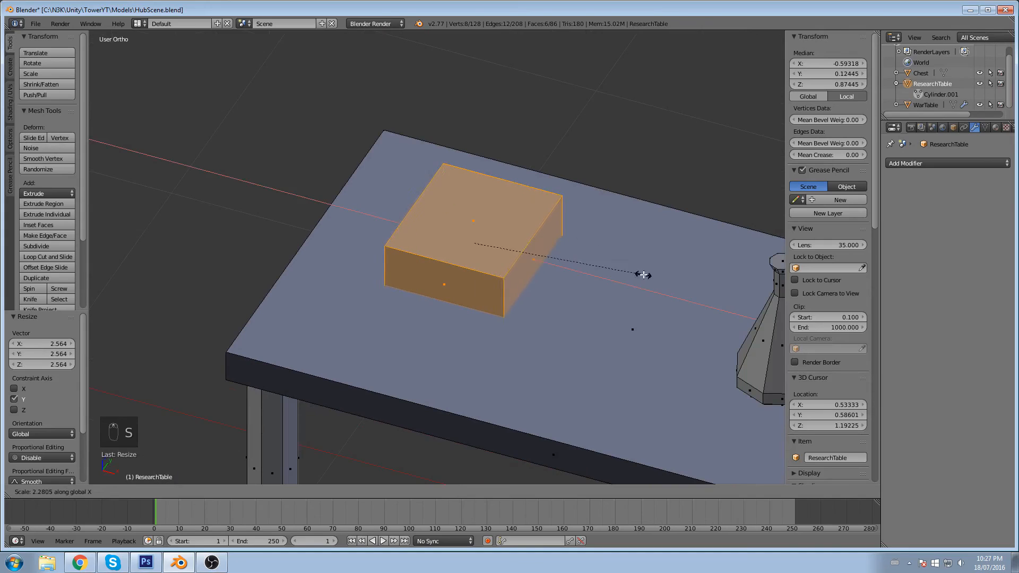
left_click(608, 254)
key("s")
key("z")
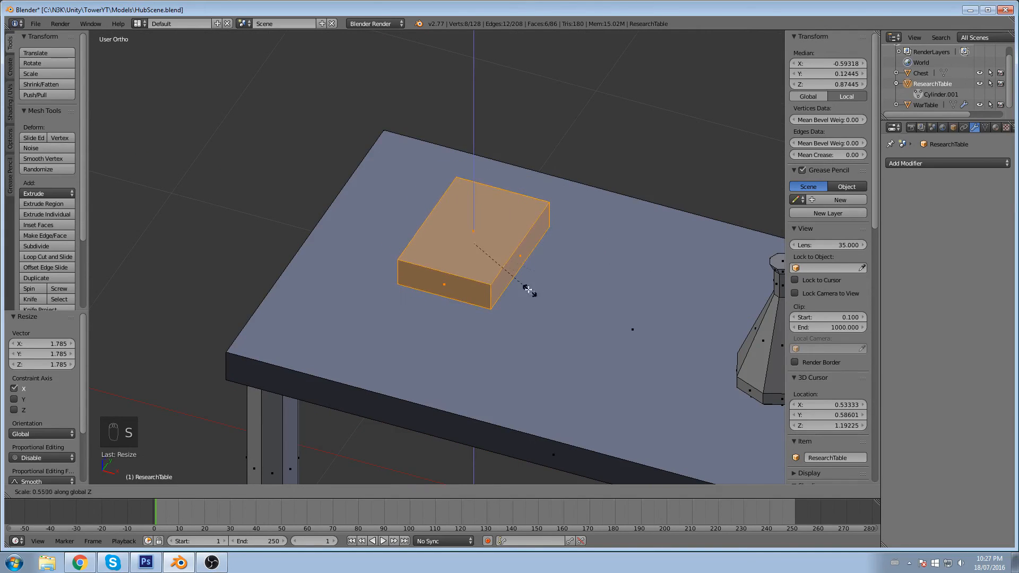
left_click(507, 258)
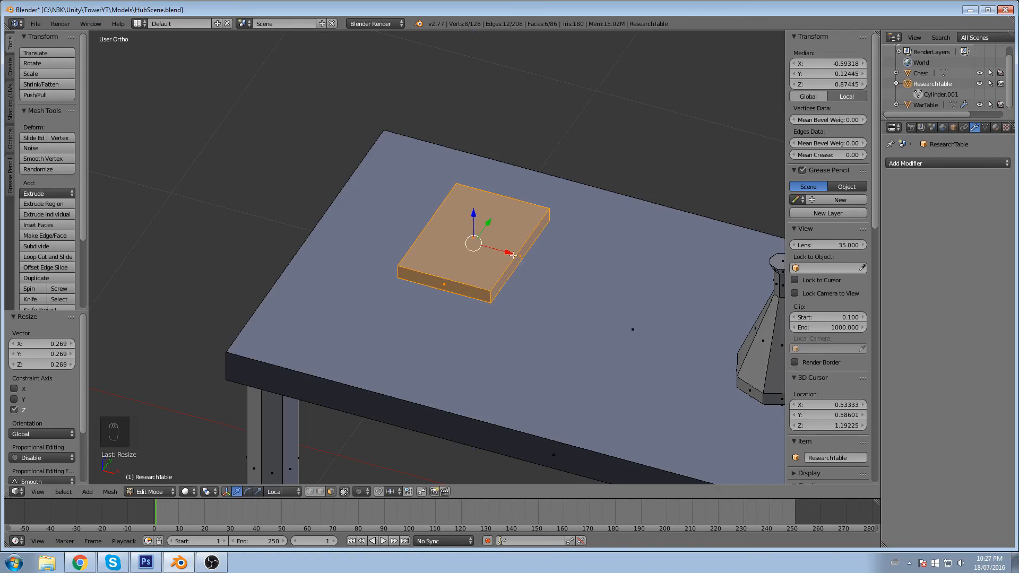
Step: Lower the flattened book block by Z -0.042 to rest it on the tabletop
key("g")
key("z")
key("z")
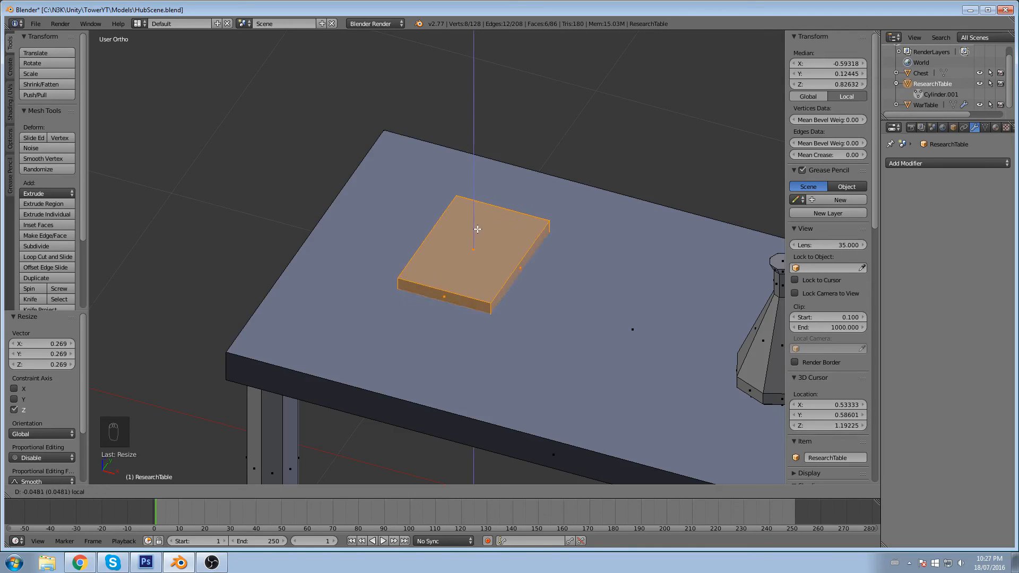
left_click(478, 228)
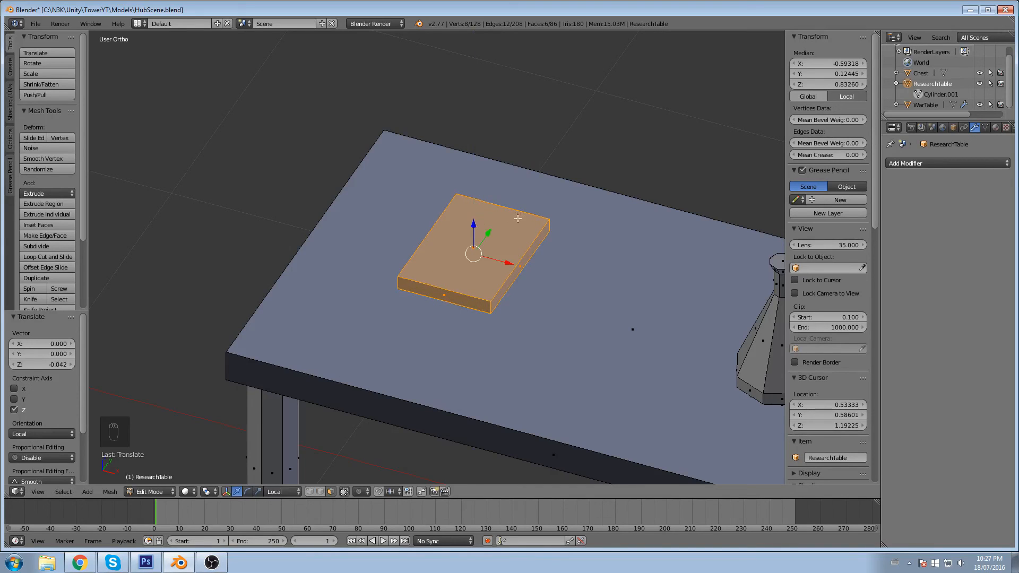
Step: Rotate the book block 22.562° about the Z axis
scroll(531, 214, "down", 3)
scroll(555, 229, "up", 1)
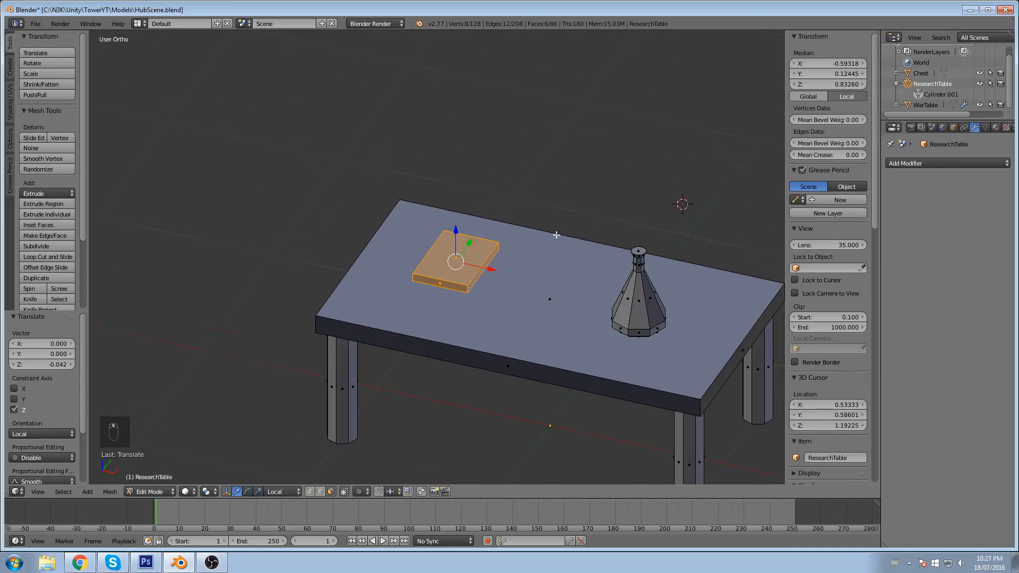
middle_click_drag(514, 223, 520, 242)
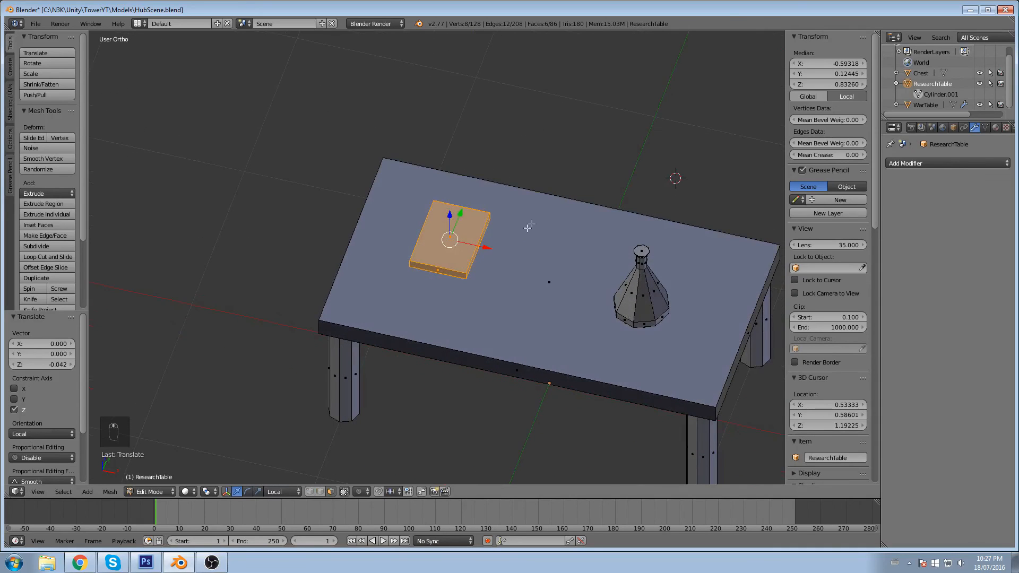
key("r")
key("x")
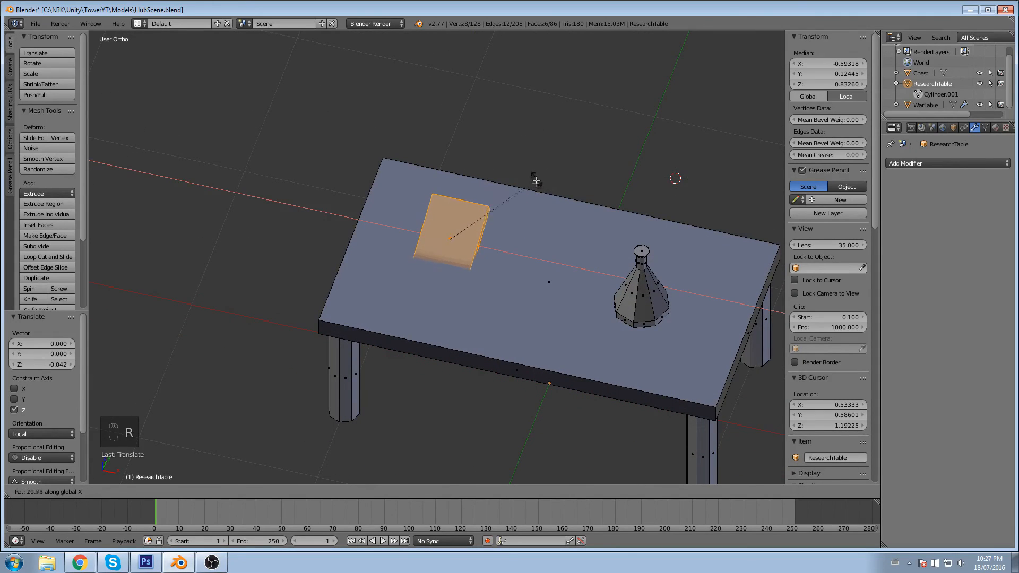
left_click(525, 182)
Step: Move the rotated book block by X -0.213, Y 0.041, Z 0.059 toward the table's back corner
key("g")
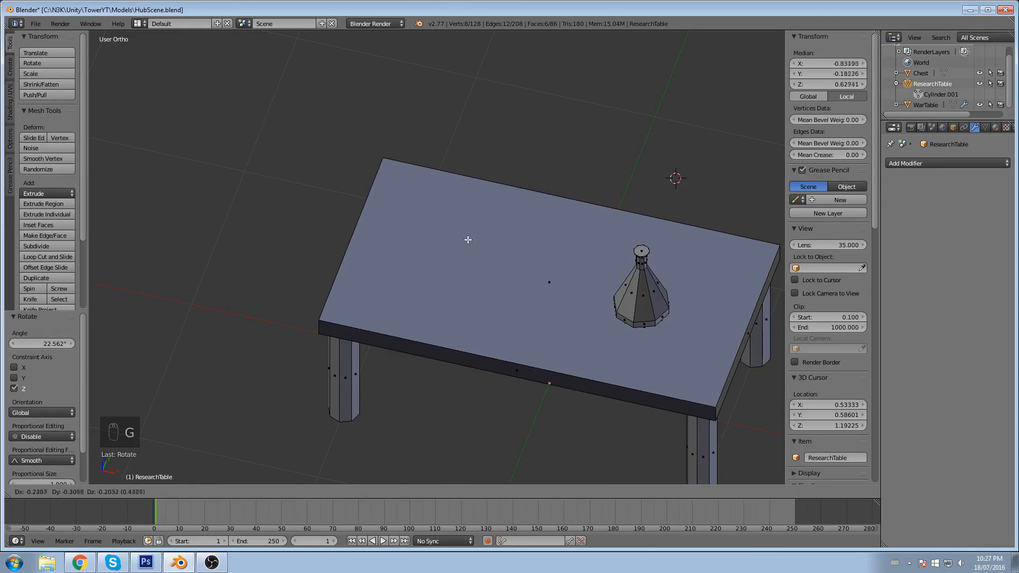
left_click(500, 181)
middle_click_drag(498, 188, 518, 168)
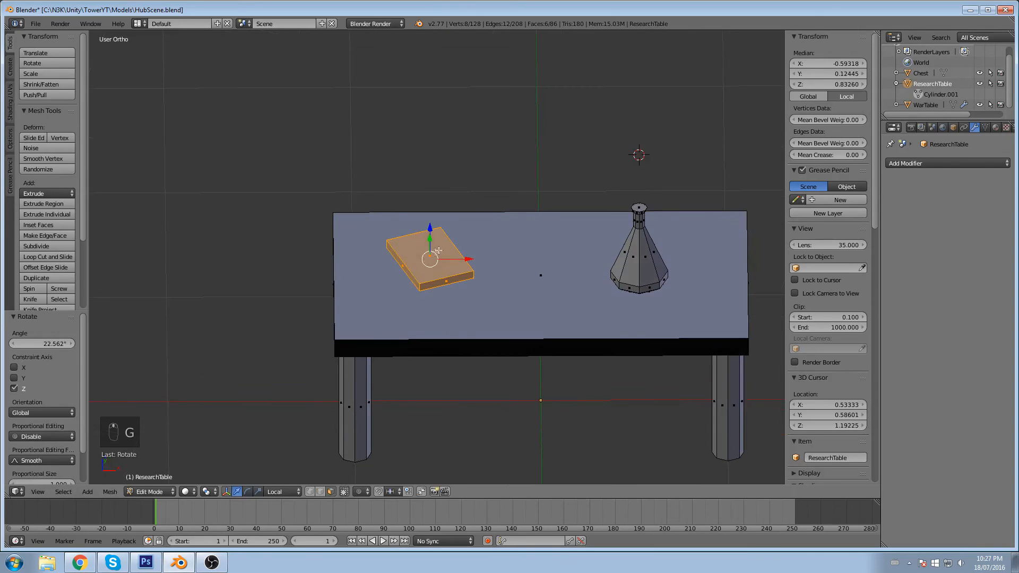
key("g")
left_click(391, 234)
Step: Lower the book block by Z -0.057 back onto the table surface
middle_click_drag(391, 233, 366, 248)
key("g")
key("z")
key("z")
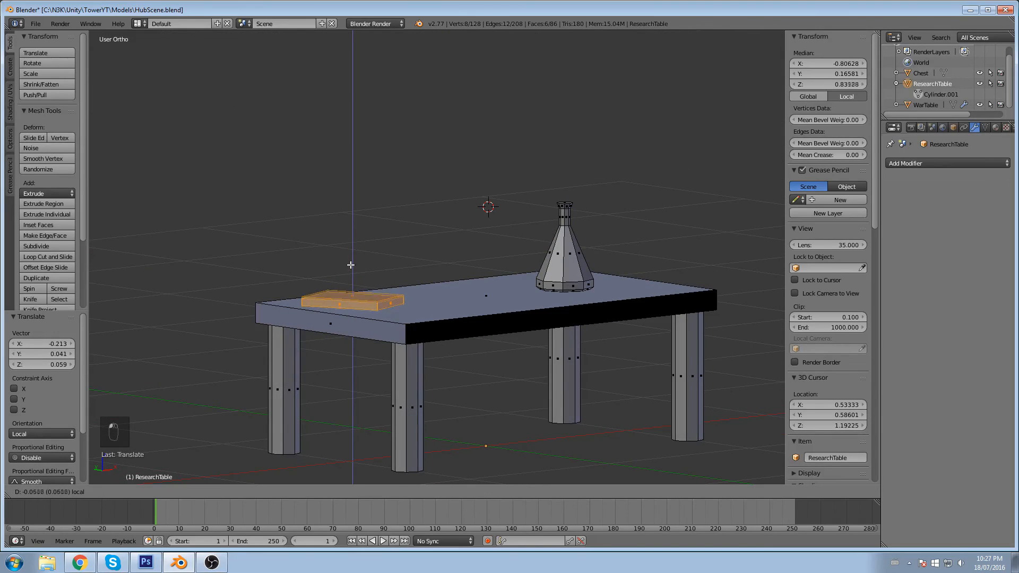
left_click(351, 268)
Step: Extrude the whole book block by 0.421 to place a second copy beside it, toward the flask
middle_click_drag(350, 268, 400, 248)
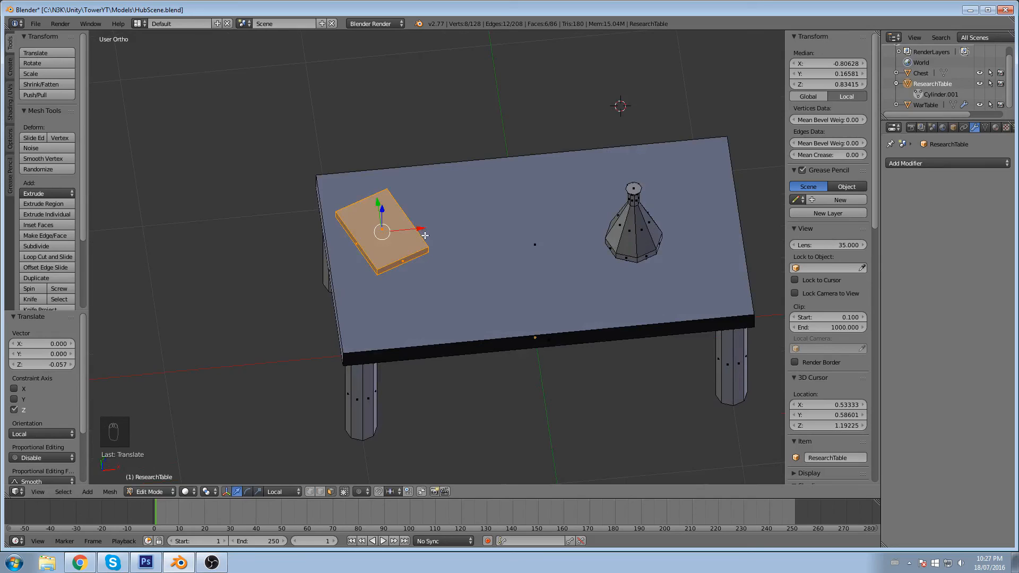
key("e")
left_click(508, 225)
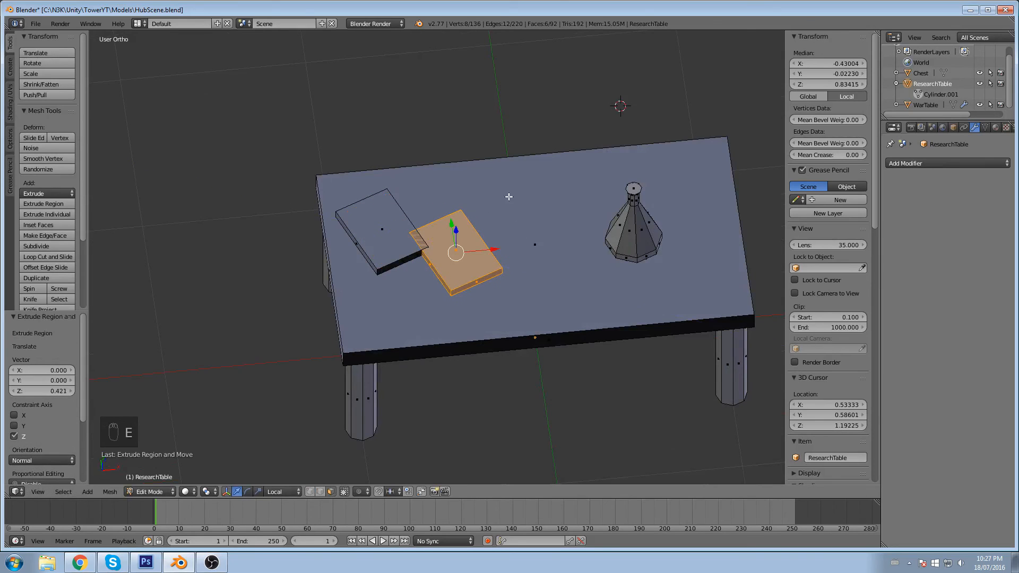
Step: Rotate the copied book block -26.09° about the Z axis
key("r")
key("x")
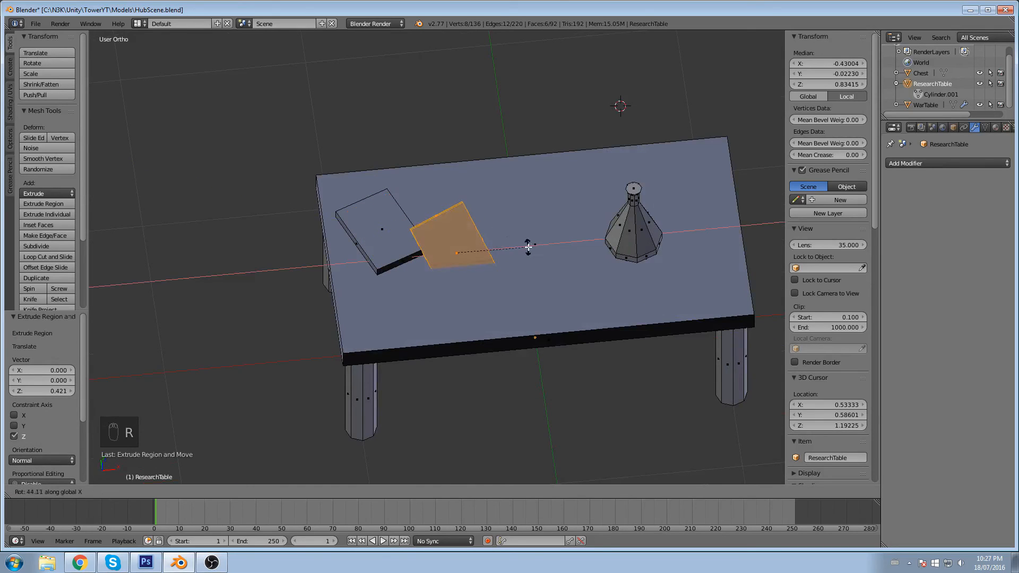
key("z")
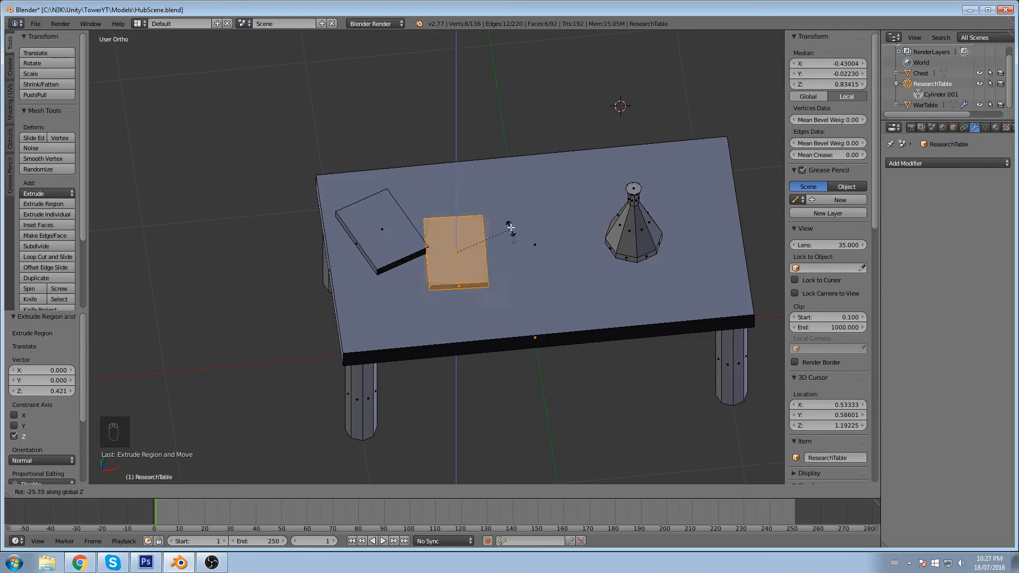
left_click(511, 228)
Step: Stack the rotated book block on top of the first book, with its median at X -0.721, Y 0.242, Z 0.886
key("g")
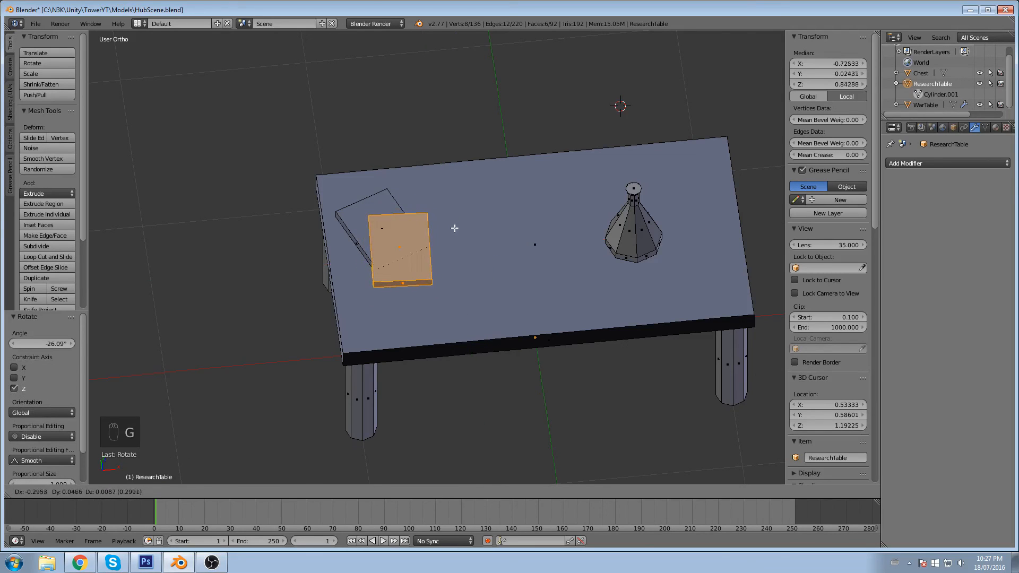
left_click(455, 228)
middle_click_drag(454, 227, 382, 273)
left_click_drag(379, 268, 381, 263)
left_click_drag(342, 291, 309, 284)
middle_click_drag(380, 268, 636, 189)
left_click(636, 189)
scroll(566, 231, "down", 1)
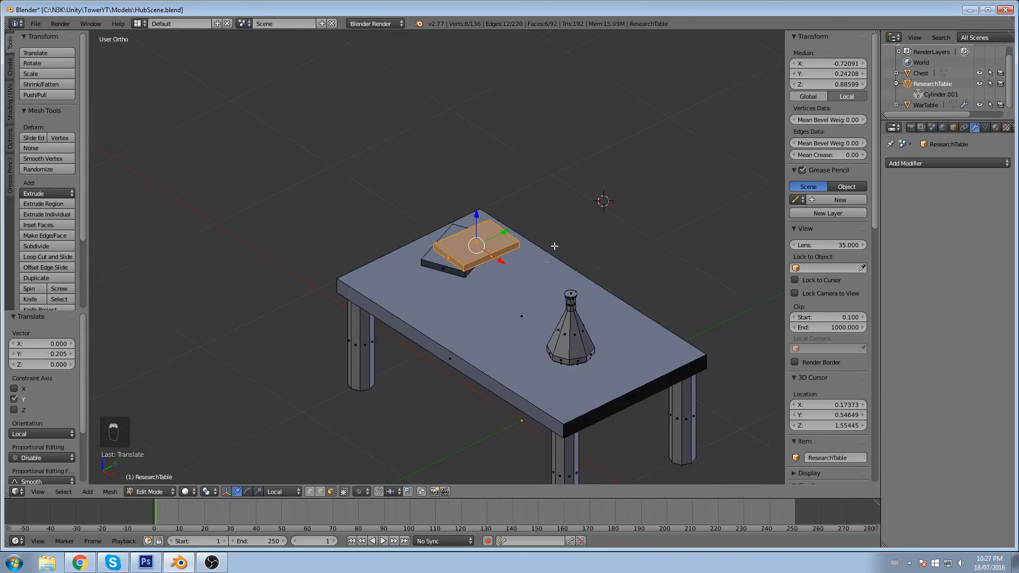
Step: Select the research table's top face instead of the book and save the changes over HubScene.blend
right_click(544, 264)
middle_click_drag(522, 268, 556, 222)
scroll(555, 221, "down", 2)
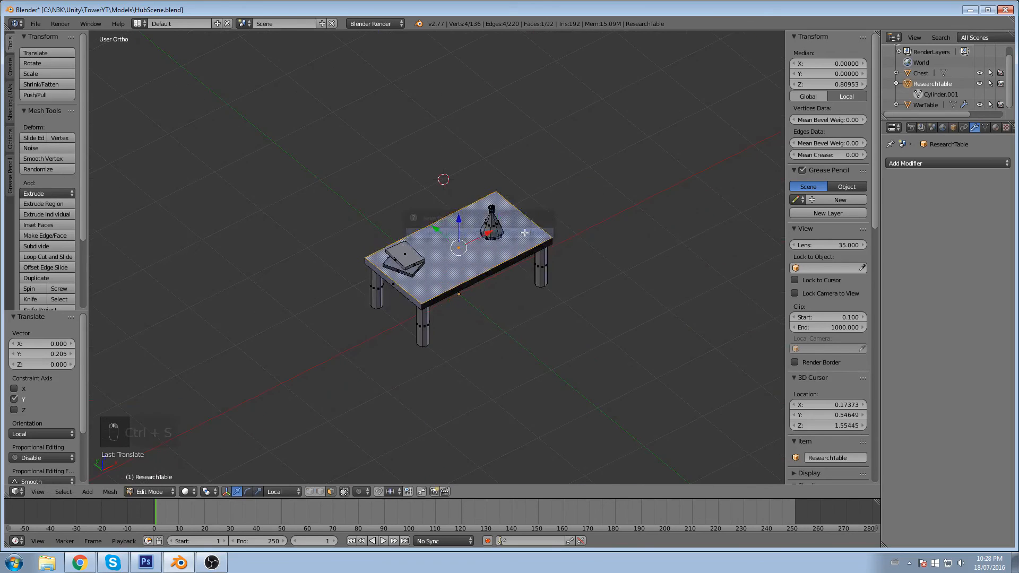
key("ctrl+s")
left_click(527, 231)
scroll(584, 263, "down", 4)
left_click(547, 279)
scroll(510, 301, "up", 2)
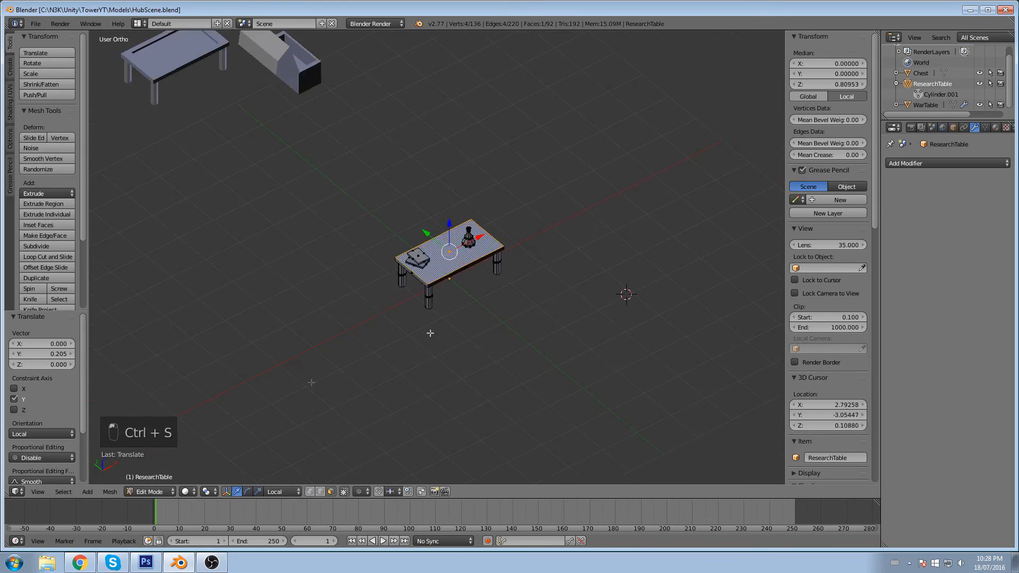
Step: Leave mesh editing and move the whole research table by X -2.654, Y 5.214, Z 2.926 to stand beside the war table
left_click(150, 491)
left_click(148, 480)
left_click(462, 337)
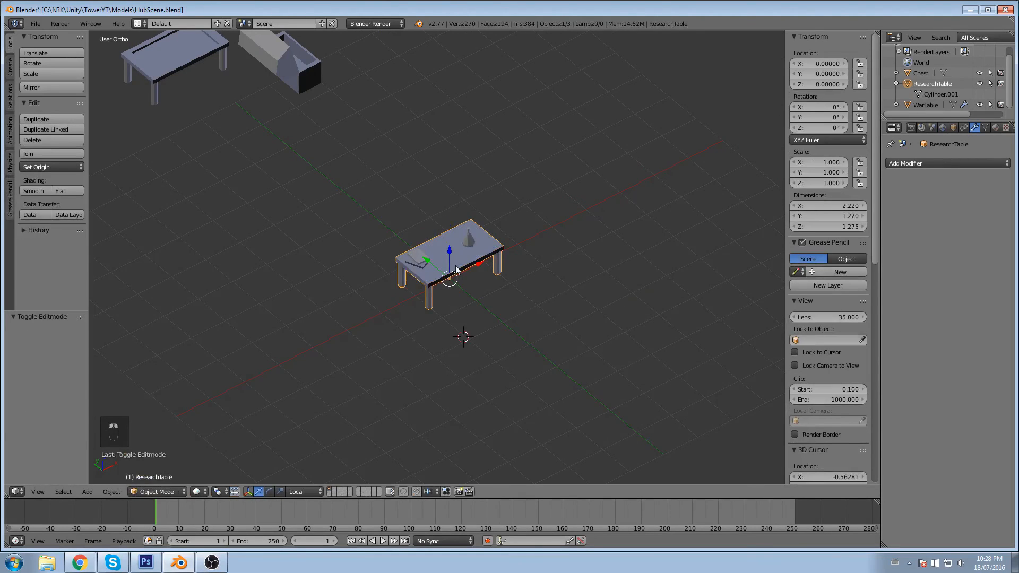
scroll(455, 269, "down", 3)
key("g")
left_click(317, 155)
middle_click_drag(317, 154, 247, 132)
middle_click_drag(498, 197, 409, 232)
scroll(604, 254, "up", 2)
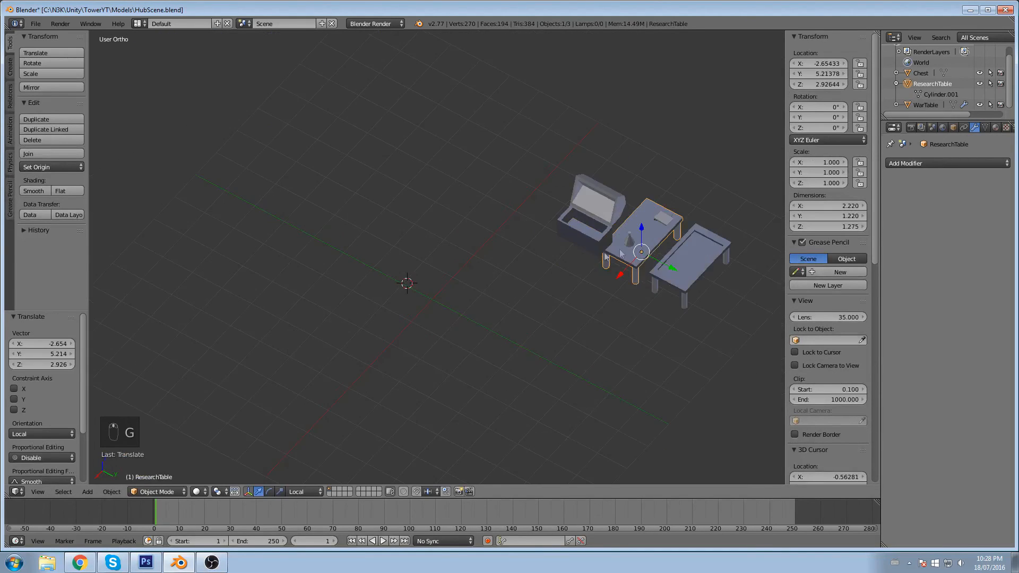
Step: Move the chest by X -1.876, Y 4.406, Z -0.885 to the far side of the war table
middle_click_drag(606, 256, 523, 229, "shift")
right_click(510, 206)
key("g")
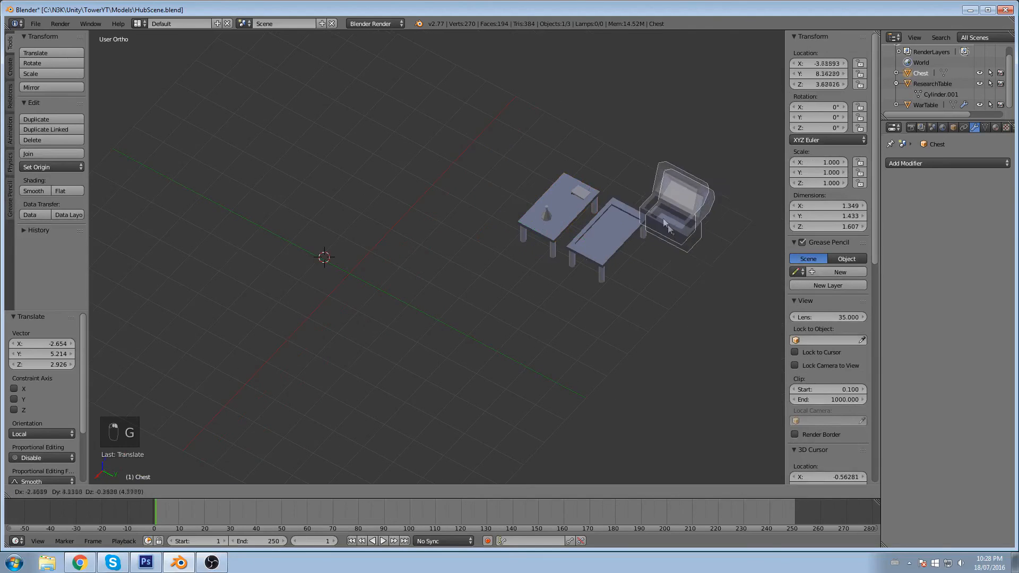
left_click(671, 259)
middle_click_drag(670, 259, 585, 234)
Step: Inspect the war table, research table with its props, and chest from several angles and distances
middle_click_drag(520, 173, 689, 129)
right_click(527, 168)
scroll(272, 240, "up", 3)
middle_click_drag(271, 240, 435, 240, "shift")
scroll(435, 239, "up", 1)
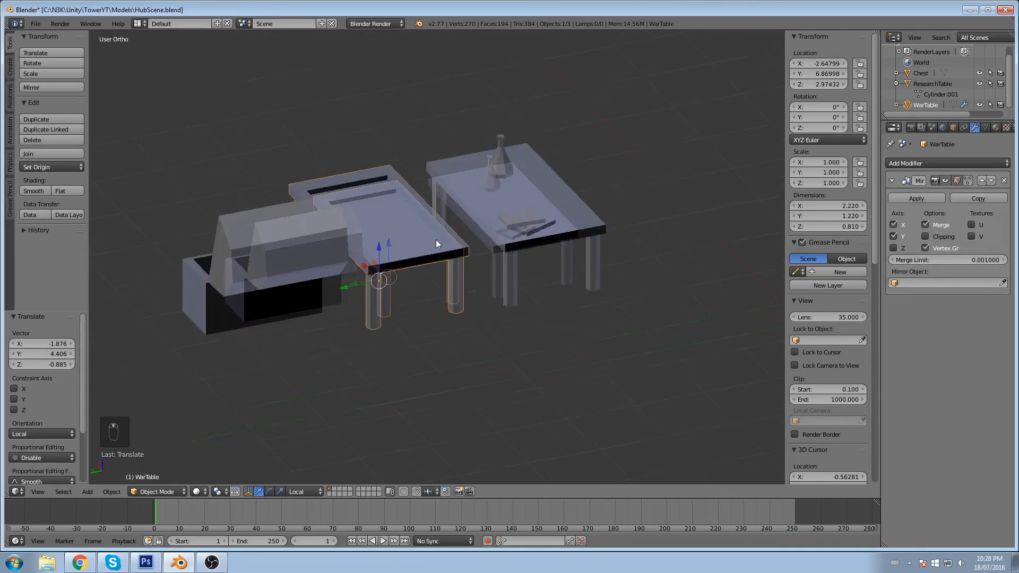
scroll(435, 239, "up", 2)
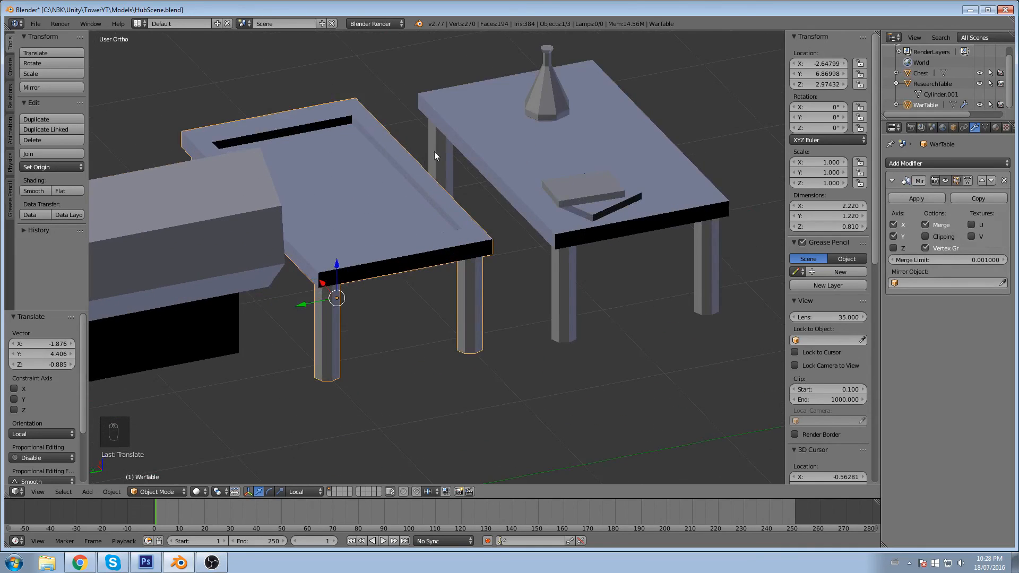
scroll(425, 156, "down", 3)
right_click(564, 144)
scroll(531, 161, "down", 2)
middle_click_drag(532, 161, 377, 189)
scroll(364, 205, "up", 3)
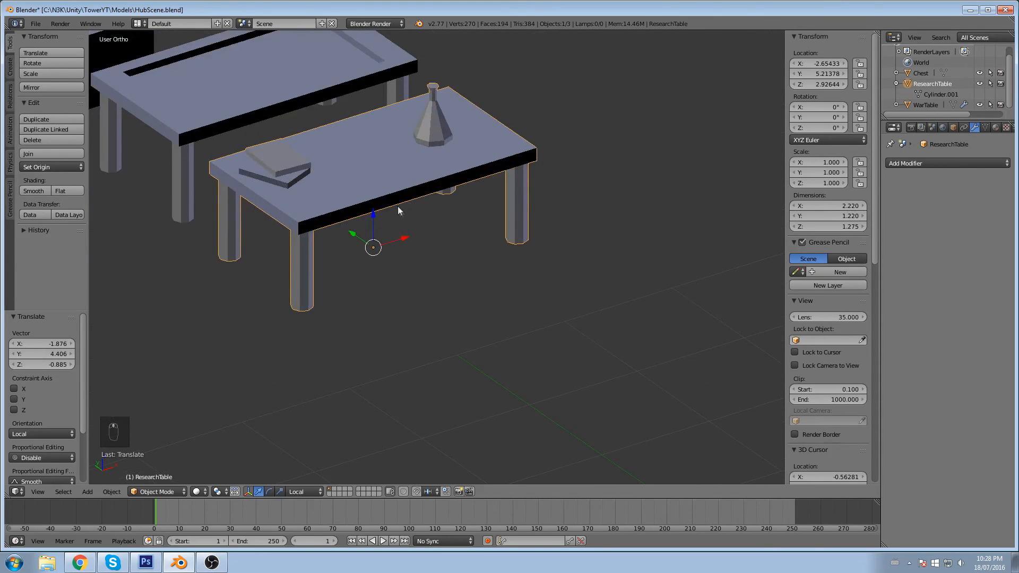
scroll(399, 210, "down", 3)
middle_click_drag(638, 319, 423, 228)
right_click(423, 228)
scroll(459, 225, "up", 4)
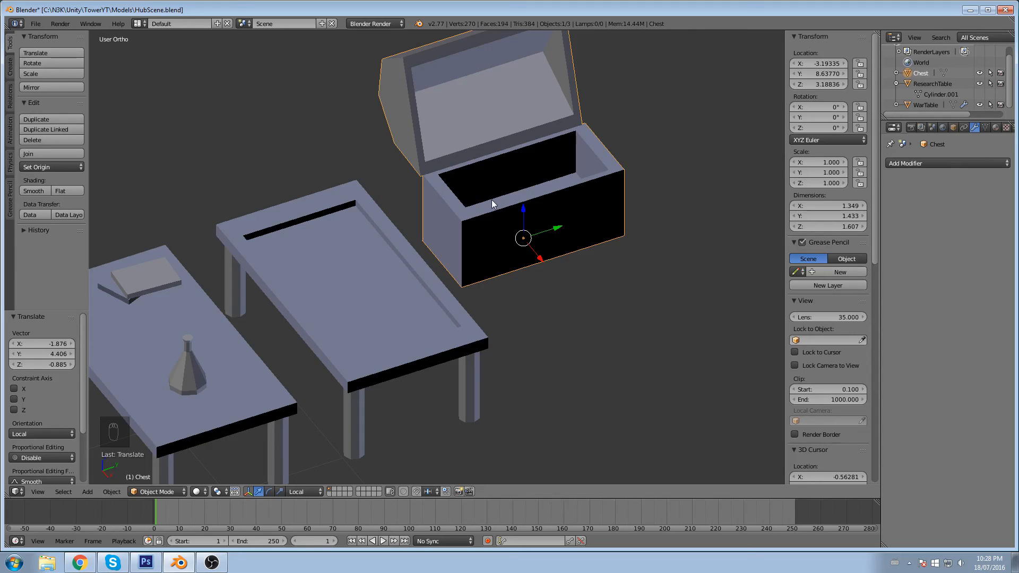
Step: Save the rearranged furniture scene over the existing HubScene.blend file
scroll(547, 186, "down", 2)
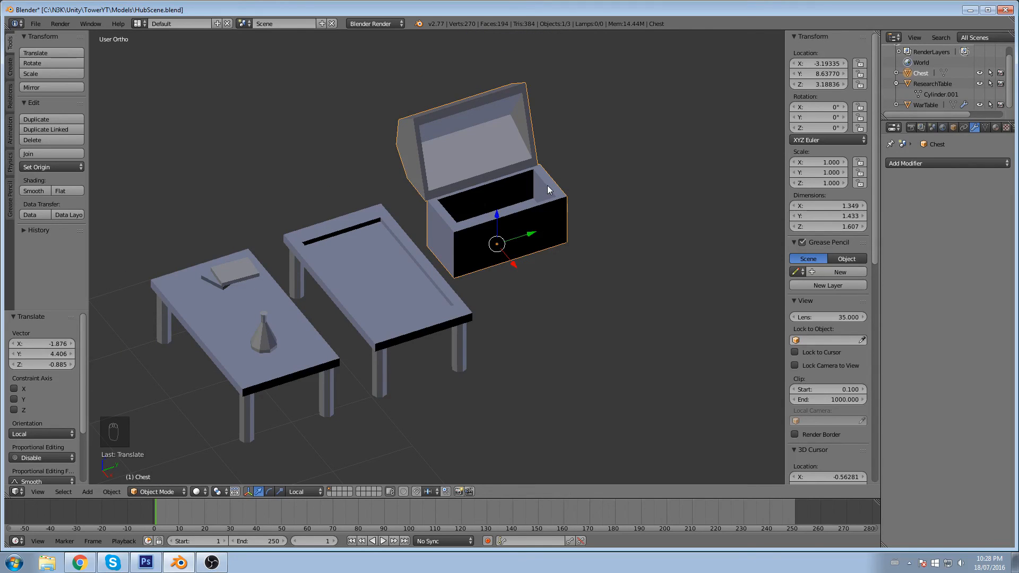
scroll(546, 186, "down", 3)
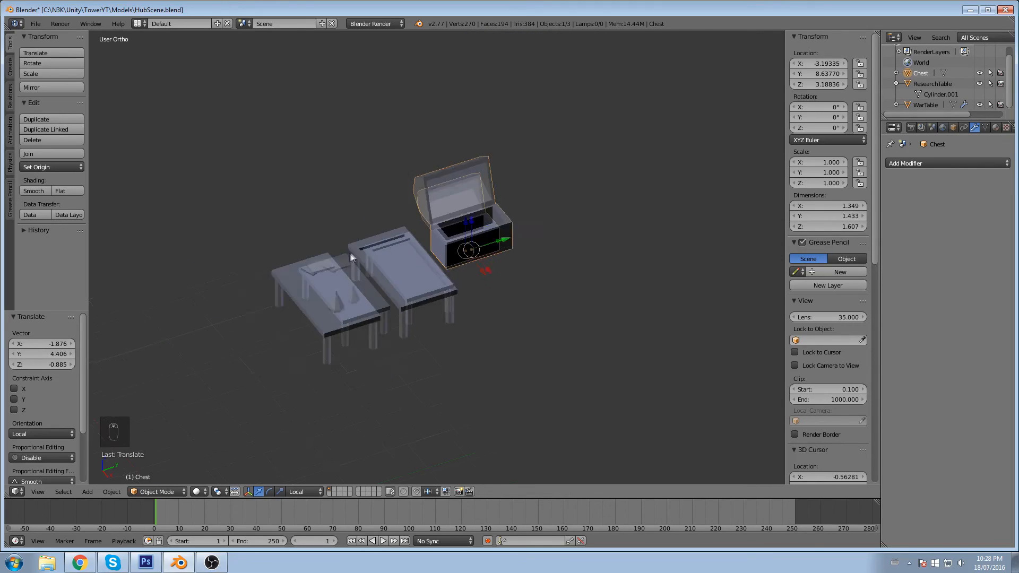
key("ctrl+s")
left_click(301, 259)
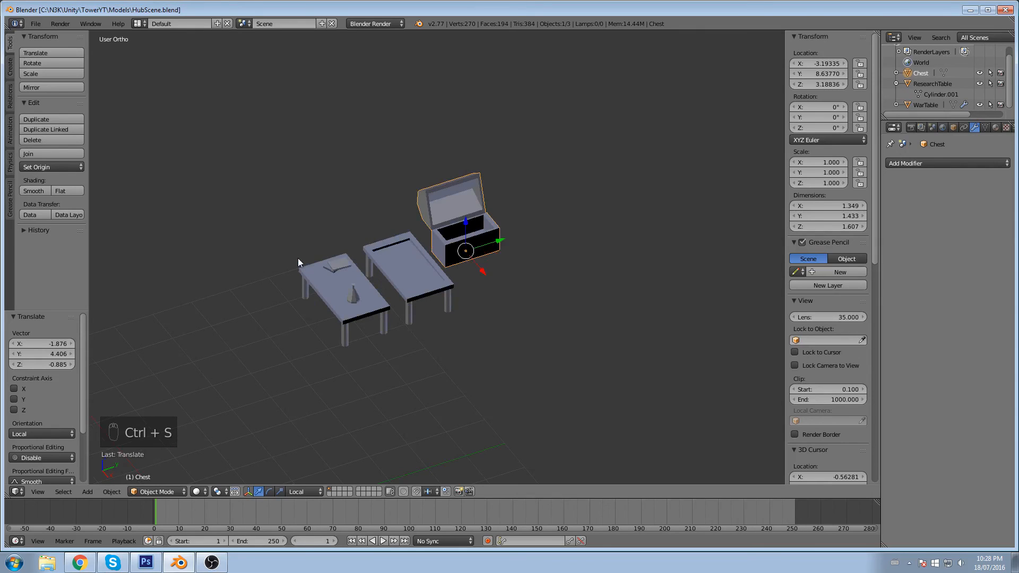